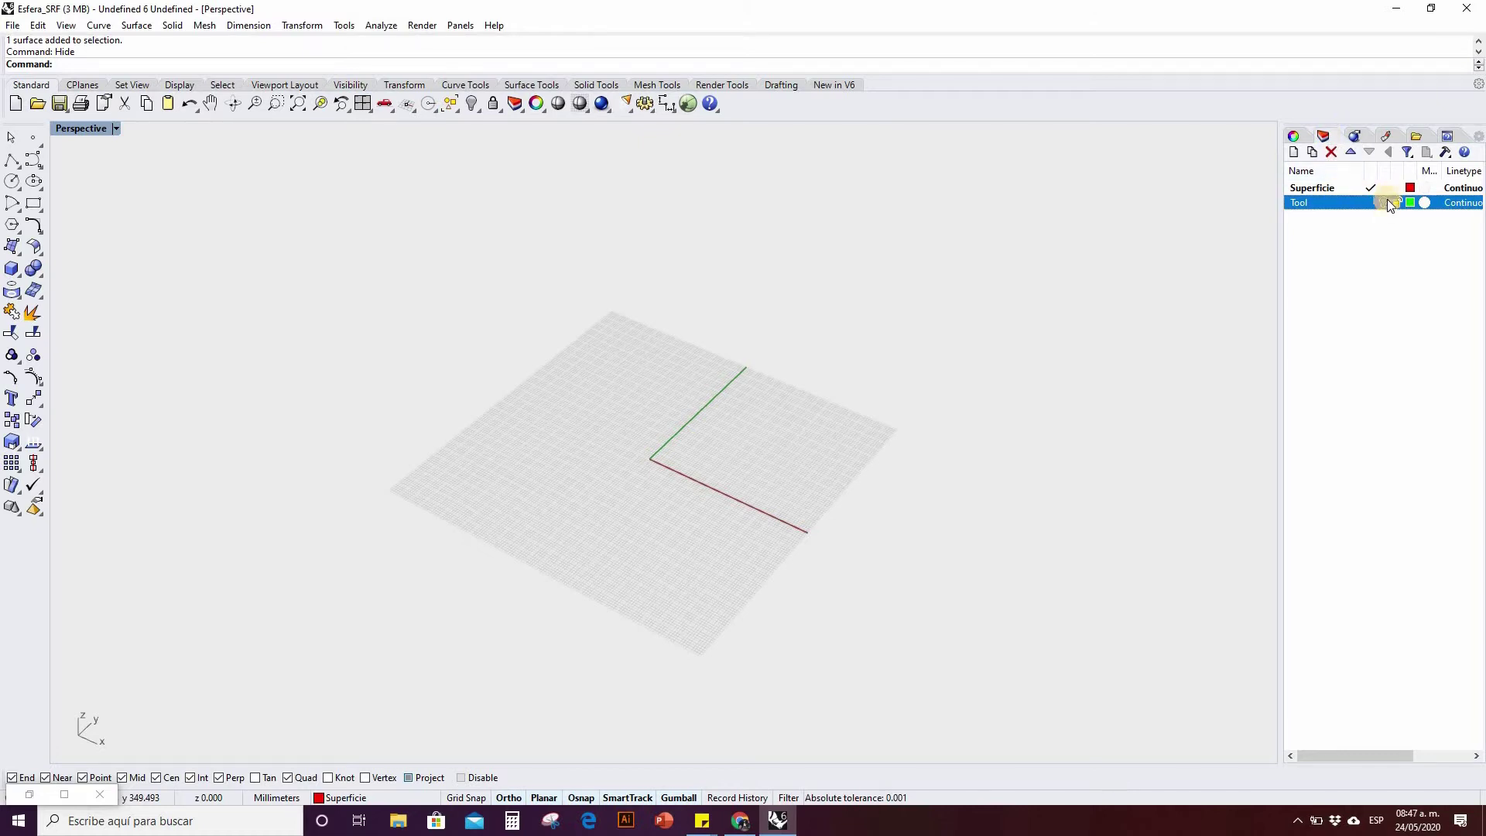
Turn on the Tool layer and show the hidden dome surface.
{"action": "left_click", "coordinate": [1383, 203]}
{"action": "right_click_drag", "start_coordinate": [779, 340], "coordinate": [697, 377]}
{"action": "scroll", "coordinate": [680, 457], "scroll_direction": "up", "scroll_amount": 5}
{"action": "scroll", "coordinate": [722, 341], "scroll_direction": "down", "scroll_amount": 8}
{"action": "left_click", "coordinate": [720, 379]}
{"action": "left_click", "coordinate": [892, 280]}
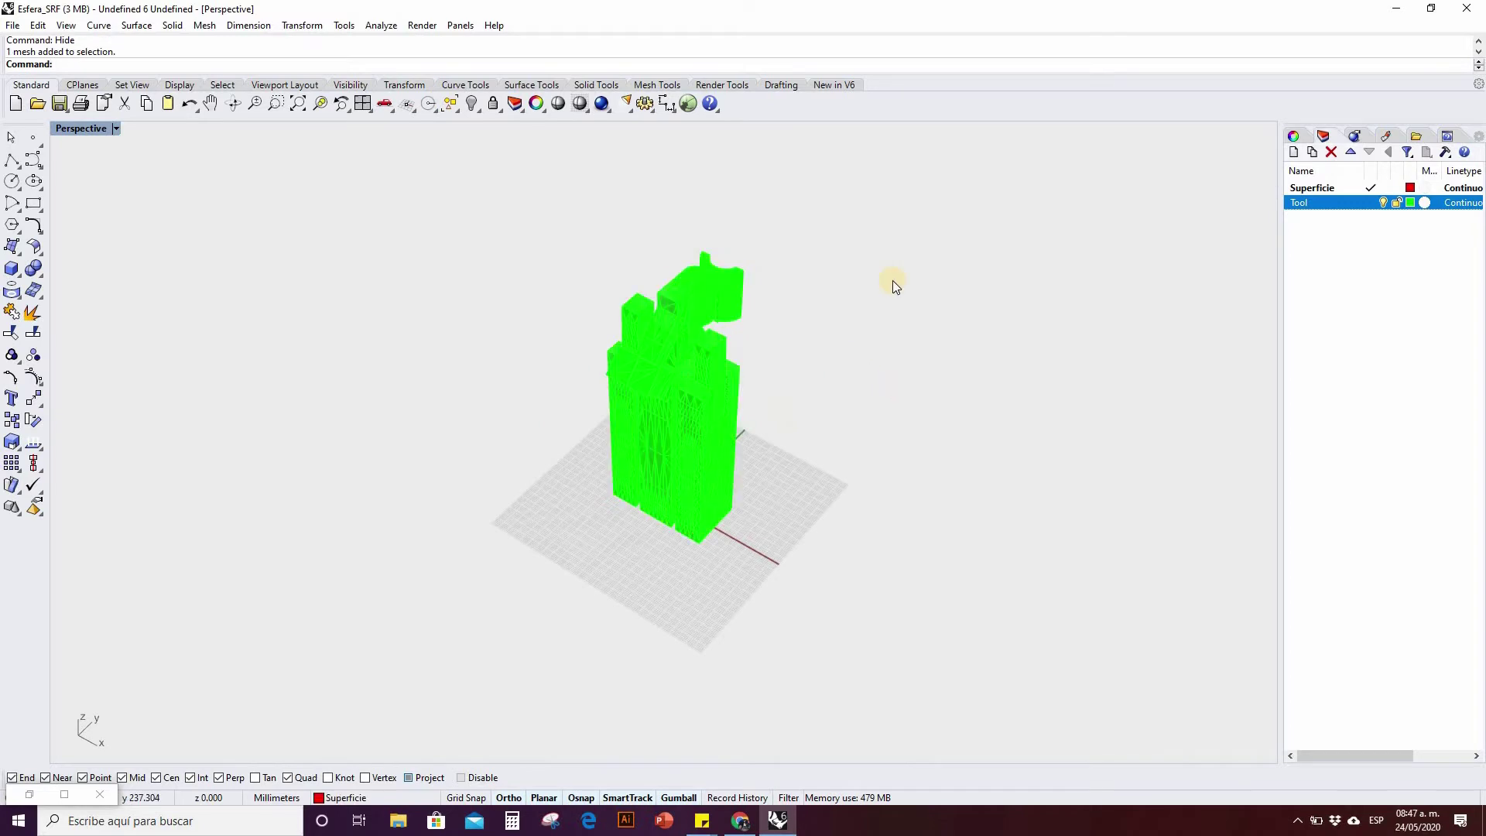
{"action": "type", "text": "Show"}
{"action": "key", "text": "Return"}
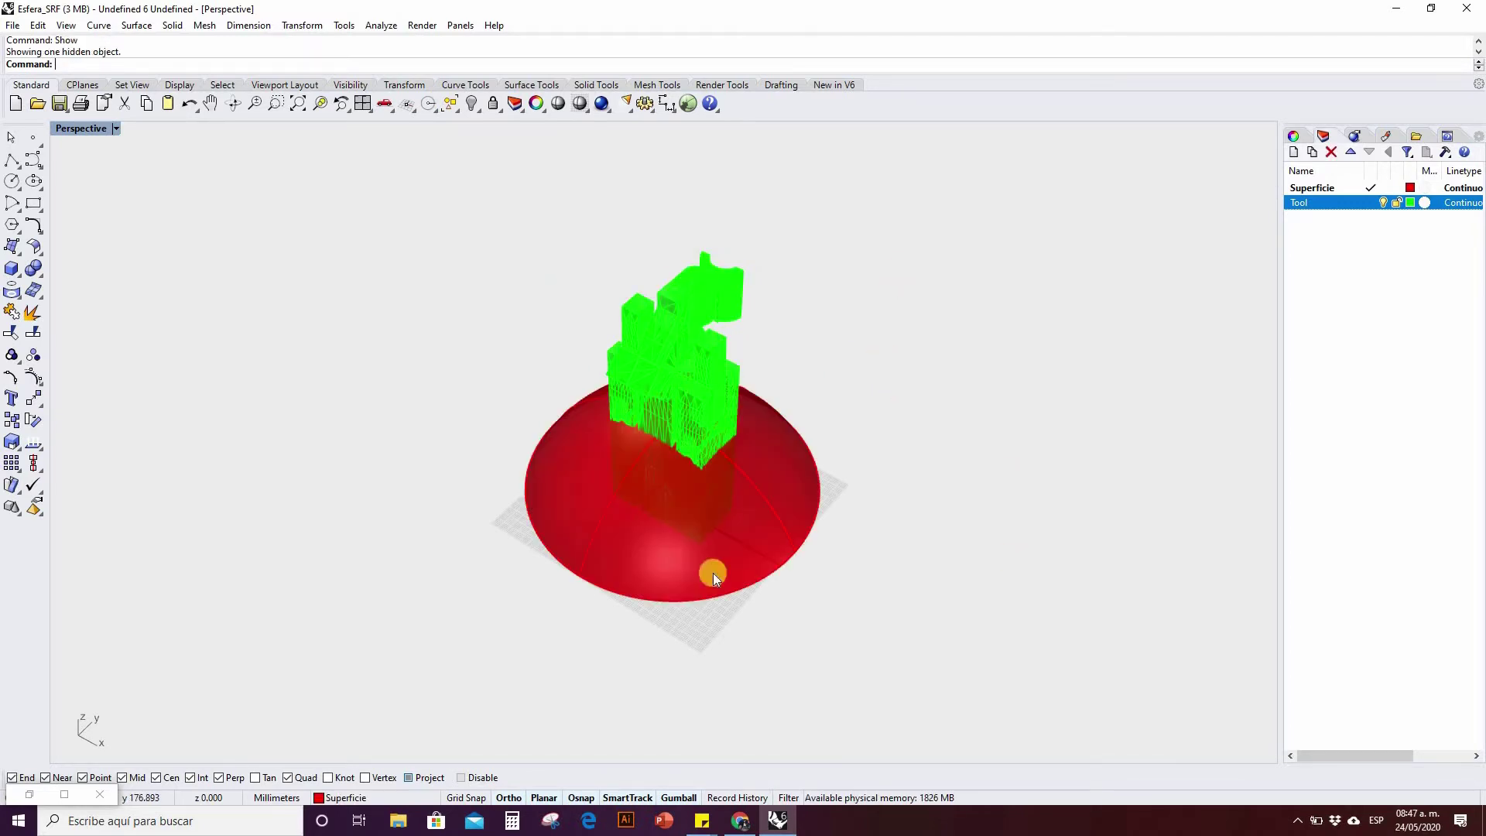
Turn off the Tool layer so only the dome surface is displayed.
{"action": "left_click", "coordinate": [1382, 201]}
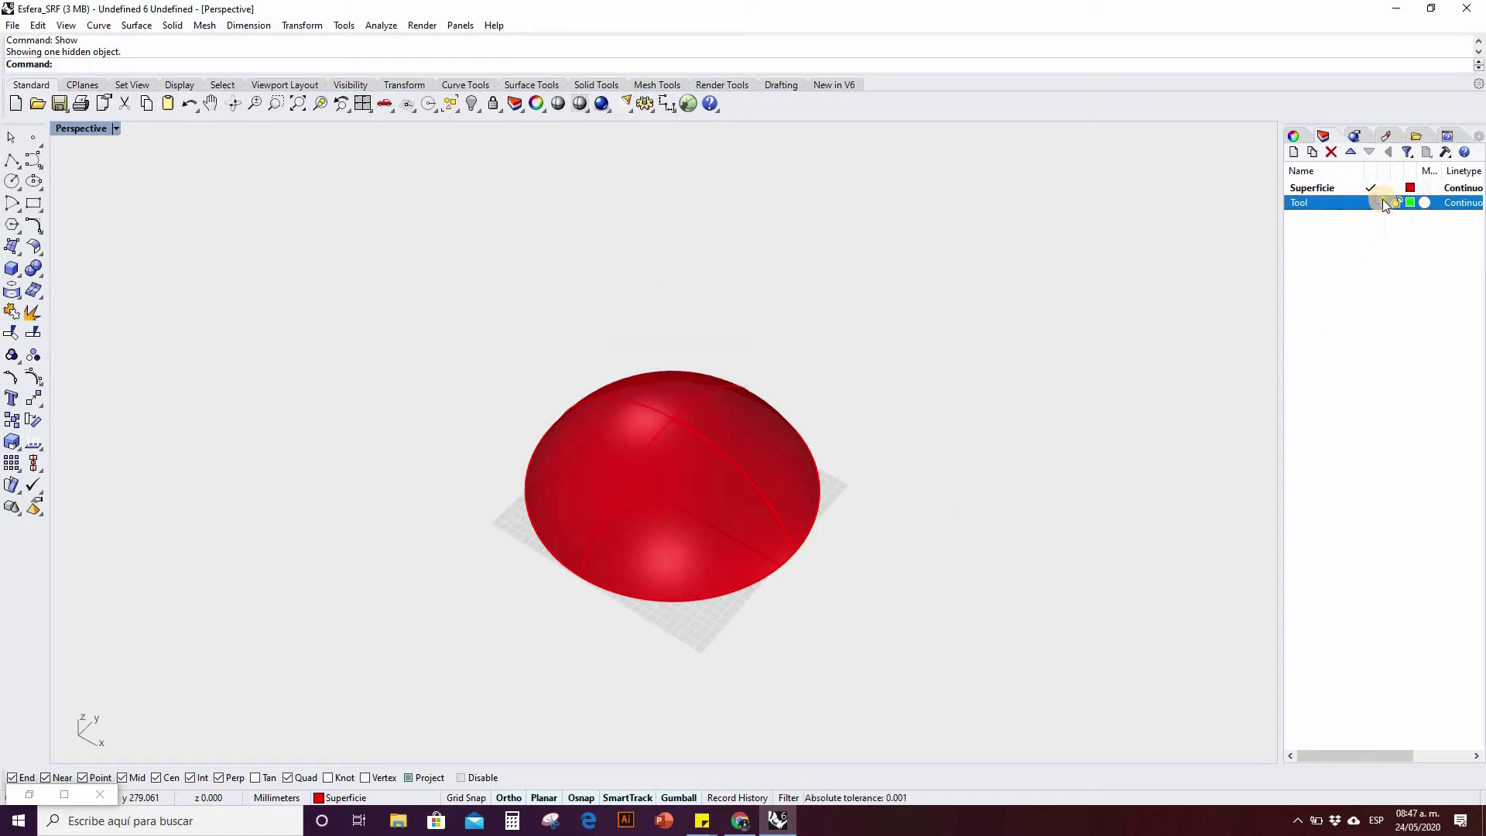
{"action": "left_click", "coordinate": [1383, 201]}
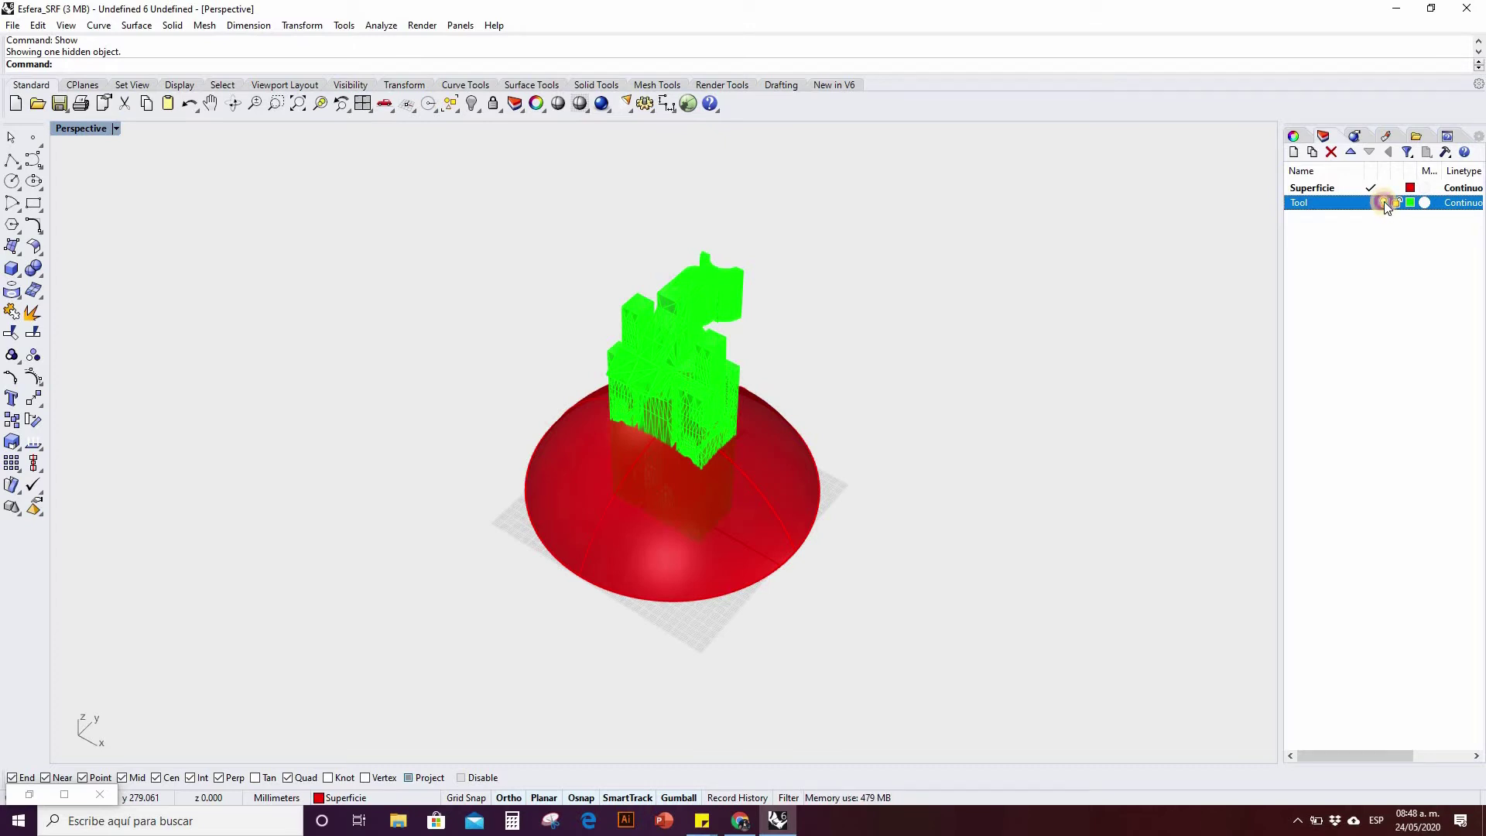
{"action": "left_click", "coordinate": [1383, 201]}
{"action": "scroll", "coordinate": [786, 456], "scroll_direction": "up", "scroll_amount": 3}
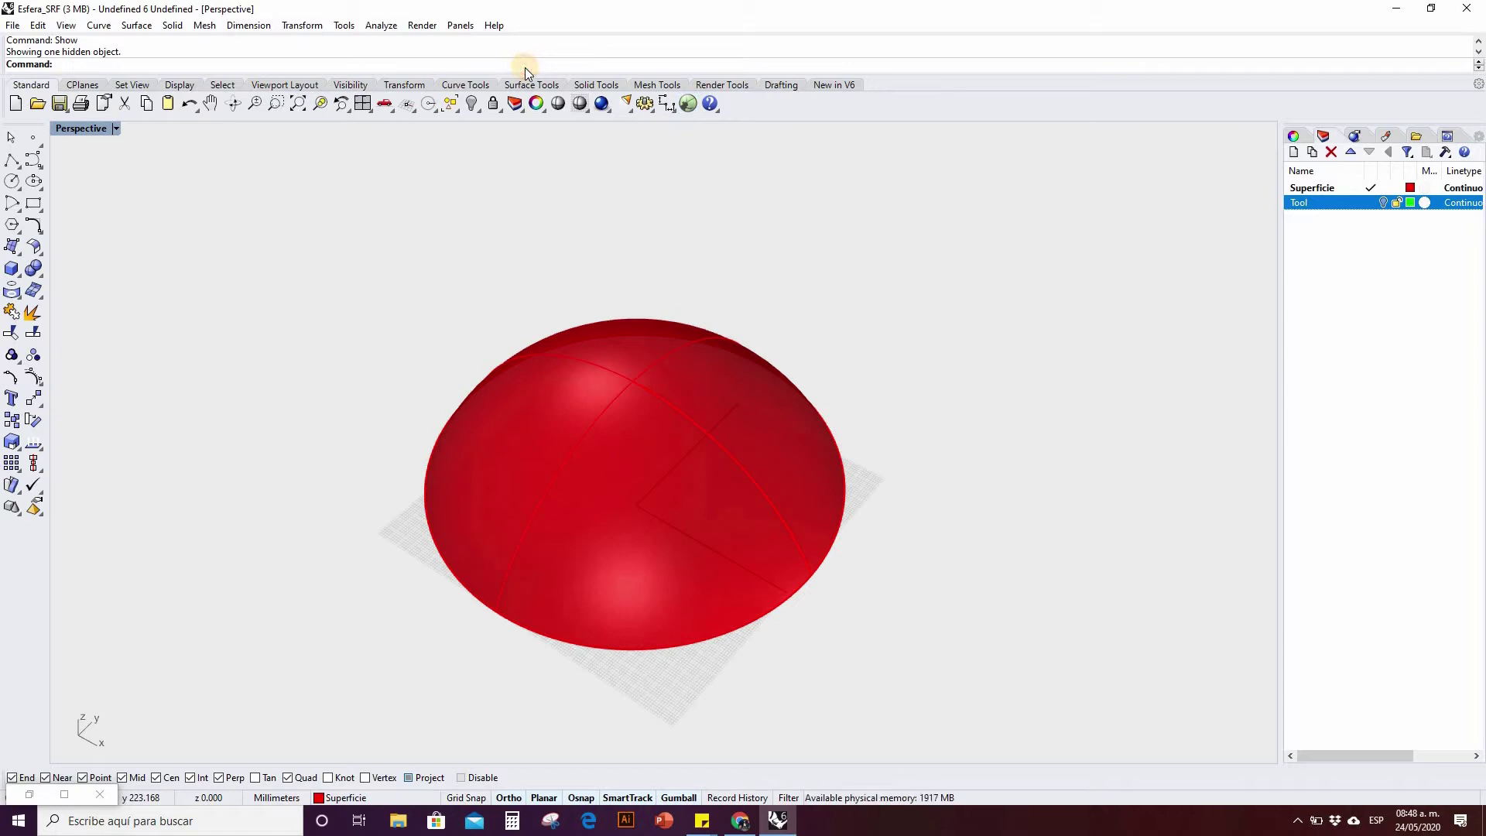
Launch Grasshopper and arrange its window side by side with the Rhino window.
{"action": "type", "text": "Grasshopper"}
{"action": "key", "text": "Return"}
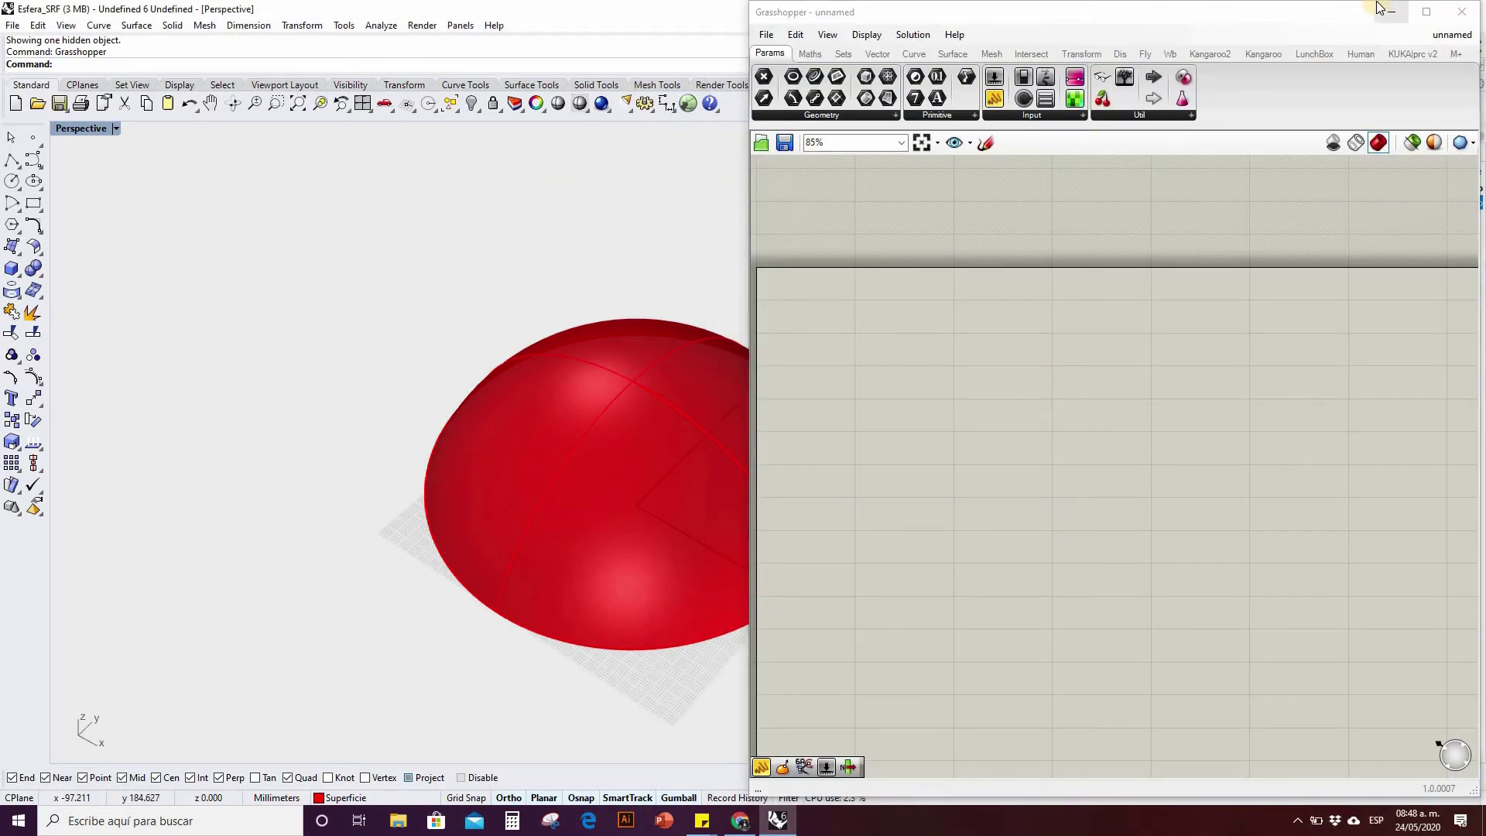
{"action": "left_click", "coordinate": [1431, 9]}
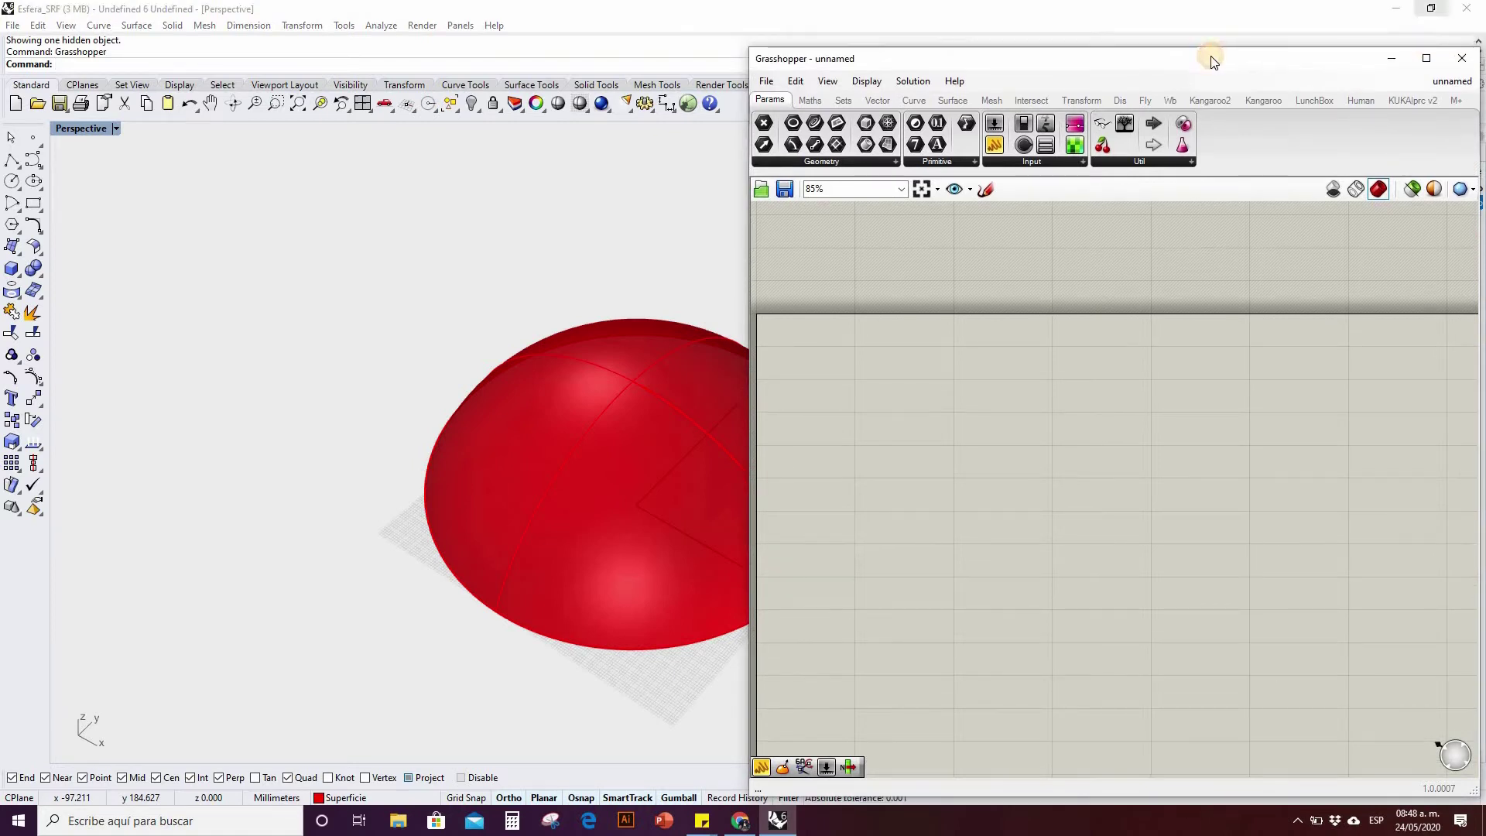
{"action": "left_click_drag", "start_coordinate": [1208, 56], "coordinate": [1205, 20]}
{"action": "left_click_drag", "start_coordinate": [762, 757], "coordinate": [728, 803]}
{"action": "left_click_drag", "start_coordinate": [694, 659], "coordinate": [780, 650]}
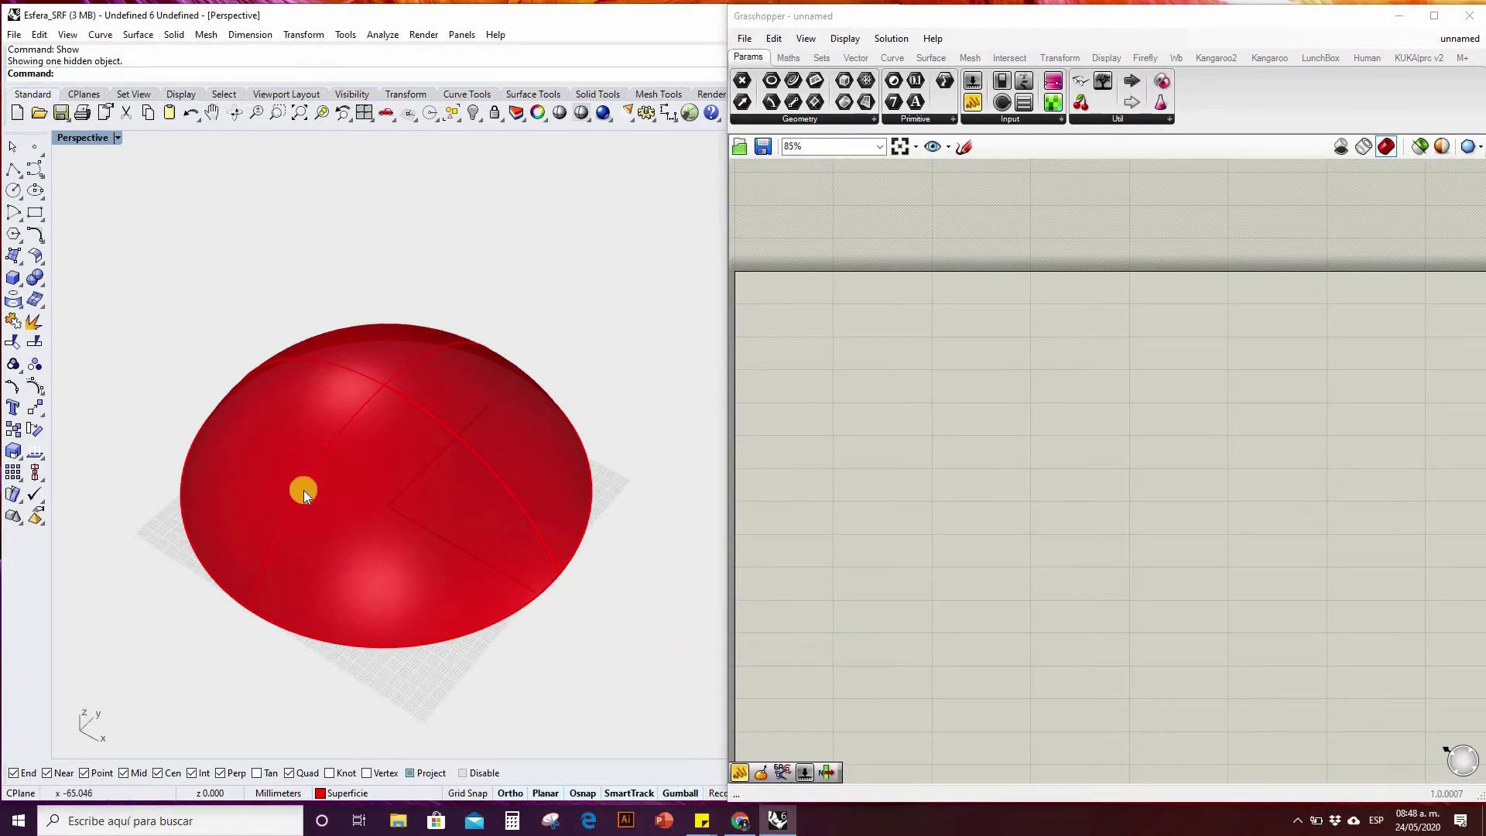
{"action": "left_click", "coordinate": [805, 20]}
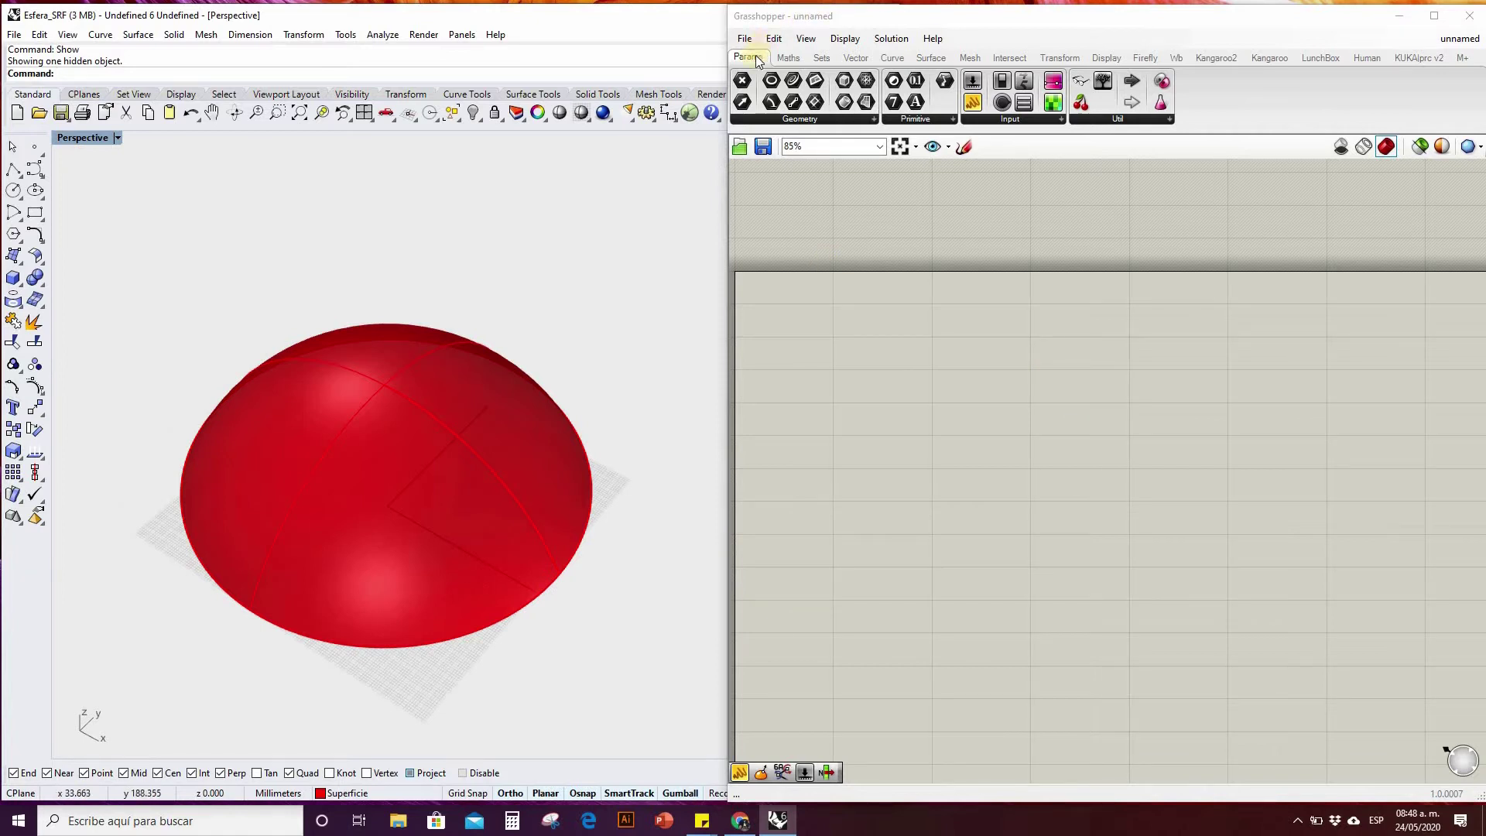
Place a Surface parameter on the Grasshopper canvas and reference the Rhino dome surface in it.
{"action": "left_click", "coordinate": [814, 119]}
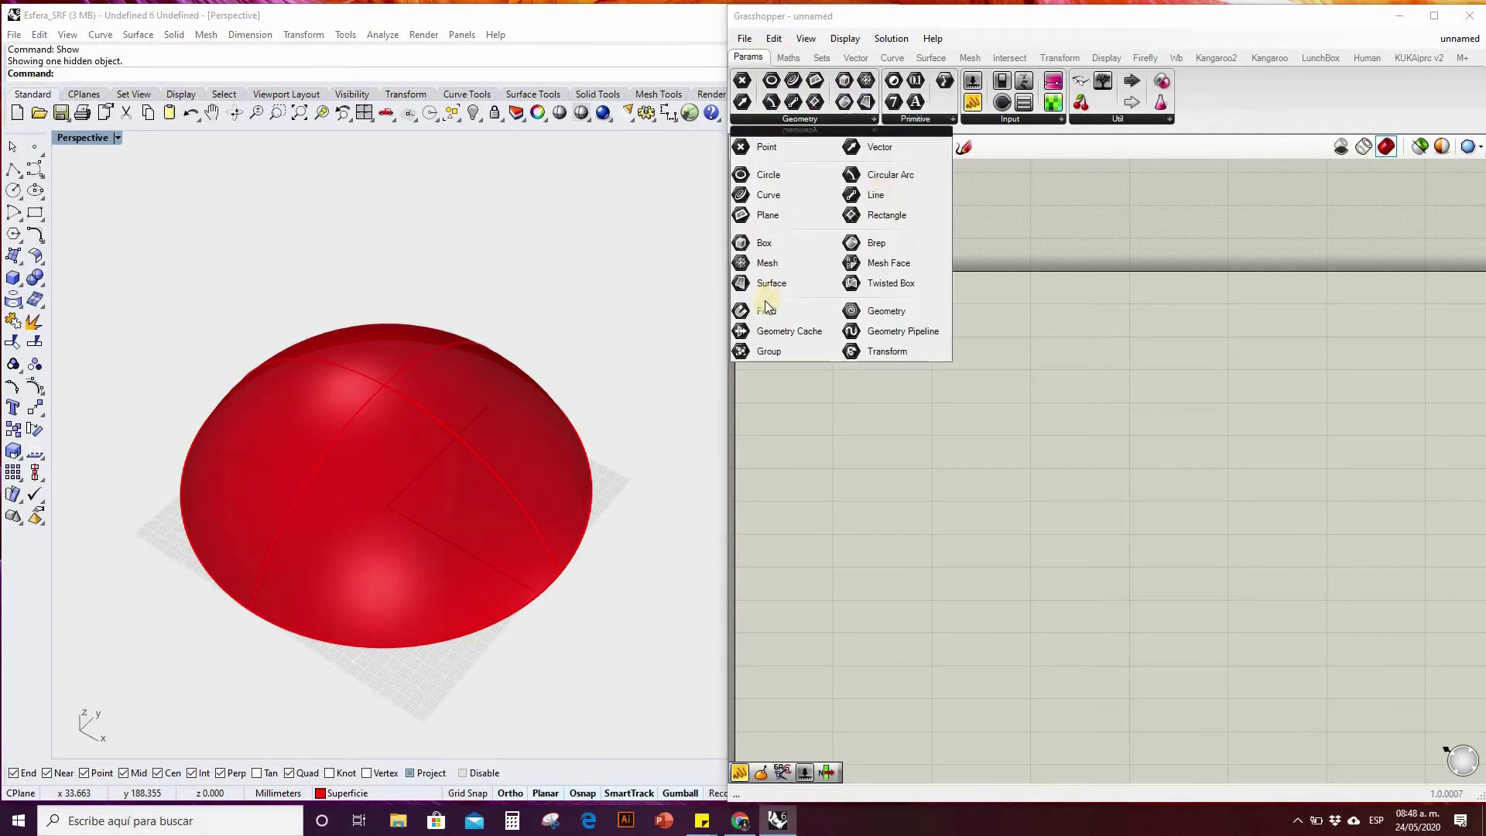
{"action": "left_click", "coordinate": [839, 376]}
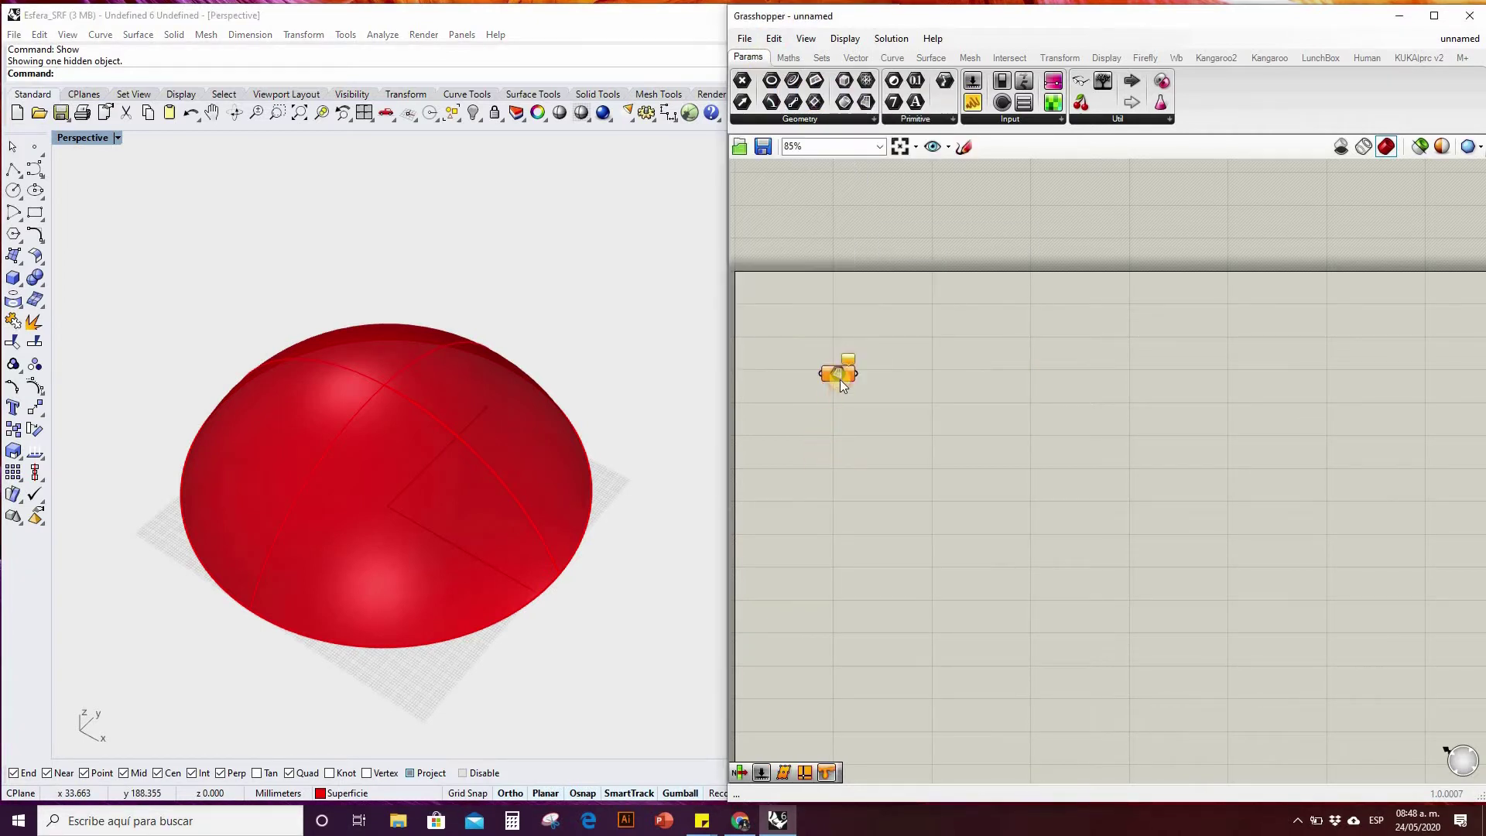
{"action": "right_click", "coordinate": [838, 375]}
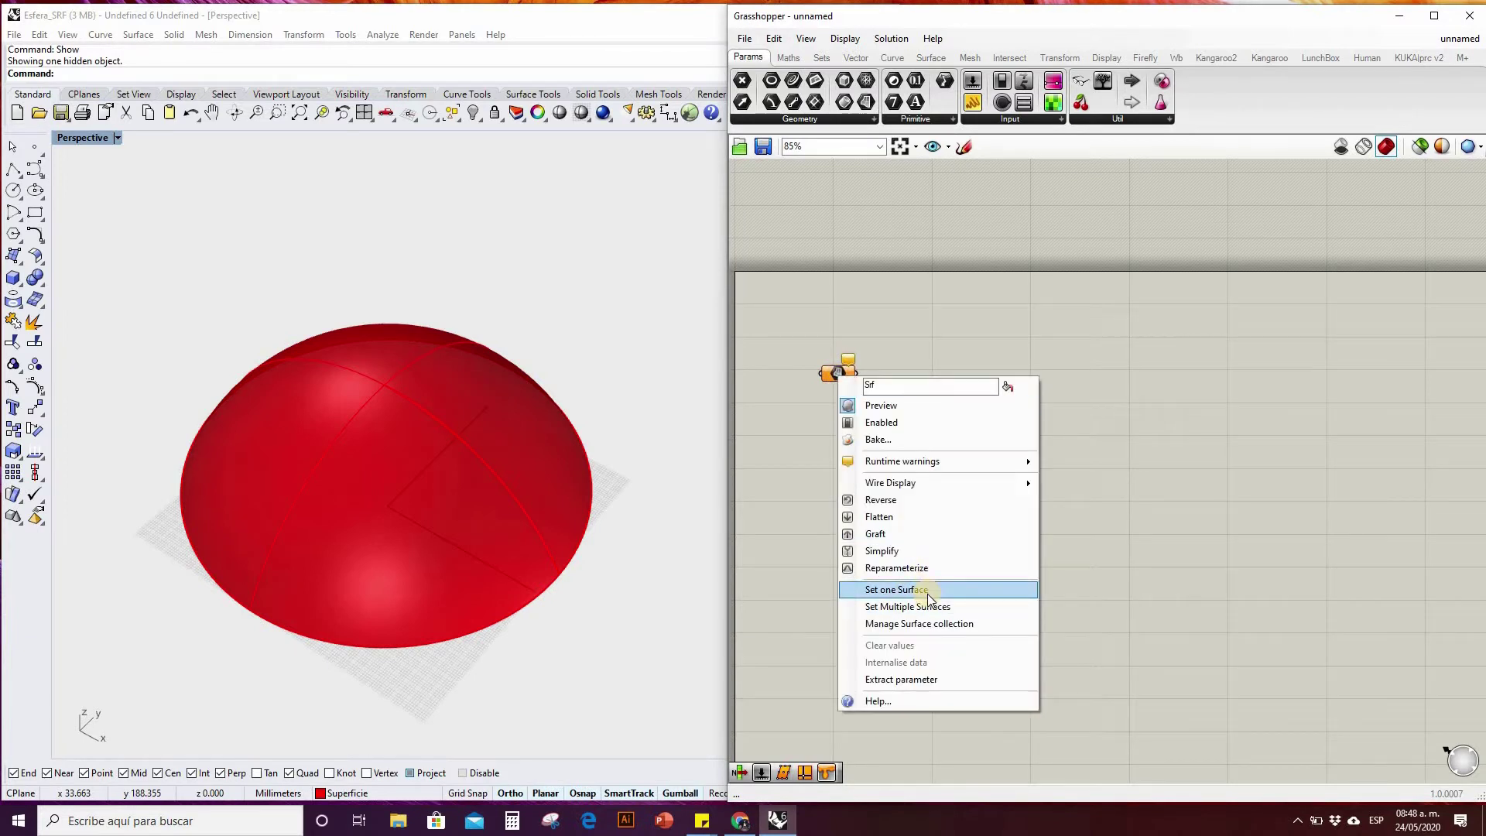
{"action": "left_click", "coordinate": [930, 599]}
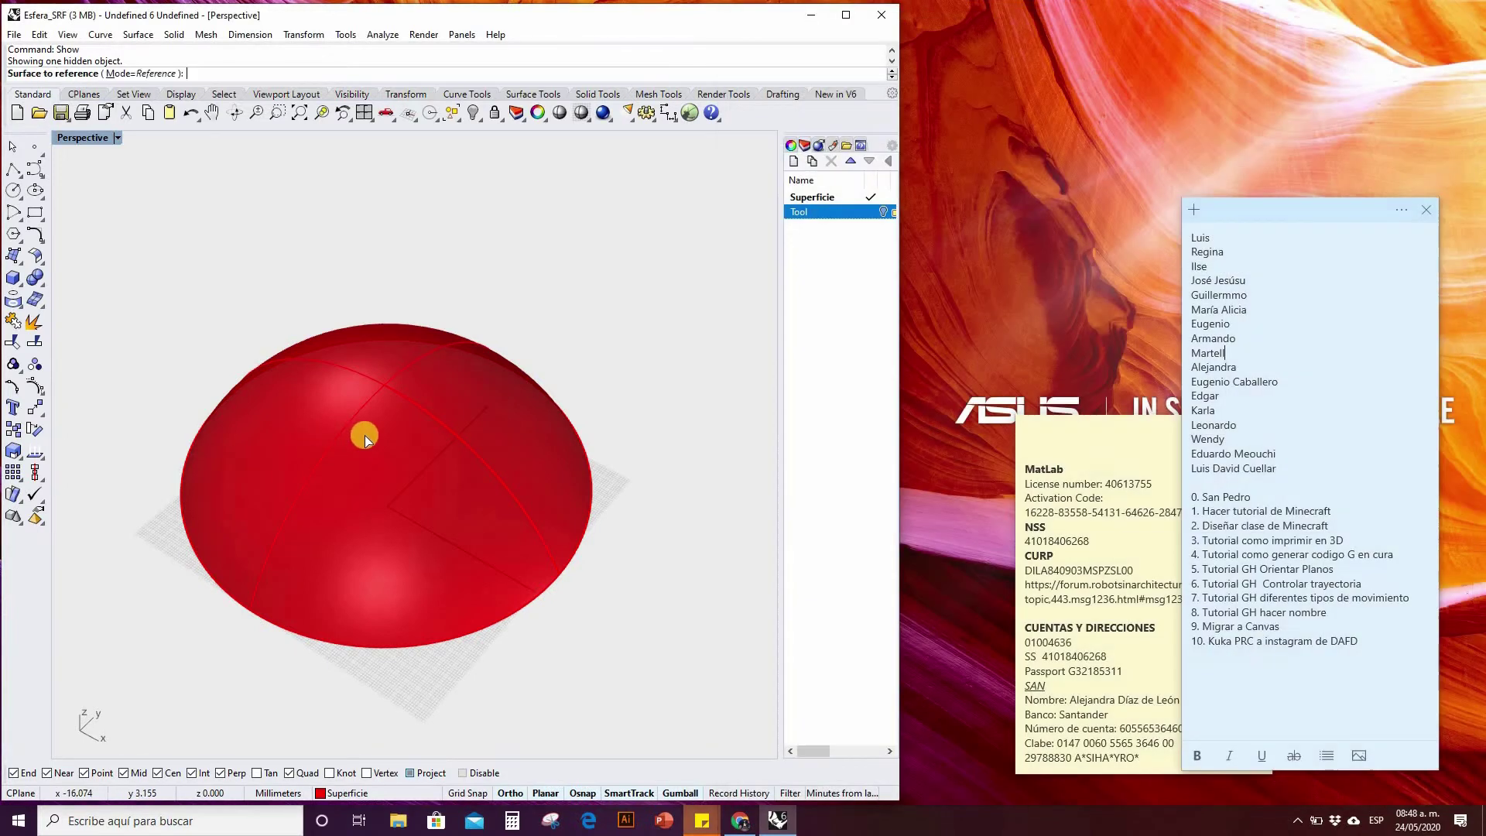
{"action": "left_click", "coordinate": [374, 422]}
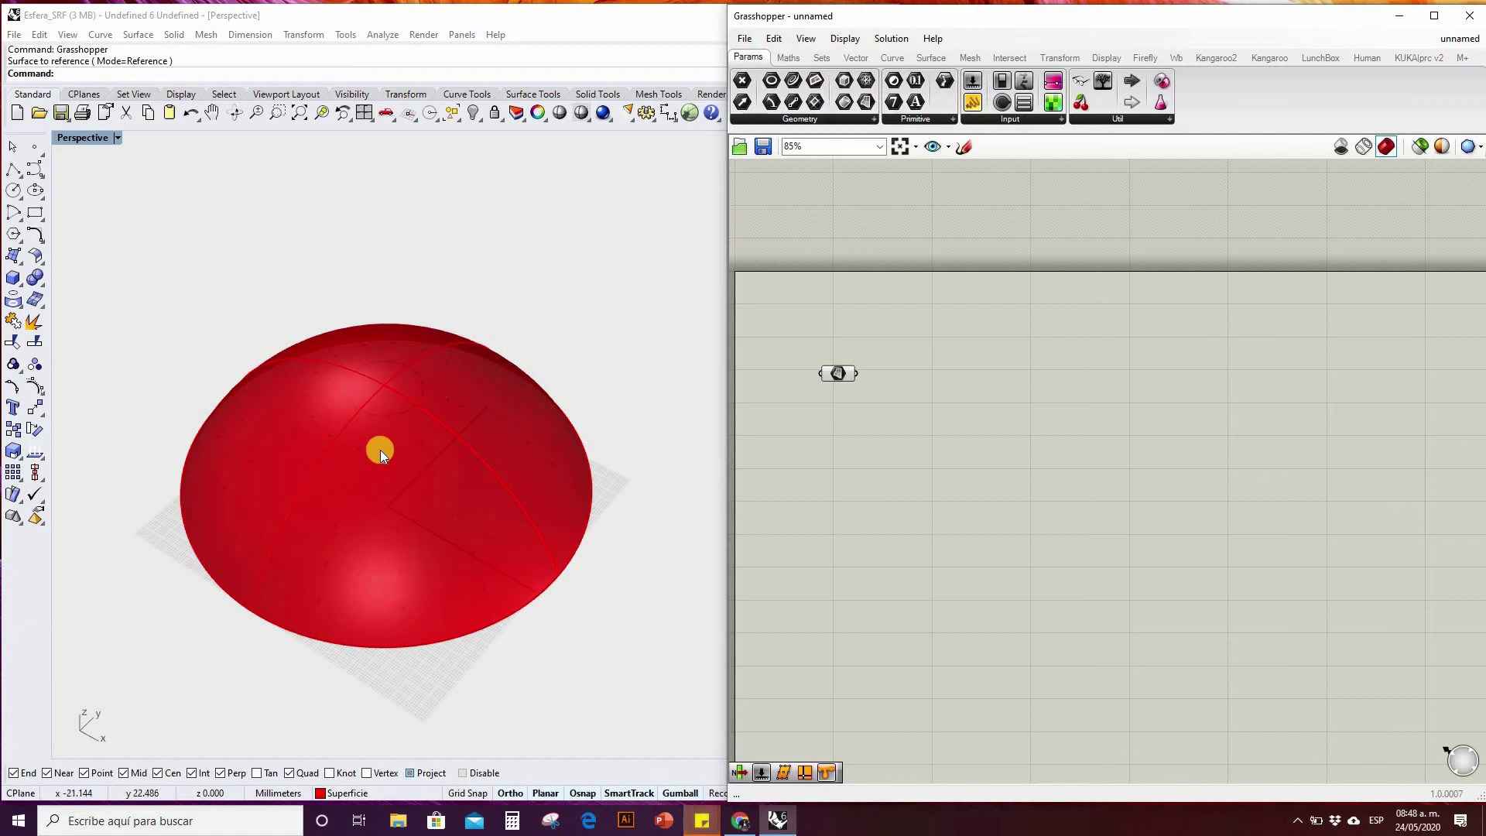
{"action": "scroll", "coordinate": [843, 379], "scroll_direction": "up", "scroll_amount": 2}
{"action": "left_click", "coordinate": [850, 371]}
{"action": "scroll", "coordinate": [1029, 410], "scroll_direction": "down", "scroll_amount": 2}
{"action": "left_click", "coordinate": [916, 383]}
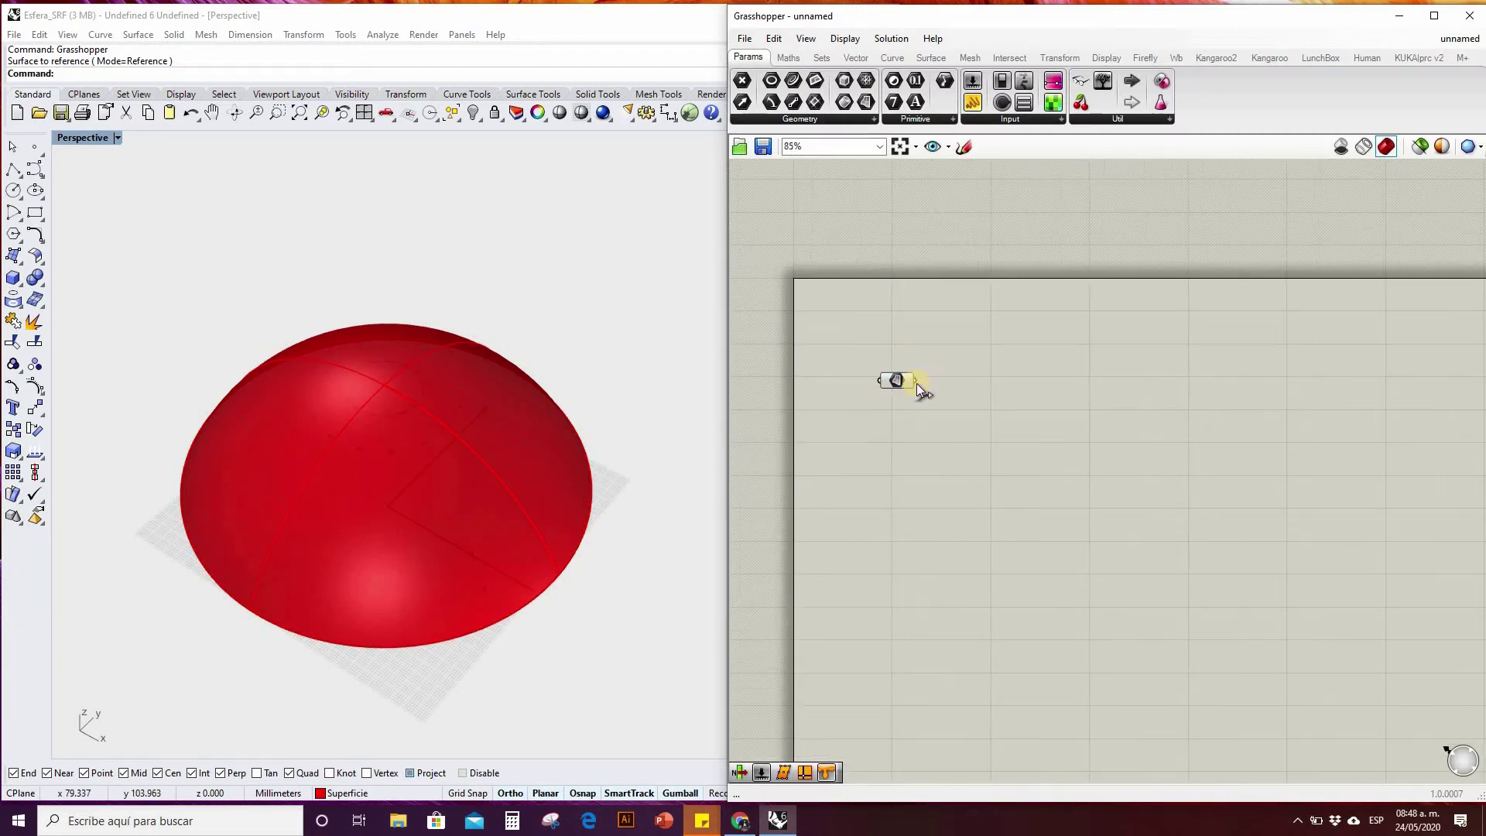
Hide the original dome surface in Rhino, leaving only its Grasshopper preview.
{"action": "left_click", "coordinate": [452, 397]}
{"action": "left_click", "coordinate": [497, 292]}
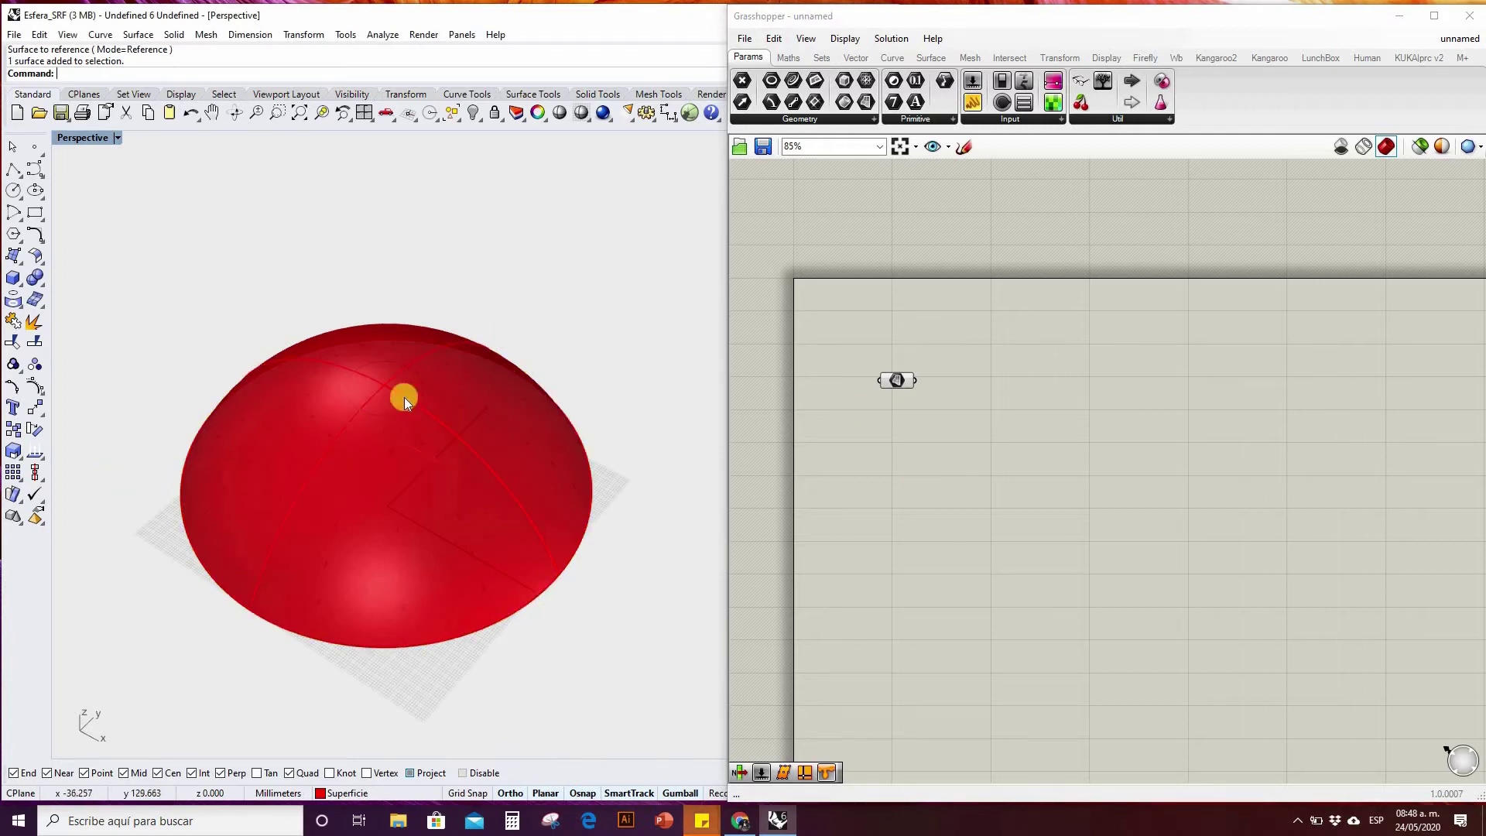
{"action": "left_click", "coordinate": [450, 408]}
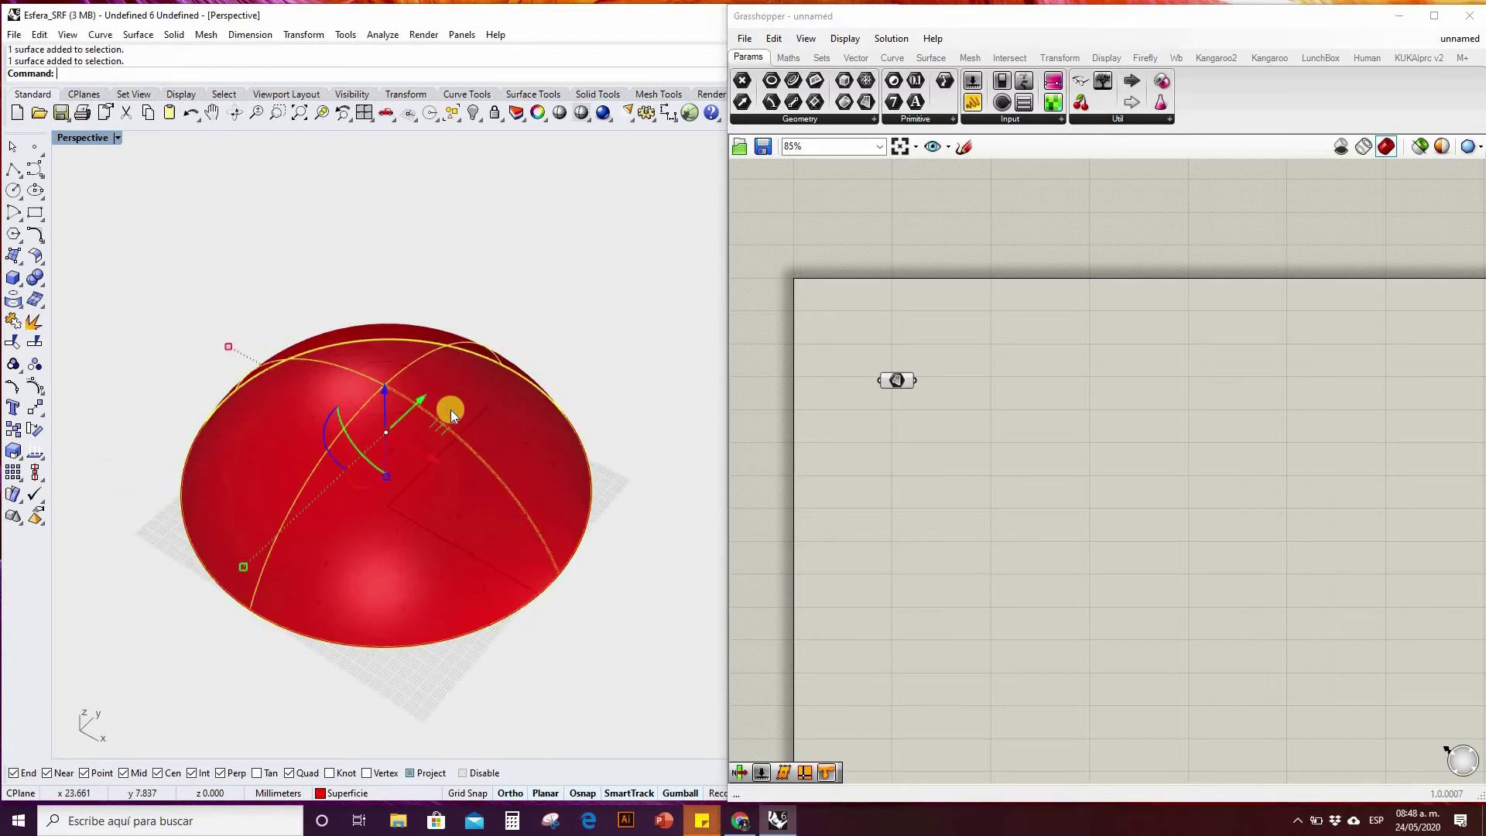
{"action": "type", "text": "hi"}
{"action": "key", "text": "BackSpace"}
{"action": "key", "text": "BackSpace"}
{"action": "key", "text": "BackSpace"}
{"action": "key", "text": "BackSpace"}
{"action": "key", "text": "BackSpace"}
{"action": "key", "text": "BackSpace"}
{"action": "type", "text": "_h"}
{"action": "key", "text": "Return"}
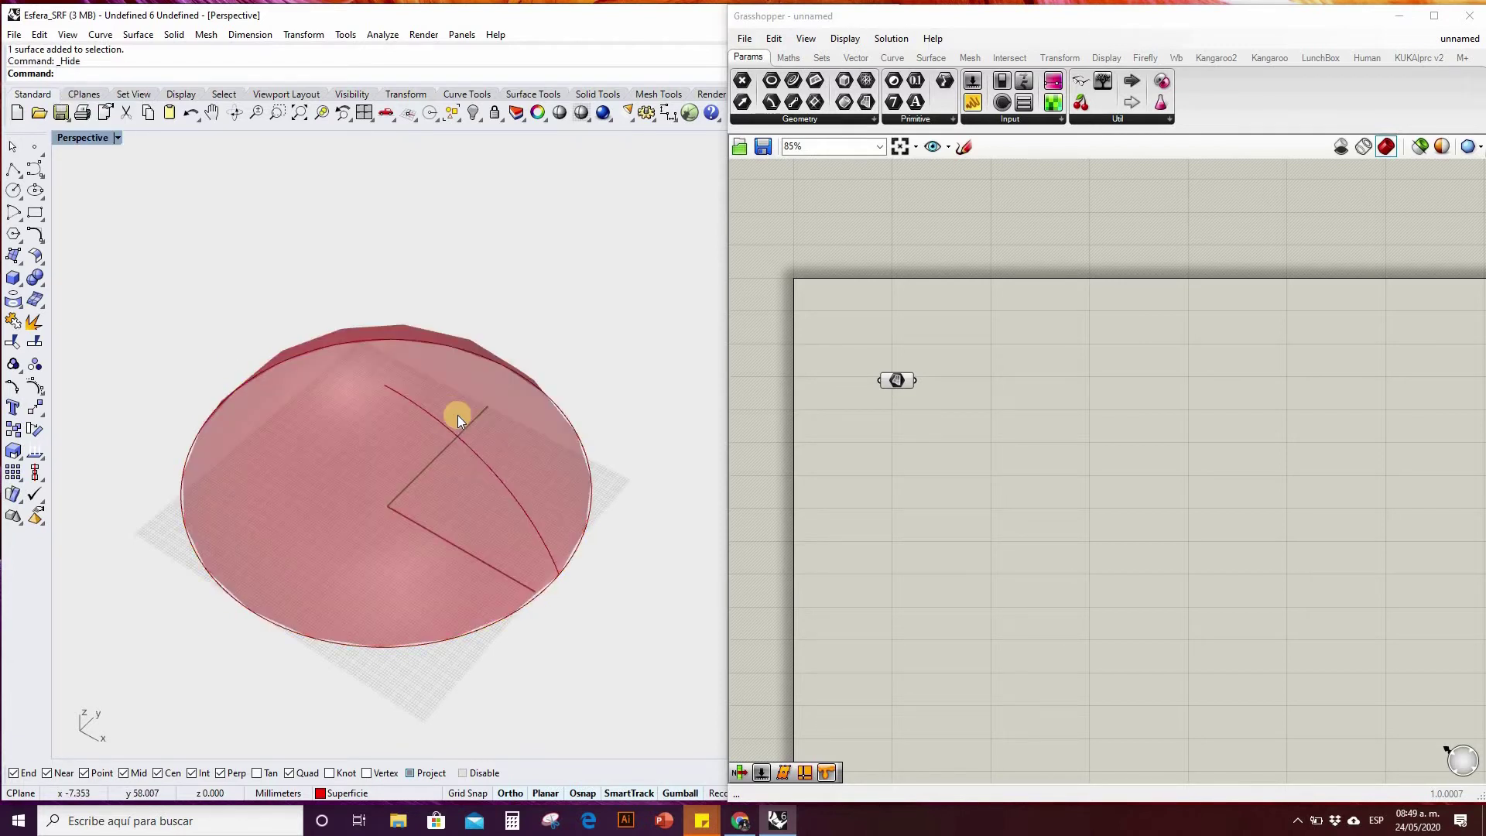
Move the Surface parameter toward the canvas edge and add a Divide Surface component fed by it.
{"action": "left_click", "coordinate": [896, 379]}
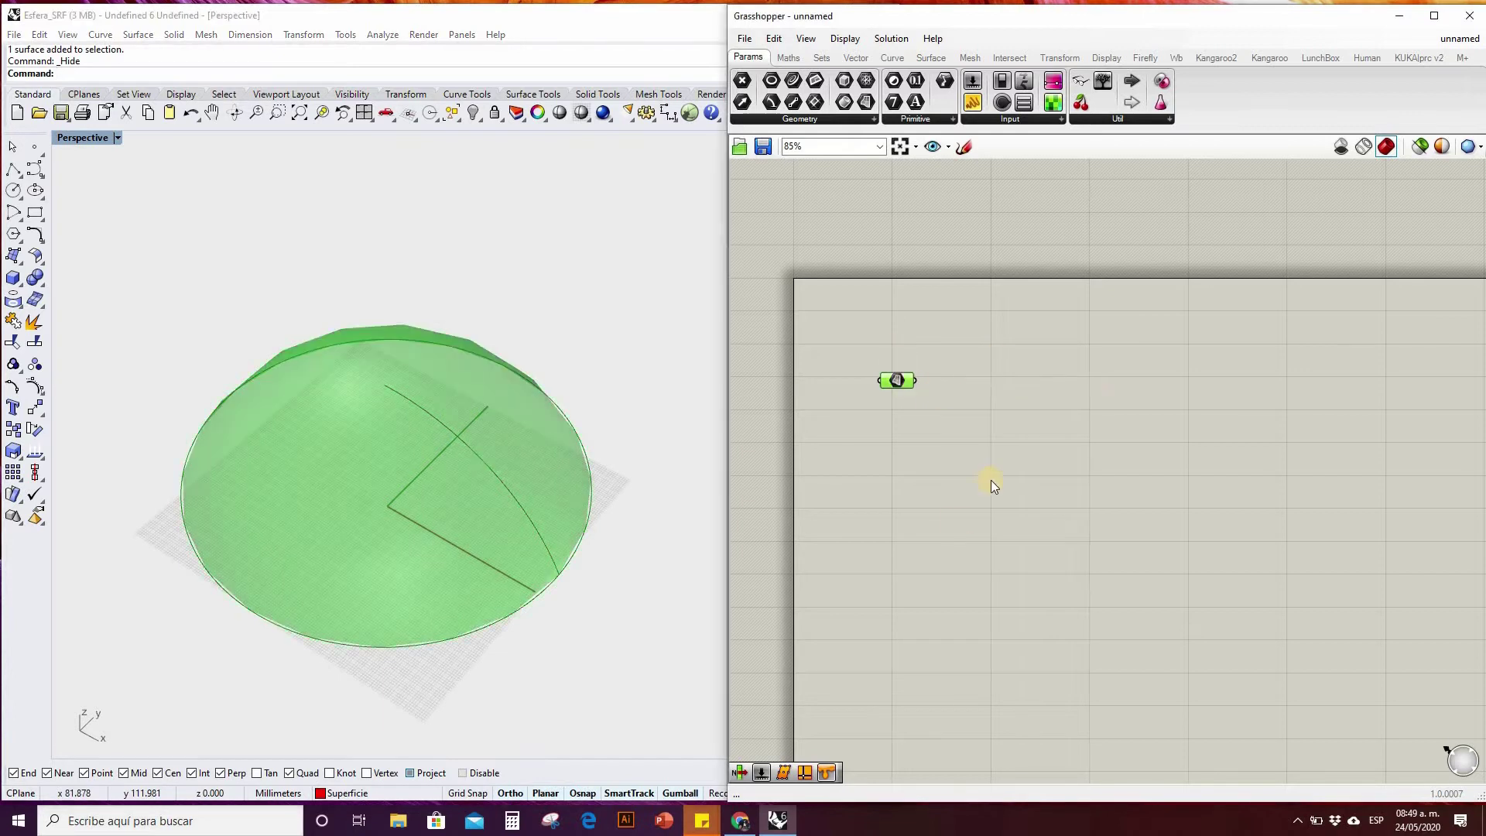
{"action": "left_click", "coordinate": [935, 399]}
{"action": "scroll", "coordinate": [973, 365], "scroll_direction": "up", "scroll_amount": 1}
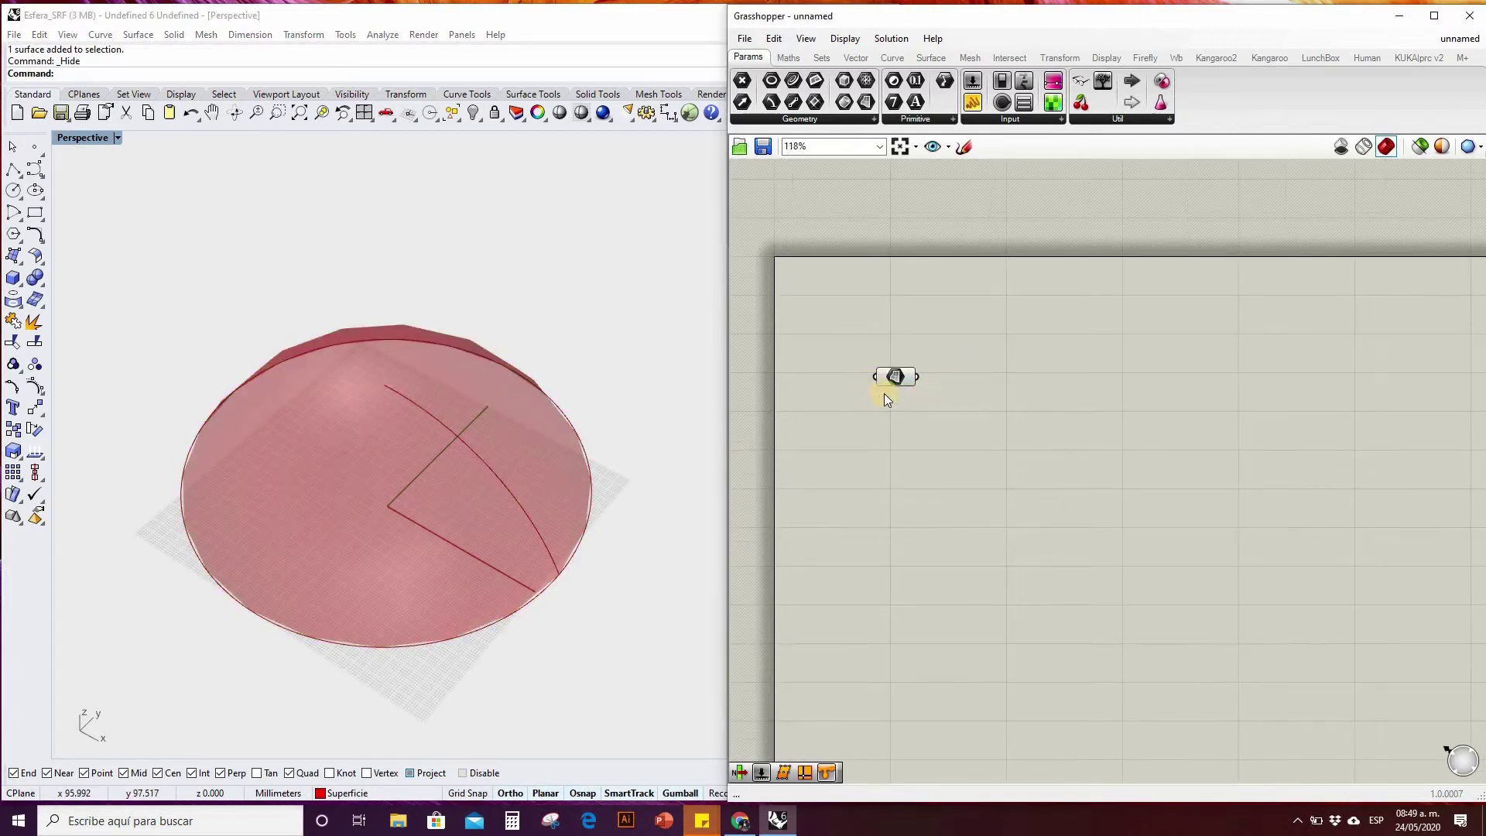
{"action": "scroll", "coordinate": [964, 367], "scroll_direction": "up", "scroll_amount": 1}
{"action": "left_click_drag", "start_coordinate": [881, 382], "coordinate": [806, 380]}
{"action": "scroll", "coordinate": [911, 410], "scroll_direction": "down", "scroll_amount": 2}
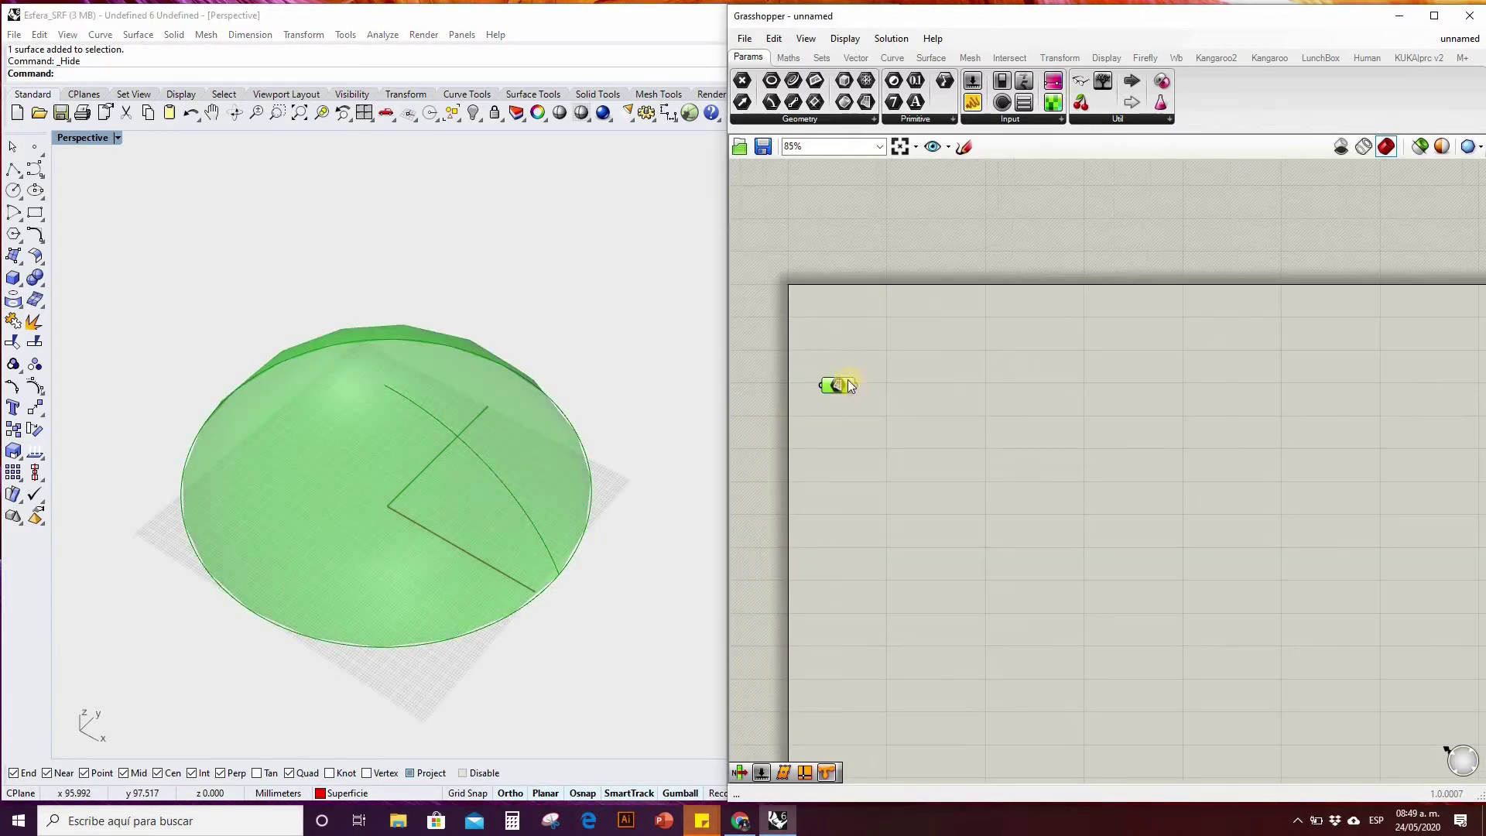
{"action": "scroll", "coordinate": [845, 395], "scroll_direction": "up", "scroll_amount": 2}
{"action": "left_click", "coordinate": [930, 57]}
{"action": "left_click", "coordinate": [1070, 120]}
{"action": "left_click_drag", "start_coordinate": [1107, 151], "coordinate": [939, 415]}
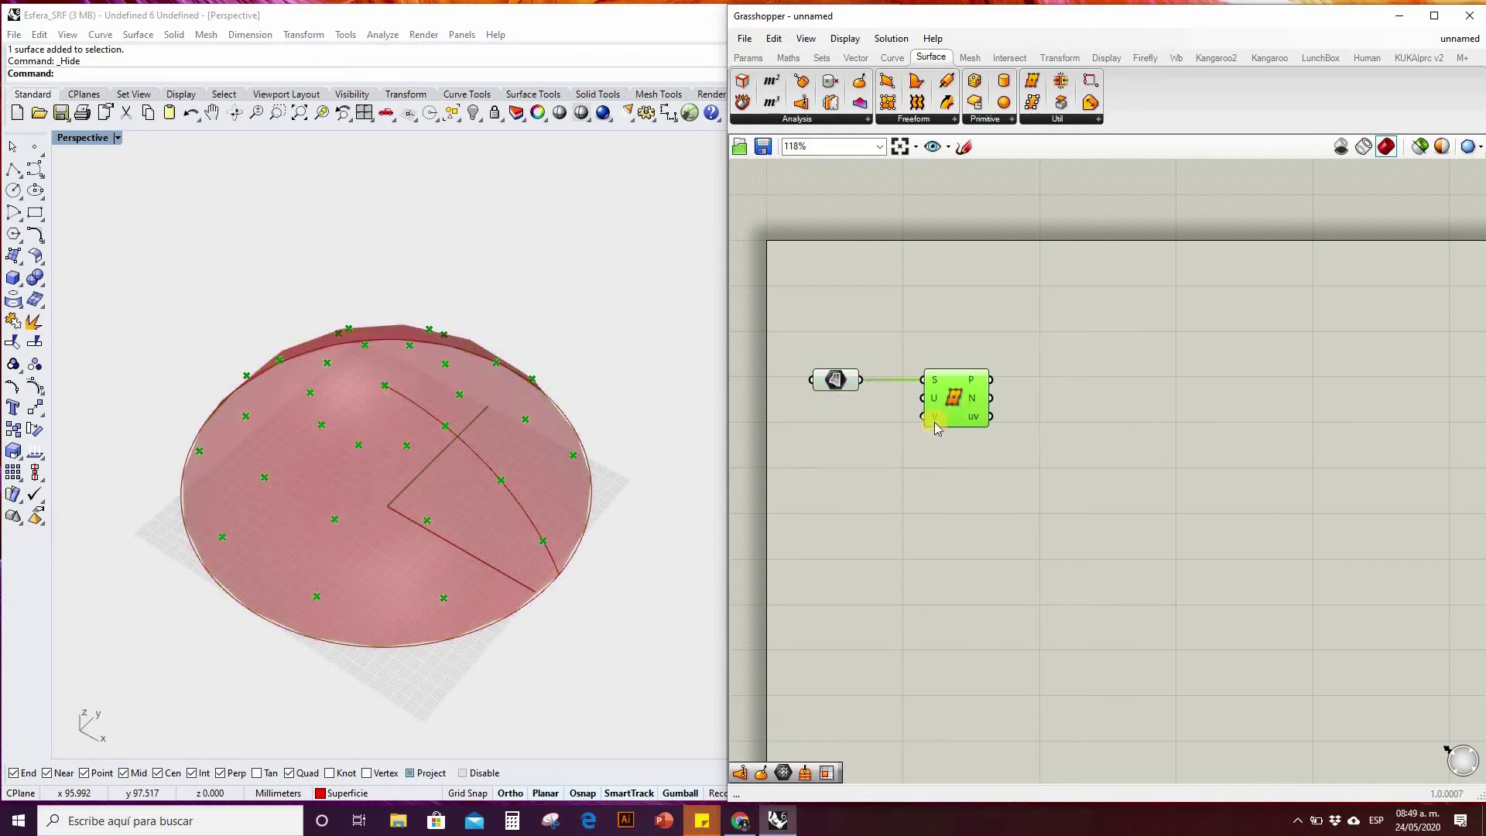
Add a number slider beside the Divide Surface component and set it to integers with a maximum of 20.
{"action": "scroll", "coordinate": [929, 418], "scroll_direction": "up", "scroll_amount": 4}
{"action": "mouse_move", "coordinate": [934, 357]}
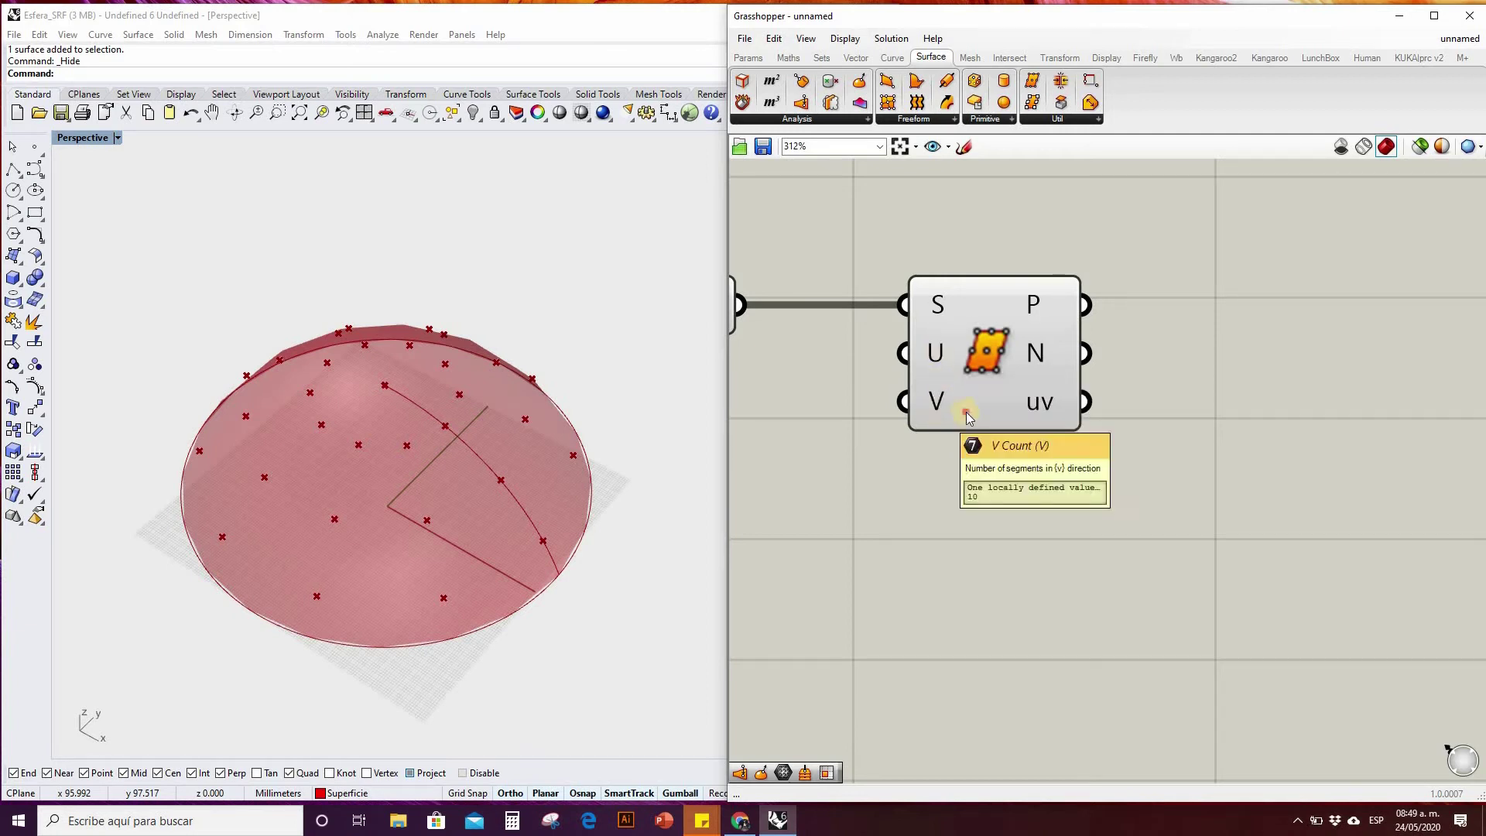
{"action": "left_click_drag", "start_coordinate": [1059, 419], "coordinate": [1077, 419]}
{"action": "scroll", "coordinate": [1093, 446], "scroll_direction": "down", "scroll_amount": 2}
{"action": "left_click", "coordinate": [744, 61]}
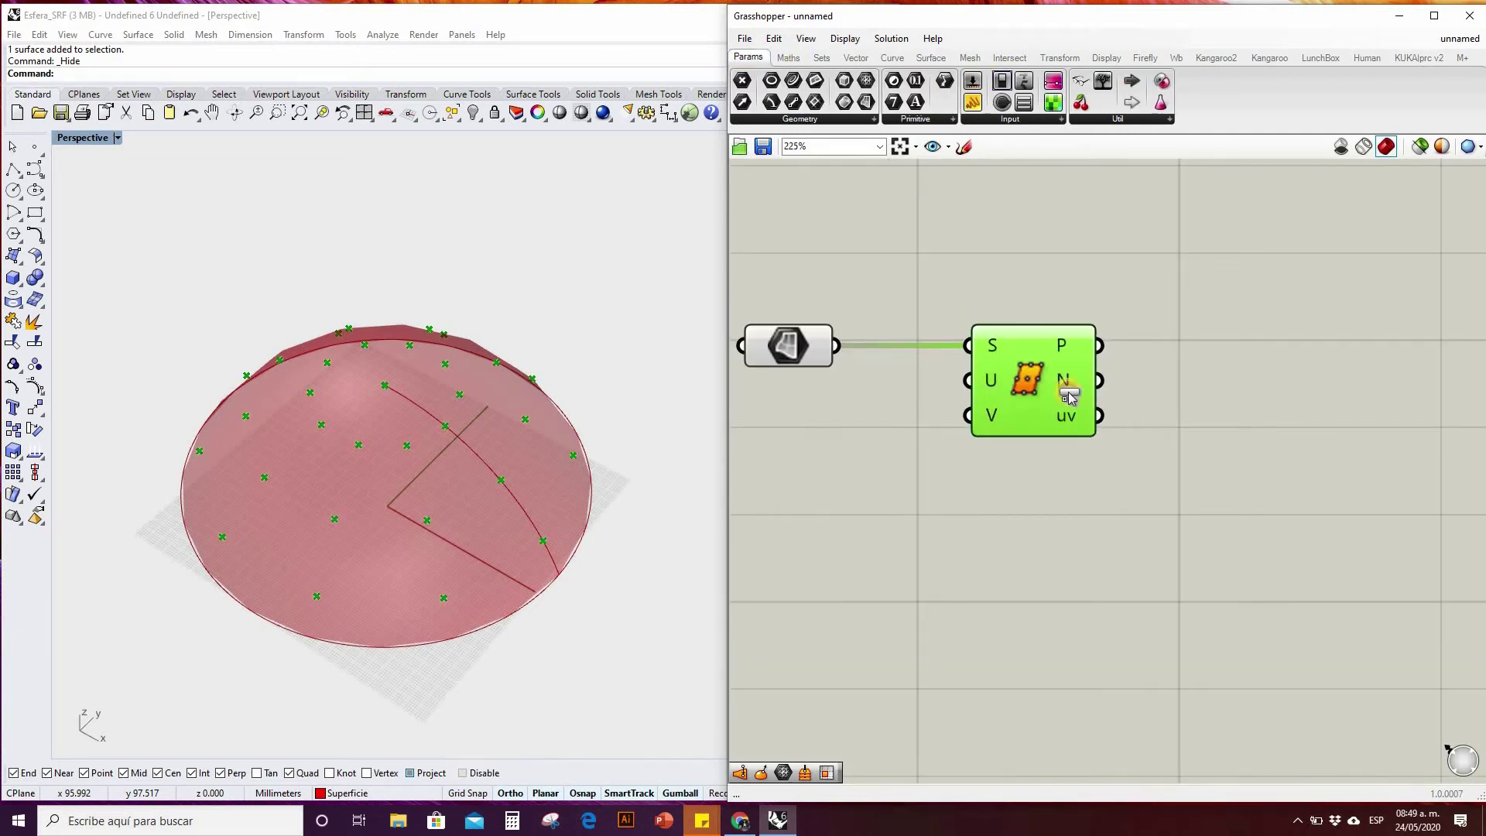
{"action": "scroll", "coordinate": [1110, 453], "scroll_direction": "down", "scroll_amount": 3}
{"action": "left_click", "coordinate": [877, 466]}
{"action": "double_click", "coordinate": [812, 461]}
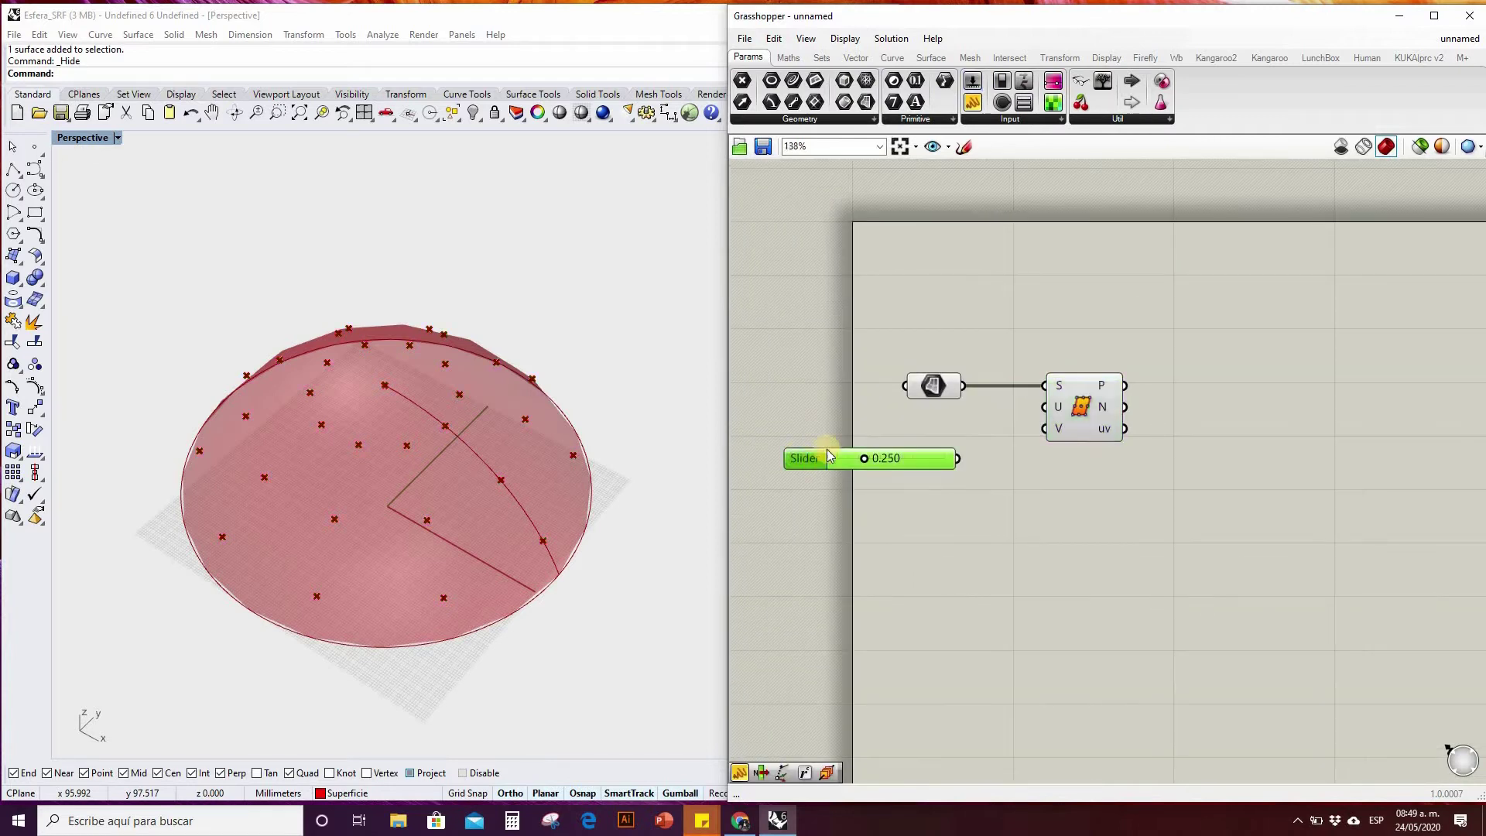
{"action": "left_click", "coordinate": [814, 411]}
{"action": "double_click", "coordinate": [820, 499]}
{"action": "type", "text": "20"}
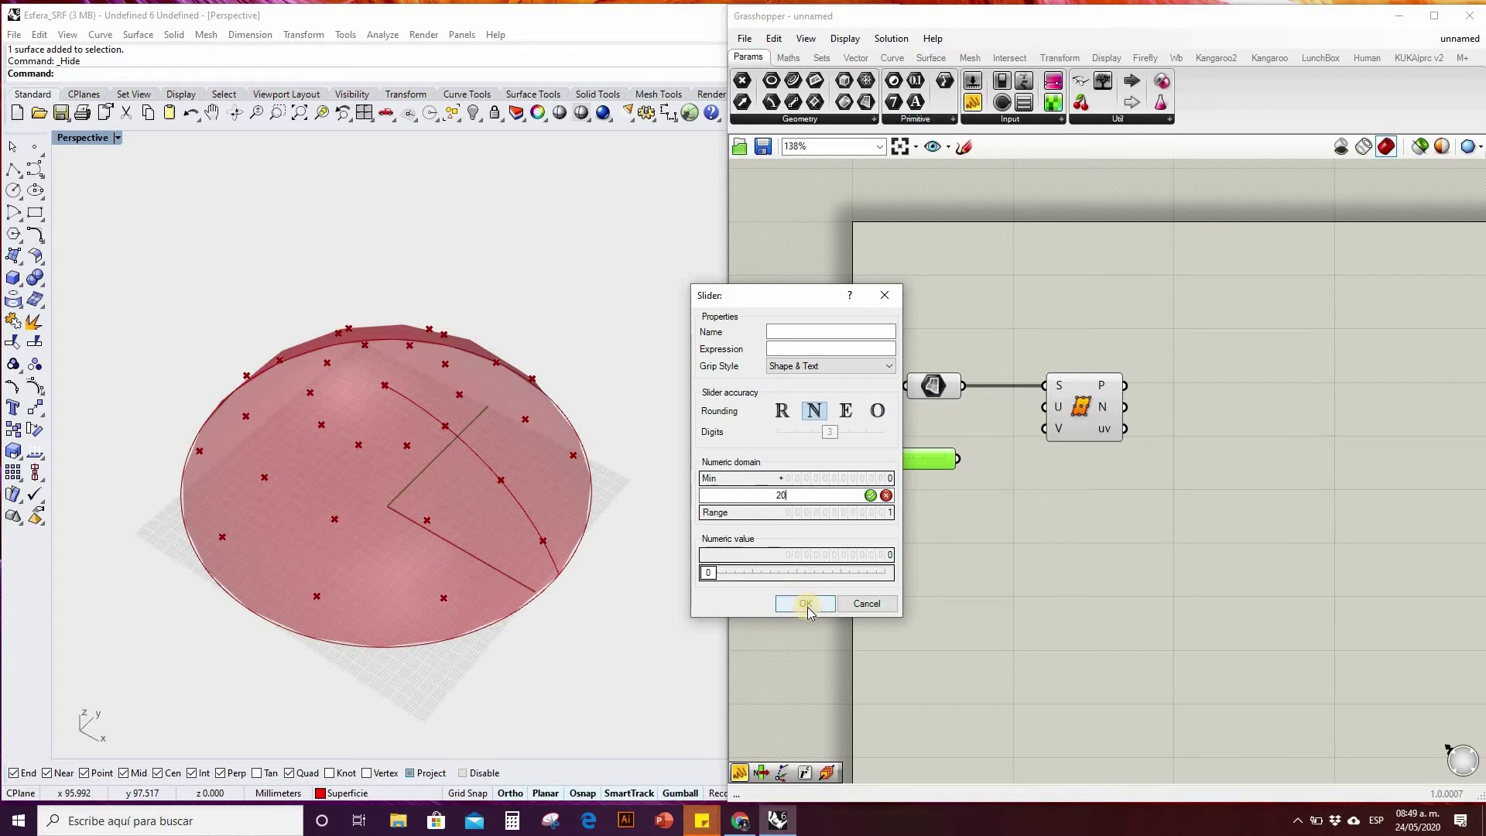
{"action": "left_click", "coordinate": [805, 604]}
Connect the slider to the U input of Divide Surface and a copy of it to the V input.
{"action": "left_click_drag", "start_coordinate": [945, 463], "coordinate": [1044, 406]}
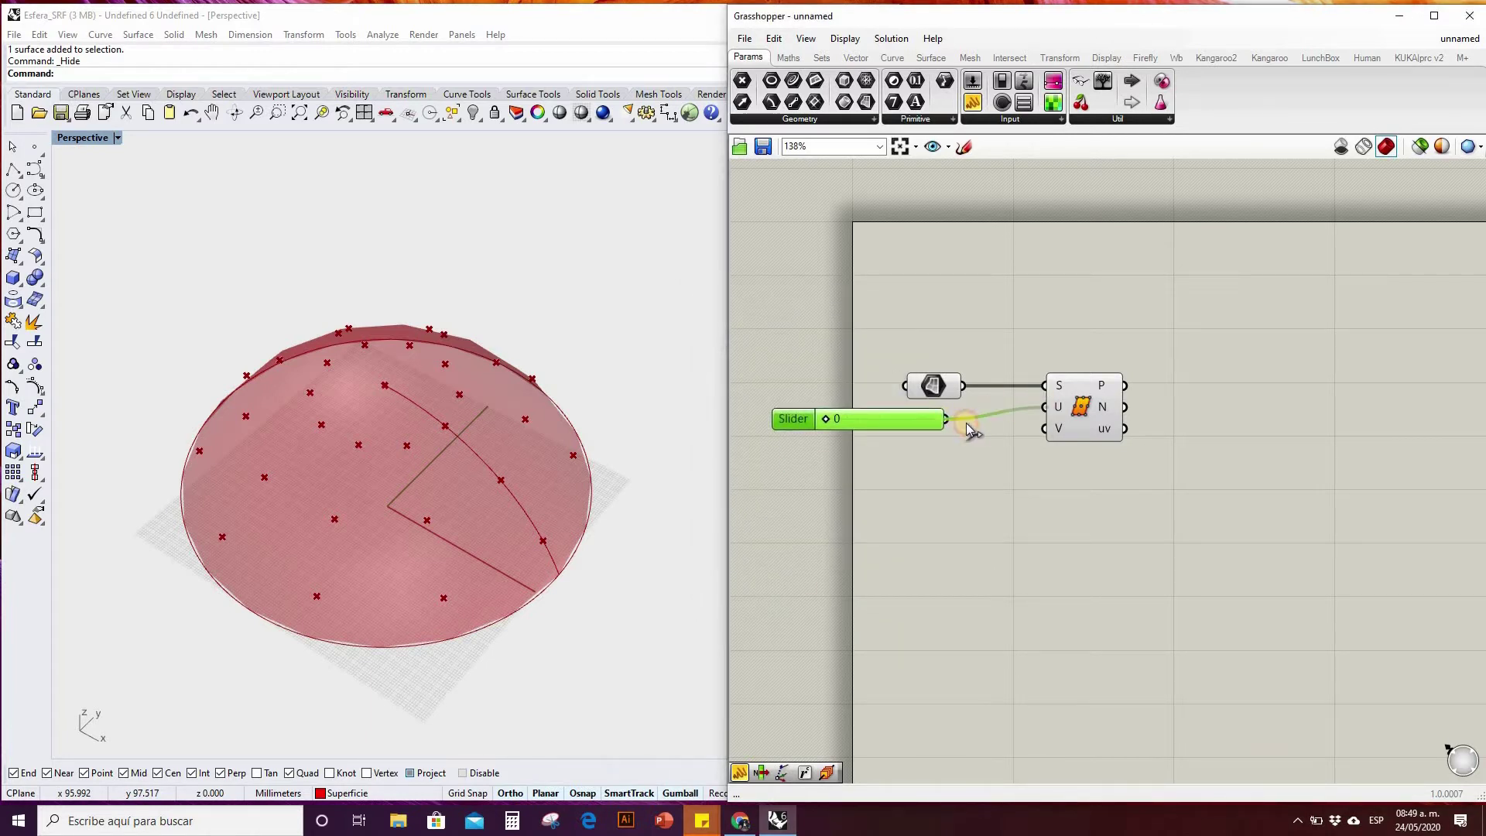
{"action": "key", "text": "ctrl+c"}
{"action": "key", "text": "ctrl+v"}
{"action": "left_click_drag", "start_coordinate": [905, 435], "coordinate": [1043, 428]}
Set the U Count slider to 15 and the V Count slider to 10.
{"action": "left_click_drag", "start_coordinate": [839, 418], "coordinate": [916, 427]}
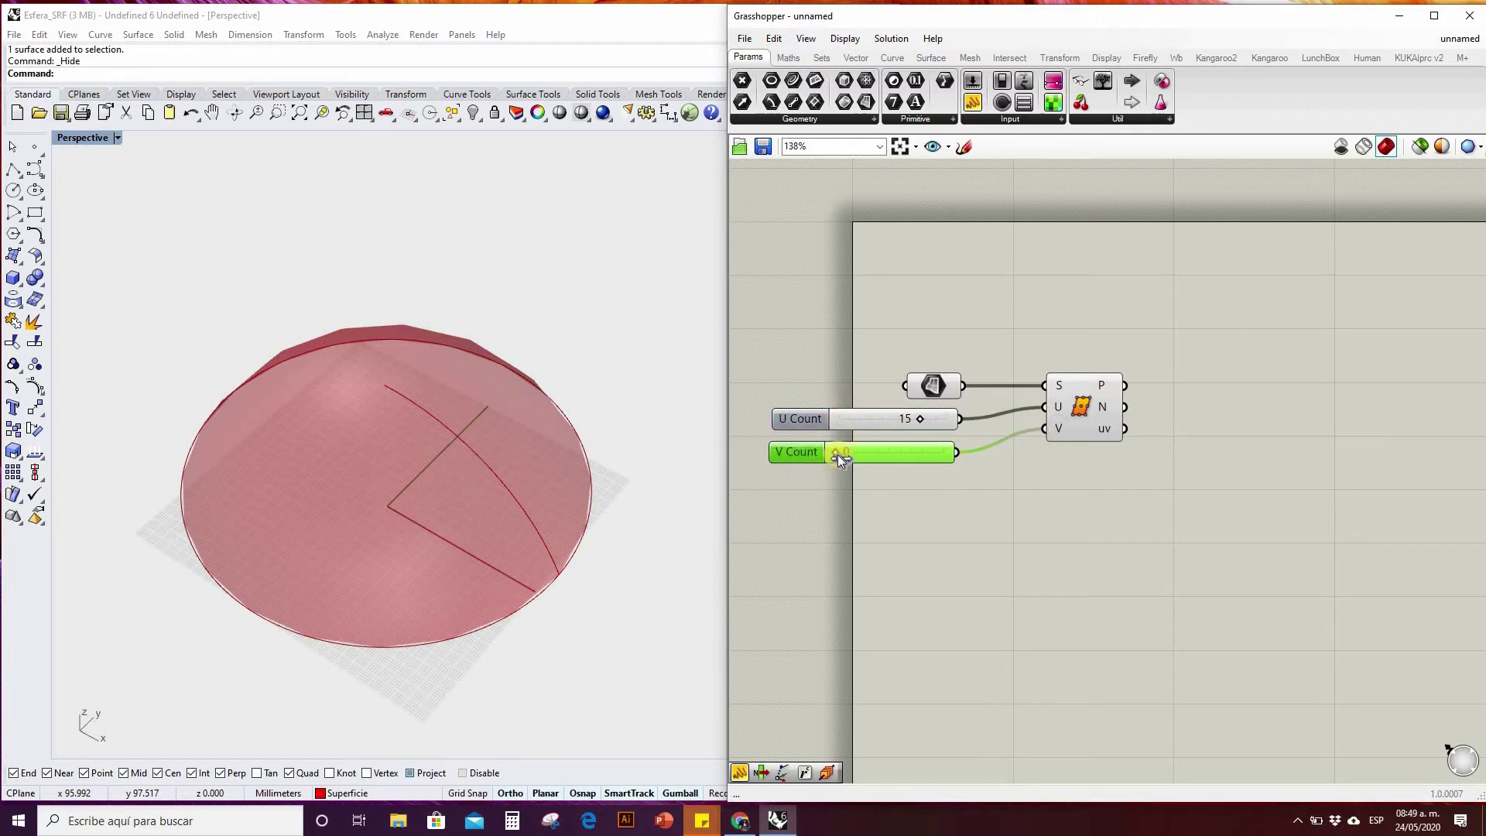
{"action": "left_click_drag", "start_coordinate": [874, 454], "coordinate": [926, 449]}
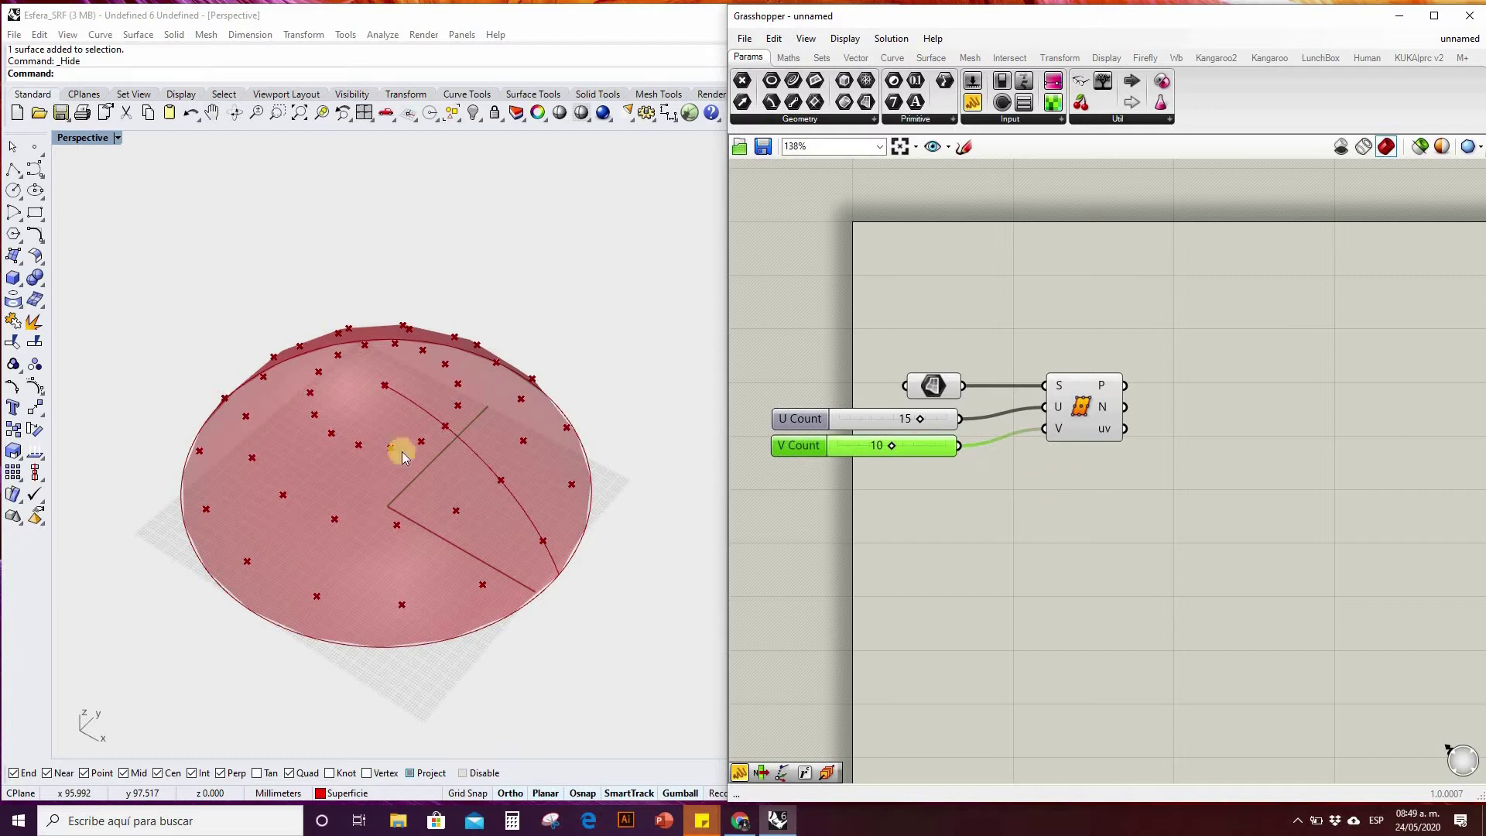
{"action": "right_click_drag", "start_coordinate": [473, 337], "coordinate": [434, 433]}
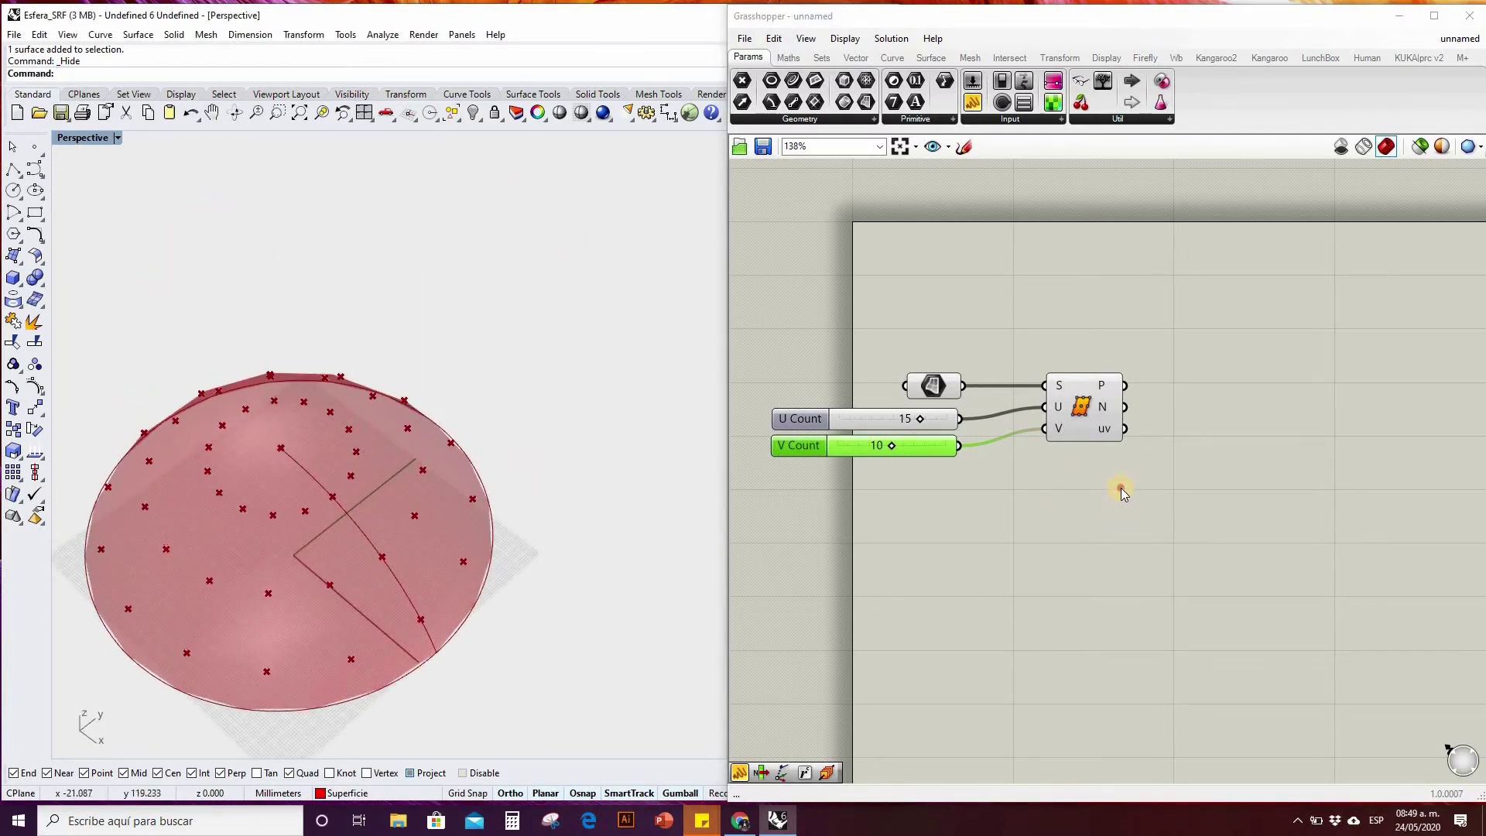
Add a panel connected to the Divide Surface points output and enlarge it to read the point list.
{"action": "left_click", "coordinate": [1121, 487]}
{"action": "scroll", "coordinate": [1192, 370], "scroll_direction": "up", "scroll_amount": 2}
{"action": "scroll", "coordinate": [1086, 386], "scroll_direction": "down", "scroll_amount": 2}
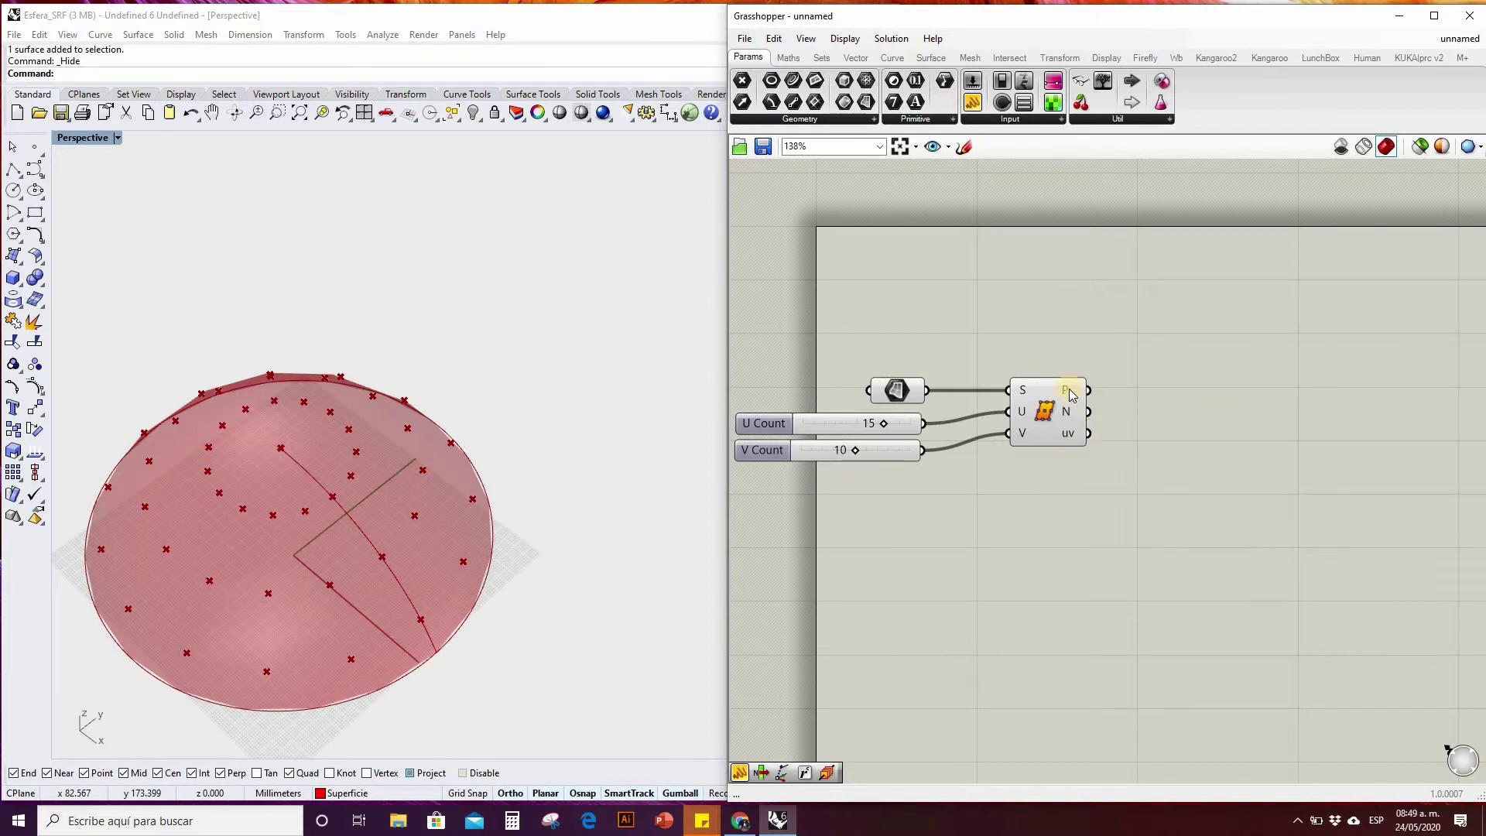
{"action": "mouse_move", "coordinate": [1071, 395]}
{"action": "left_click_drag", "start_coordinate": [973, 101], "coordinate": [1236, 328]}
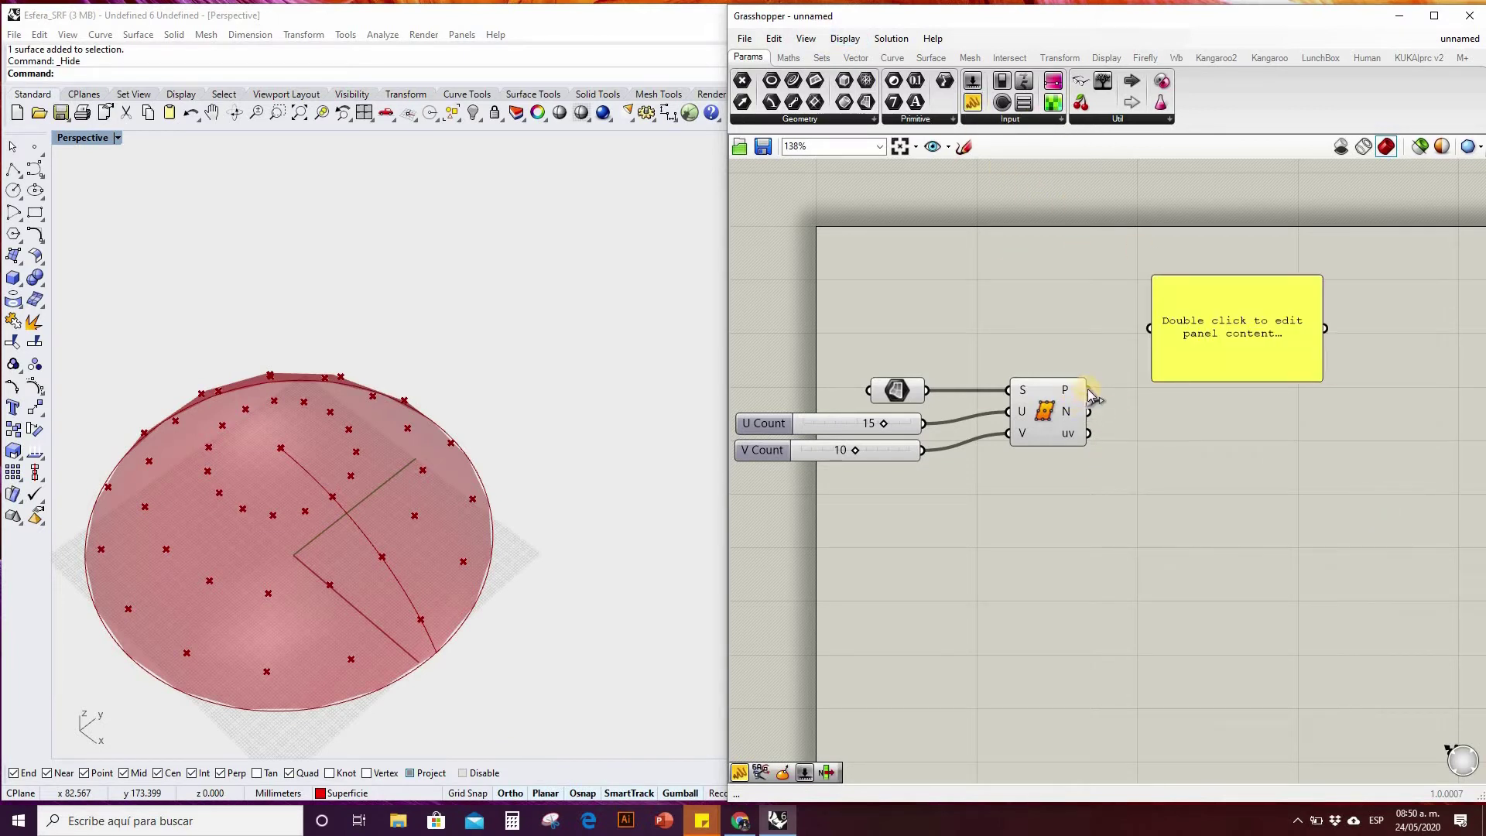
{"action": "left_click_drag", "start_coordinate": [1088, 390], "coordinate": [1149, 328]}
{"action": "left_click_drag", "start_coordinate": [1320, 348], "coordinate": [1331, 617]}
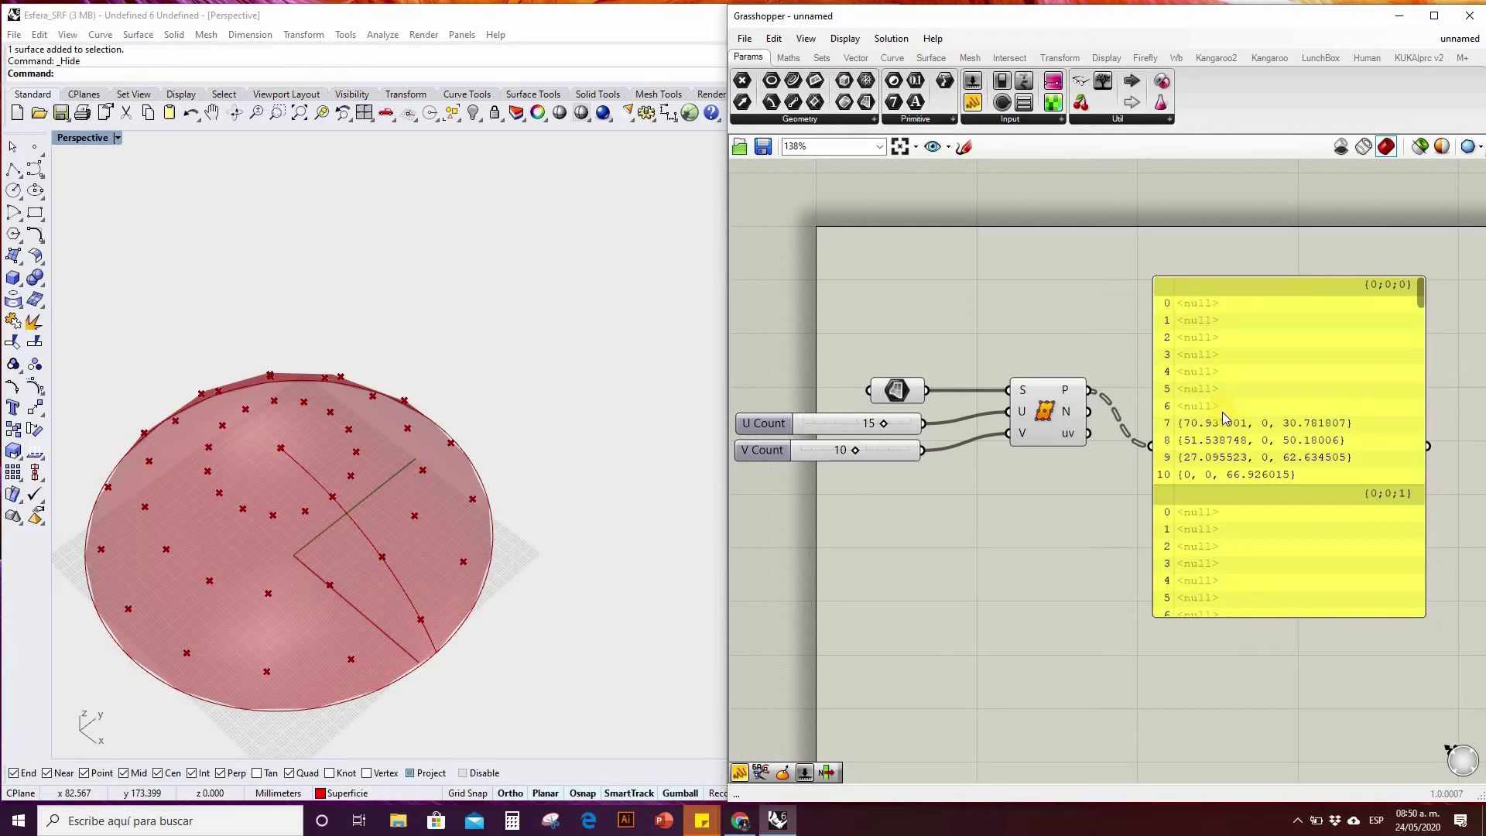
{"action": "scroll", "coordinate": [1220, 357], "scroll_direction": "up", "scroll_amount": 1}
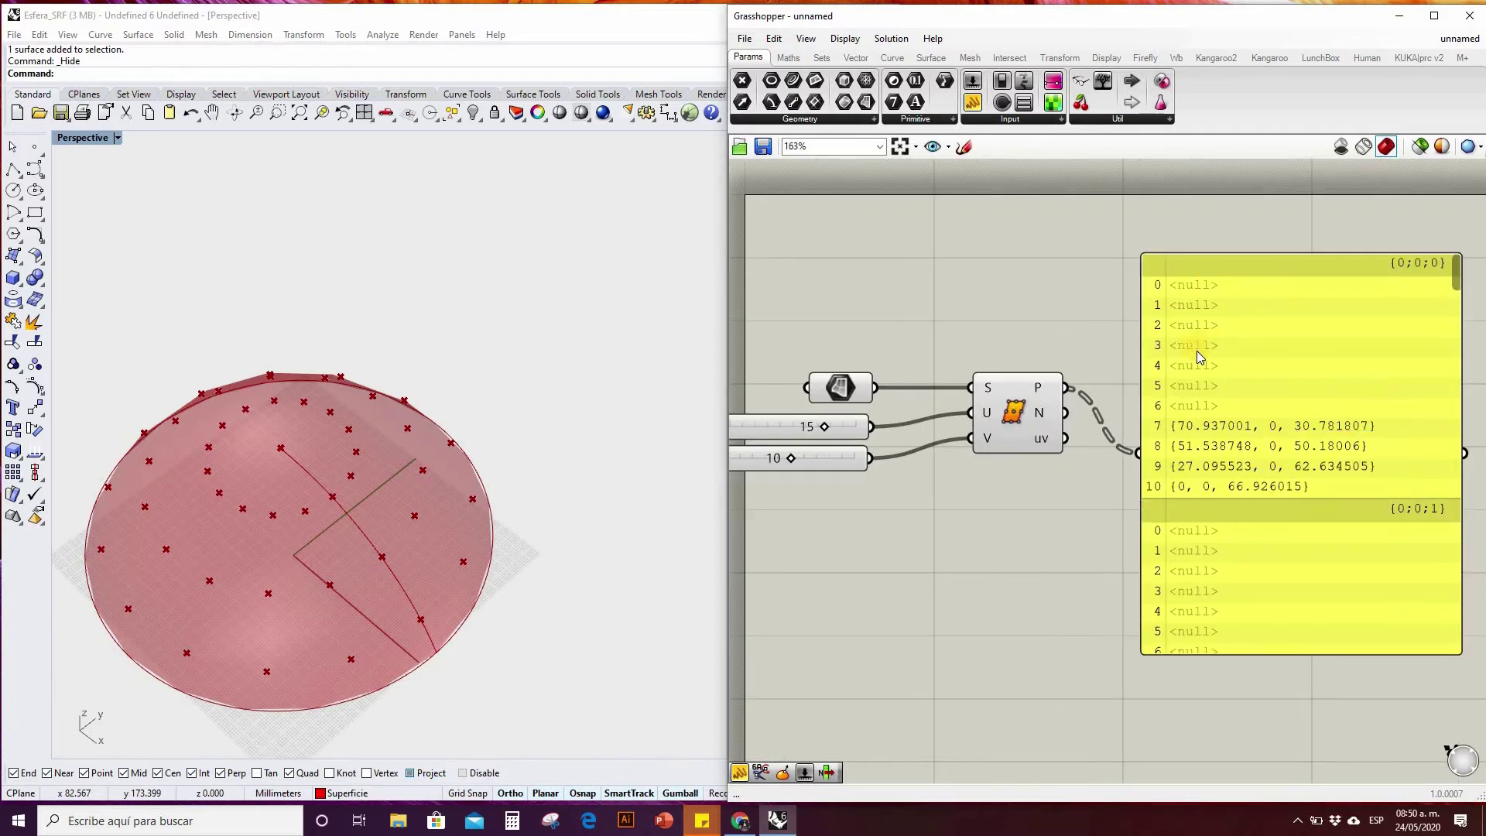
{"action": "scroll", "coordinate": [1196, 350], "scroll_direction": "down", "scroll_amount": 2}
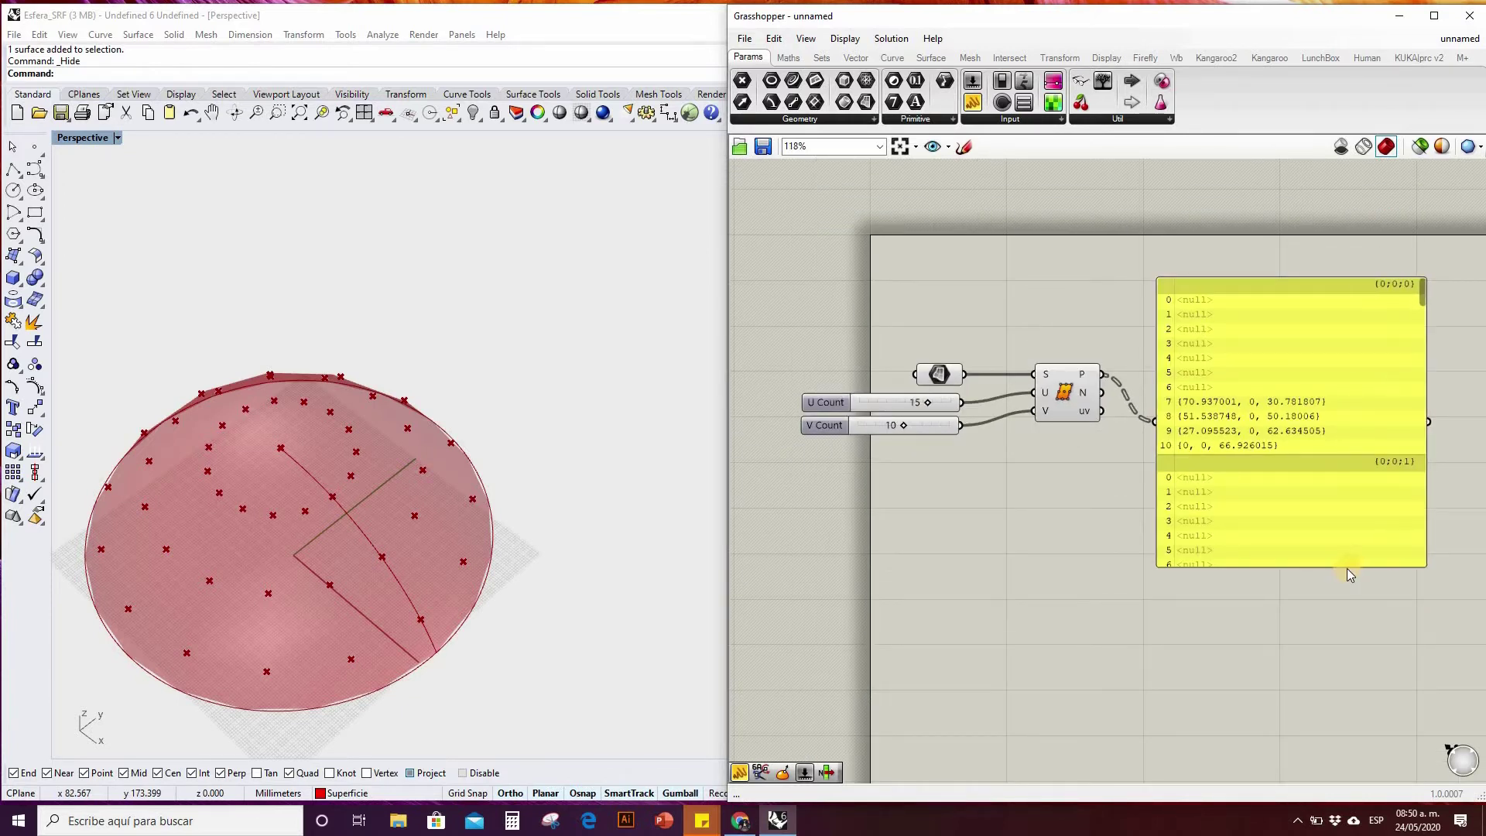
Lengthen the points panel and read the null and coordinate entries in more of its branches.
{"action": "left_click_drag", "start_coordinate": [1350, 585], "coordinate": [1350, 732]}
{"action": "scroll", "coordinate": [1268, 469], "scroll_direction": "down", "scroll_amount": 1}
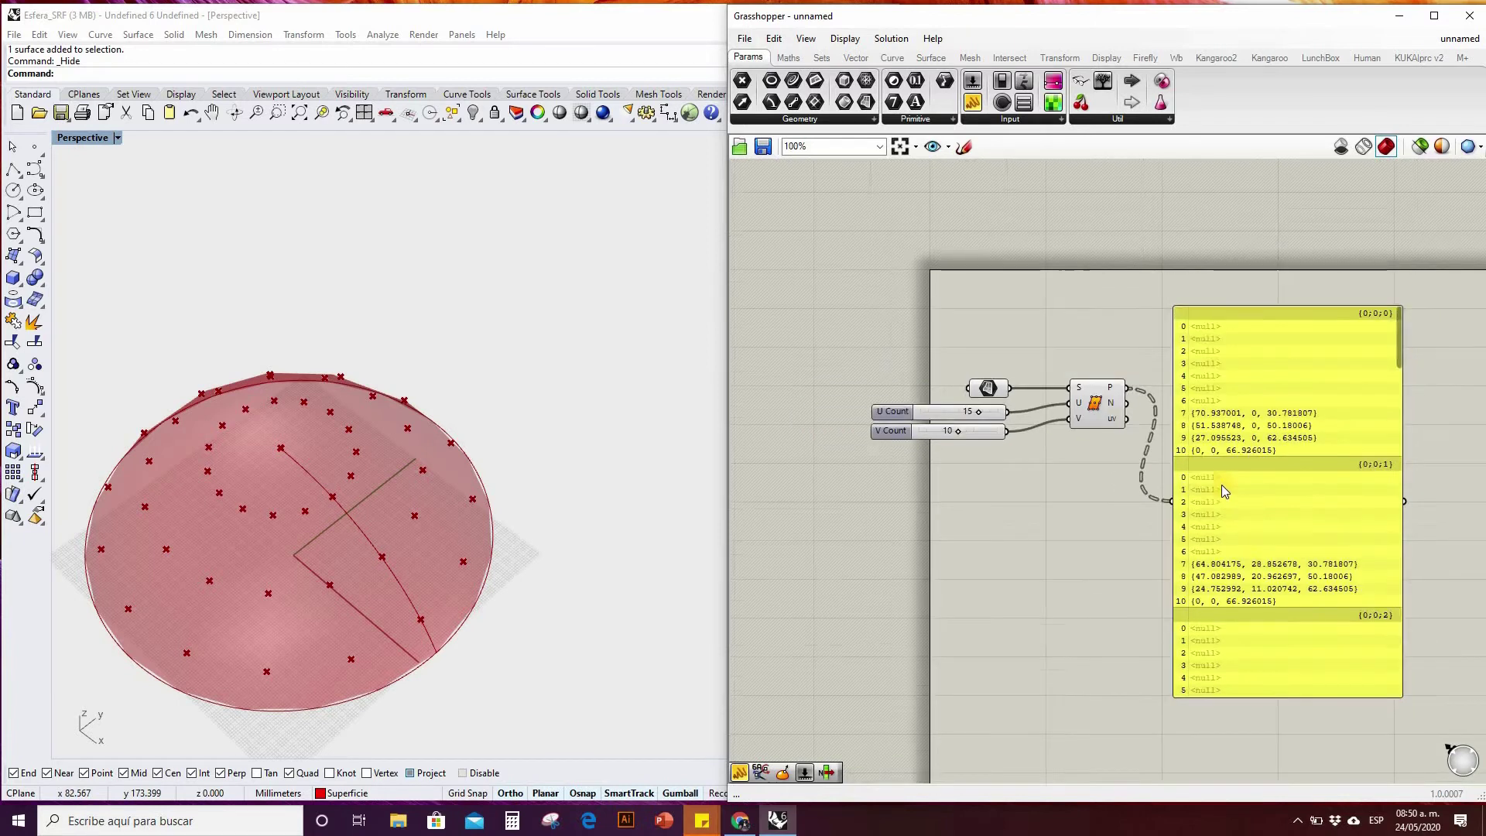
{"action": "scroll", "coordinate": [1221, 485], "scroll_direction": "up", "scroll_amount": 1}
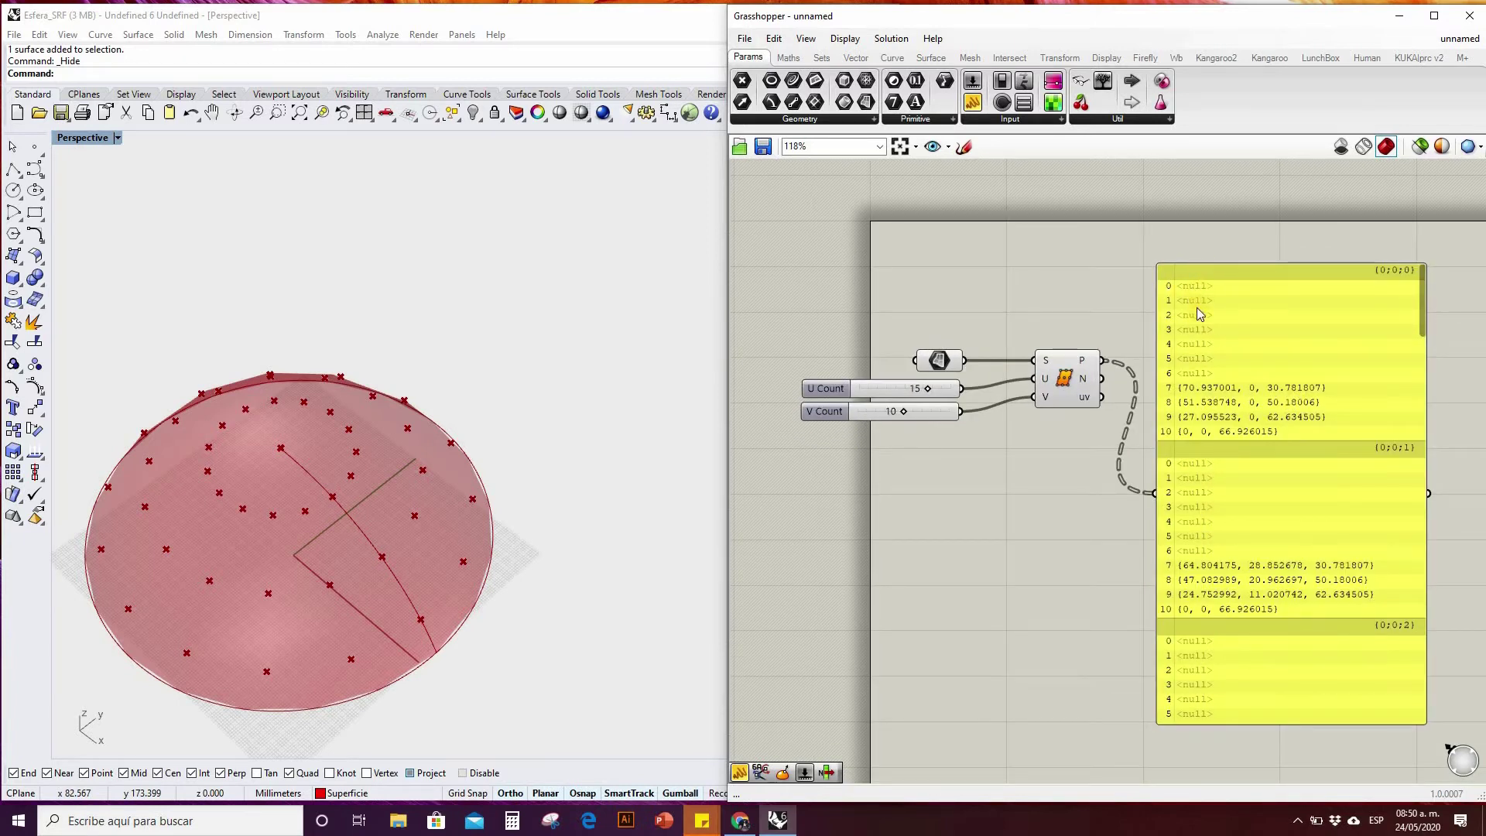
Switch to Rhino and show the hidden dome surface.
{"action": "right_click_drag", "start_coordinate": [475, 464], "coordinate": [569, 396]}
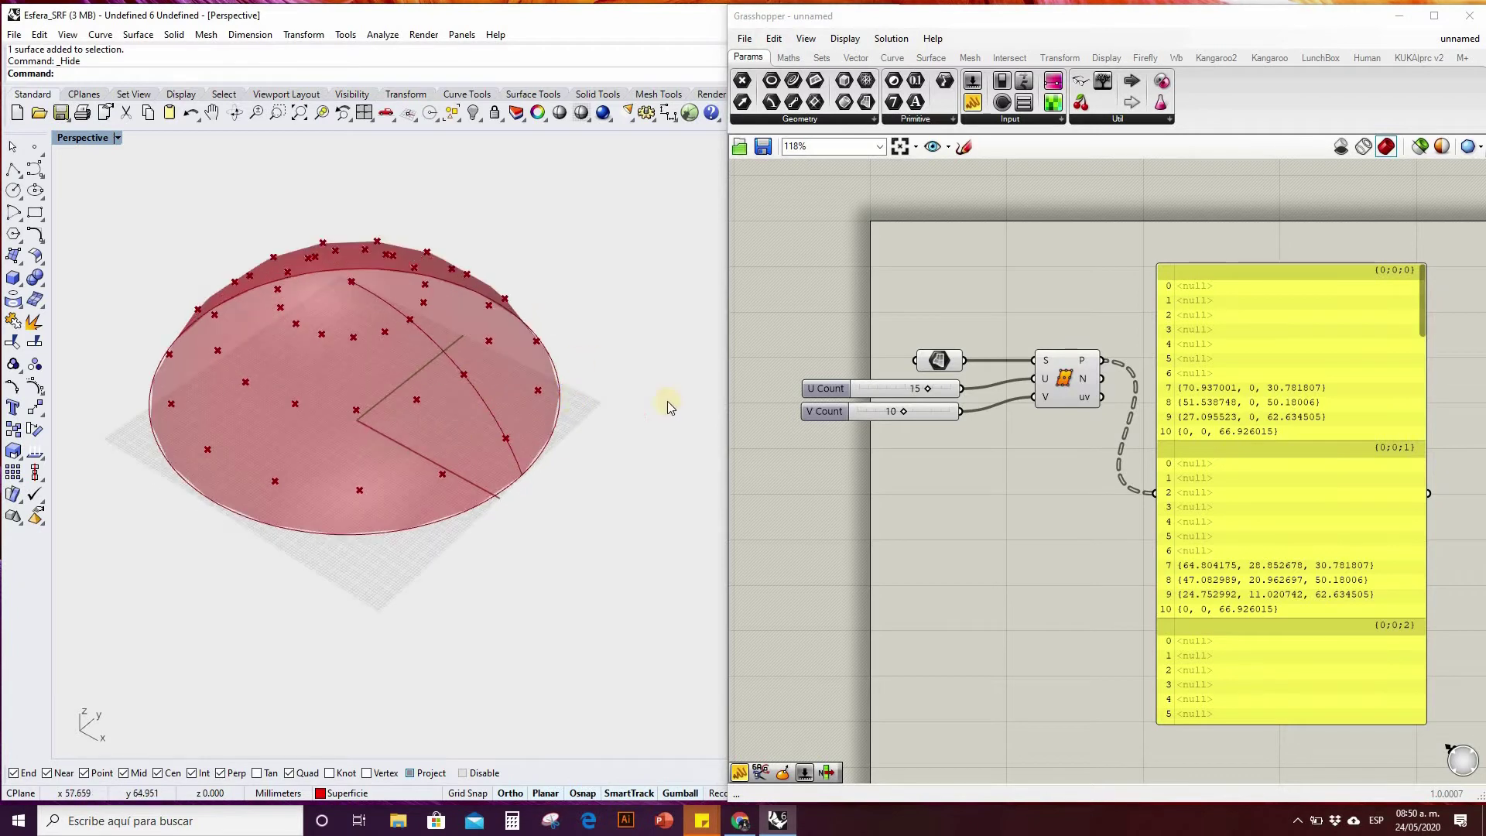
{"action": "type", "text": "Show"}
{"action": "key", "text": "Return"}
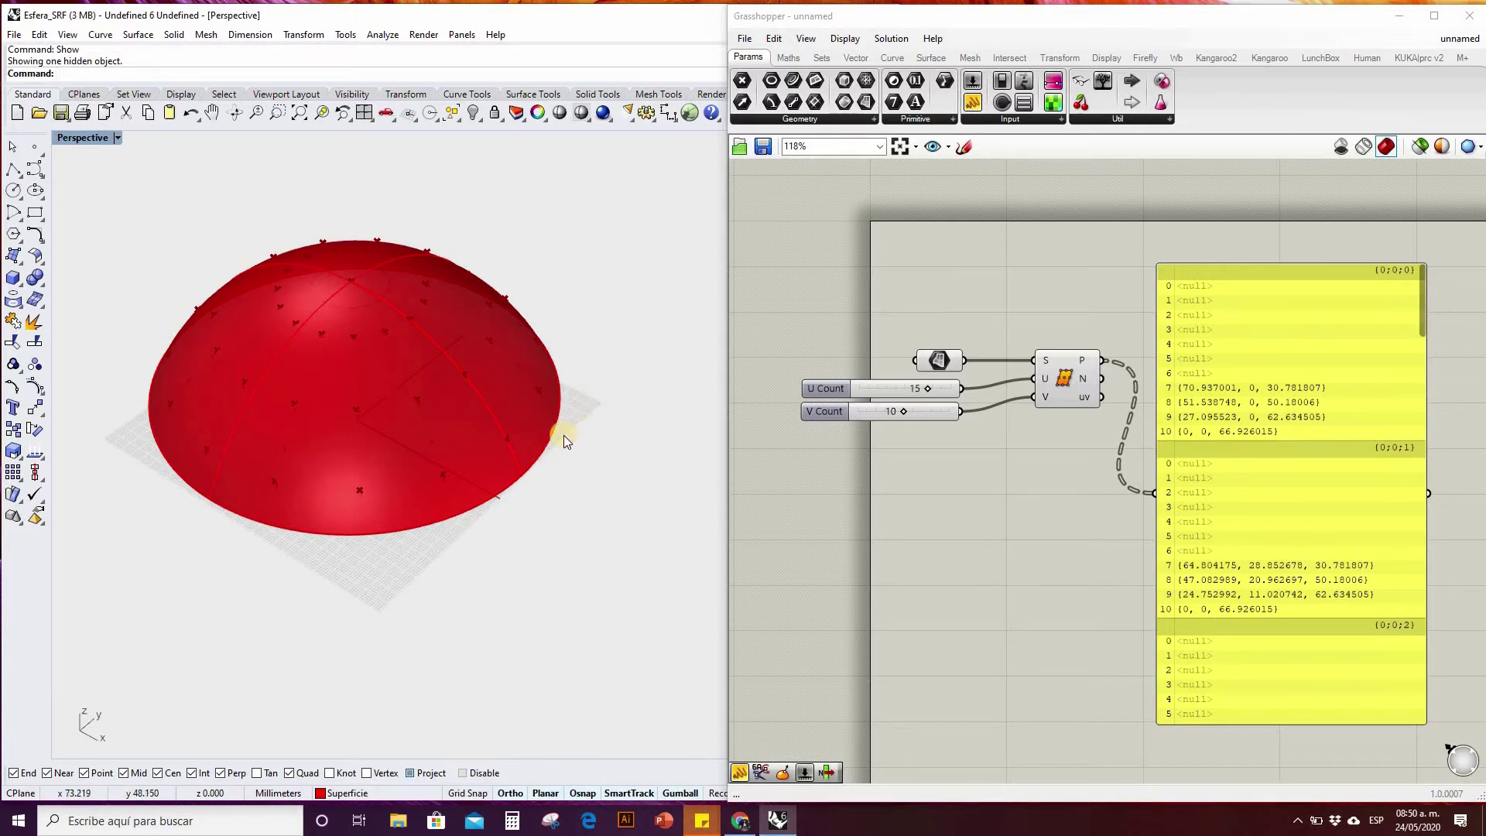
Untrim the dome surface at its base edge to restore the full sphere, and undo the untrim.
{"action": "type", "text": "Trim"}
{"action": "key", "text": "Return"}
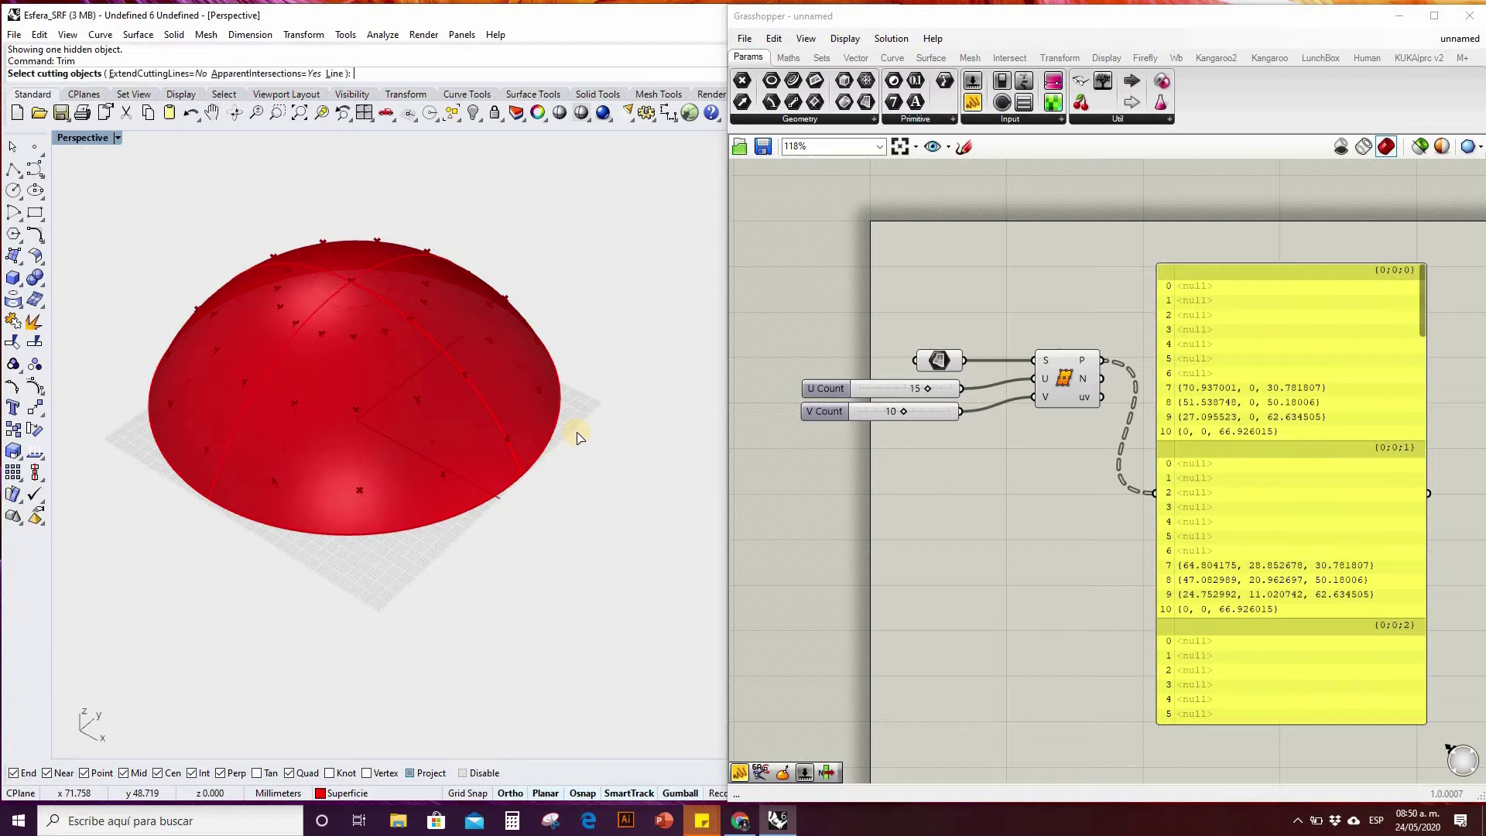
{"action": "left_click", "coordinate": [560, 424]}
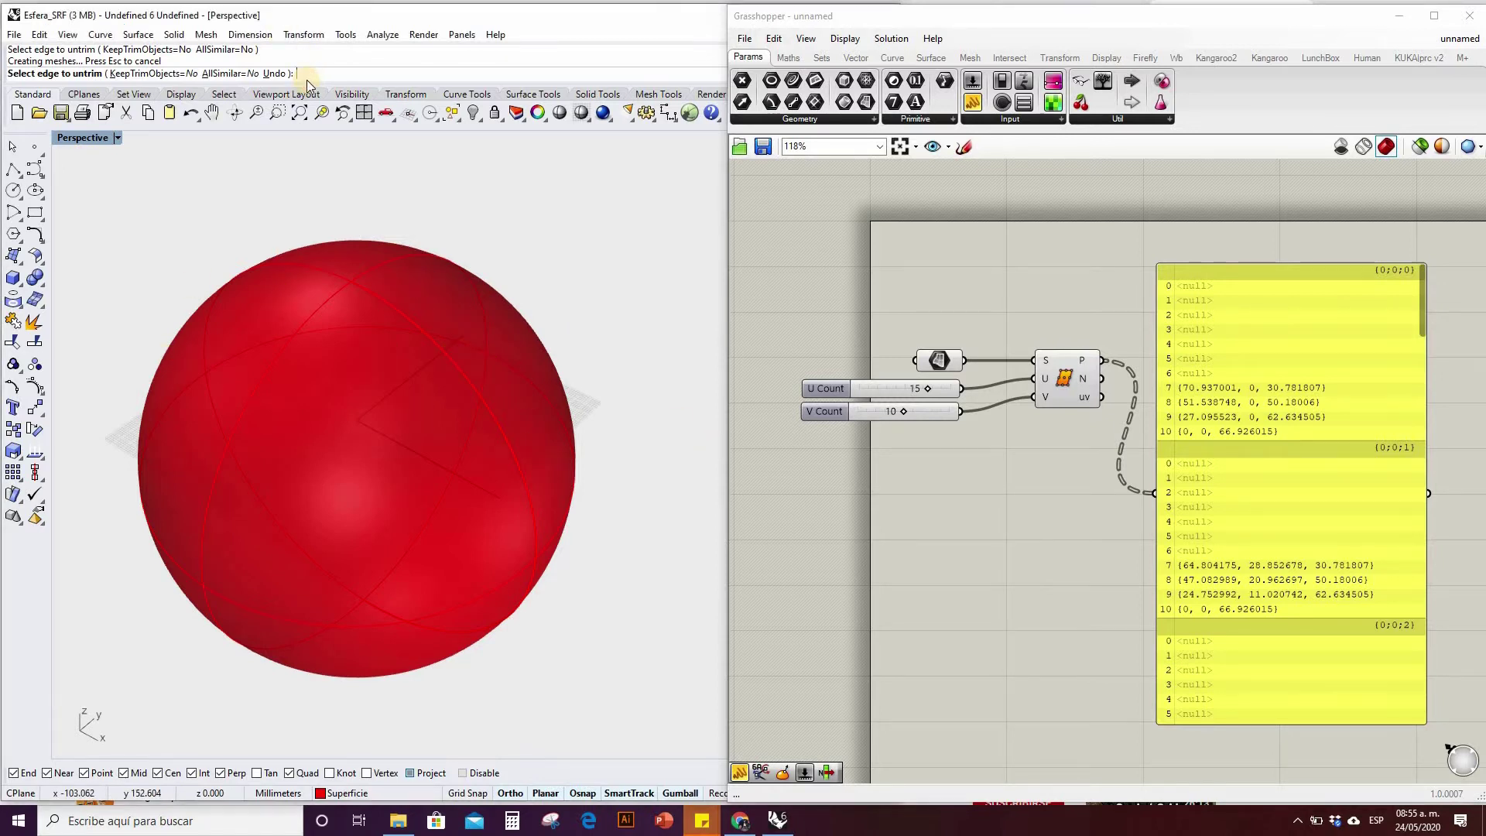
{"action": "key", "text": "Escape"}
{"action": "left_click", "coordinate": [550, 506]}
{"action": "key", "text": "ctrl+z"}
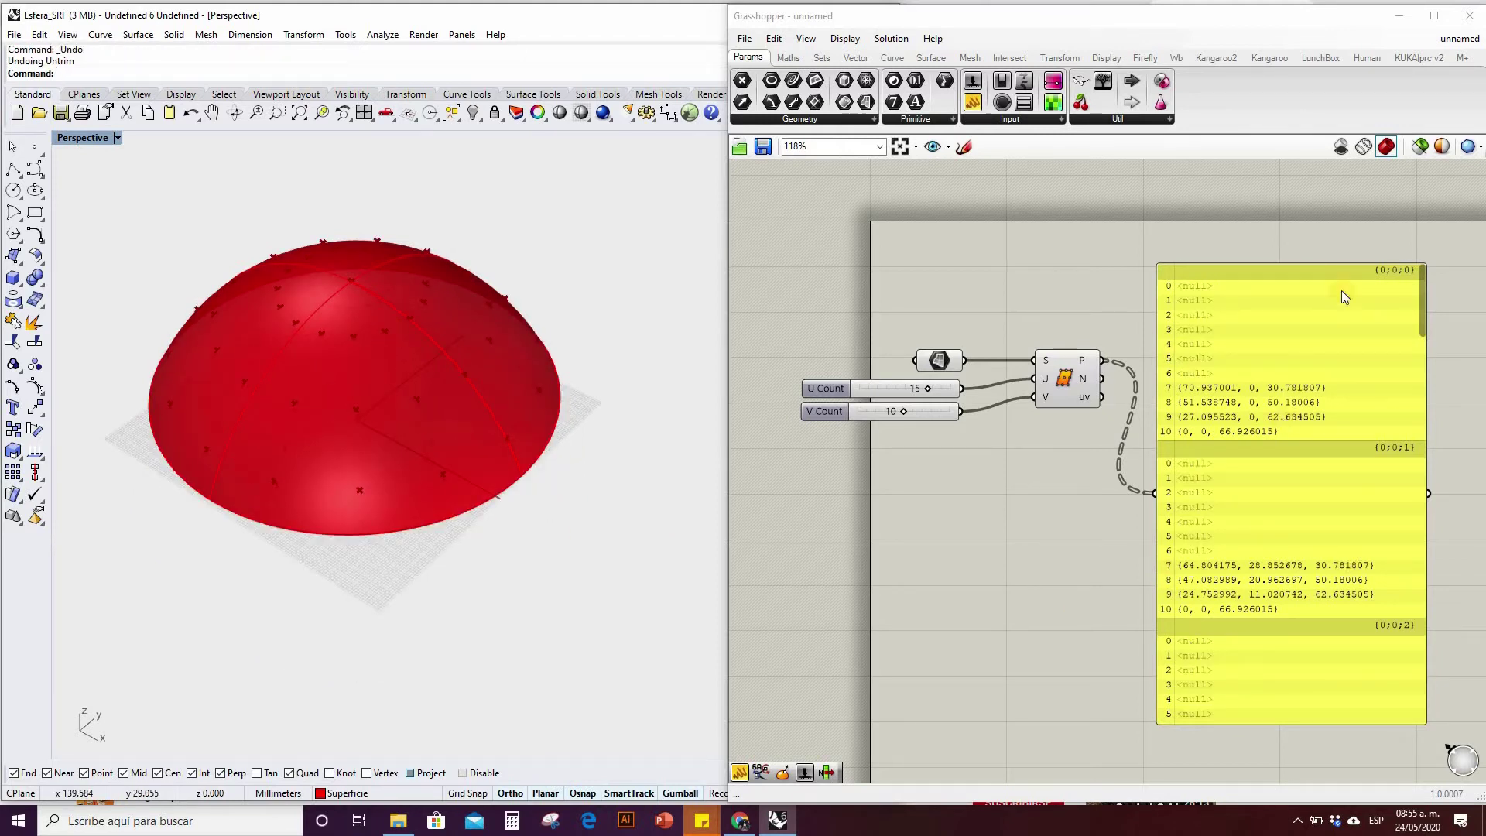
Delete the points panel from the Grasshopper canvas.
{"action": "left_click", "coordinate": [382, 325]}
{"action": "left_click", "coordinate": [551, 418]}
{"action": "left_click", "coordinate": [1048, 358]}
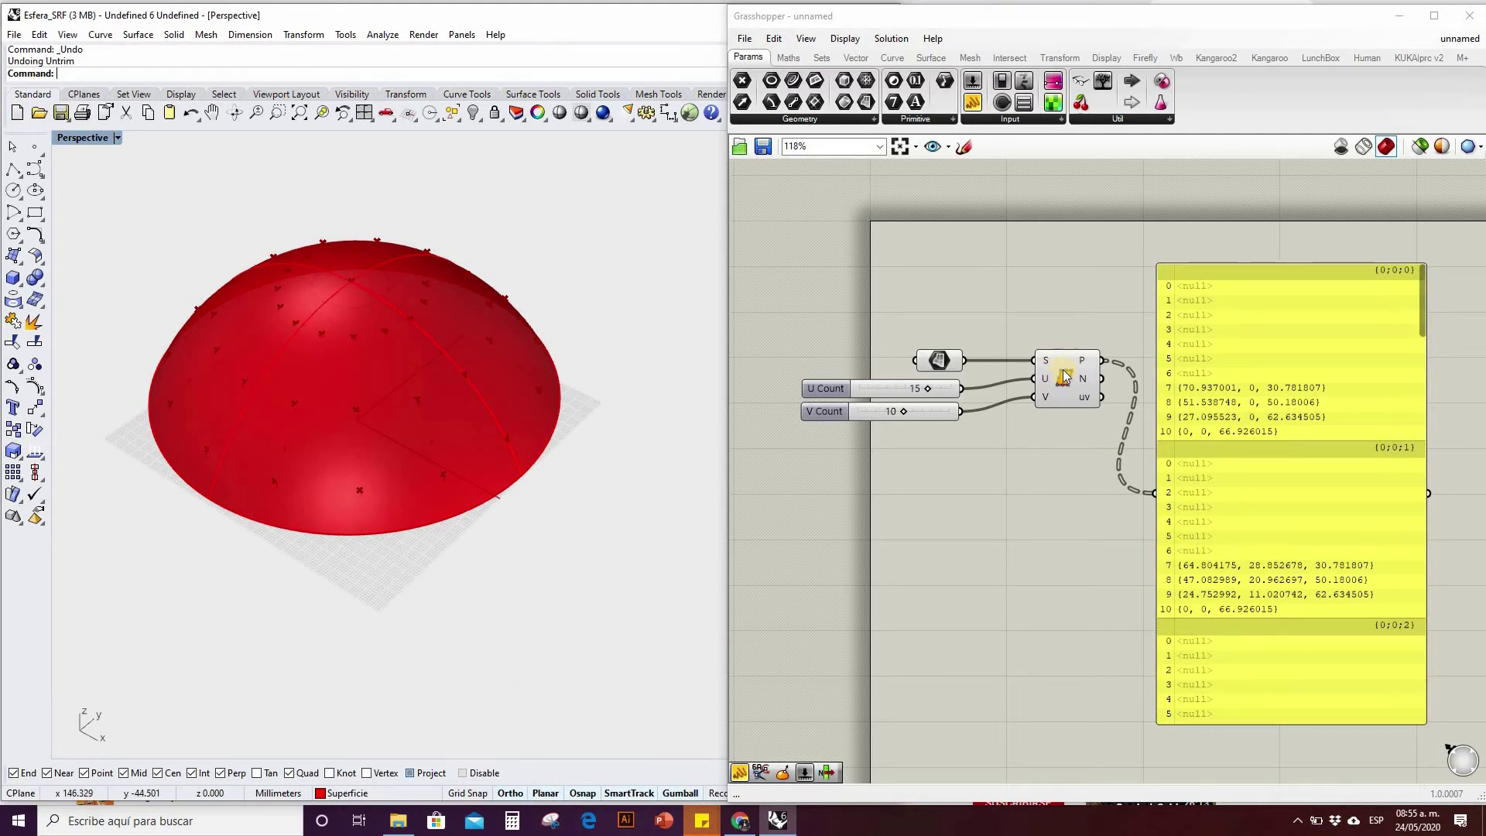
{"action": "right_click_drag", "start_coordinate": [977, 482], "coordinate": [882, 502]}
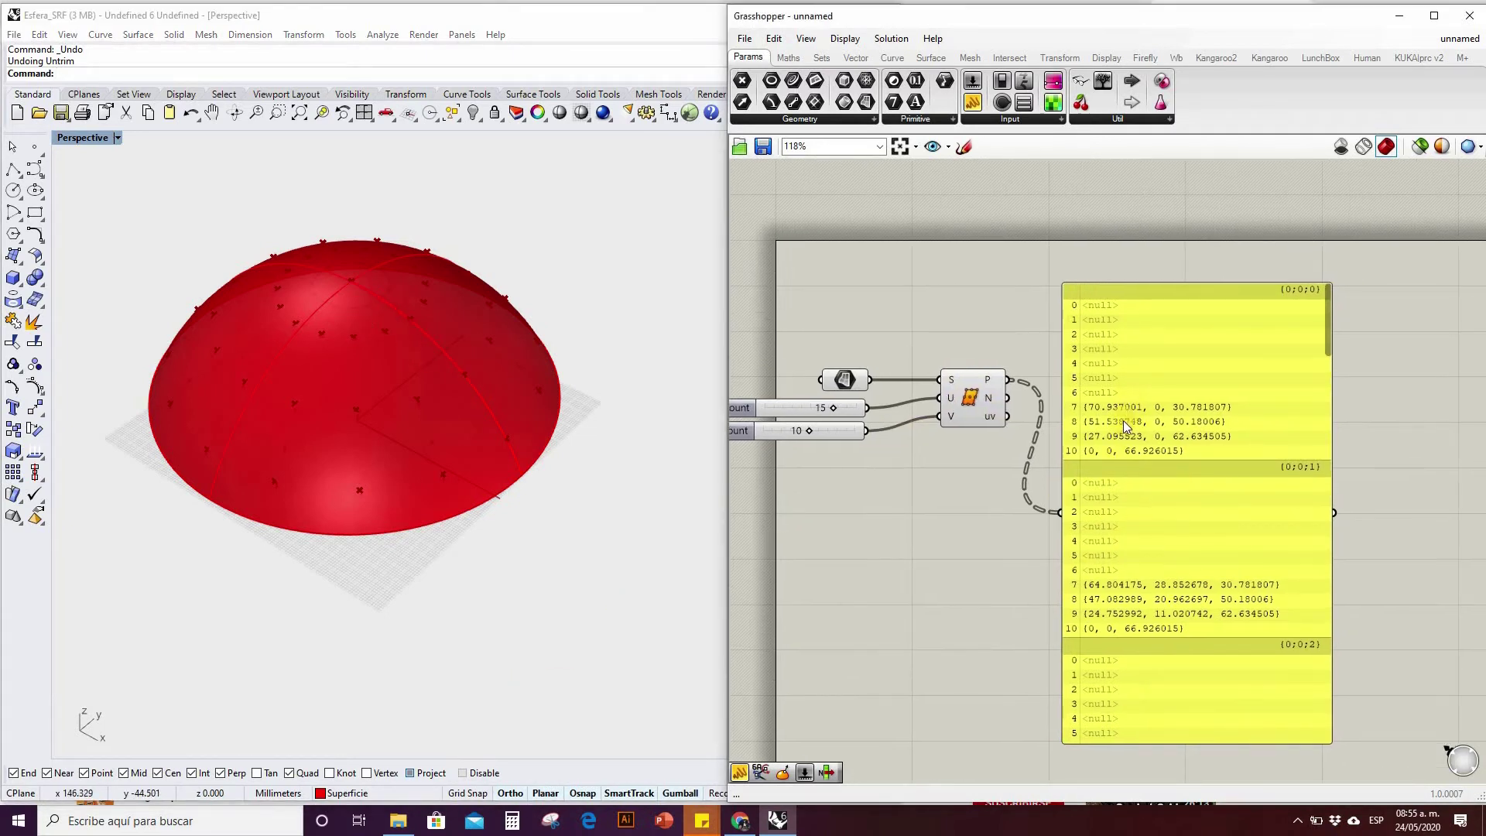
{"action": "left_click_drag", "start_coordinate": [1255, 477], "coordinate": [1382, 453]}
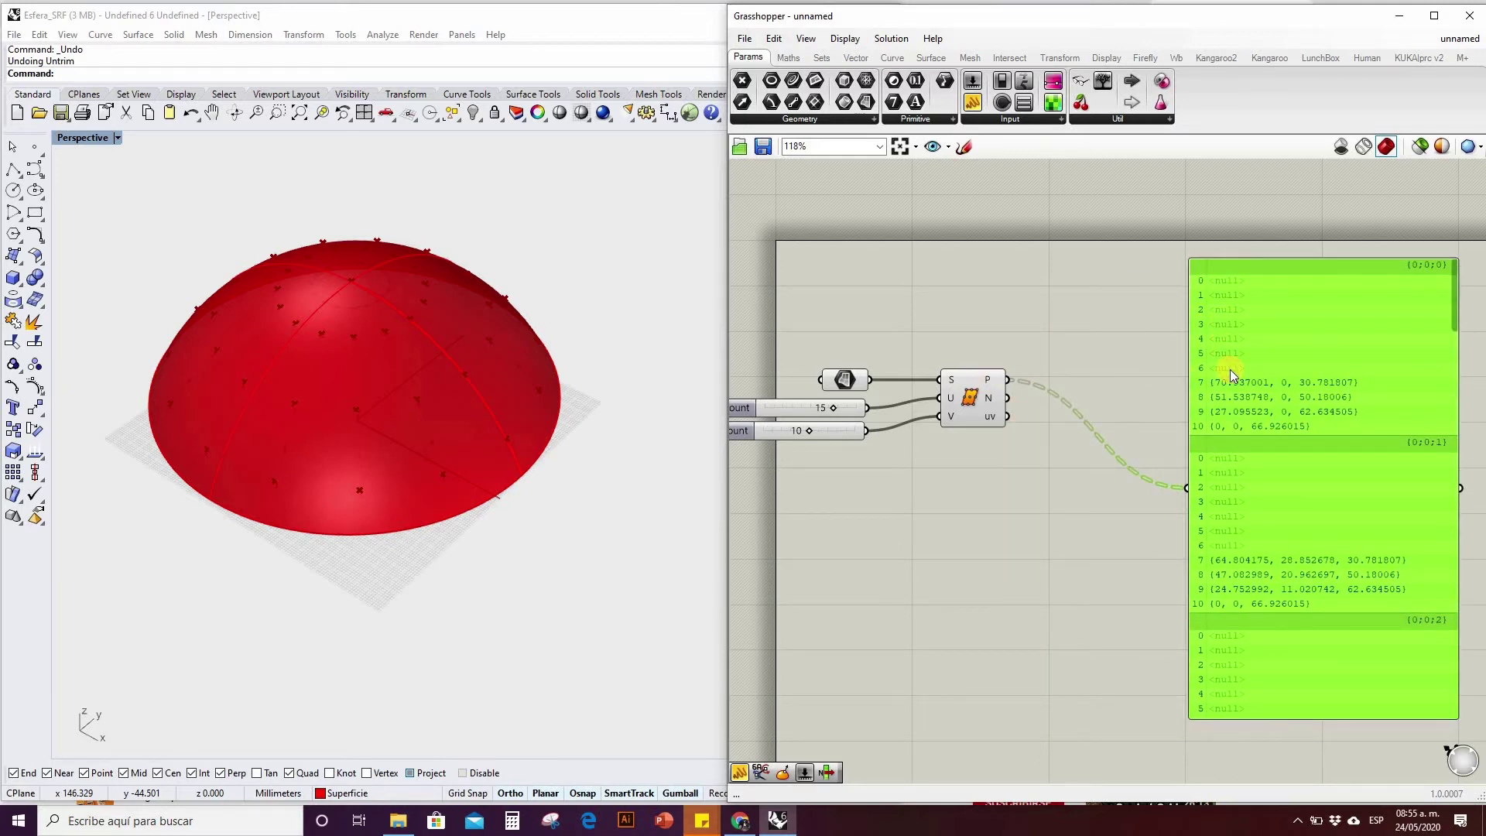
{"action": "key", "text": "Delete"}
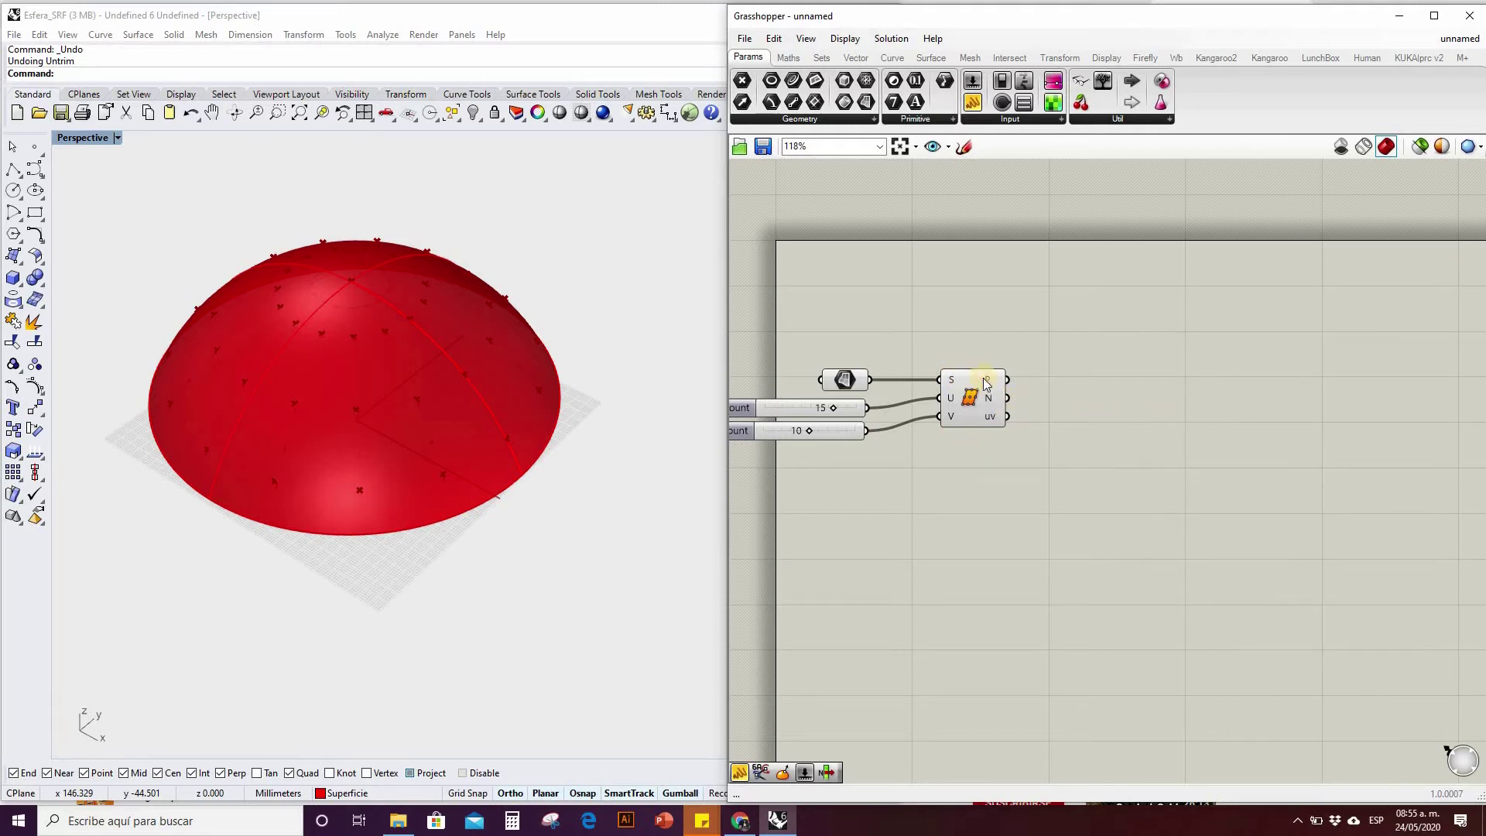
Add a PolyLine component beside Divide Surface and connect the P points output to its V input.
{"action": "left_click", "coordinate": [1002, 405]}
{"action": "scroll", "coordinate": [973, 389], "scroll_direction": "up", "scroll_amount": 1}
{"action": "right_click_drag", "start_coordinate": [973, 391], "coordinate": [898, 411]}
{"action": "scroll", "coordinate": [899, 418], "scroll_direction": "up", "scroll_amount": 1}
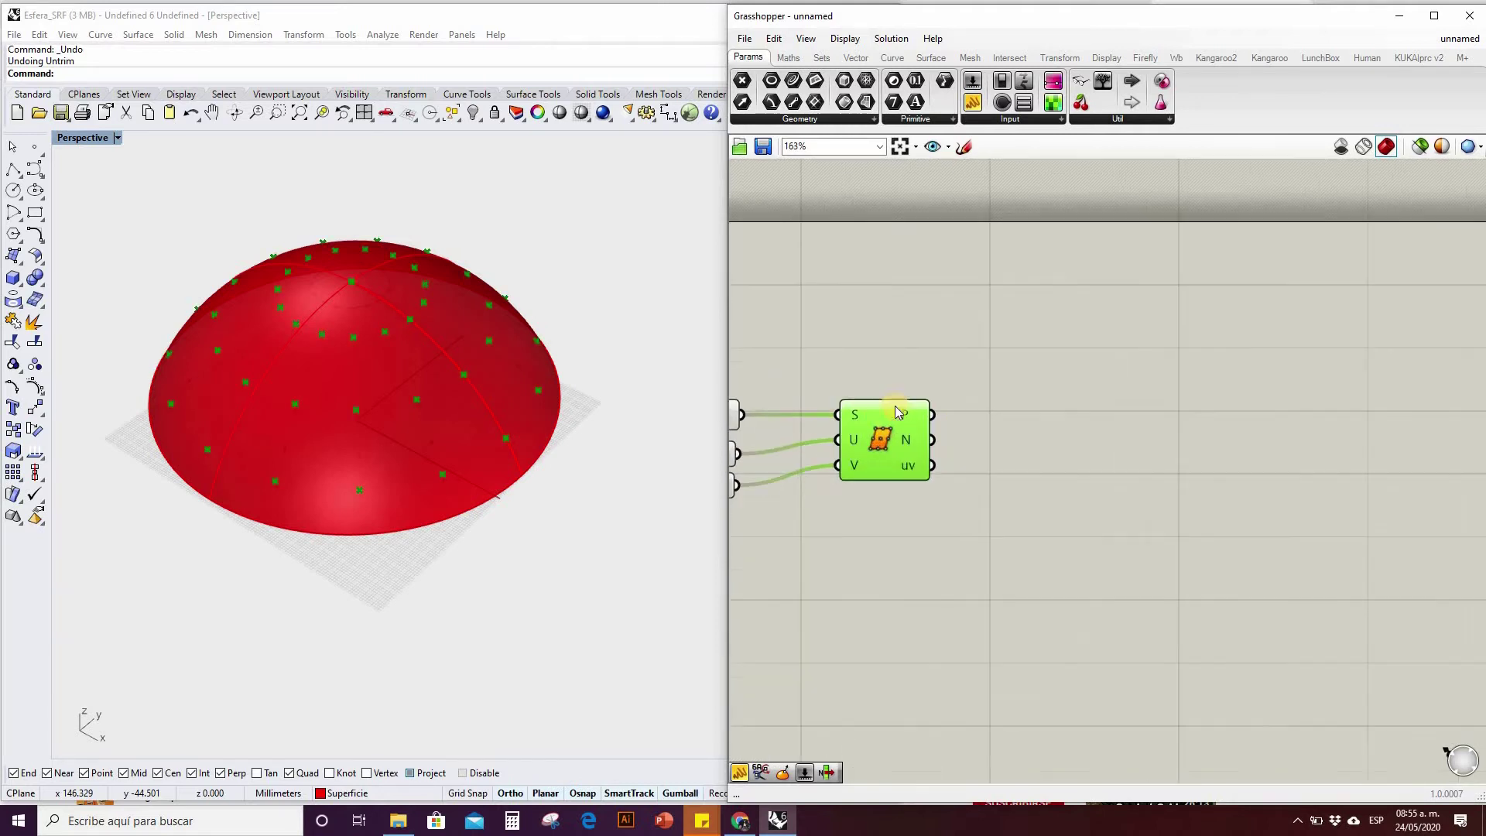
{"action": "left_click", "coordinate": [891, 59]}
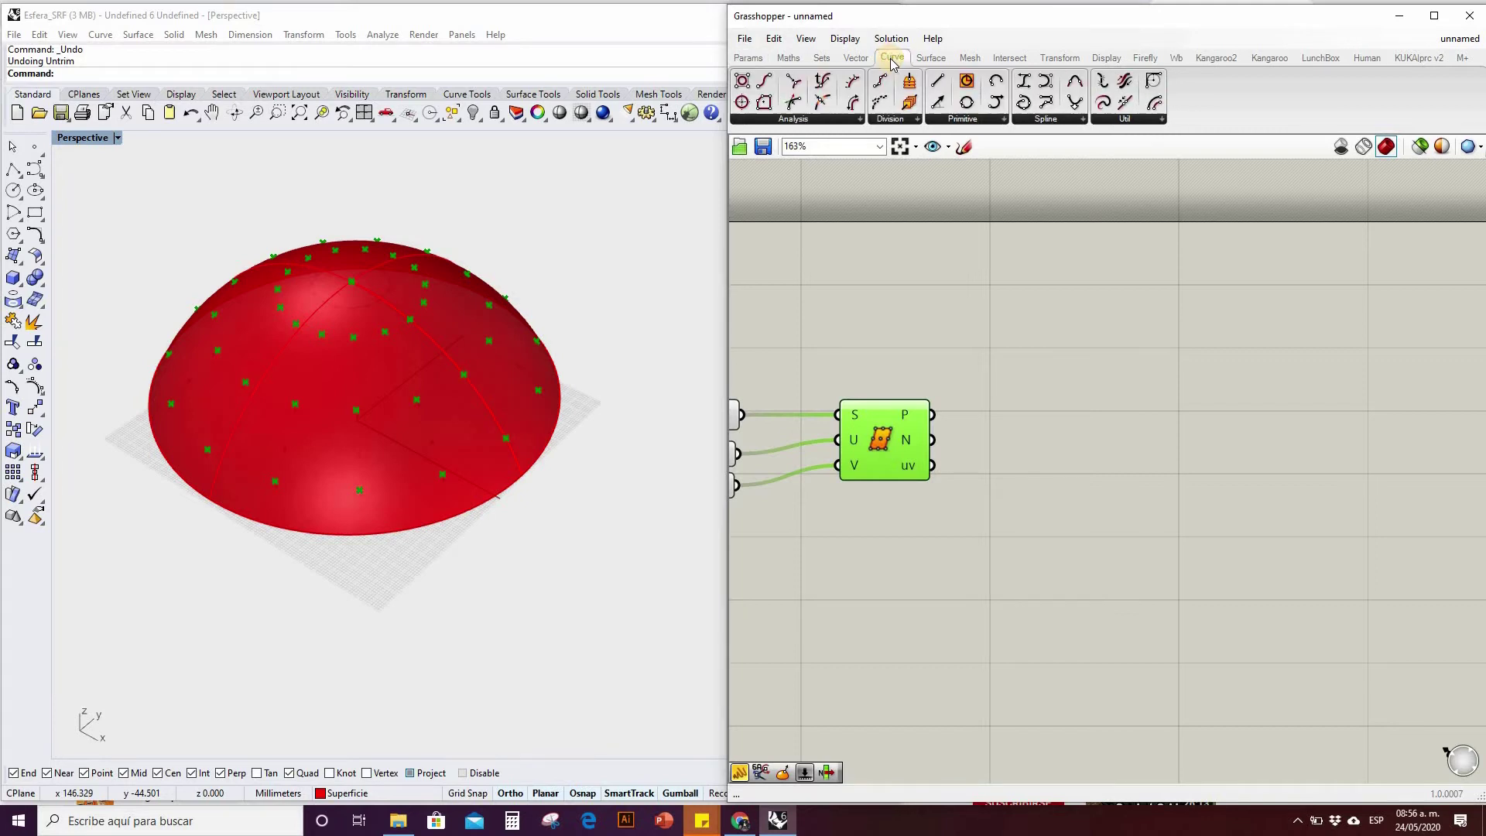
{"action": "left_click", "coordinate": [1124, 120]}
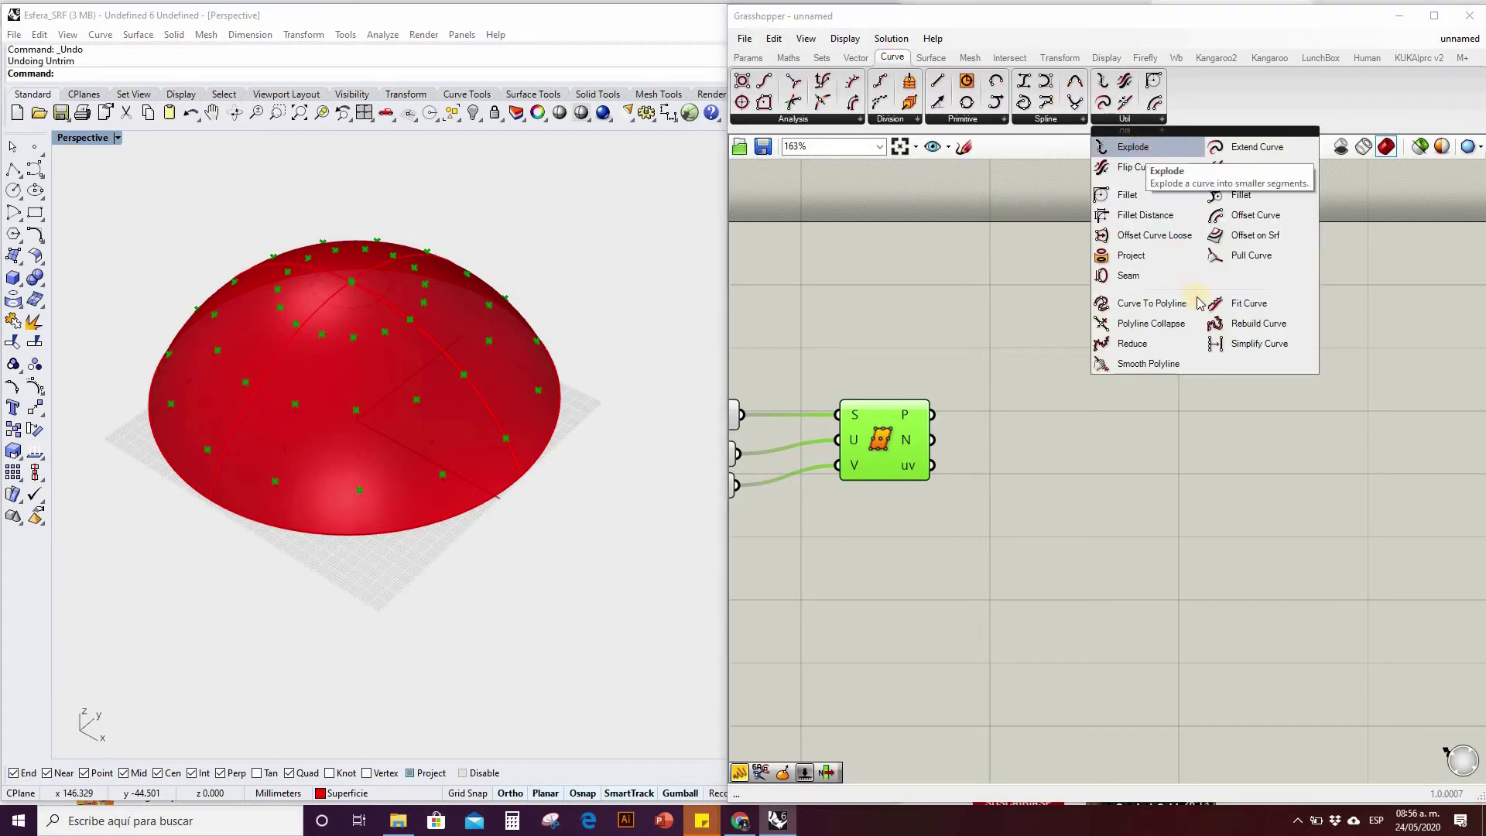
{"action": "left_click", "coordinate": [1044, 120]}
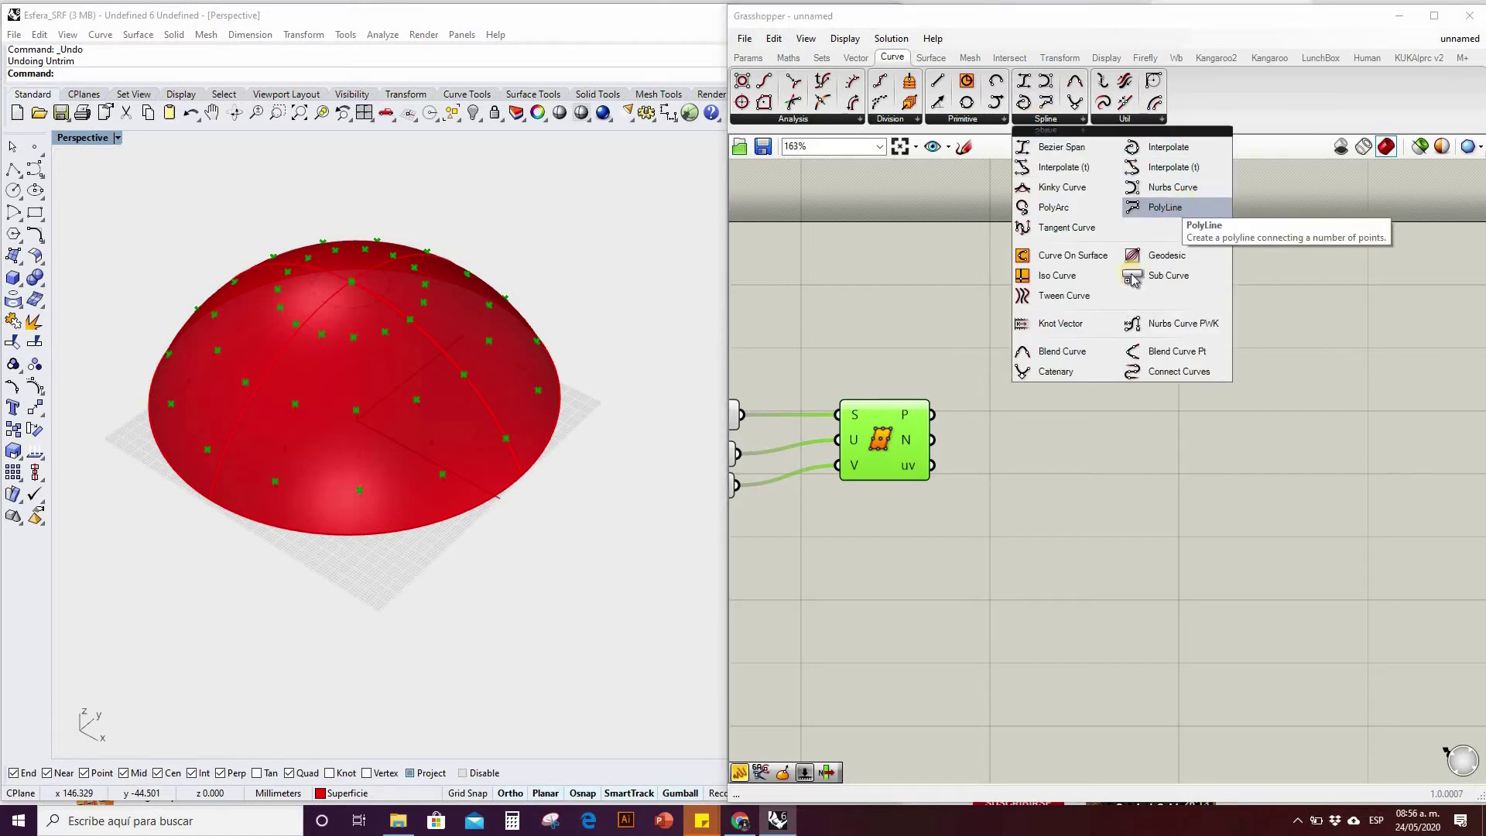
{"action": "left_click", "coordinate": [1178, 208]}
{"action": "left_click", "coordinate": [1063, 432]}
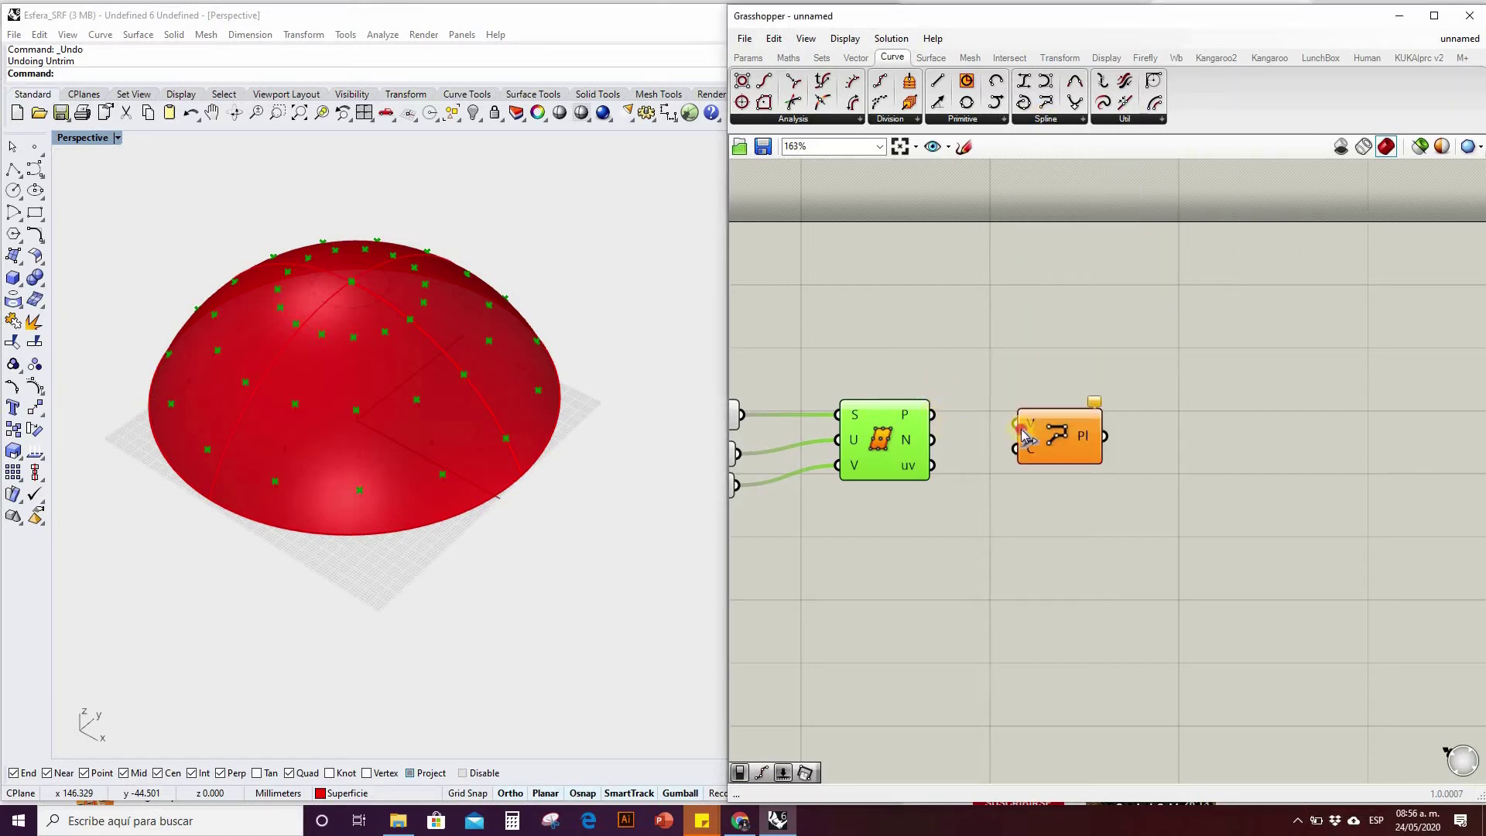
{"action": "left_click", "coordinate": [1080, 432]}
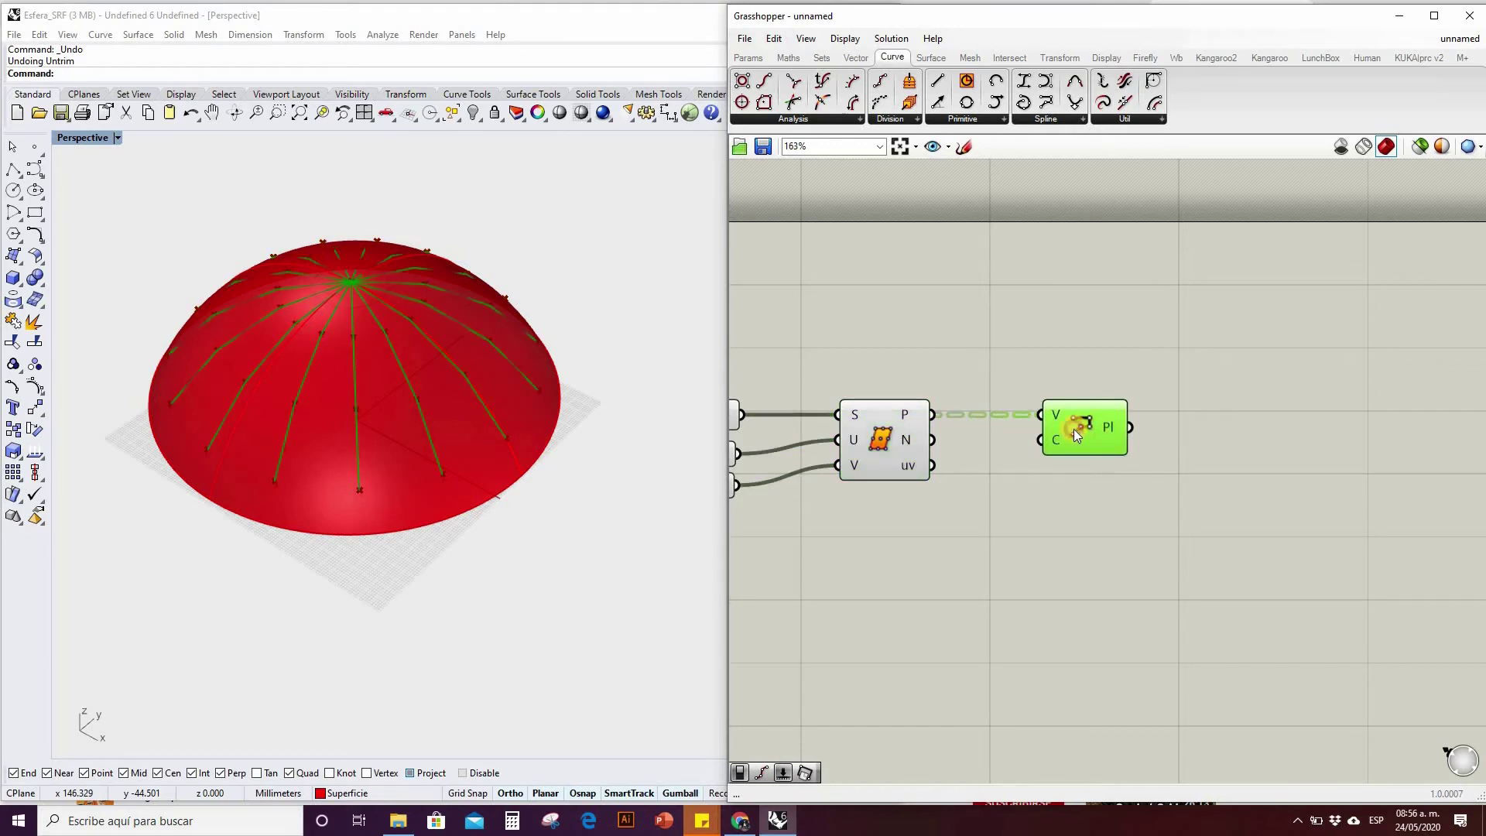
Hide the dome surface in the Rhino viewport and view the polylines on their own.
{"action": "scroll", "coordinate": [1204, 449], "scroll_direction": "down", "scroll_amount": 2}
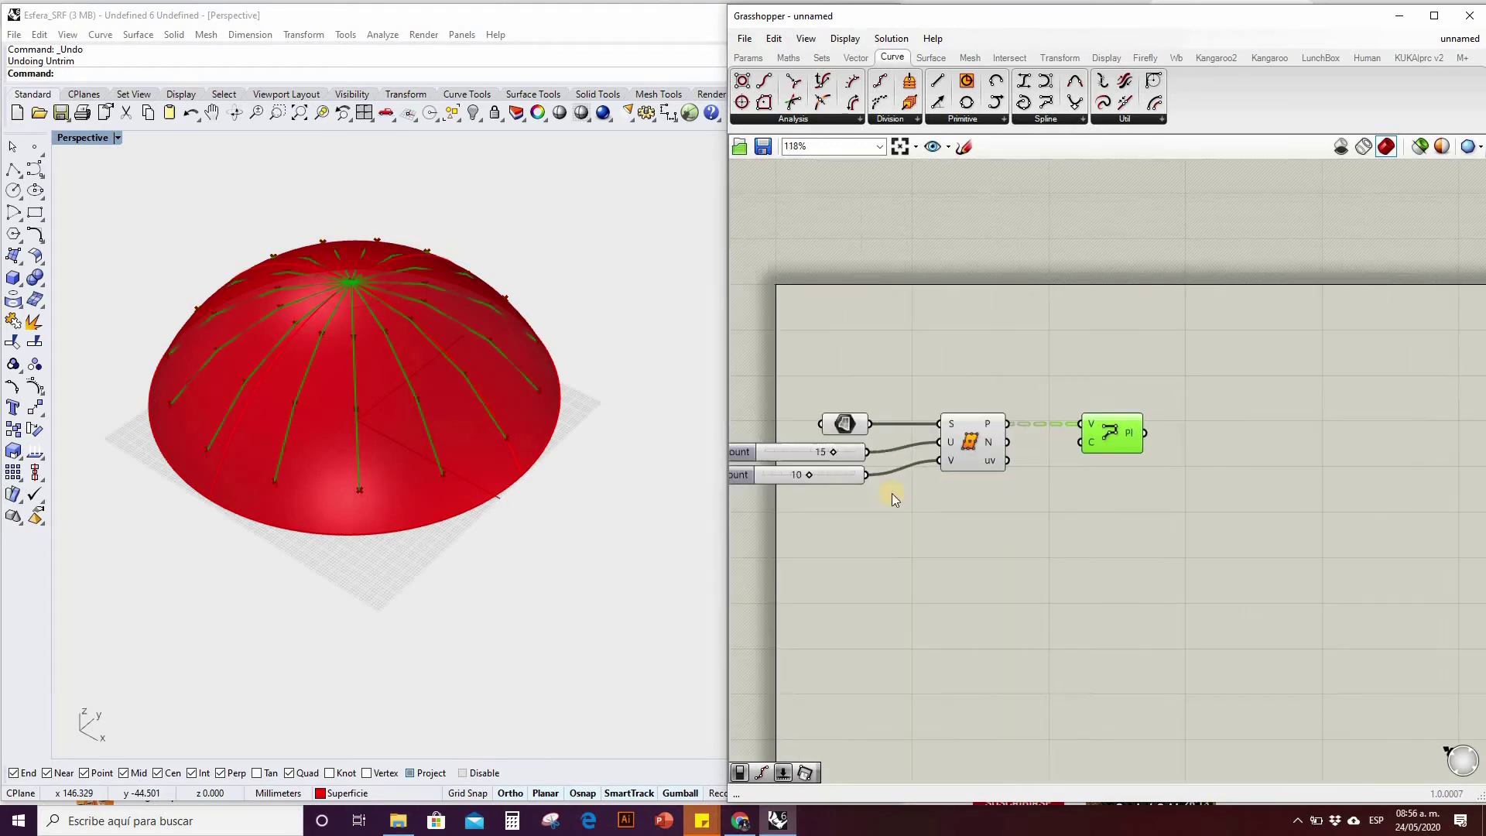
{"action": "scroll", "coordinate": [1023, 452], "scroll_direction": "up", "scroll_amount": 4}
{"action": "right_click_drag", "start_coordinate": [421, 305], "coordinate": [583, 349]}
{"action": "scroll", "coordinate": [586, 352], "scroll_direction": "up", "scroll_amount": 4}
{"action": "scroll", "coordinate": [572, 348], "scroll_direction": "down", "scroll_amount": 4}
{"action": "left_click", "coordinate": [534, 321]}
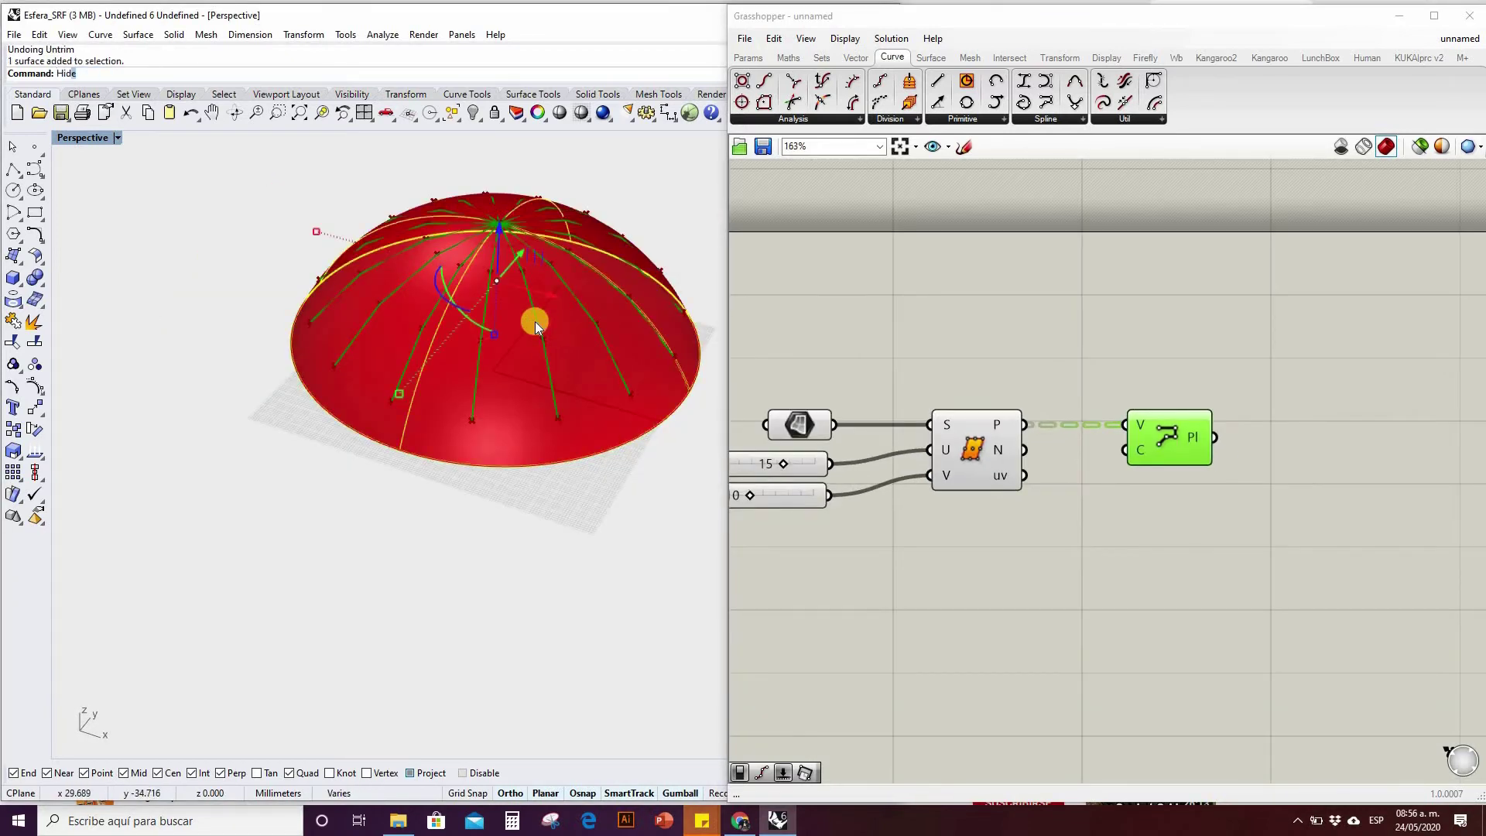
{"action": "key", "text": "Return"}
{"action": "scroll", "coordinate": [640, 322], "scroll_direction": "up", "scroll_amount": 2}
{"action": "scroll", "coordinate": [489, 257], "scroll_direction": "down", "scroll_amount": 2}
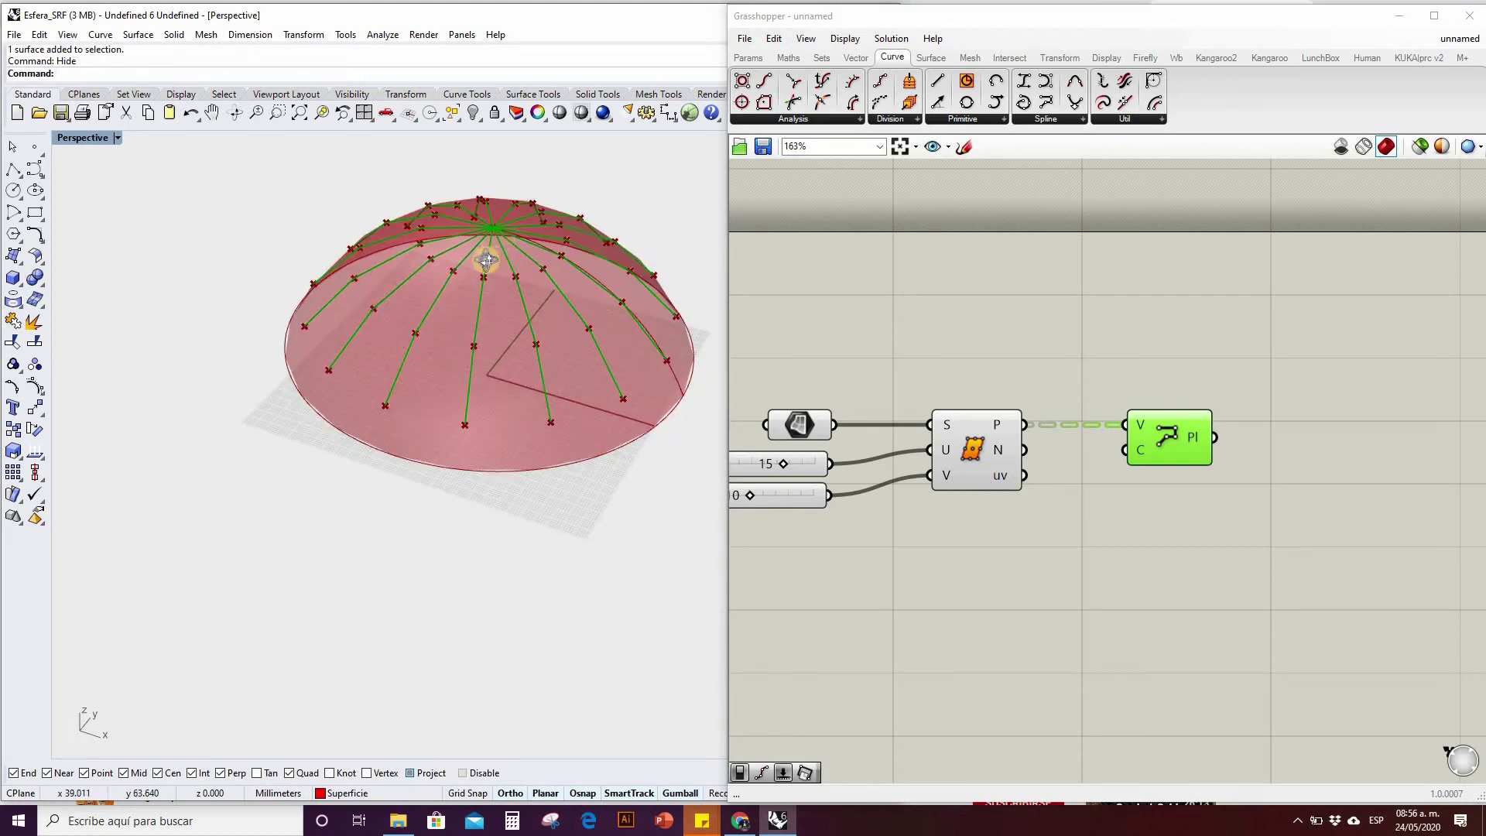
{"action": "right_click_drag", "start_coordinate": [488, 257], "coordinate": [478, 297]}
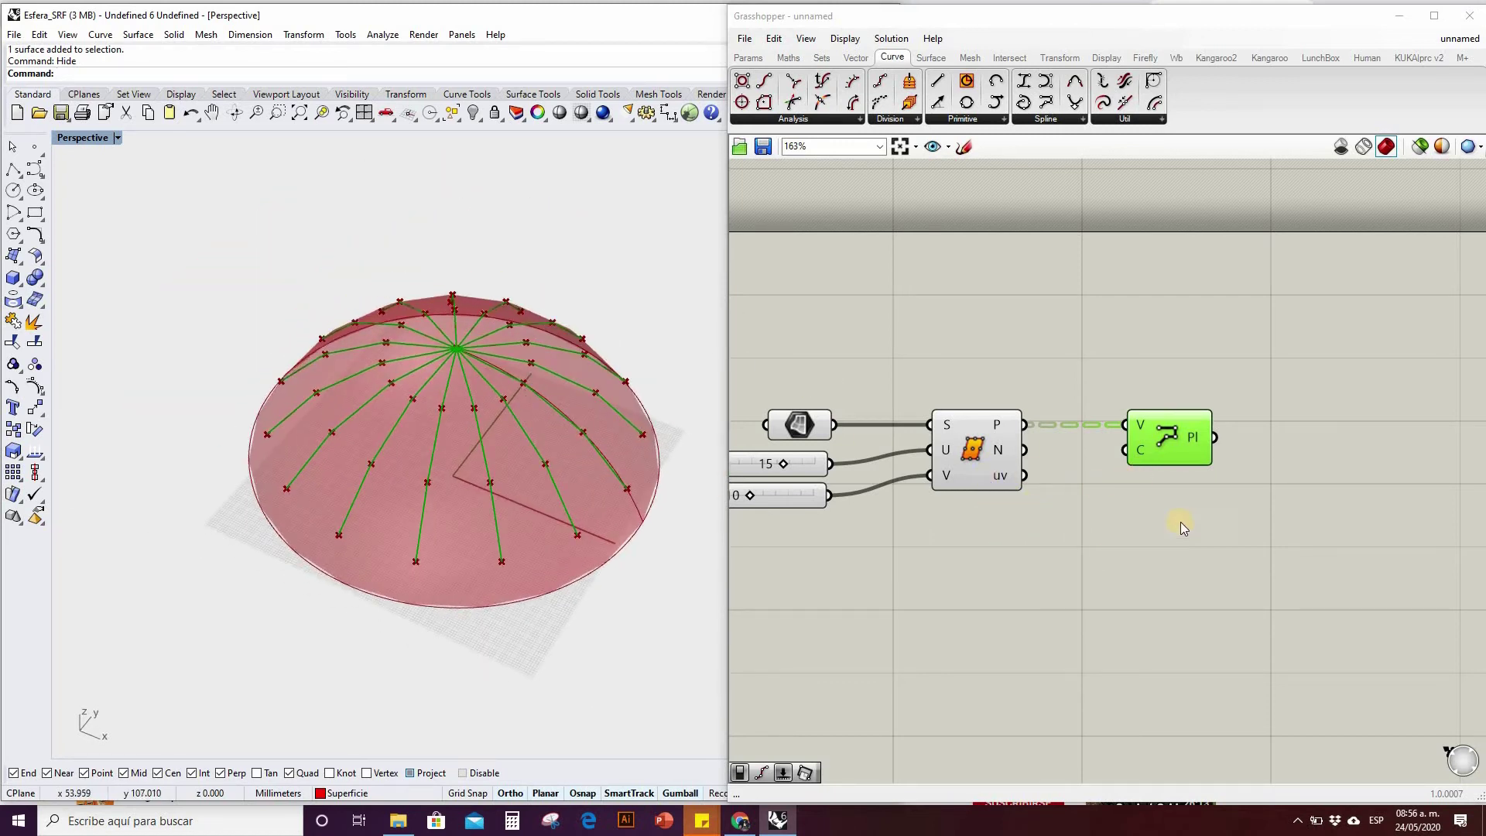
Set the V Count slider to 20 and inspect the denser points along the polylines.
{"action": "scroll", "coordinate": [889, 441], "scroll_direction": "down", "scroll_amount": 2}
{"action": "scroll", "coordinate": [879, 464], "scroll_direction": "up", "scroll_amount": 4}
{"action": "scroll", "coordinate": [879, 461], "scroll_direction": "up", "scroll_amount": 1}
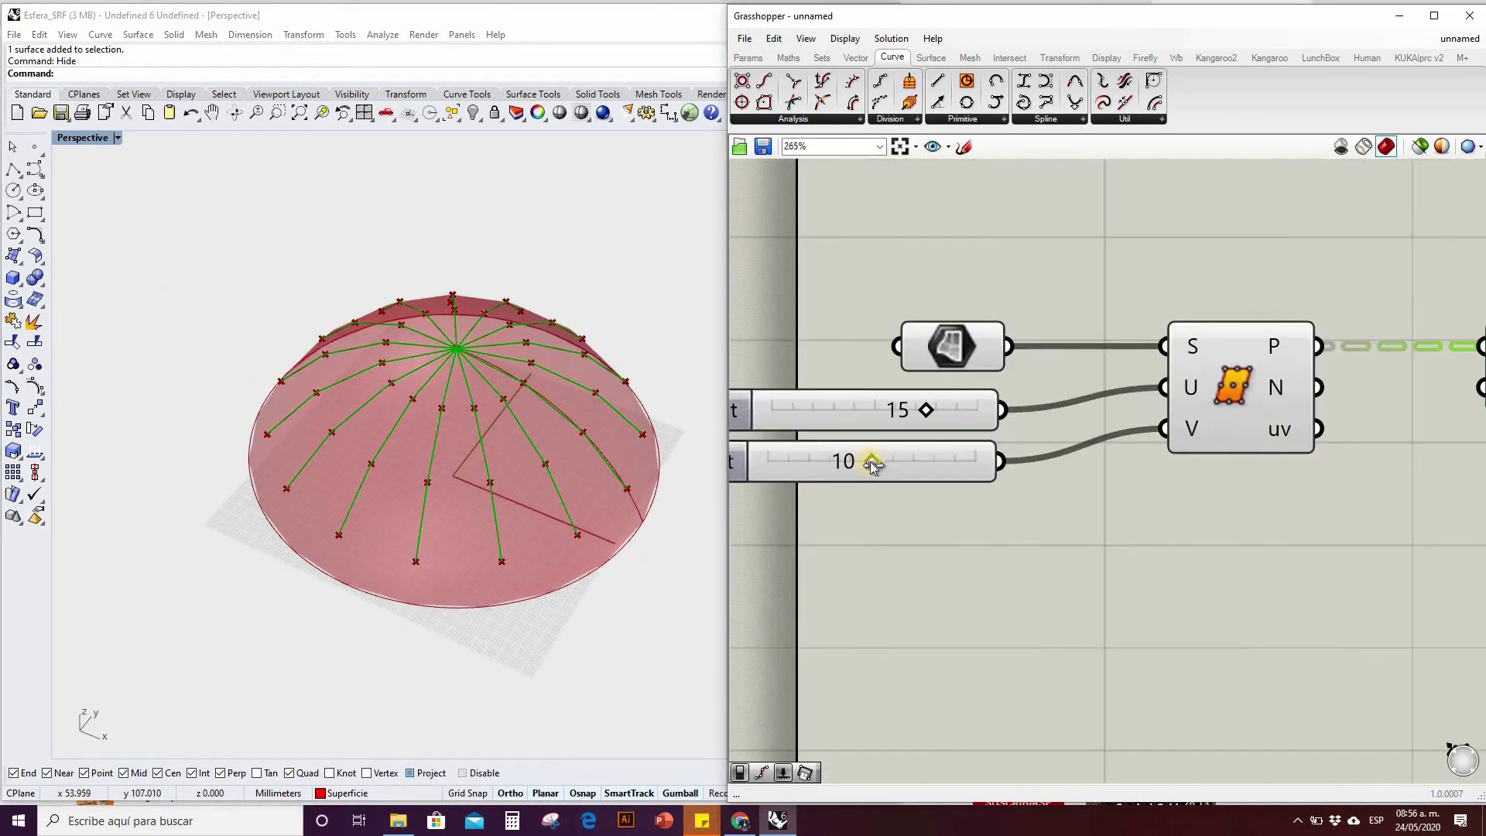
{"action": "left_click_drag", "start_coordinate": [875, 460], "coordinate": [401, 438]}
{"action": "right_click_drag", "start_coordinate": [623, 433], "coordinate": [470, 481]}
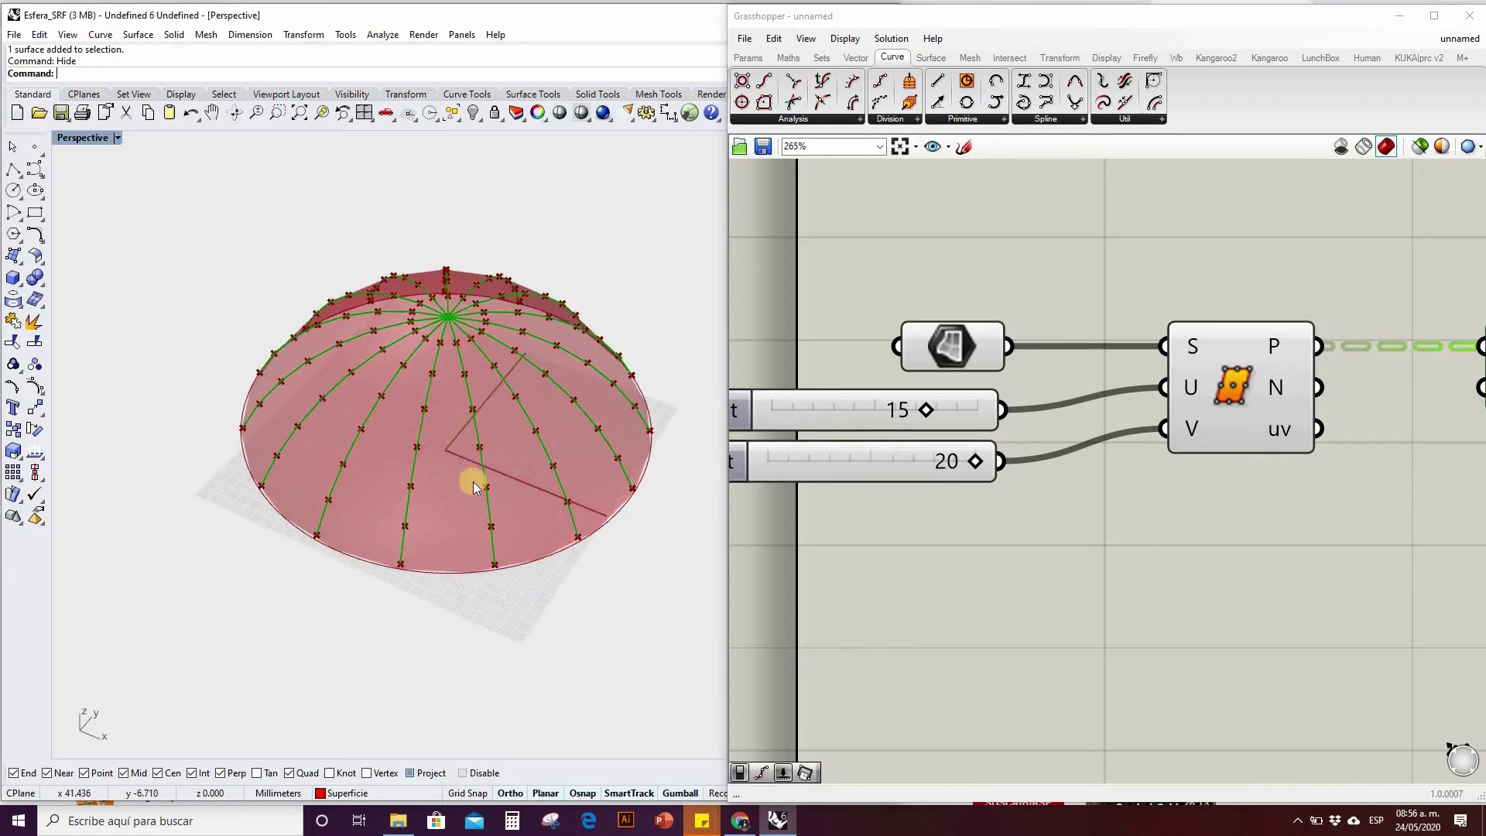
{"action": "scroll", "coordinate": [582, 441], "scroll_direction": "down", "scroll_amount": 2}
{"action": "scroll", "coordinate": [539, 414], "scroll_direction": "up", "scroll_amount": 2}
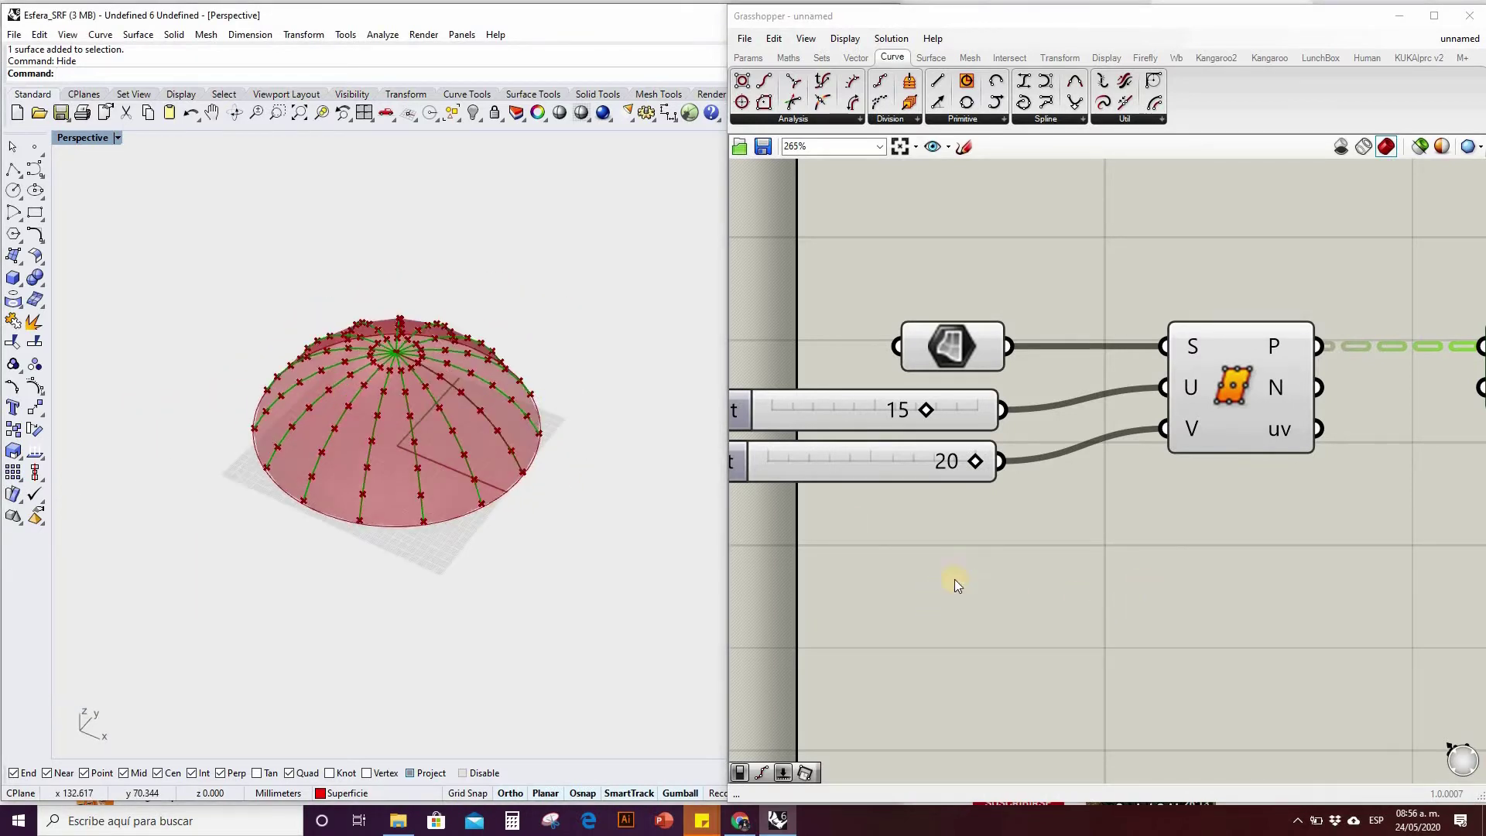
Replace the PolyLine component with an Interpolate curve component fed by the Divide Surface points output.
{"action": "scroll", "coordinate": [1302, 638], "scroll_direction": "down", "scroll_amount": 4}
{"action": "scroll", "coordinate": [1273, 458], "scroll_direction": "up", "scroll_amount": 4}
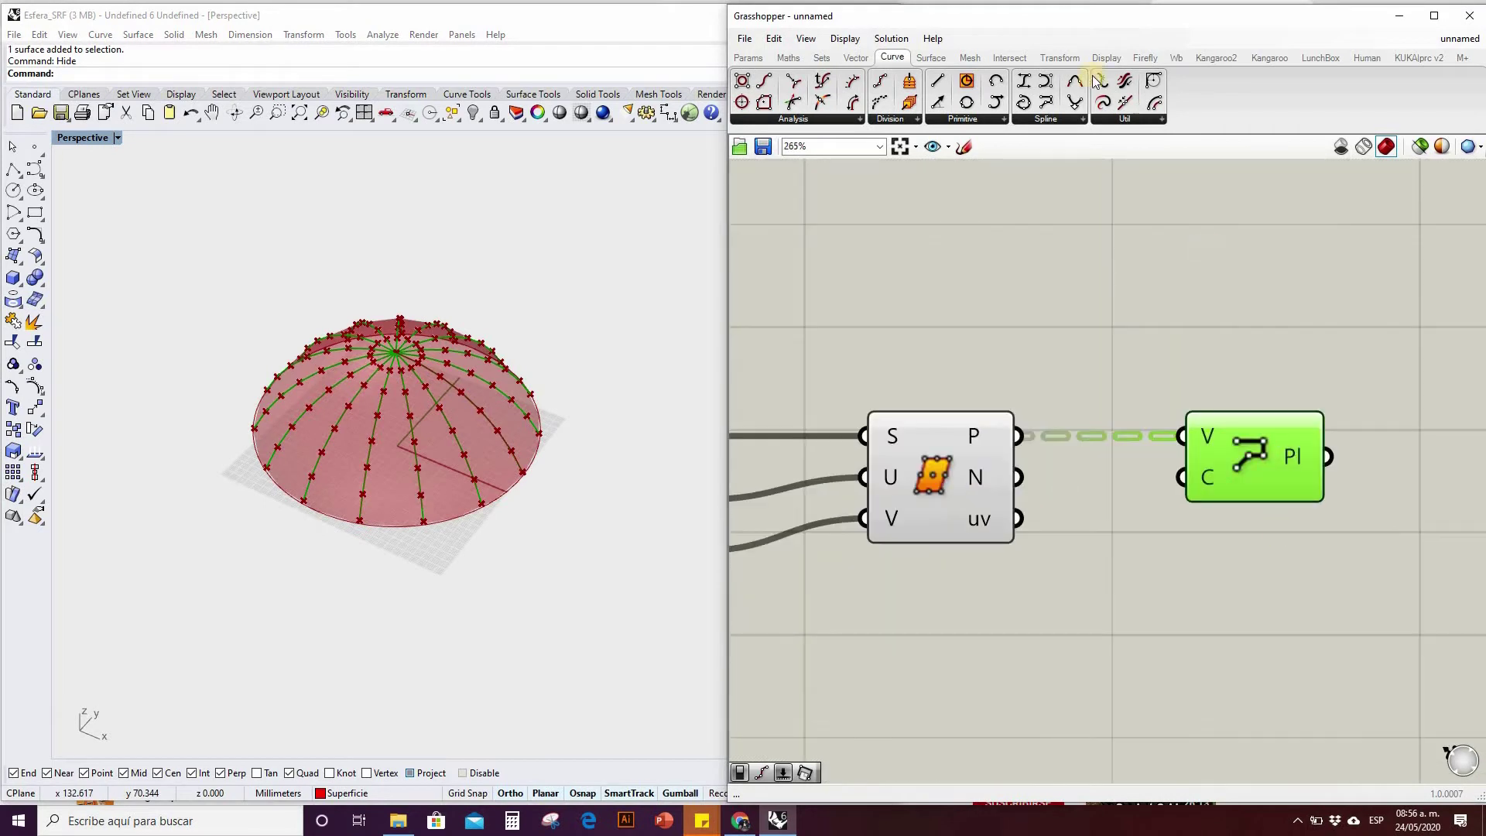
{"action": "left_click", "coordinate": [1049, 119]}
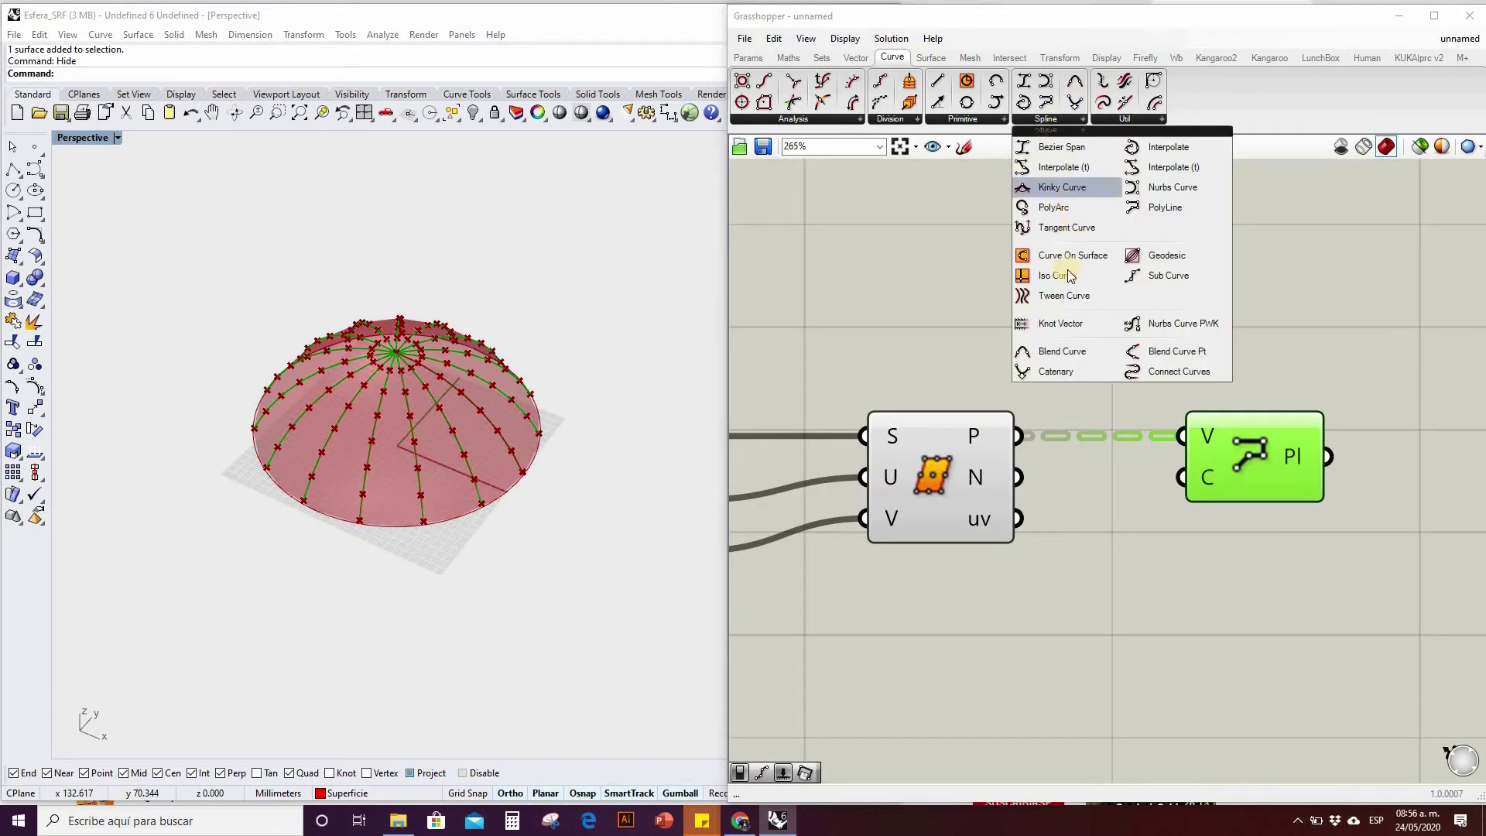
{"action": "left_click_drag", "start_coordinate": [1150, 149], "coordinate": [1149, 595]}
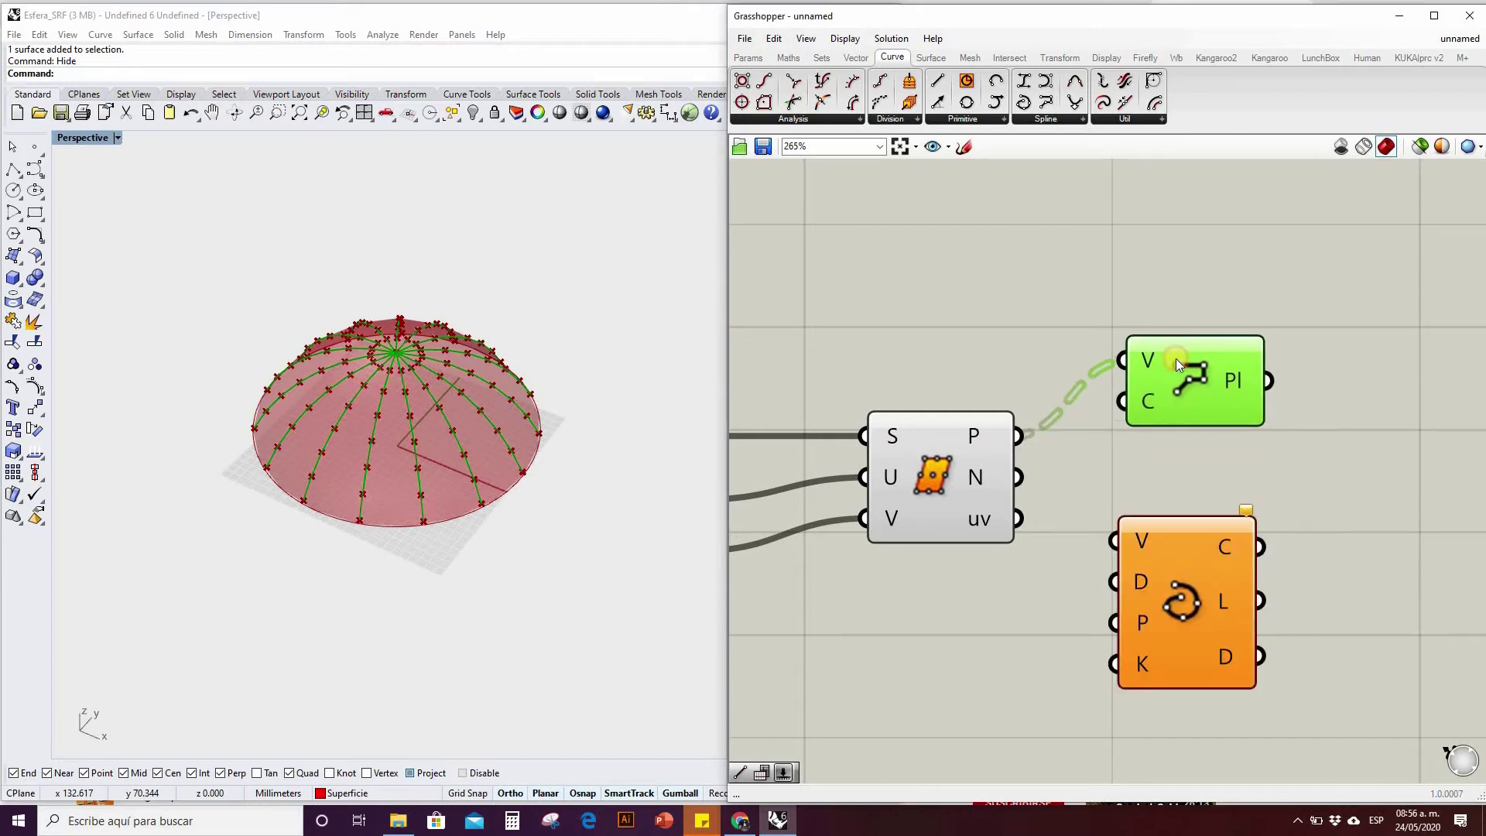
{"action": "key", "text": "Delete"}
{"action": "left_click_drag", "start_coordinate": [1112, 540], "coordinate": [1017, 435]}
{"action": "left_click_drag", "start_coordinate": [1146, 619], "coordinate": [1167, 514]}
Set the V Count slider to 15 and select the Interpolate component to highlight its curves.
{"action": "scroll", "coordinate": [888, 516], "scroll_direction": "down", "scroll_amount": 3}
{"action": "scroll", "coordinate": [983, 541], "scroll_direction": "up", "scroll_amount": 3}
{"action": "left_click", "coordinate": [983, 540]}
{"action": "mouse_move", "coordinate": [964, 537]}
{"action": "left_mouse_down"}
{"action": "mouse_move", "coordinate": [935, 537]}
{"action": "mouse_move", "coordinate": [948, 539]}
{"action": "left_mouse_up"}
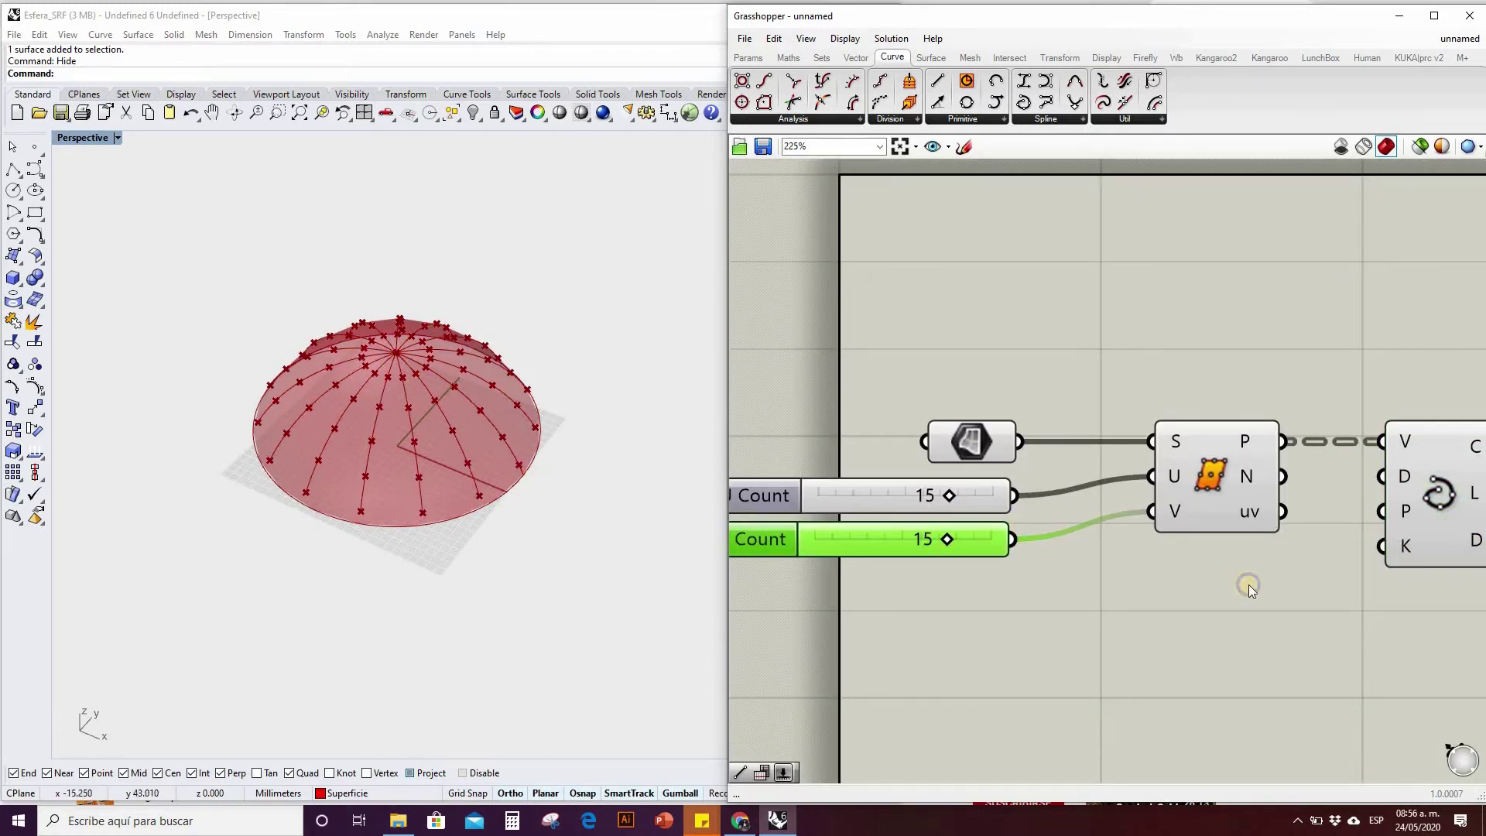
{"action": "scroll", "coordinate": [1060, 499], "scroll_direction": "down", "scroll_amount": 1}
{"action": "left_click", "coordinate": [1301, 507]}
{"action": "right_click_drag", "start_coordinate": [1470, 503], "coordinate": [1263, 484]}
{"action": "scroll", "coordinate": [1309, 481], "scroll_direction": "up", "scroll_amount": 1}
{"action": "left_click", "coordinate": [1137, 437]}
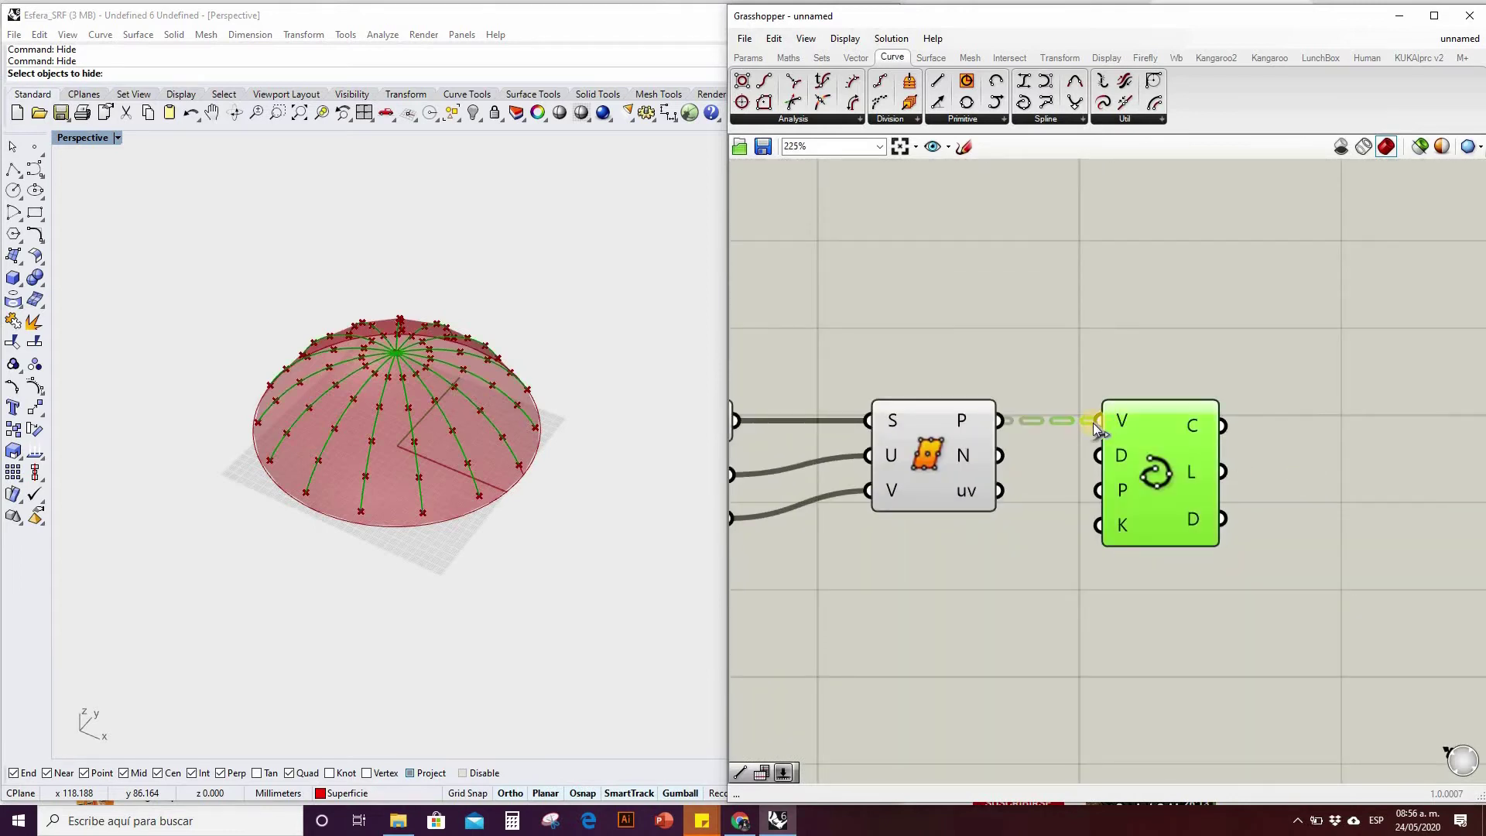
Add a Divide Curve component beside Interpolate and connect the interpolated curves to its C input.
{"action": "right_click_drag", "start_coordinate": [1176, 461], "coordinate": [1167, 411]}
{"action": "scroll", "coordinate": [1206, 401], "scroll_direction": "down", "scroll_amount": 3}
{"action": "scroll", "coordinate": [1211, 411], "scroll_direction": "up", "scroll_amount": 3}
{"action": "left_click", "coordinate": [857, 58]}
{"action": "left_click", "coordinate": [888, 59]}
{"action": "left_click", "coordinate": [889, 62]}
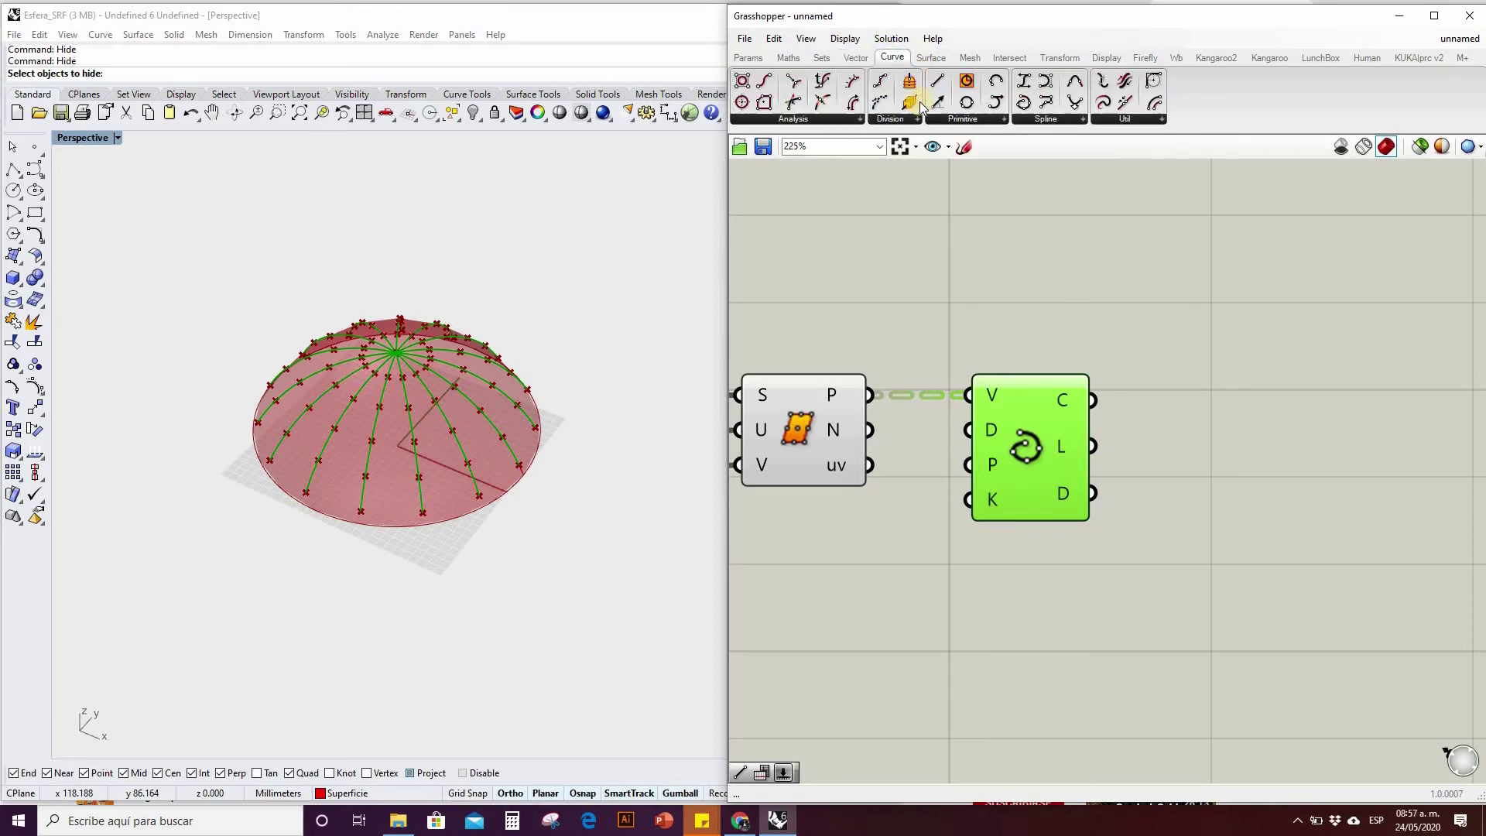
{"action": "left_click", "coordinate": [904, 121]}
{"action": "left_click_drag", "start_coordinate": [919, 206], "coordinate": [1334, 466]}
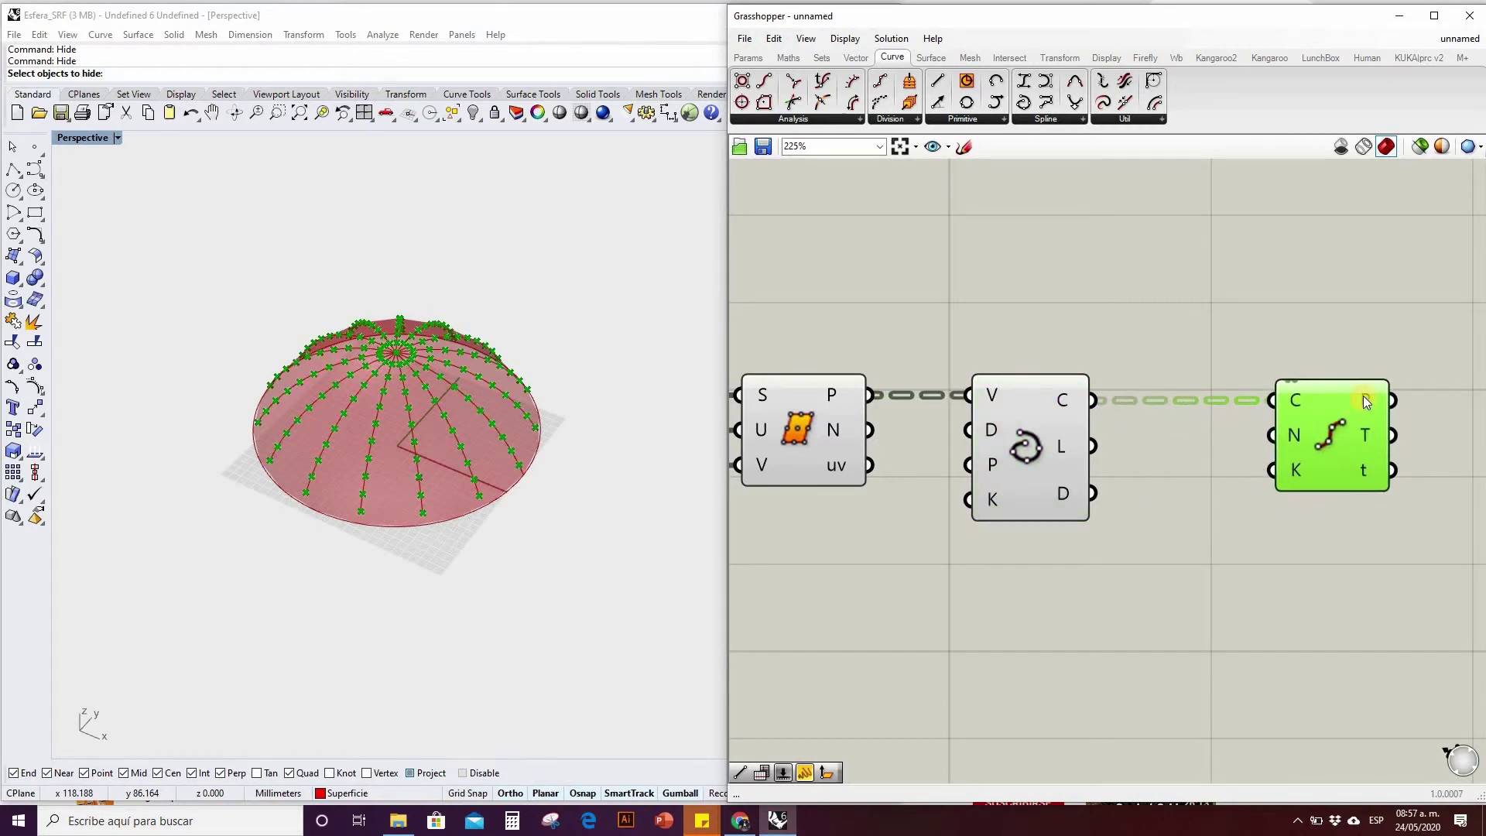
Copy a Count slider set to 15 below the Interpolate component and connect it to the N input of Divide Curve.
{"action": "scroll", "coordinate": [1326, 375], "scroll_direction": "down", "scroll_amount": 3}
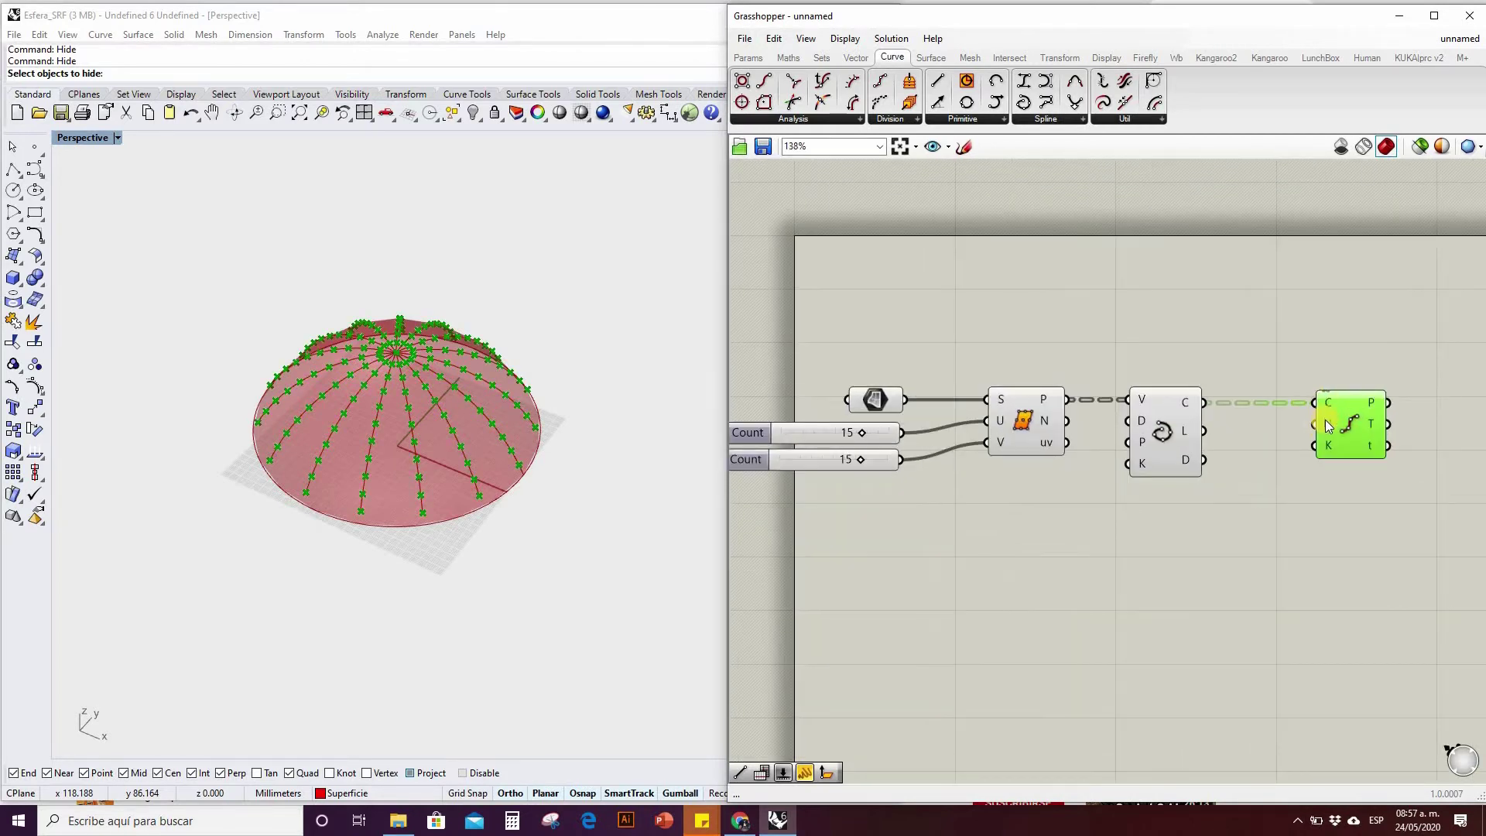
{"action": "scroll", "coordinate": [1326, 424], "scroll_direction": "up", "scroll_amount": 3}
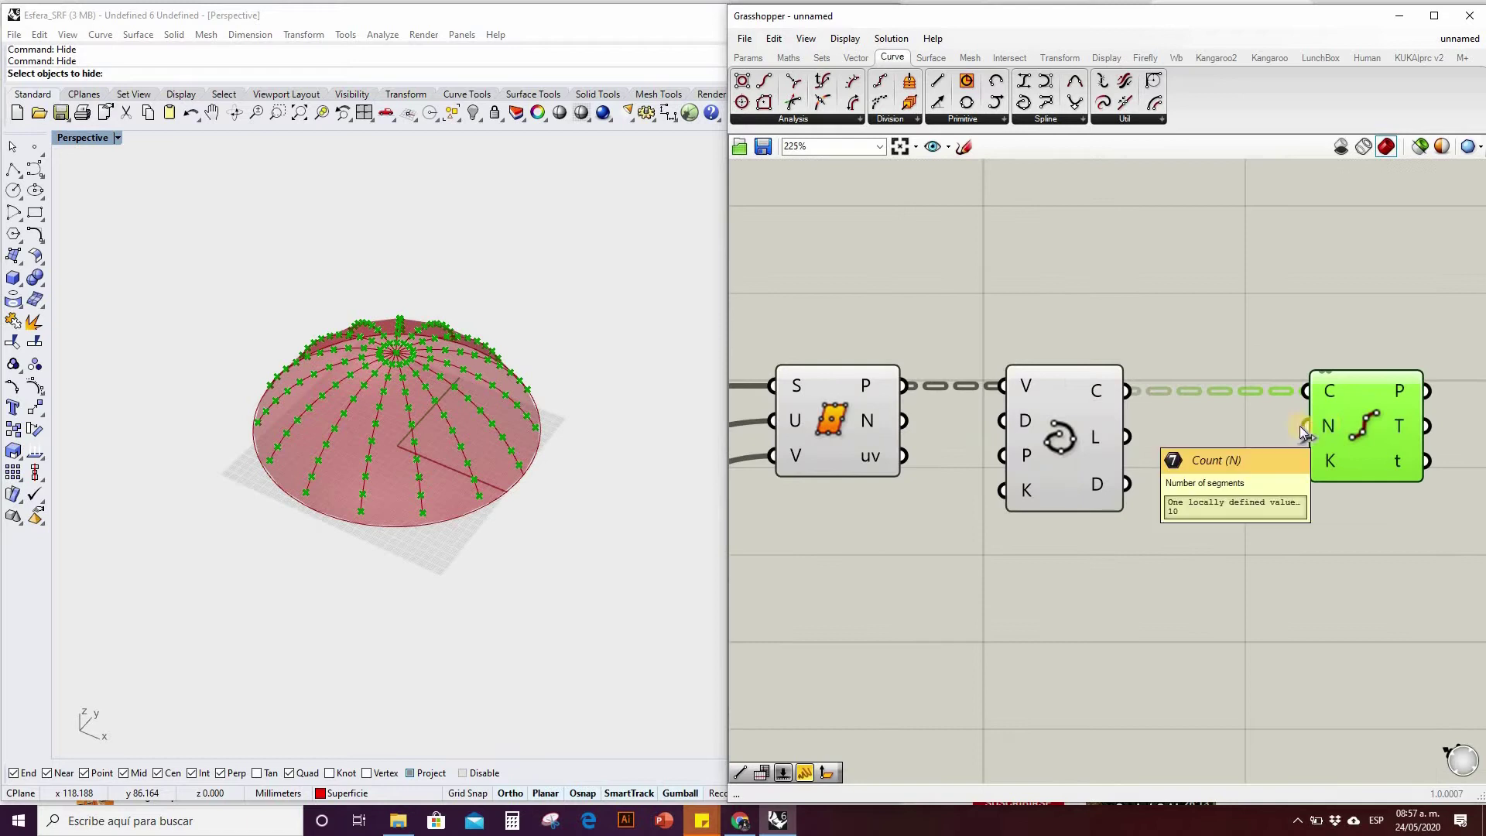
{"action": "scroll", "coordinate": [1324, 424], "scroll_direction": "down", "scroll_amount": 3}
{"action": "left_click", "coordinate": [796, 433]}
{"action": "left_click_drag", "start_coordinate": [797, 442], "coordinate": [1353, 495], "text": "alt"}
{"action": "scroll", "coordinate": [1354, 495], "scroll_direction": "down", "scroll_amount": 1}
{"action": "right_click_drag", "start_coordinate": [1469, 489], "coordinate": [1354, 495]}
{"action": "scroll", "coordinate": [1353, 495], "scroll_direction": "up", "scroll_amount": 2}
{"action": "left_click_drag", "start_coordinate": [1200, 434], "coordinate": [1282, 433]}
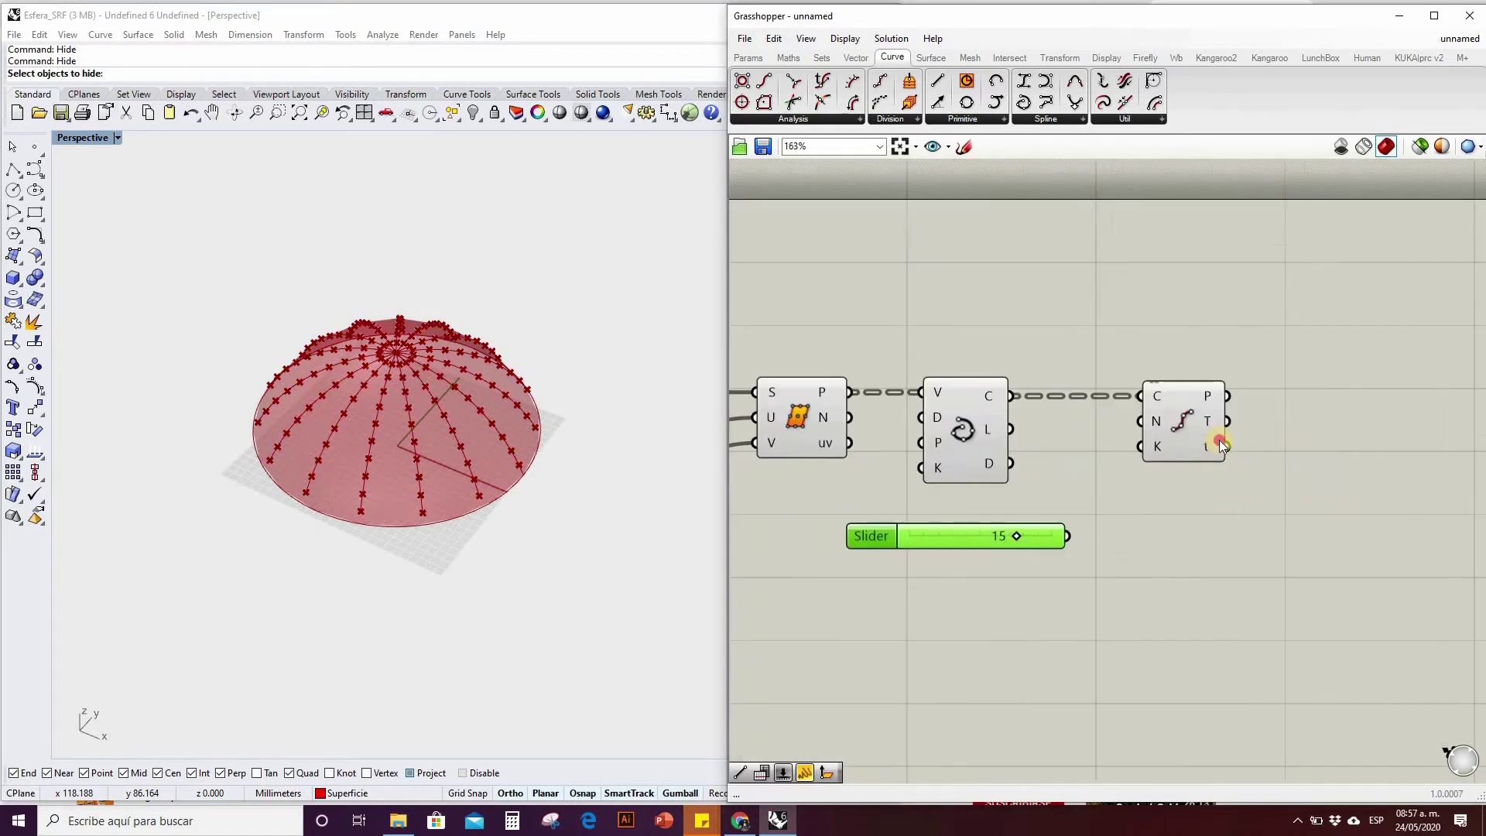
{"action": "left_click_drag", "start_coordinate": [1067, 535], "coordinate": [1225, 421]}
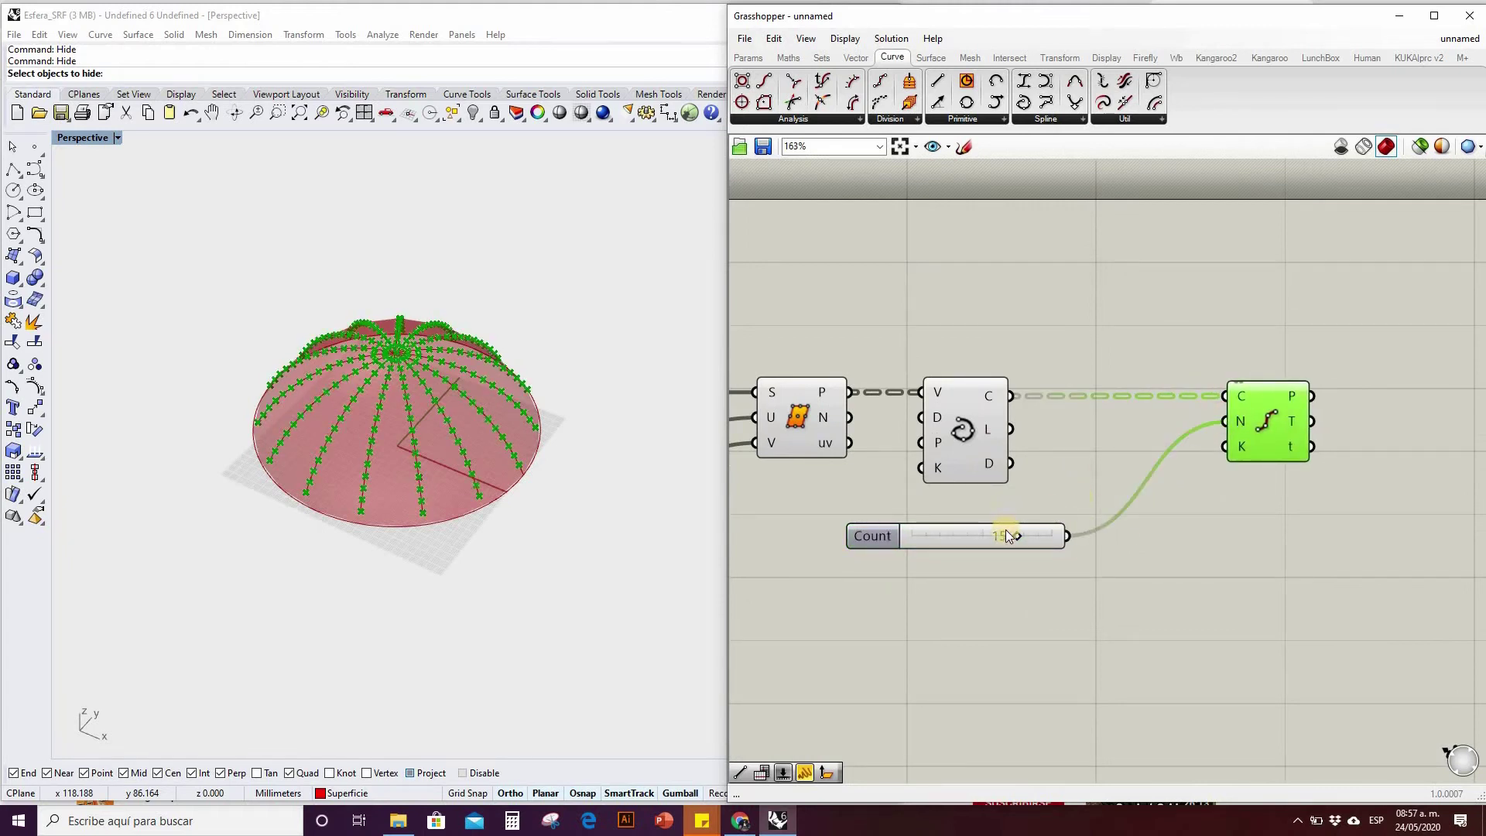
Set the Count slider to 11 and move it closer to the Divide Curve component.
{"action": "left_click_drag", "start_coordinate": [1010, 536], "coordinate": [1153, 530]}
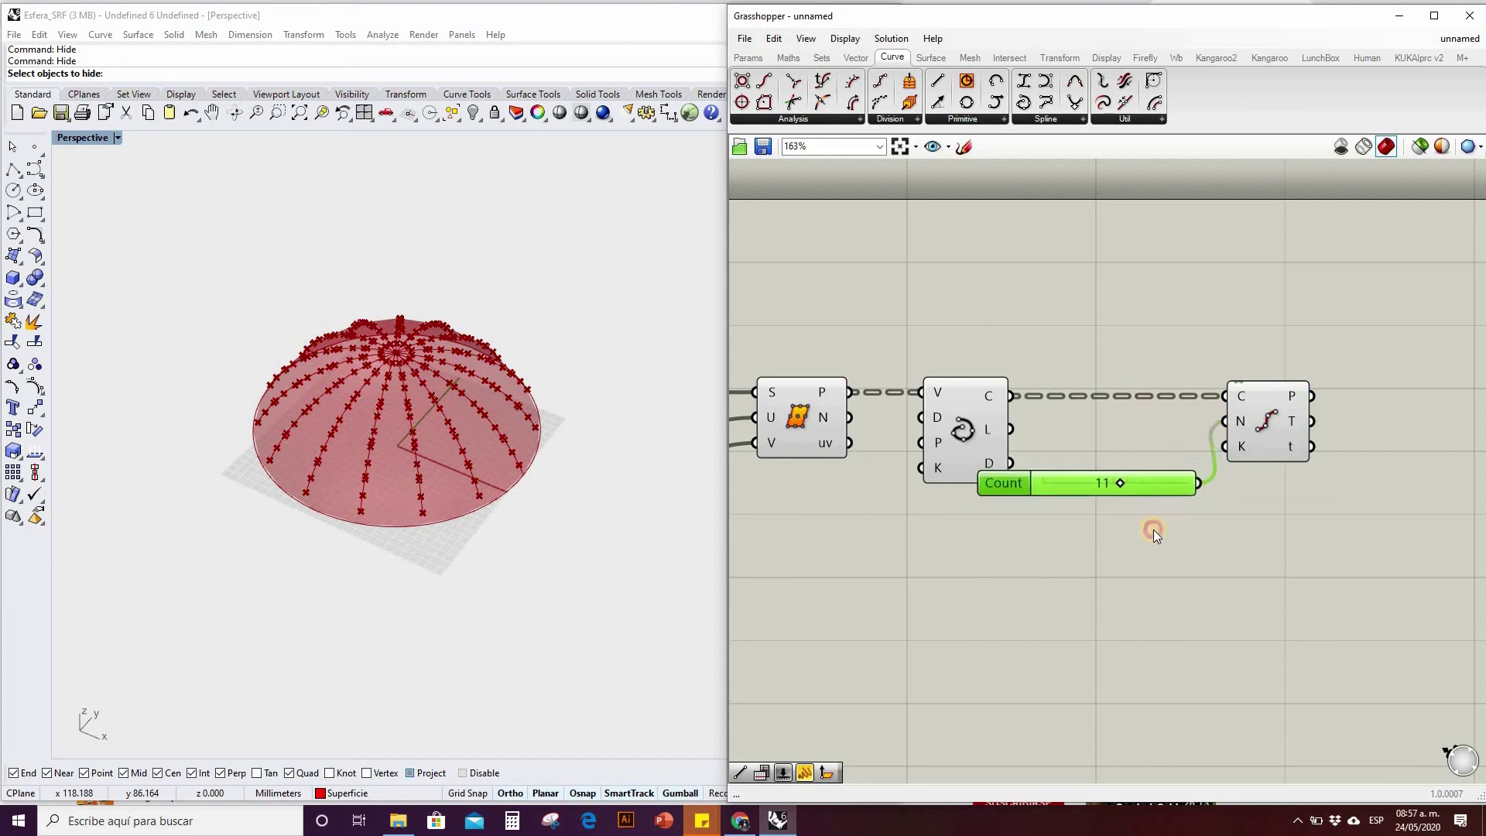
{"action": "scroll", "coordinate": [1287, 484], "scroll_direction": "down", "scroll_amount": 2}
{"action": "right_click_drag", "start_coordinate": [1383, 445], "coordinate": [1284, 482]}
{"action": "scroll", "coordinate": [1221, 542], "scroll_direction": "up", "scroll_amount": 2}
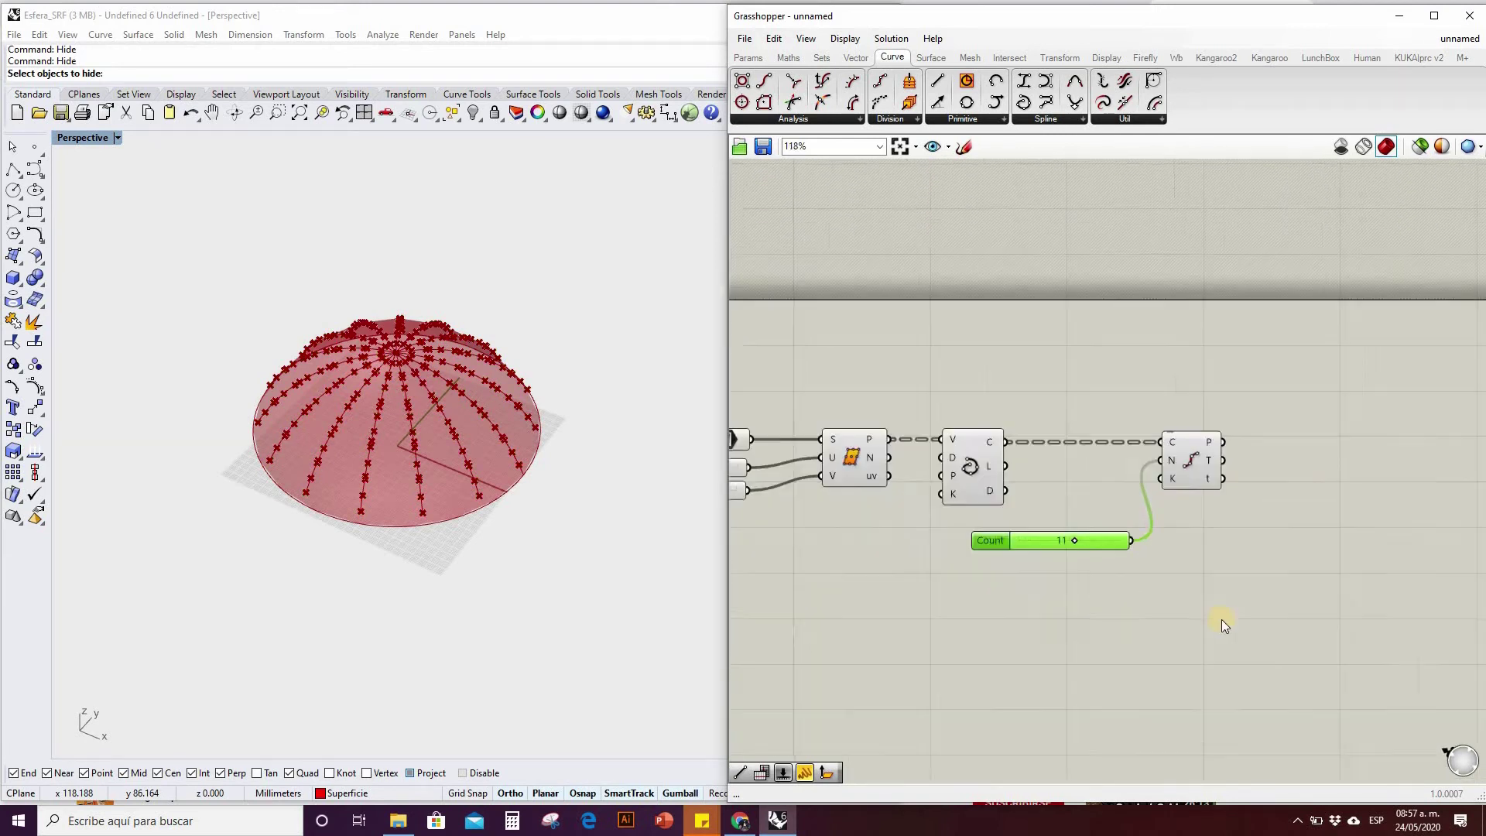
Select the components upstream of Divide Curve and turn off their preview.
{"action": "scroll", "coordinate": [1280, 483], "scroll_direction": "down", "scroll_amount": 4}
{"action": "left_click_drag", "start_coordinate": [778, 386], "coordinate": [787, 388]}
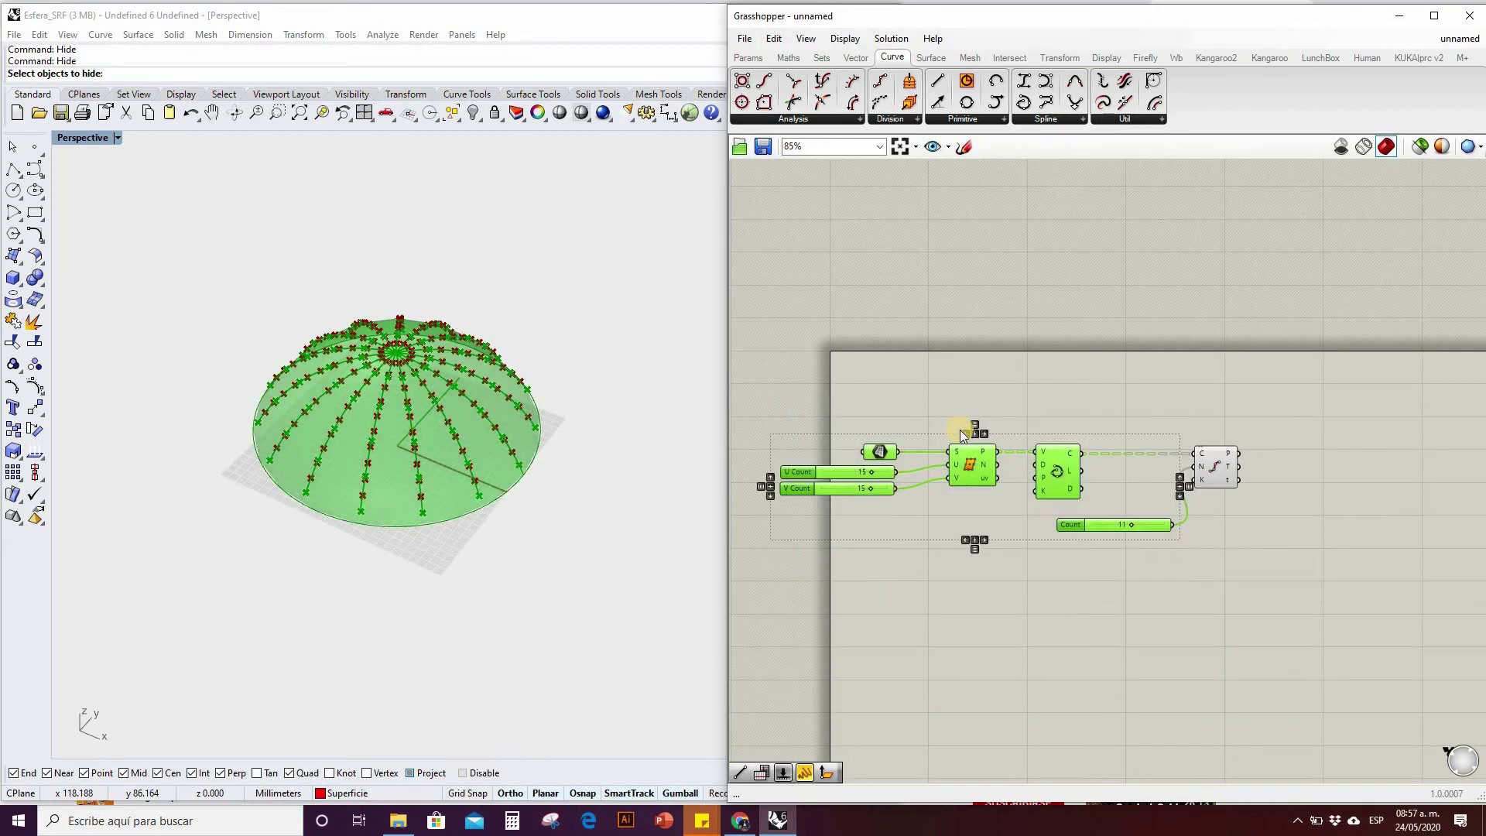
{"action": "middle_click", "coordinate": [976, 459]}
{"action": "left_click", "coordinate": [1029, 410]}
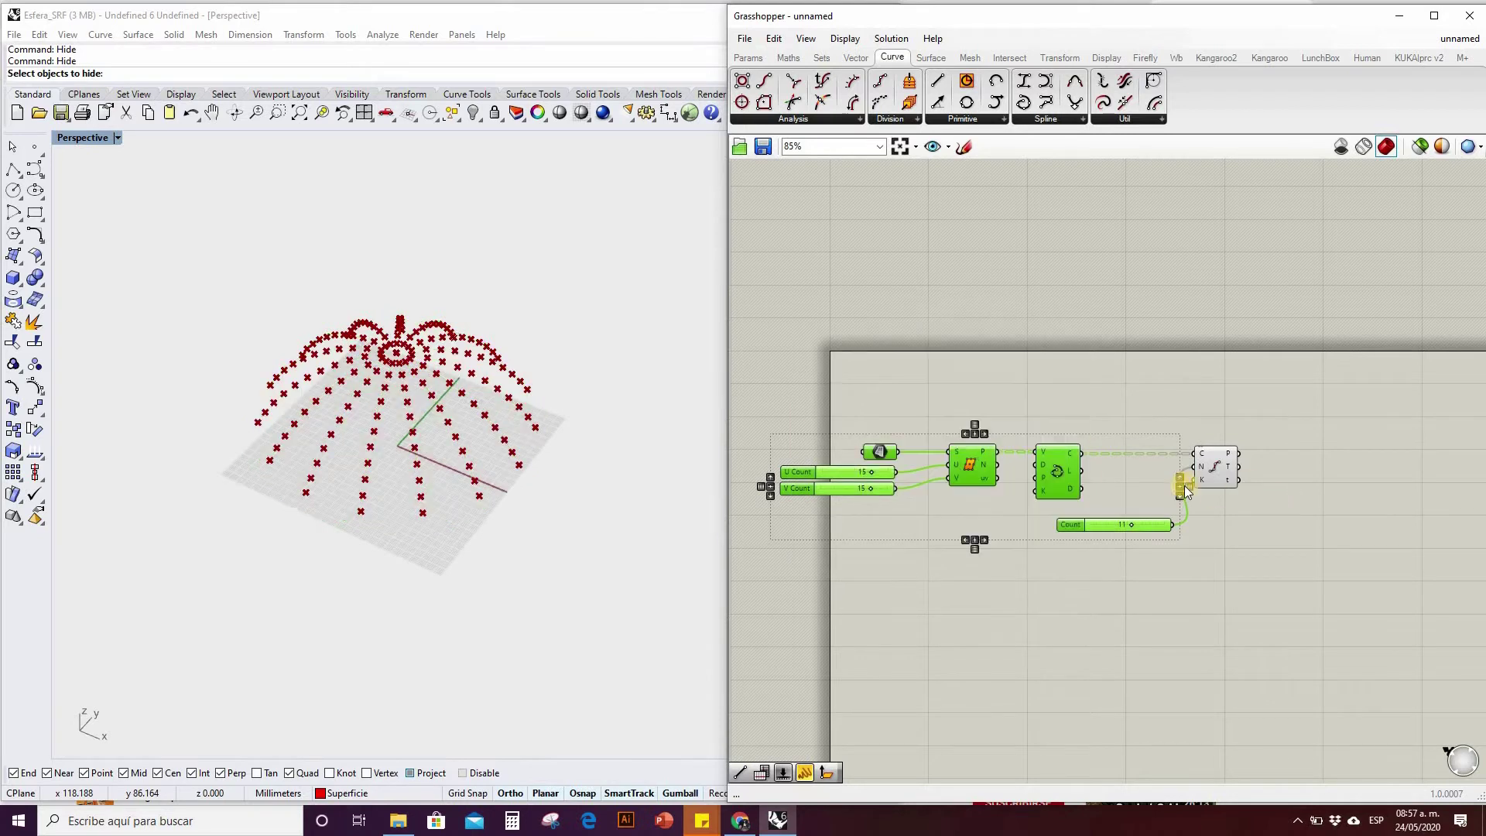
Place an Evaluate Surface component to the right of Divide Curve, leaving a gap between them.
{"action": "scroll", "coordinate": [1286, 503], "scroll_direction": "up", "scroll_amount": 1}
{"action": "scroll", "coordinate": [1153, 449], "scroll_direction": "up", "scroll_amount": 3}
{"action": "right_click_drag", "start_coordinate": [1176, 451], "coordinate": [909, 408]}
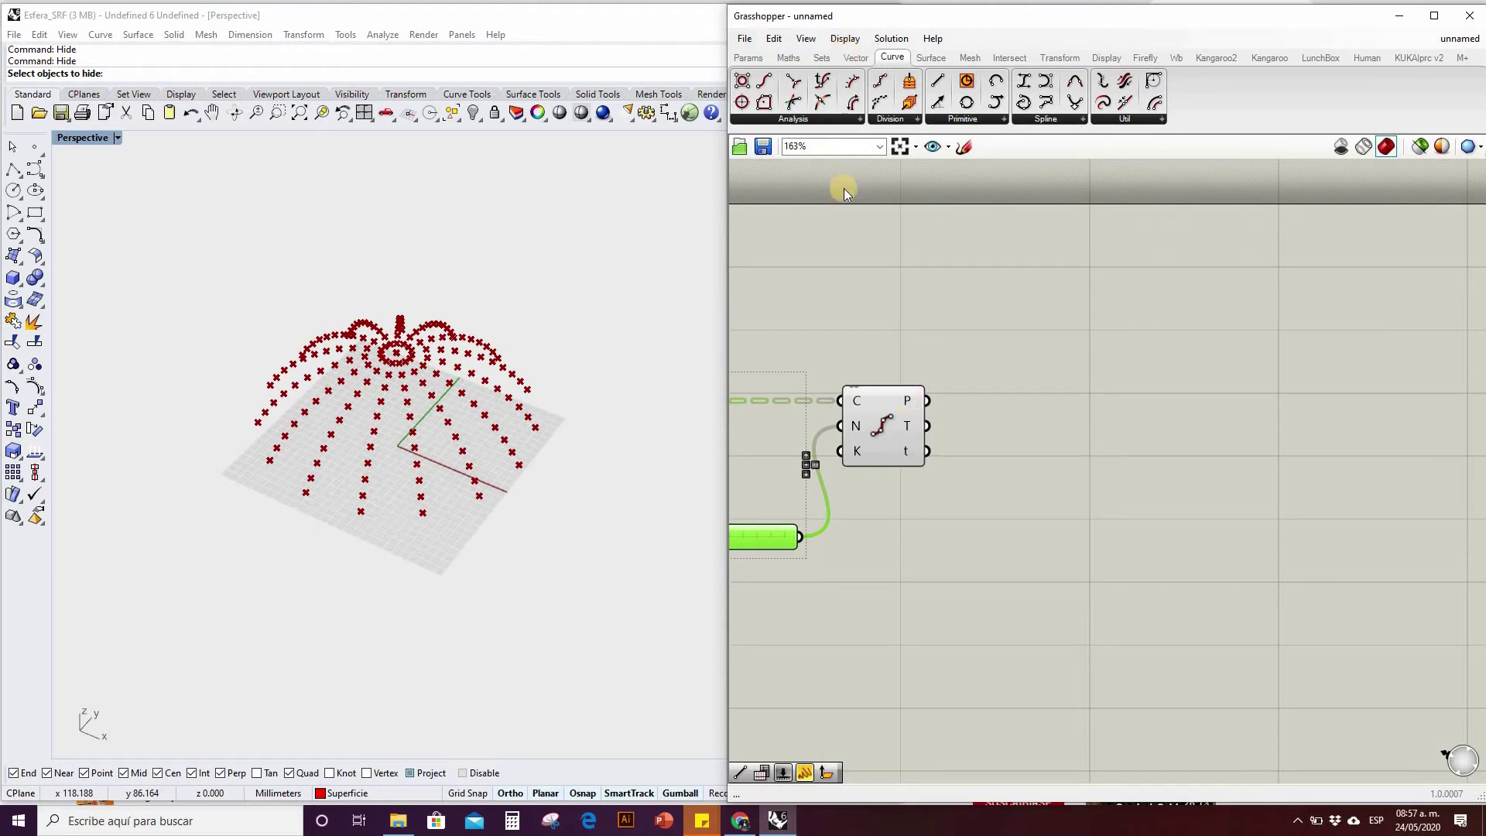
{"action": "left_click", "coordinate": [855, 57]}
{"action": "left_click", "coordinate": [901, 120]}
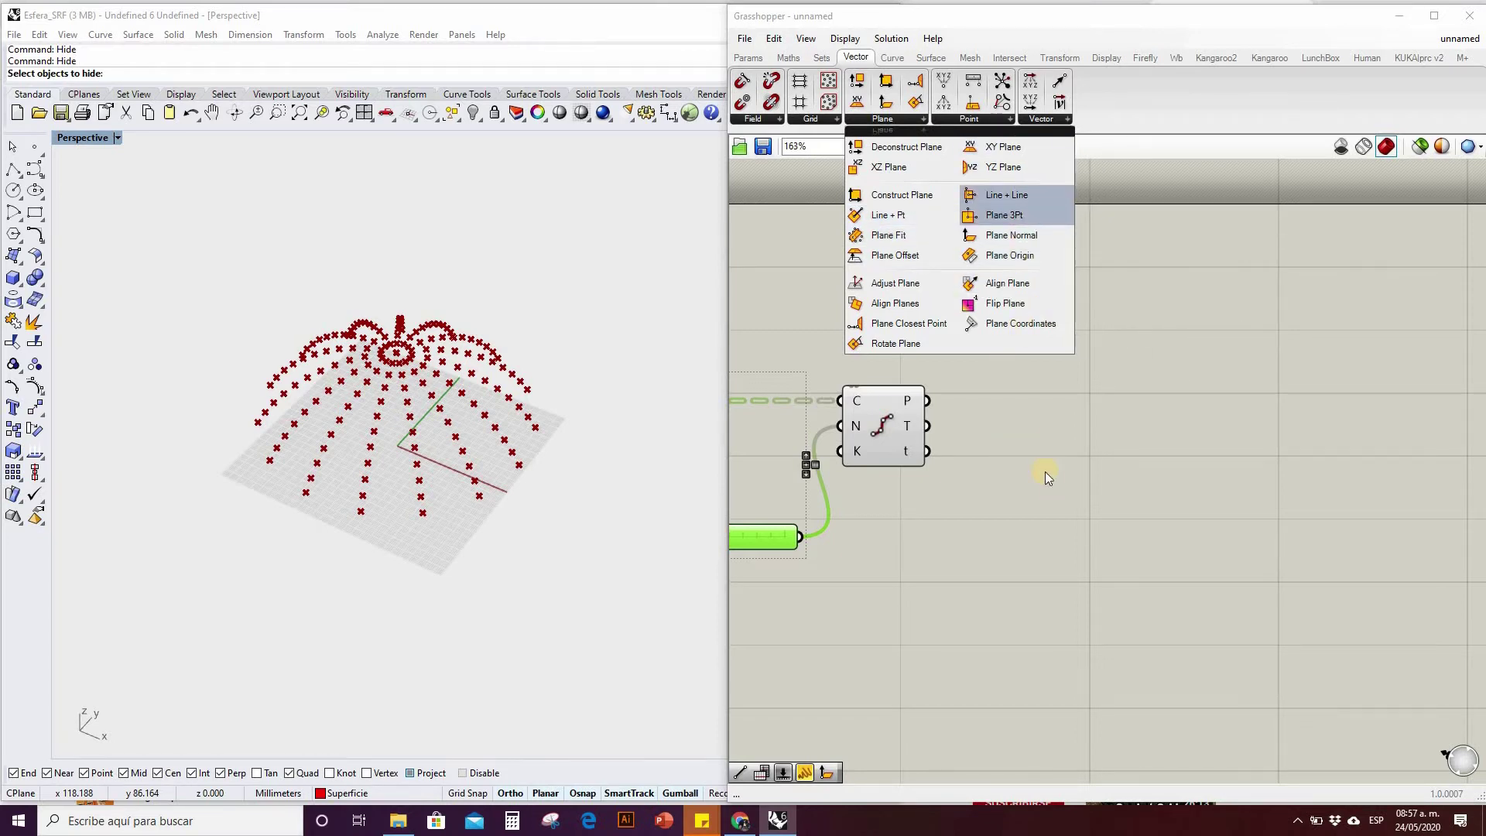
{"action": "left_click", "coordinate": [1029, 362]}
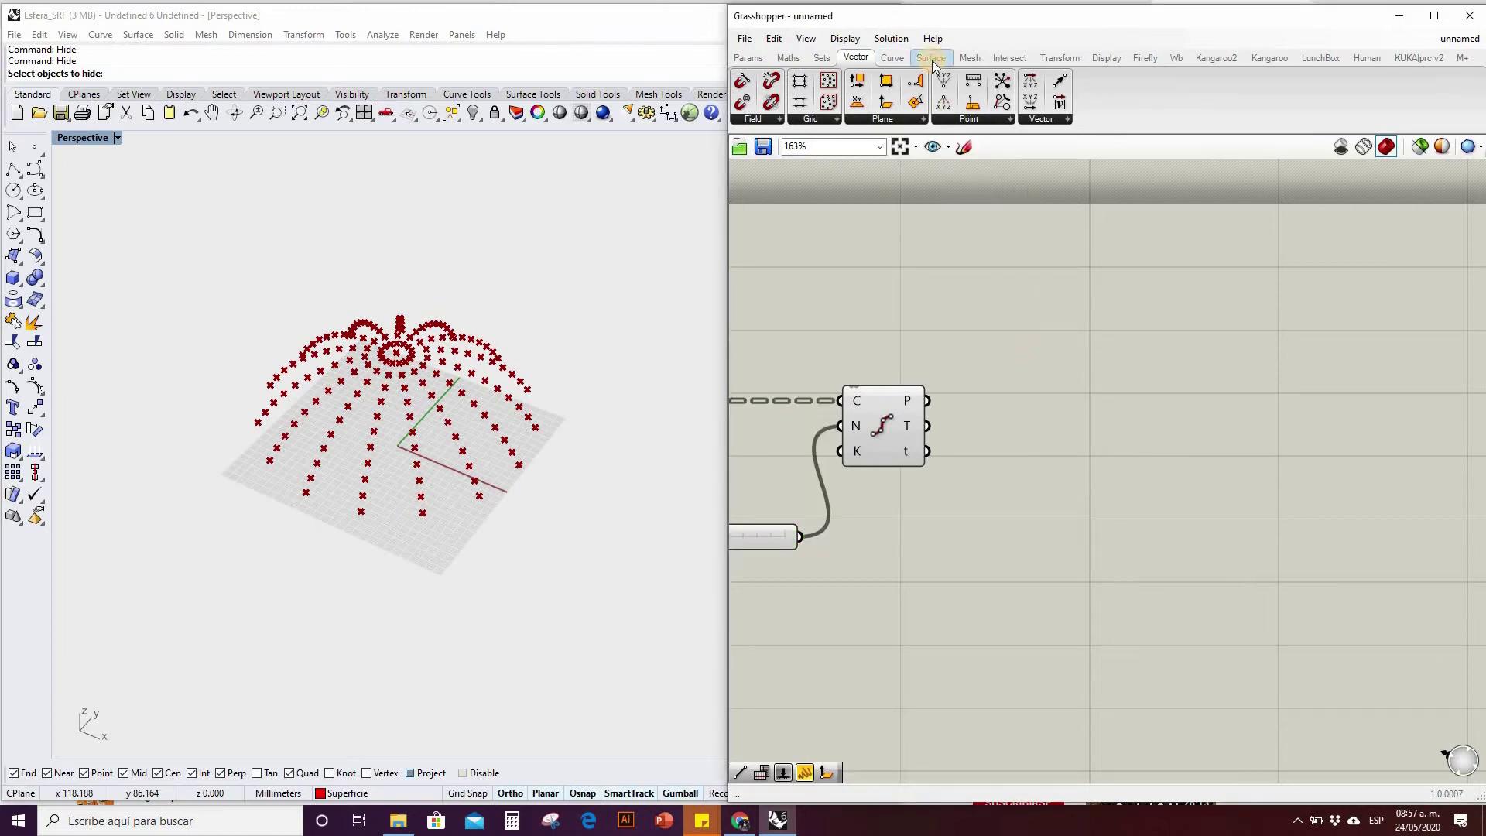
{"action": "left_click", "coordinate": [932, 58]}
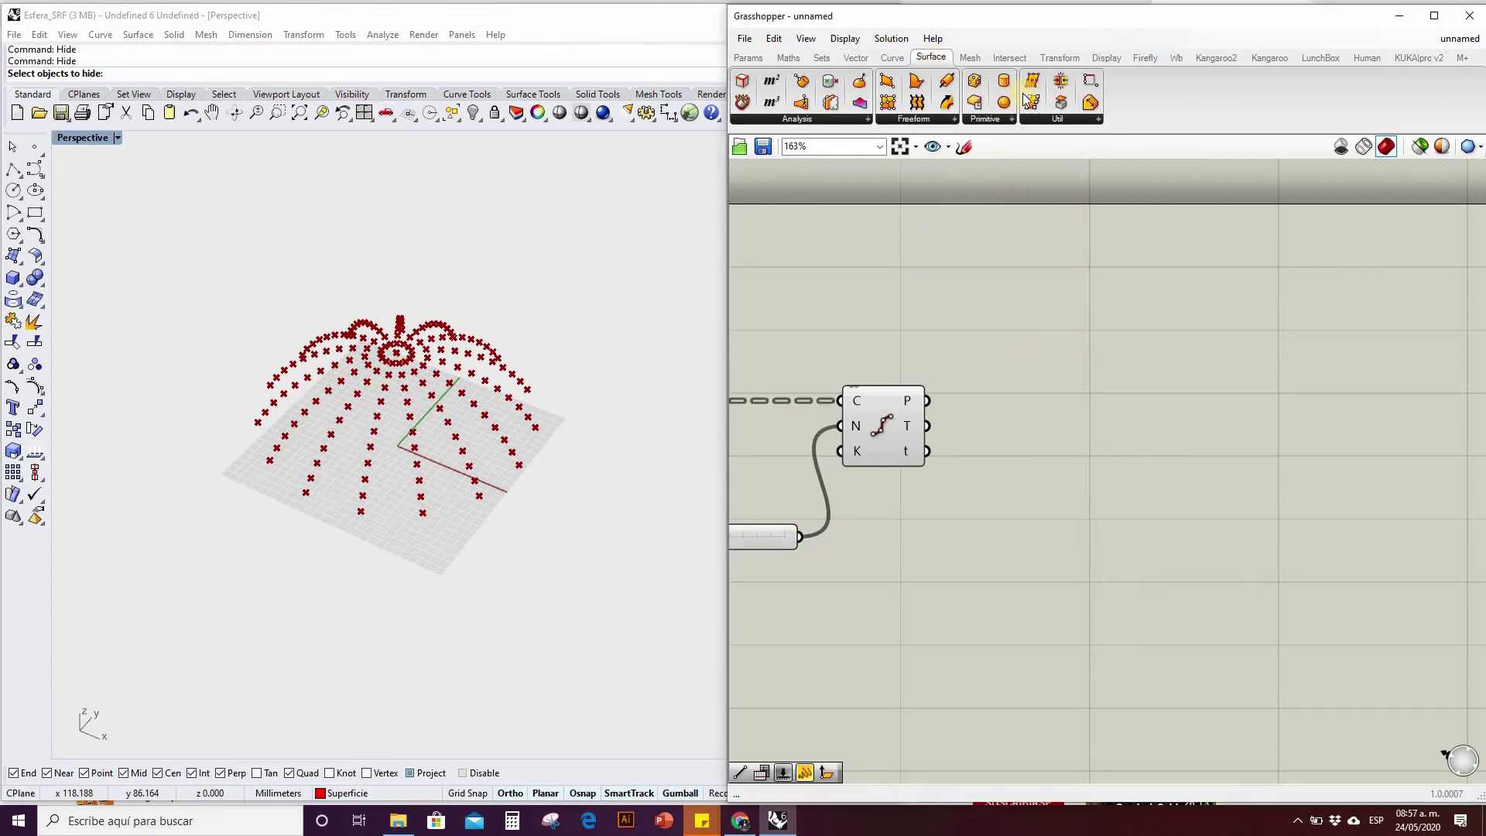
{"action": "left_click", "coordinate": [797, 118]}
{"action": "left_click_drag", "start_coordinate": [820, 416], "coordinate": [1137, 559]}
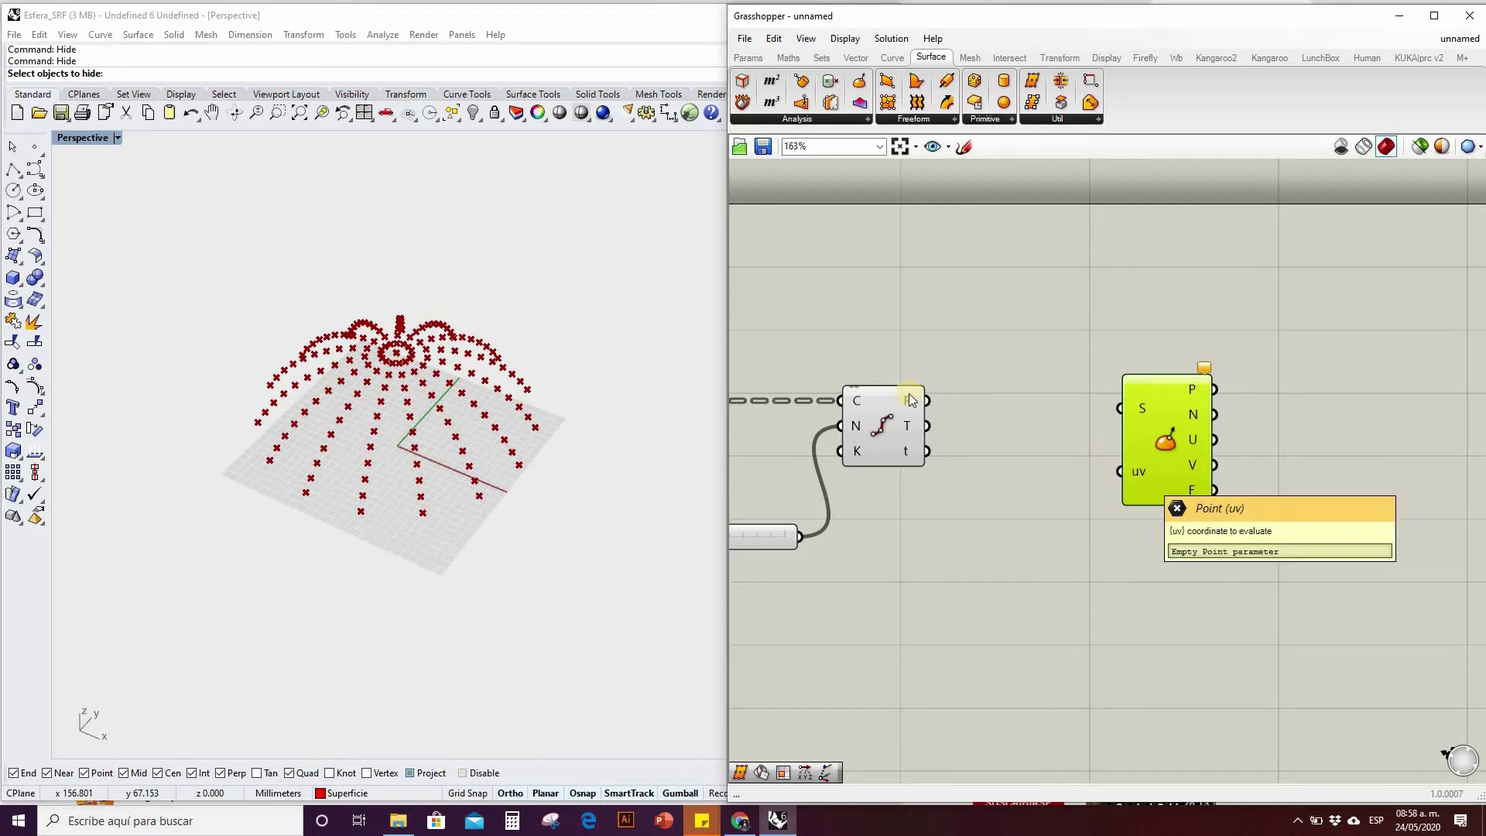
Add a Surface Closest Point component after Divide Curve, feeding its P input with the division points and its S input with the dome surface.
{"action": "mouse_move", "coordinate": [912, 403]}
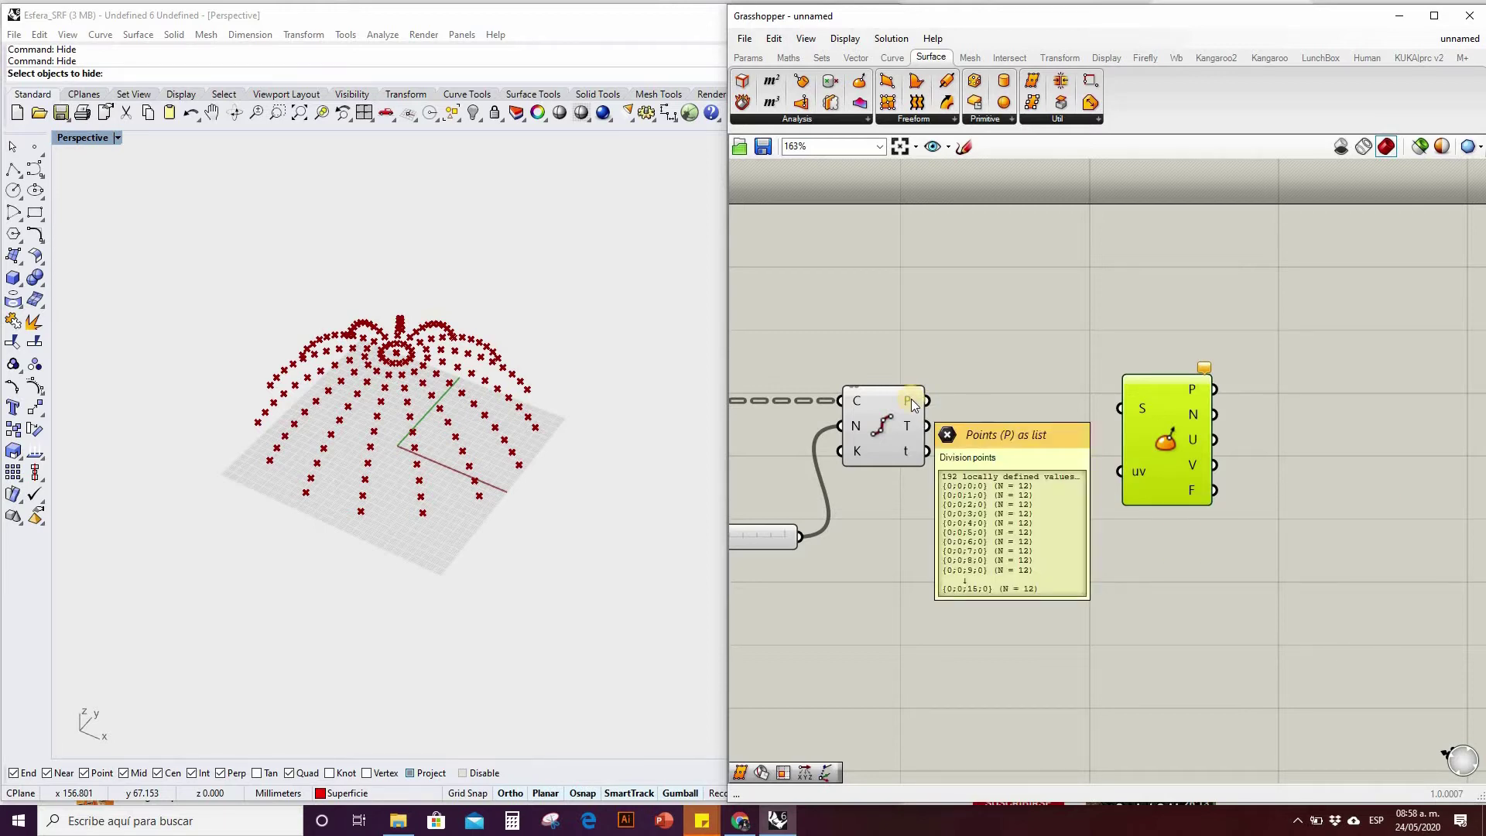
{"action": "left_click", "coordinate": [841, 121]}
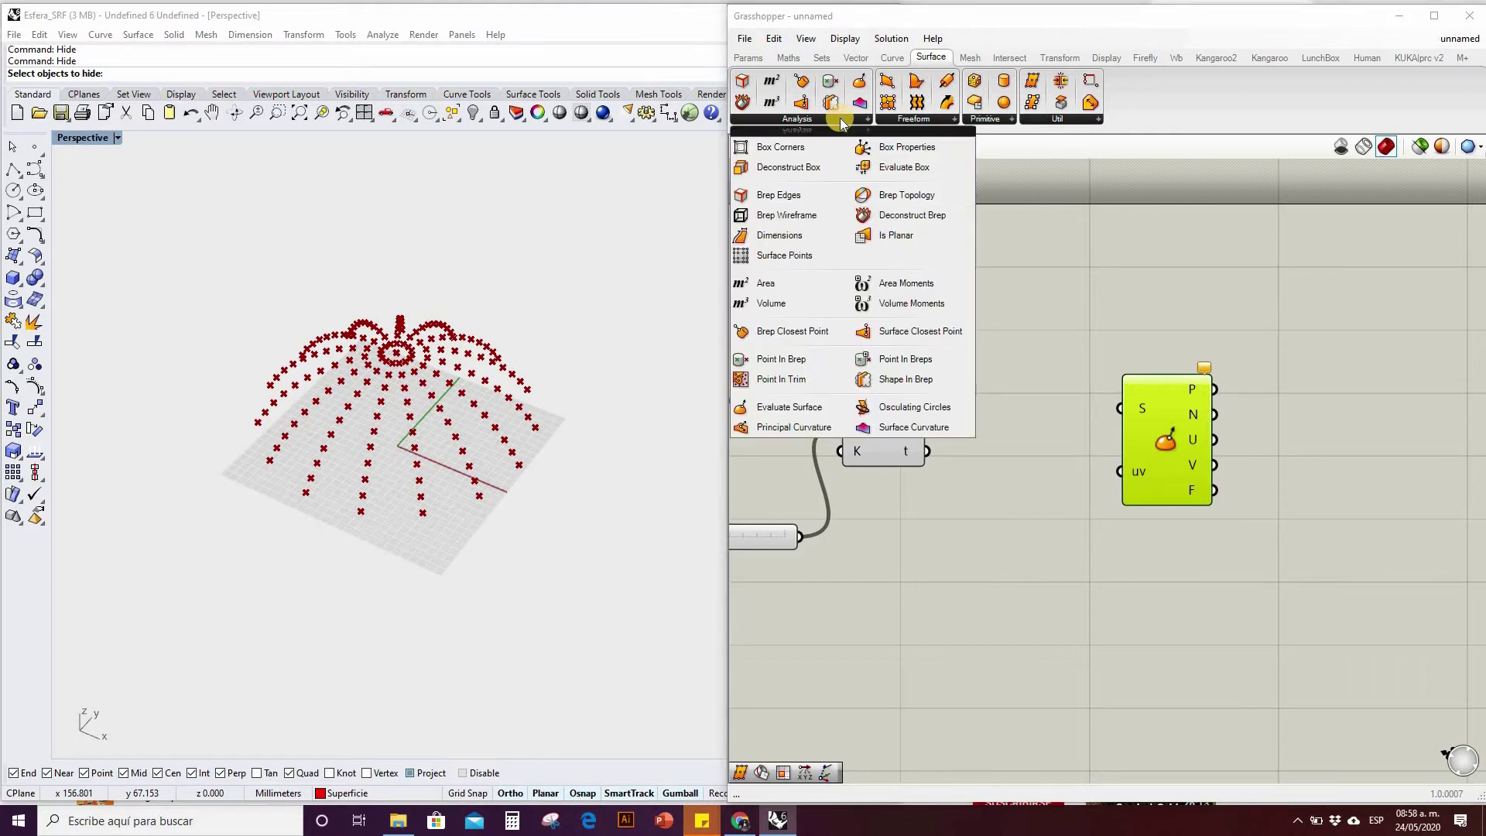
{"action": "left_click", "coordinate": [1024, 457]}
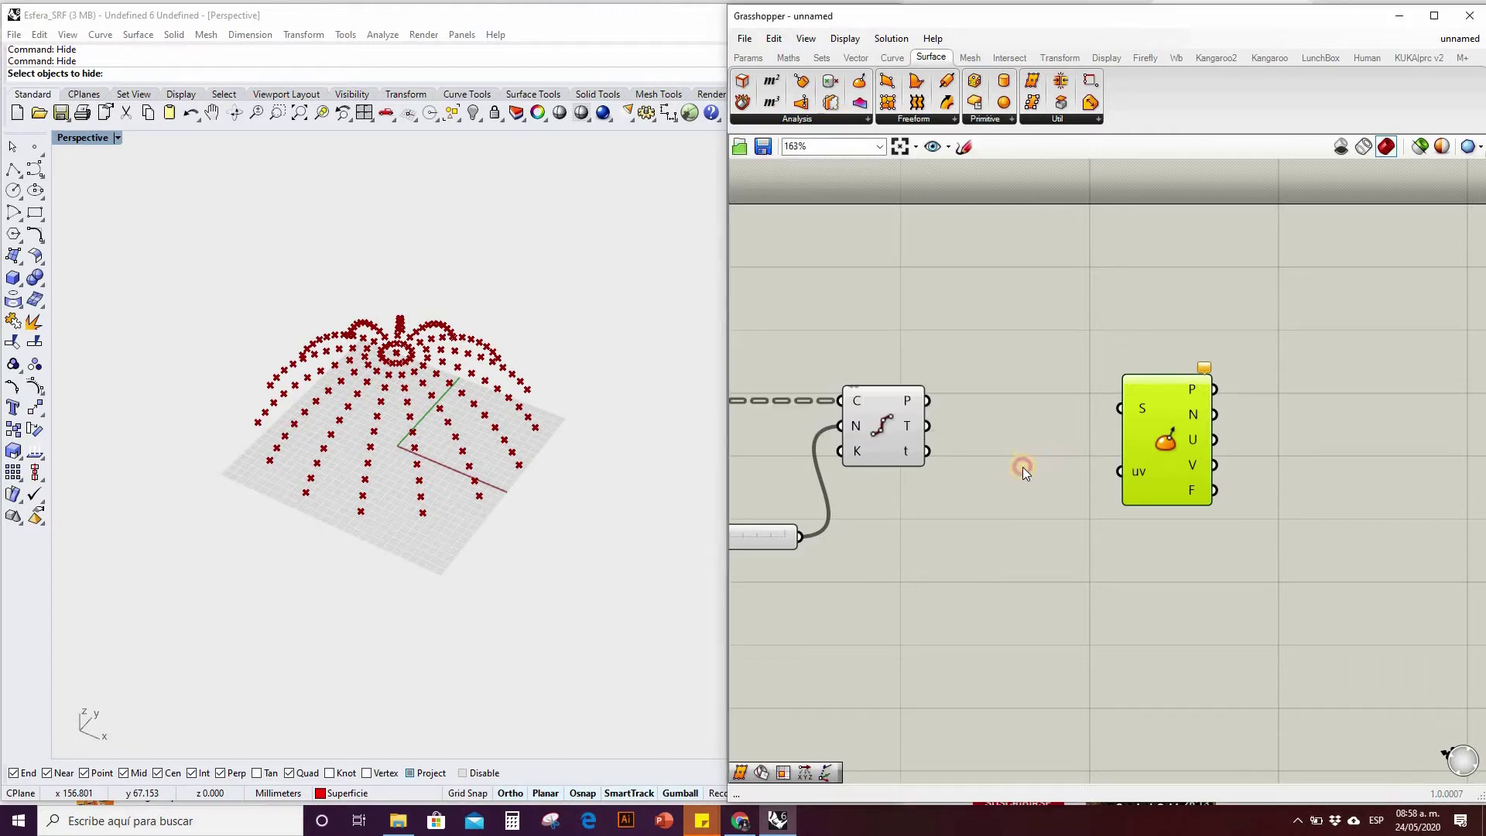
{"action": "left_click_drag", "start_coordinate": [930, 401], "coordinate": [1053, 438]}
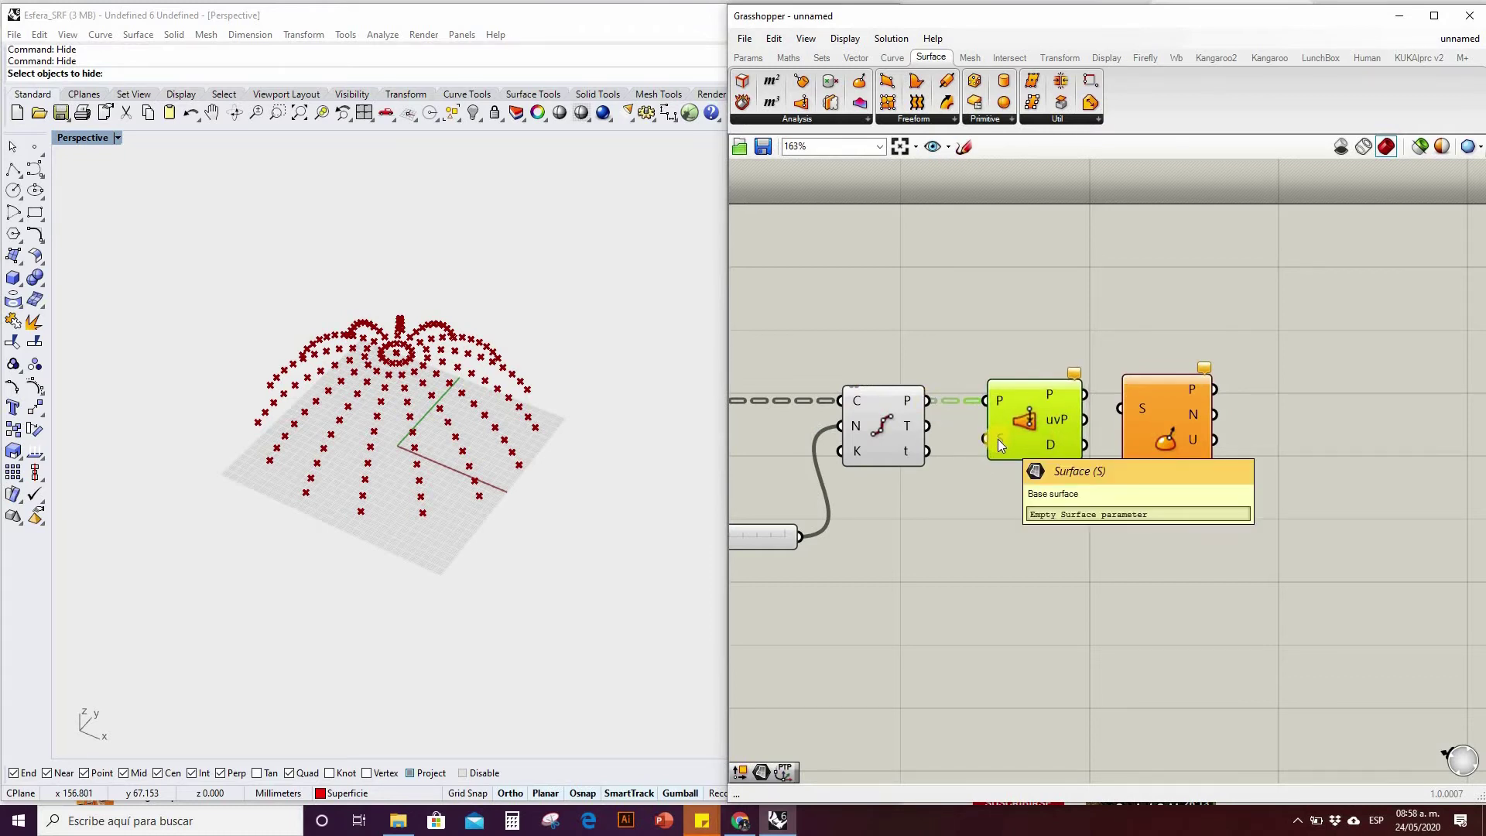
{"action": "scroll", "coordinate": [1051, 473], "scroll_direction": "down", "scroll_amount": 4}
{"action": "scroll", "coordinate": [951, 449], "scroll_direction": "up", "scroll_amount": 1}
{"action": "left_click", "coordinate": [825, 413]}
{"action": "left_click_drag", "start_coordinate": [842, 415], "coordinate": [1153, 431]}
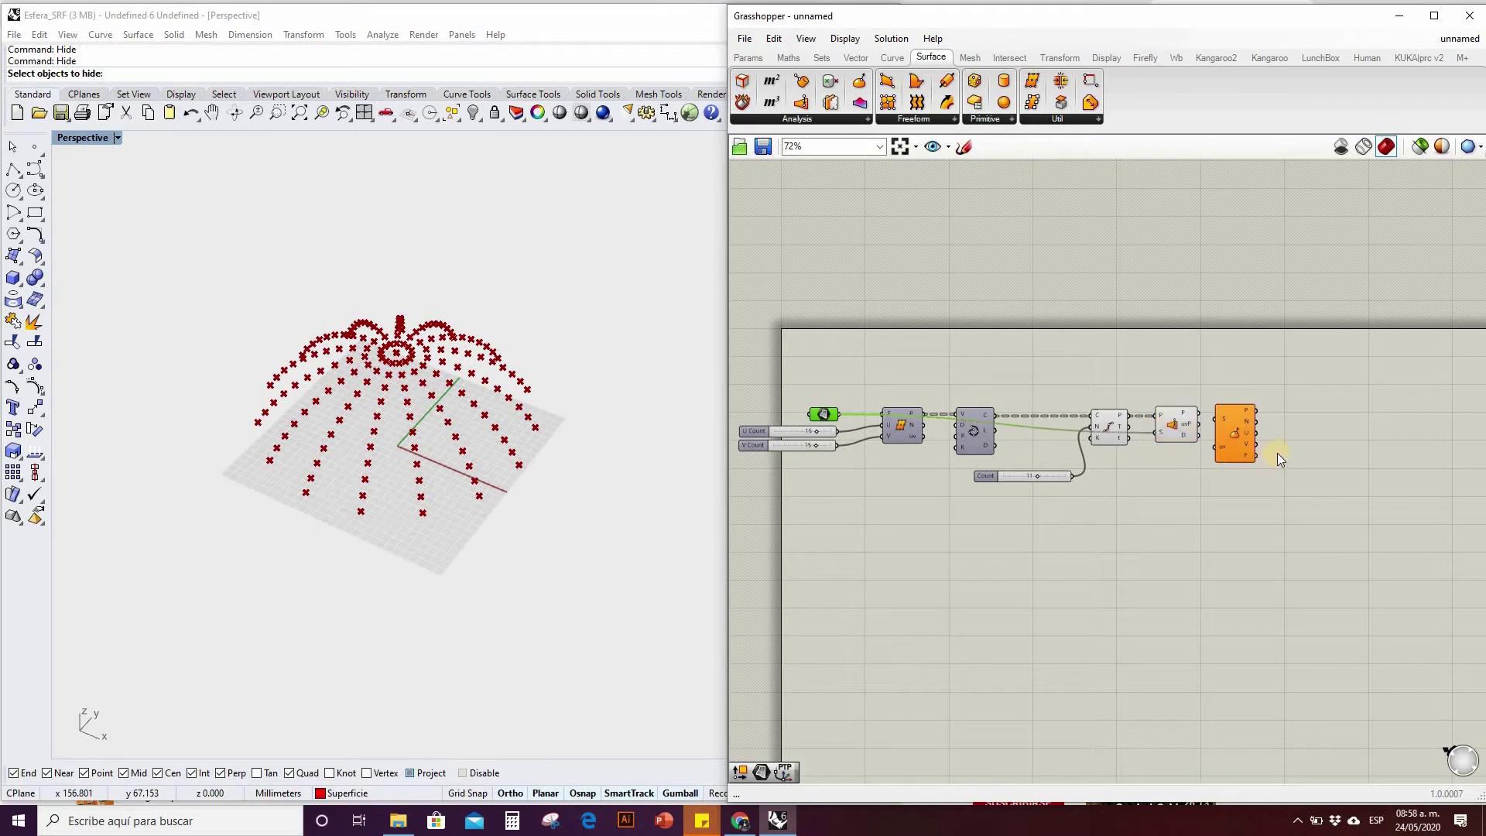
Connect the Surface Closest Point uvP output to Evaluate Surface's uv input and the dome surface to its S input.
{"action": "scroll", "coordinate": [1274, 461], "scroll_direction": "up", "scroll_amount": 3}
{"action": "left_click", "coordinate": [1245, 410]}
{"action": "left_click_drag", "start_coordinate": [1134, 403], "coordinate": [1241, 410]}
{"action": "scroll", "coordinate": [1295, 458], "scroll_direction": "down", "scroll_amount": 4}
{"action": "left_click_drag", "start_coordinate": [1182, 392], "coordinate": [1251, 404]}
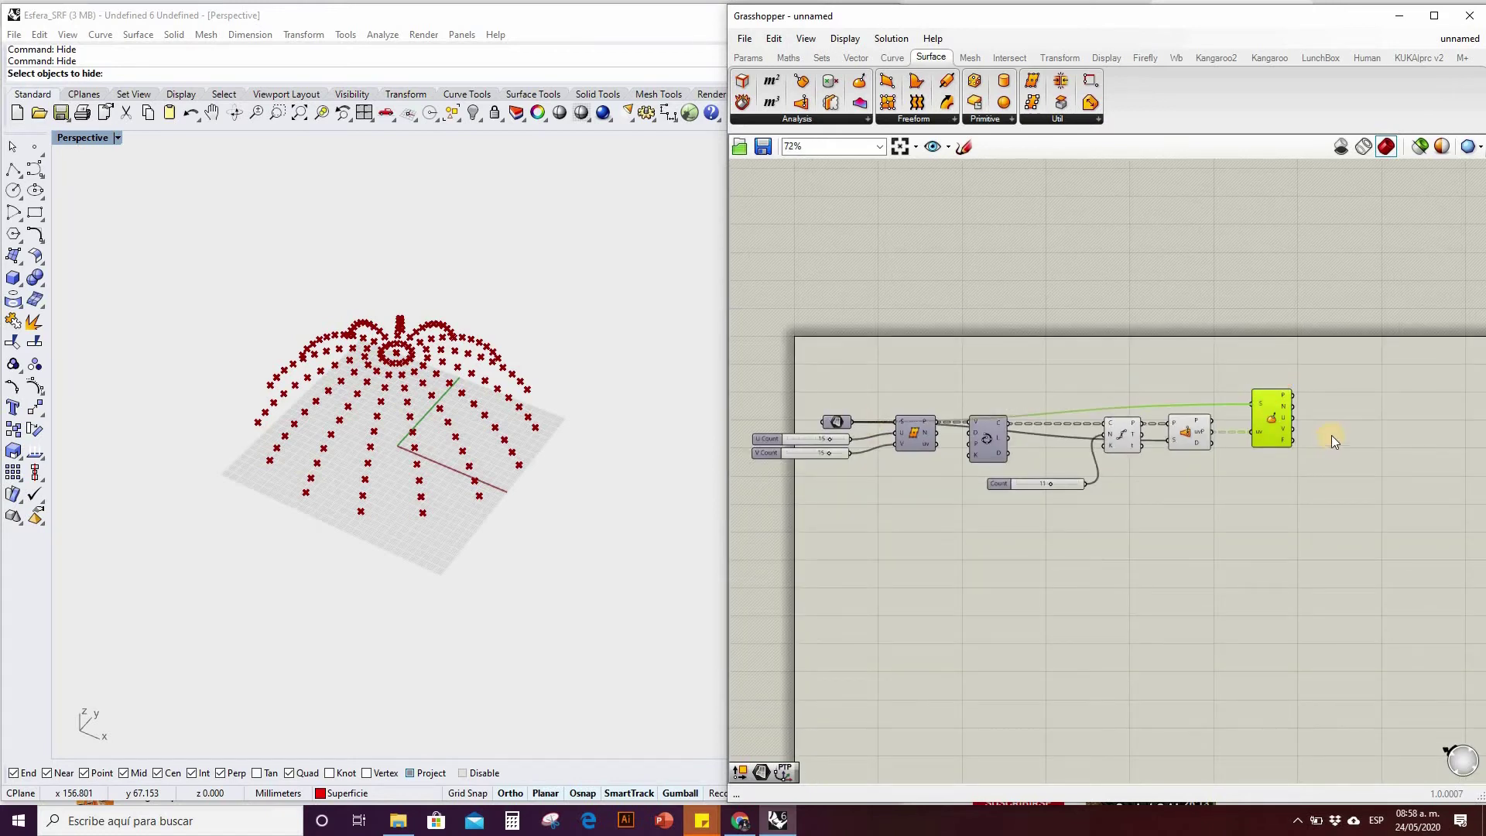
Examine the Evaluate Surface outputs and the resulting frames along the dome's curves, comparing them with the closest points.
{"action": "scroll", "coordinate": [1329, 438], "scroll_direction": "up", "scroll_amount": 4}
{"action": "left_click", "coordinate": [1214, 454]}
{"action": "scroll", "coordinate": [1230, 453], "scroll_direction": "up", "scroll_amount": 4}
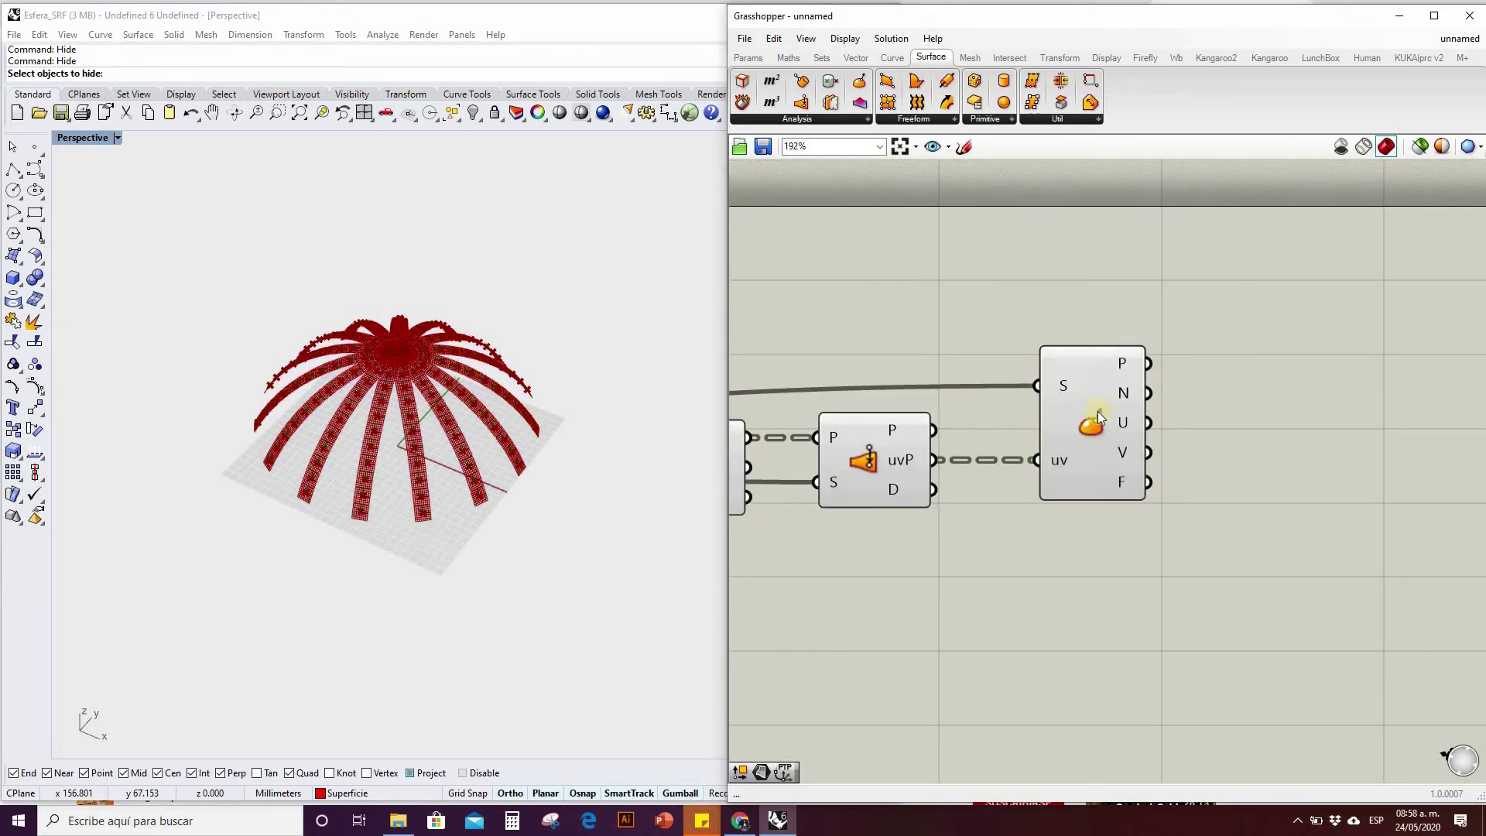
{"action": "scroll", "coordinate": [1147, 393], "scroll_direction": "up", "scroll_amount": 2}
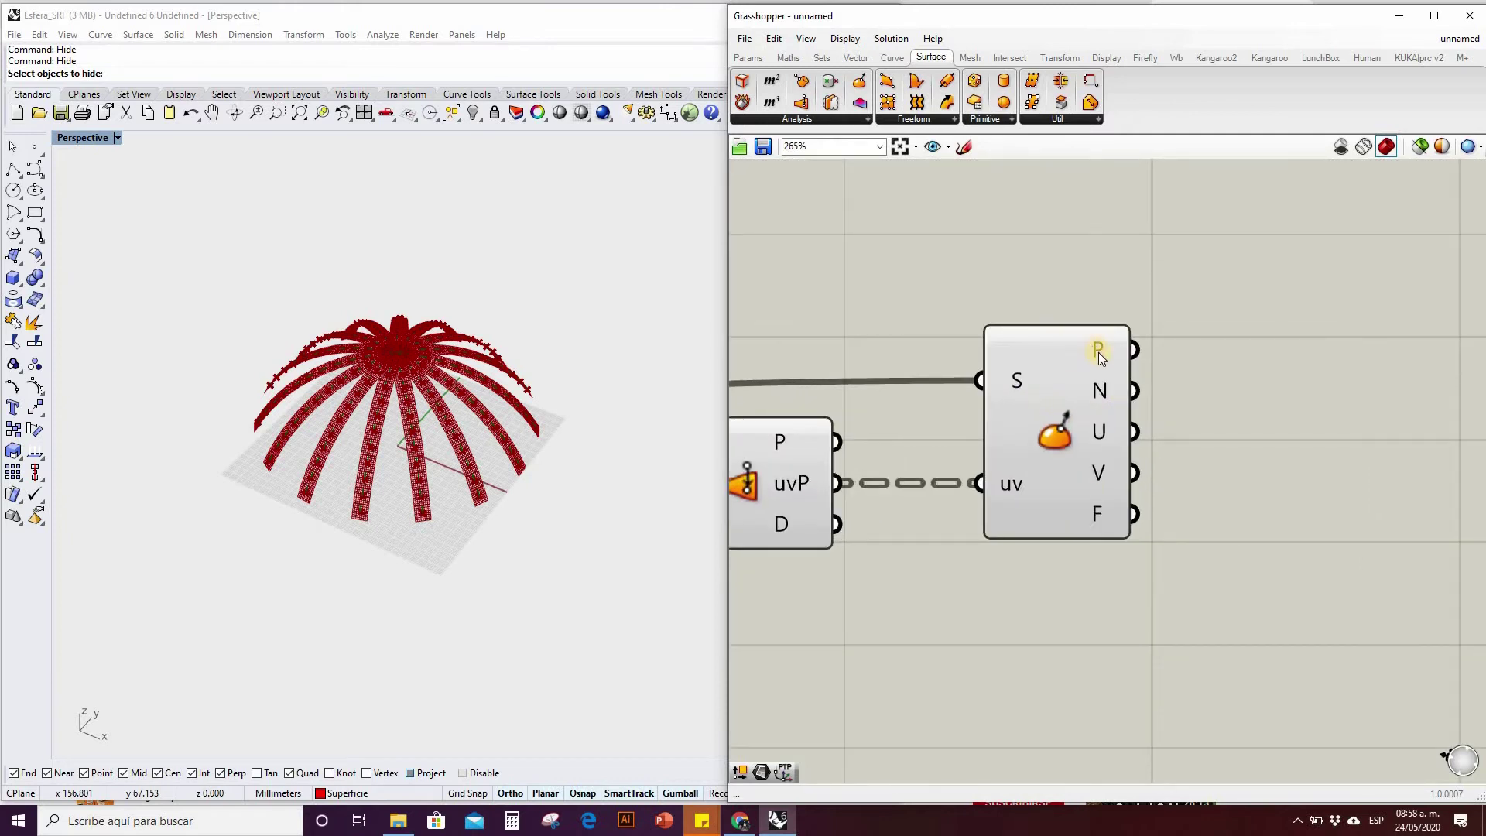
{"action": "mouse_move", "coordinate": [1112, 410]}
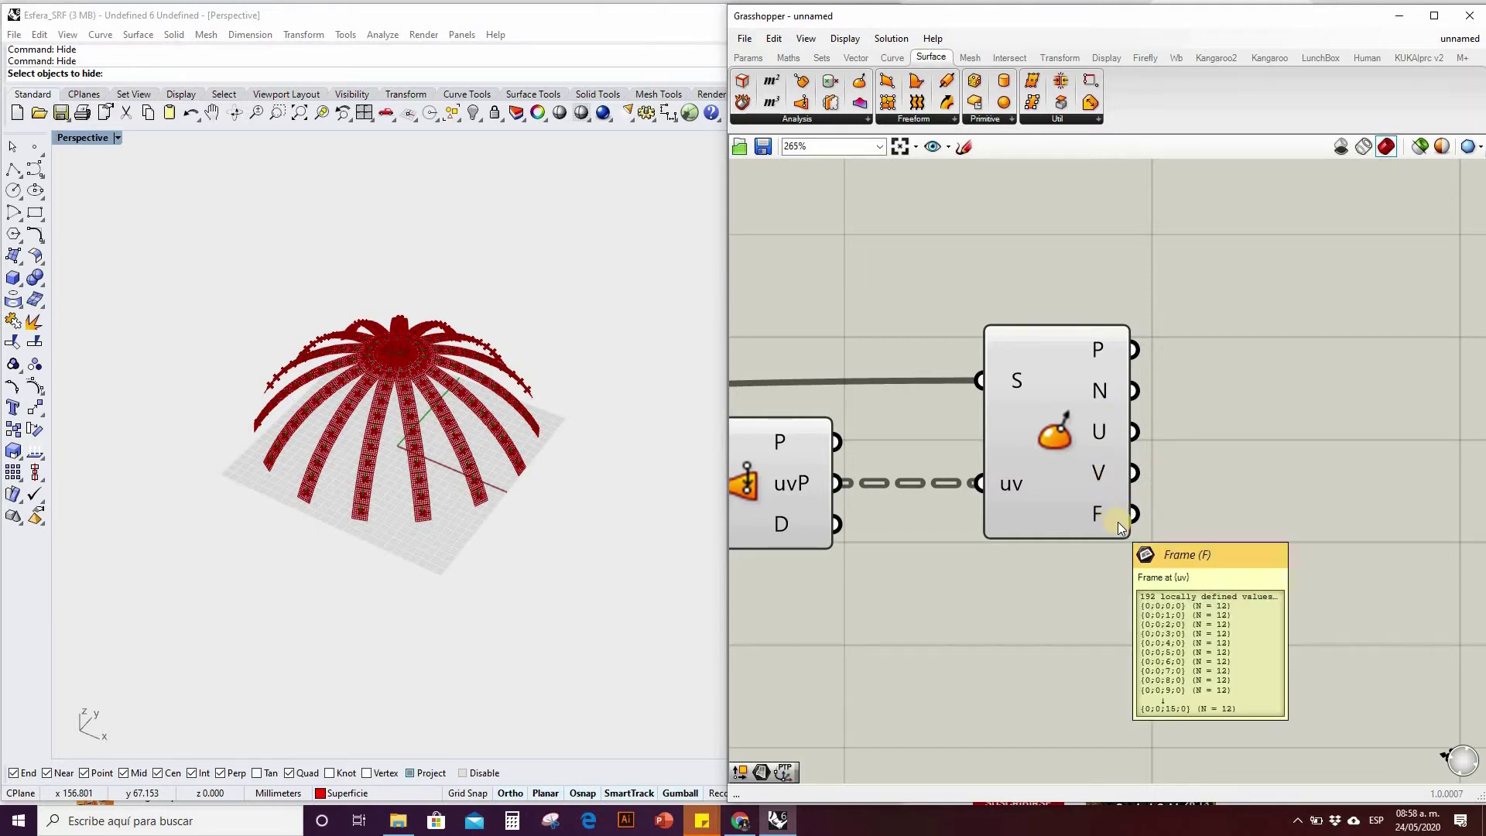
{"action": "scroll", "coordinate": [299, 352], "scroll_direction": "up", "scroll_amount": 6}
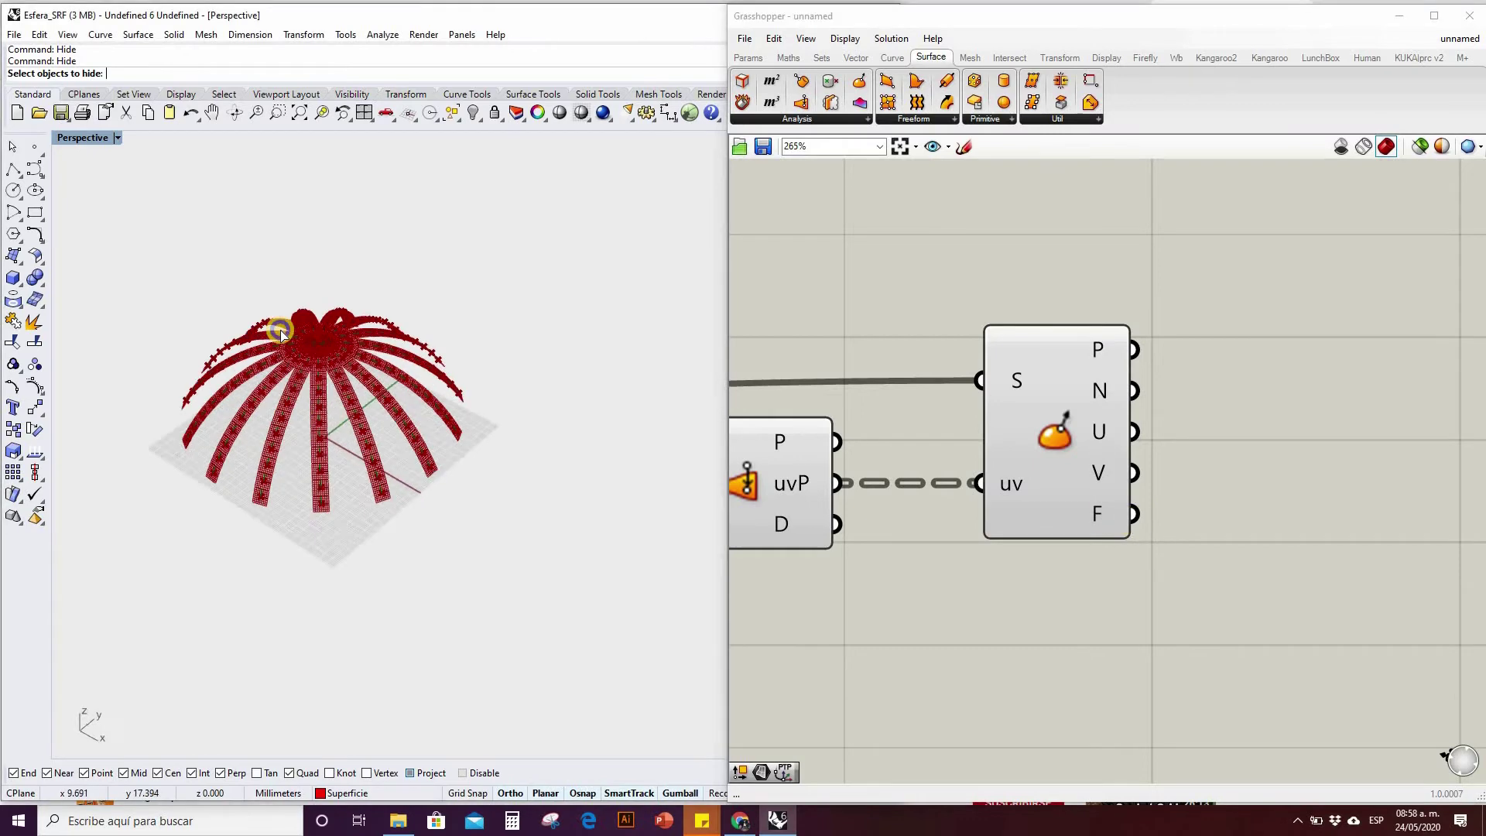
{"action": "scroll", "coordinate": [342, 338], "scroll_direction": "down", "scroll_amount": 6}
{"action": "right_click_drag", "start_coordinate": [378, 345], "coordinate": [406, 339]}
{"action": "scroll", "coordinate": [523, 282], "scroll_direction": "up", "scroll_amount": 4}
{"action": "scroll", "coordinate": [408, 341], "scroll_direction": "down", "scroll_amount": 5}
{"action": "right_click_drag", "start_coordinate": [503, 335], "coordinate": [416, 357]}
{"action": "scroll", "coordinate": [416, 357], "scroll_direction": "down", "scroll_amount": 5}
{"action": "scroll", "coordinate": [242, 242], "scroll_direction": "up", "scroll_amount": 5}
{"action": "scroll", "coordinate": [398, 364], "scroll_direction": "down", "scroll_amount": 6}
{"action": "scroll", "coordinate": [1218, 421], "scroll_direction": "down", "scroll_amount": 4}
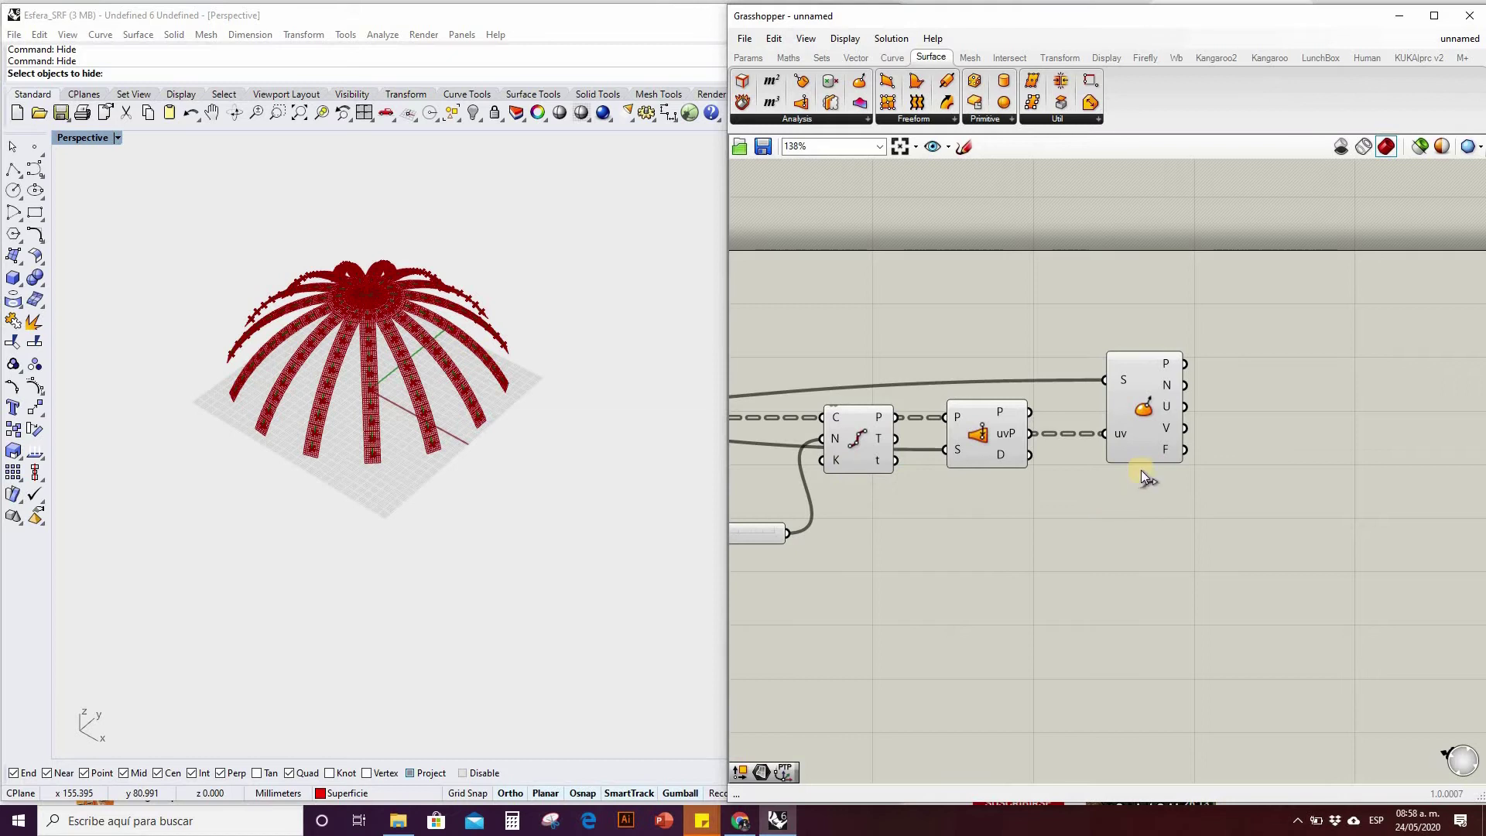
{"action": "scroll", "coordinate": [926, 471], "scroll_direction": "up", "scroll_amount": 2}
{"action": "left_click", "coordinate": [971, 464]}
Add a KUKA|prc CORE component well to the right of Evaluate Surface, leaving space for its inputs.
{"action": "right_click_drag", "start_coordinate": [1264, 484], "coordinate": [1110, 534]}
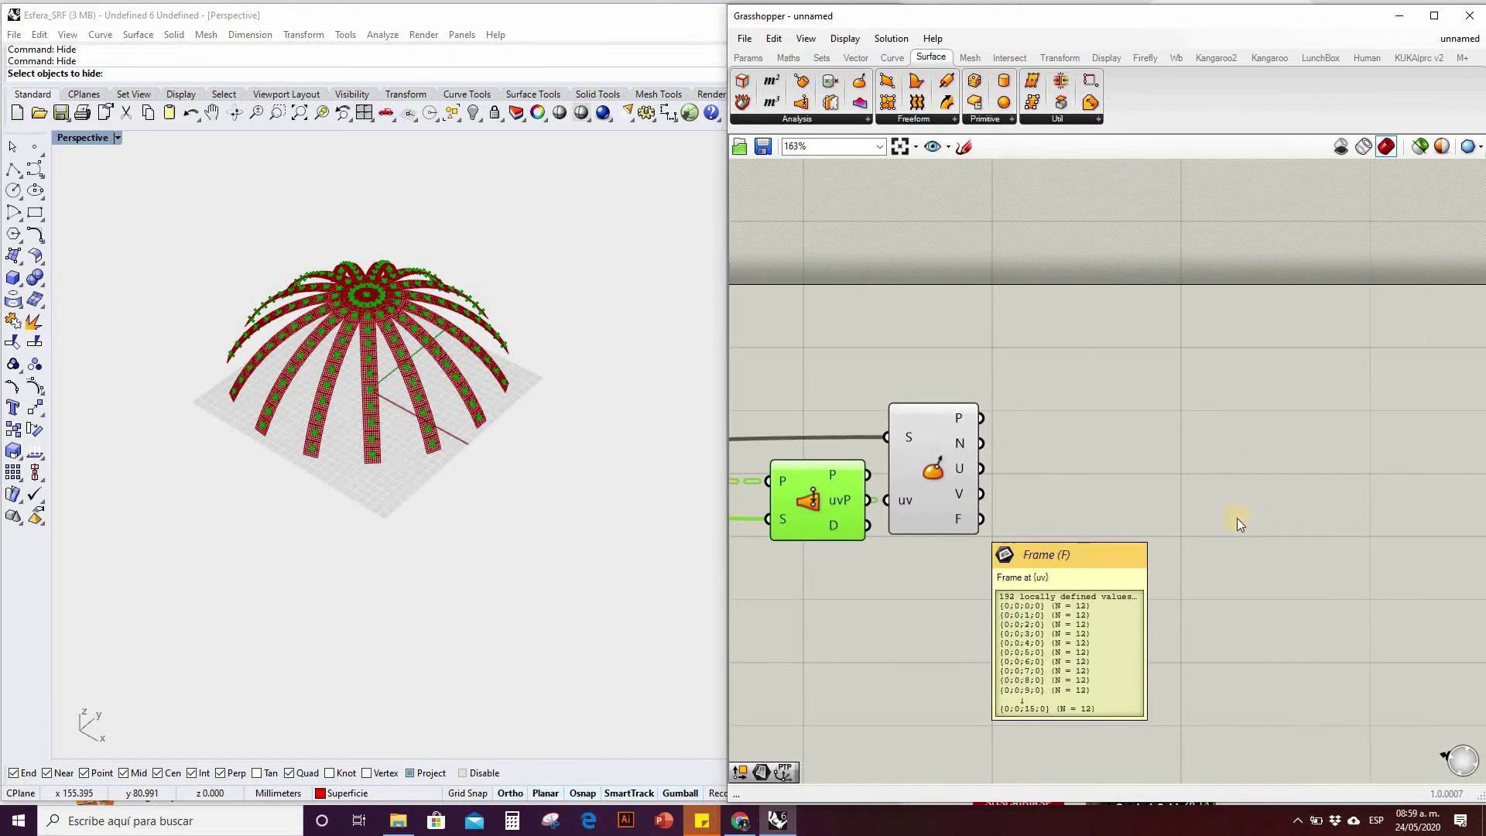
{"action": "left_click", "coordinate": [1429, 60]}
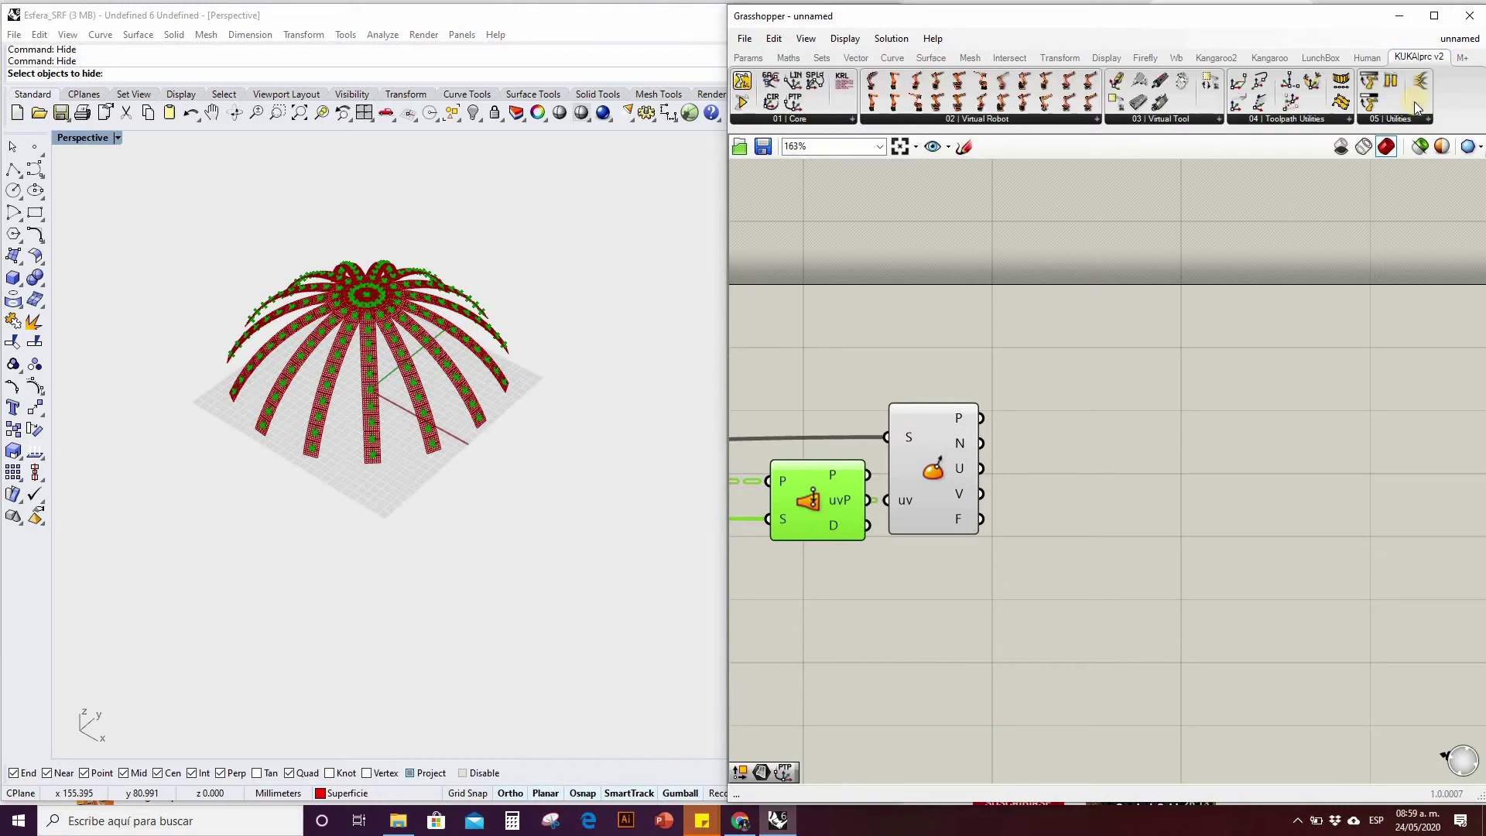
{"action": "left_click", "coordinate": [812, 121]}
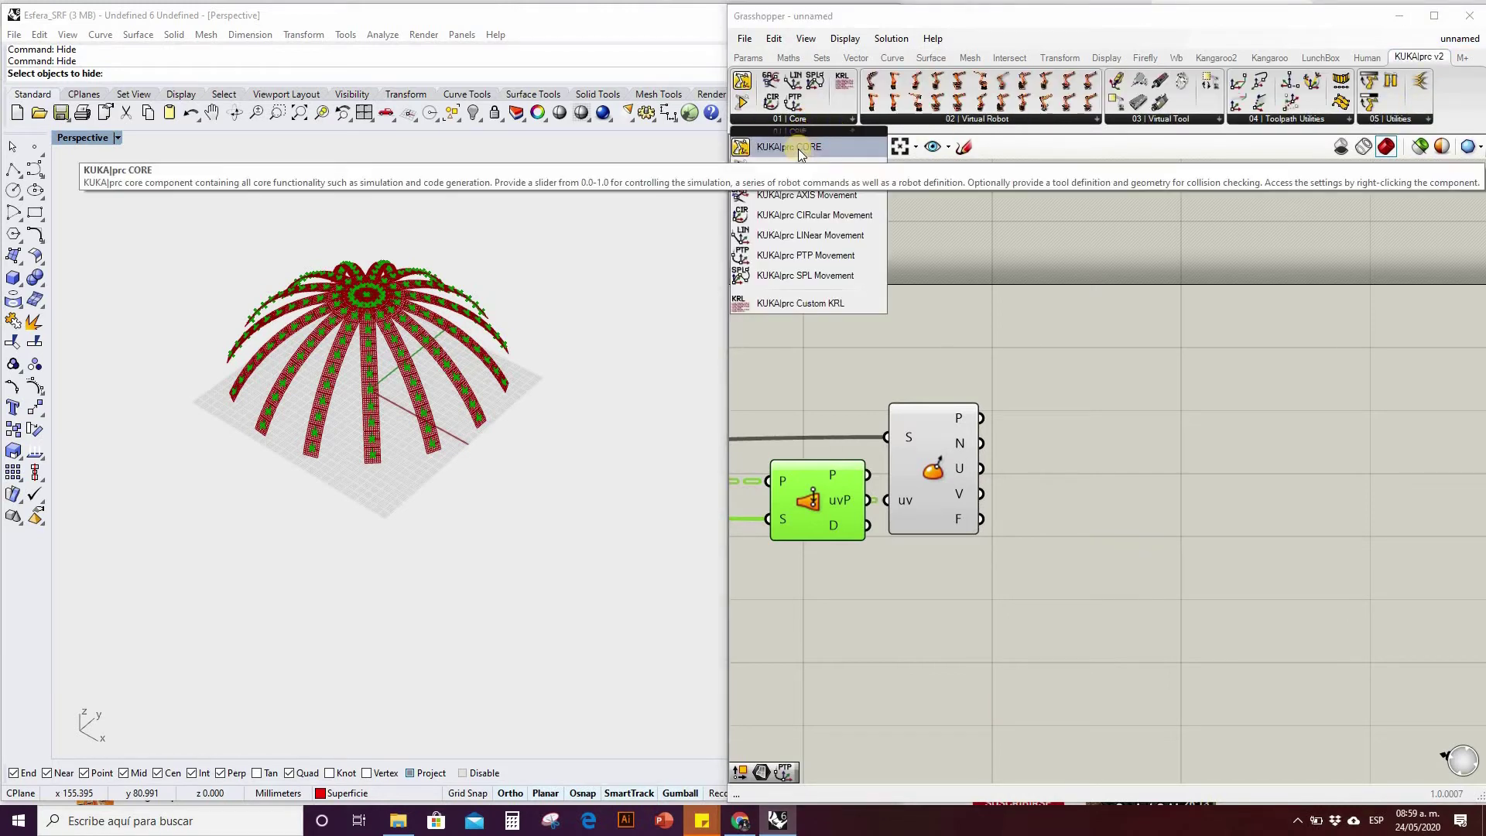
{"action": "left_click_drag", "start_coordinate": [815, 147], "coordinate": [1250, 483]}
{"action": "scroll", "coordinate": [1168, 468], "scroll_direction": "down", "scroll_amount": 1}
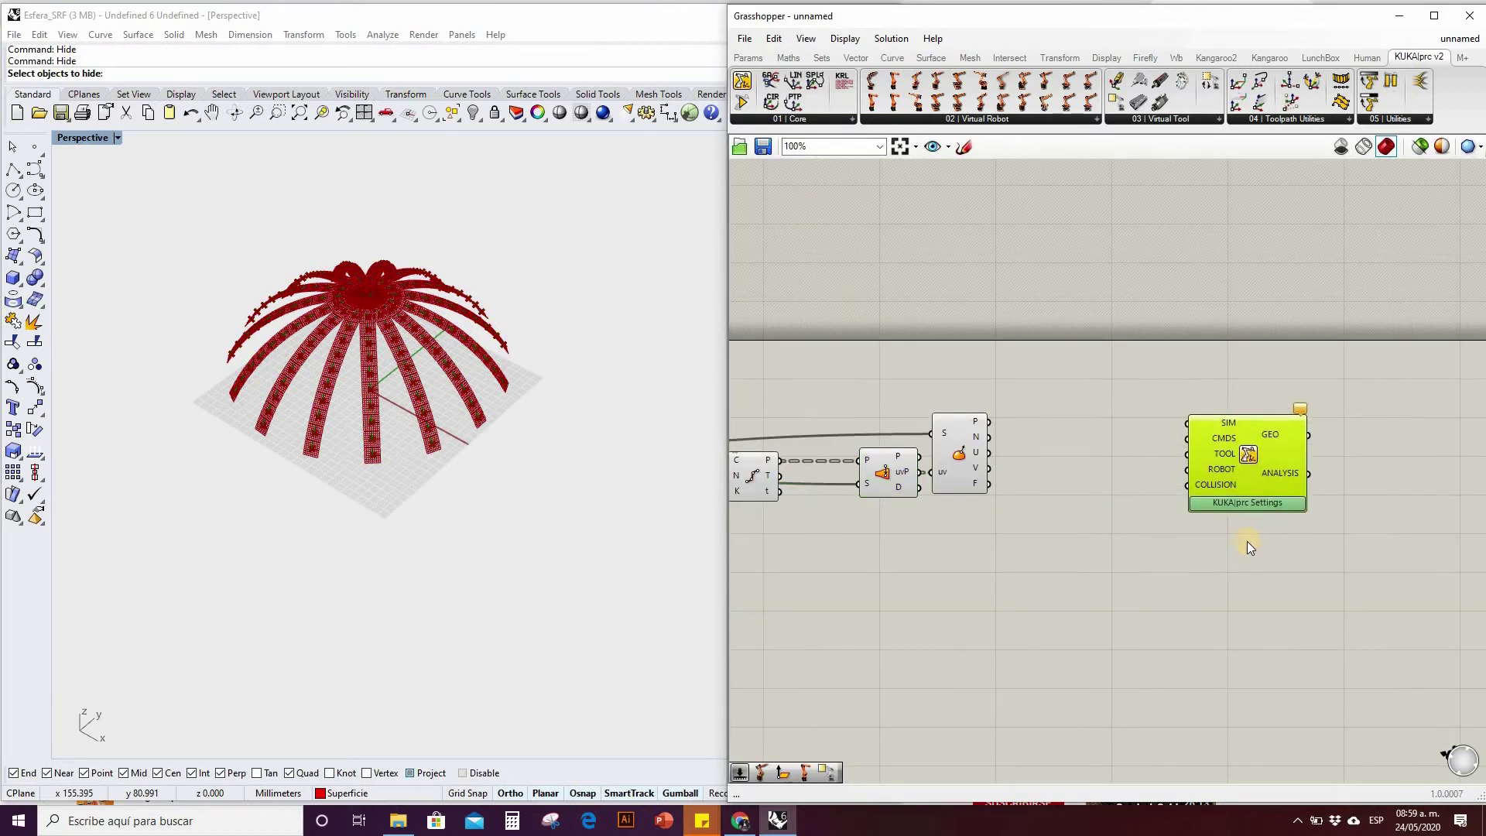
{"action": "scroll", "coordinate": [1251, 541], "scroll_direction": "up", "scroll_amount": 1}
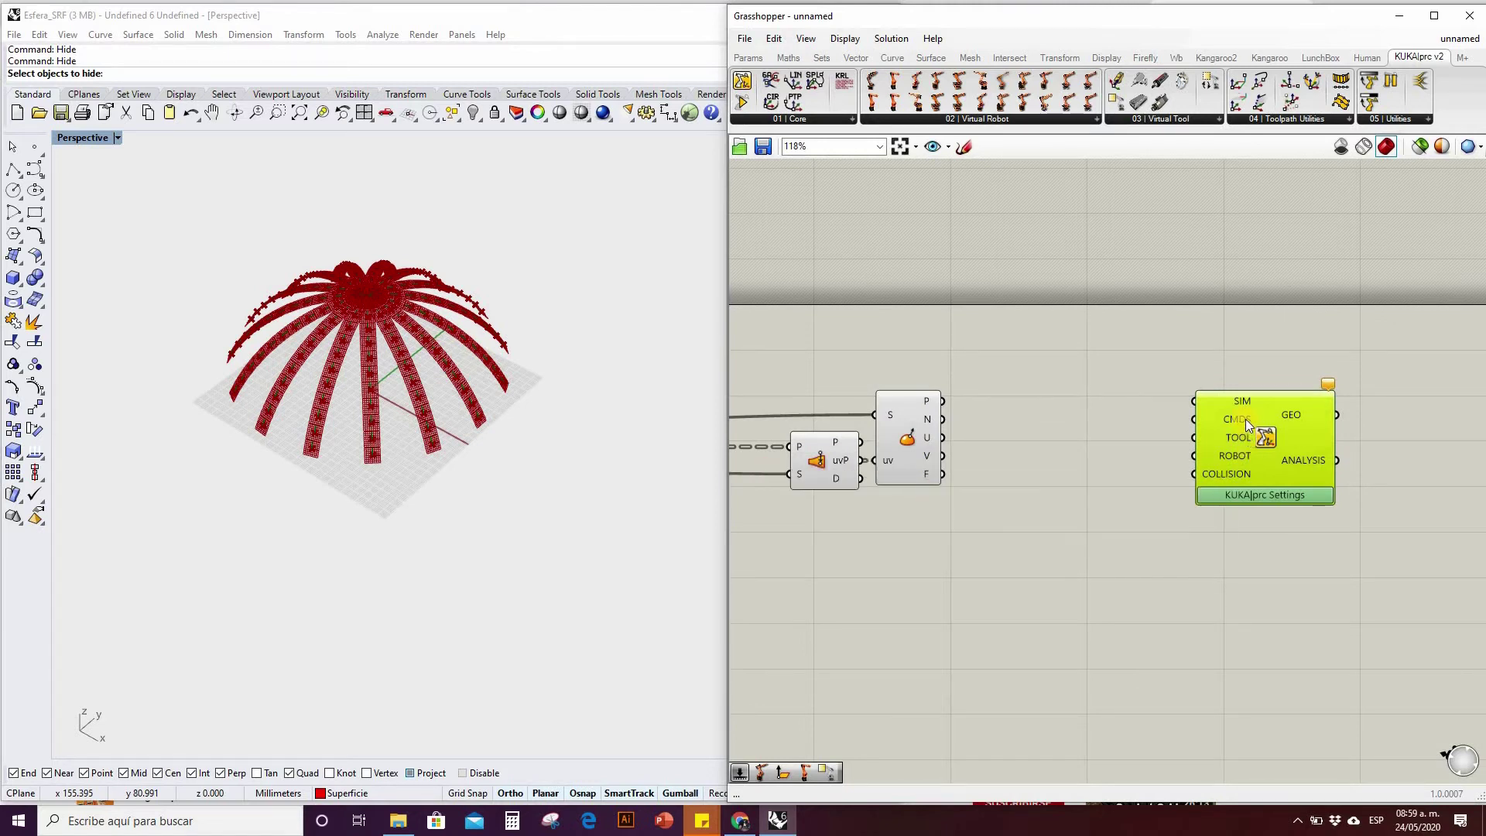
{"action": "mouse_move", "coordinate": [1246, 419]}
{"action": "left_click_drag", "start_coordinate": [1307, 491], "coordinate": [1376, 460]}
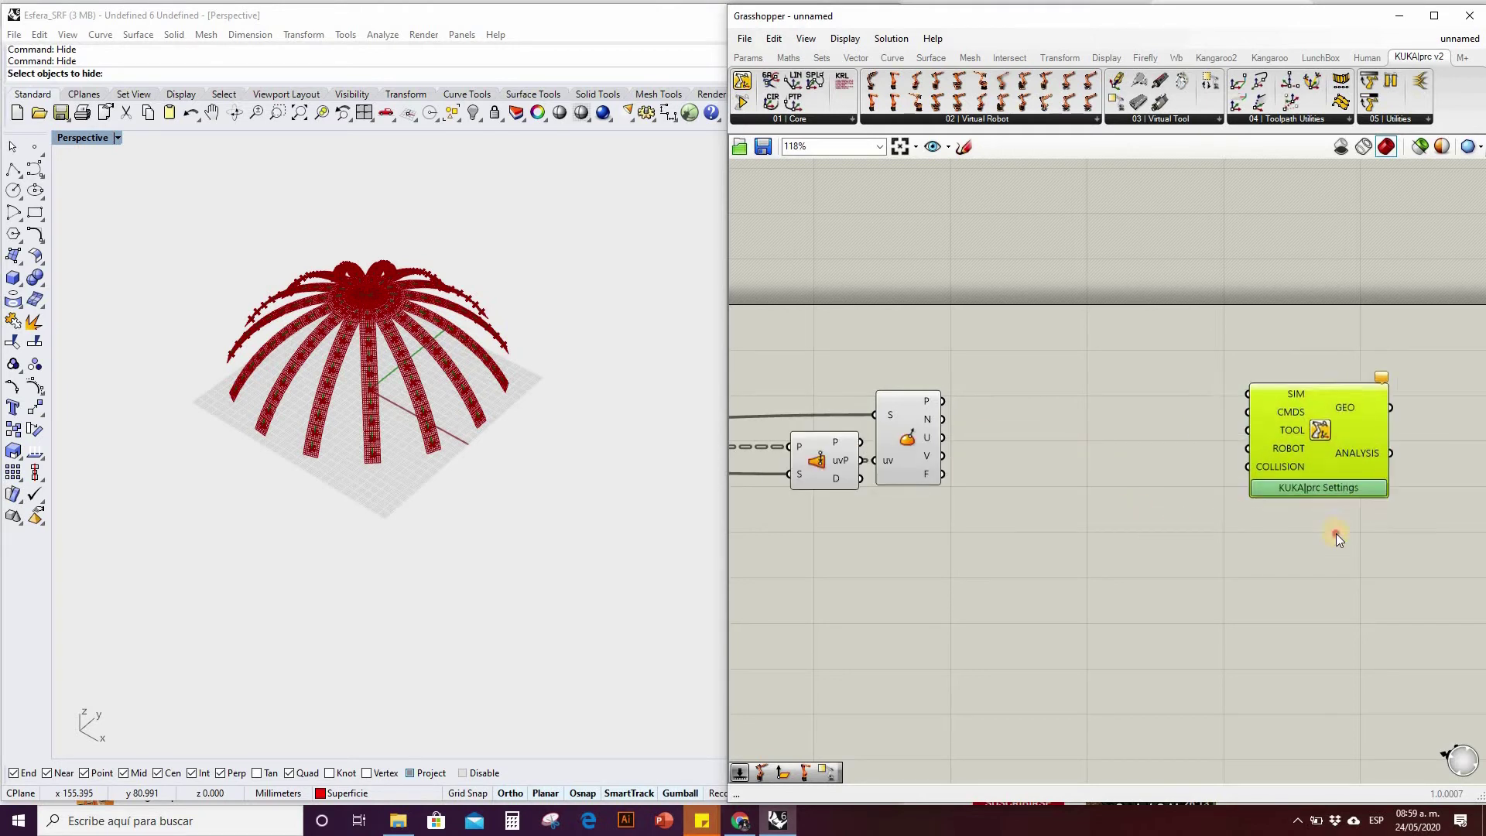
Add a KUKA Agilus KR6 R700 robot component and connect it to the ROBOT input of the KUKA|prc CORE.
{"action": "left_click", "coordinate": [1046, 120]}
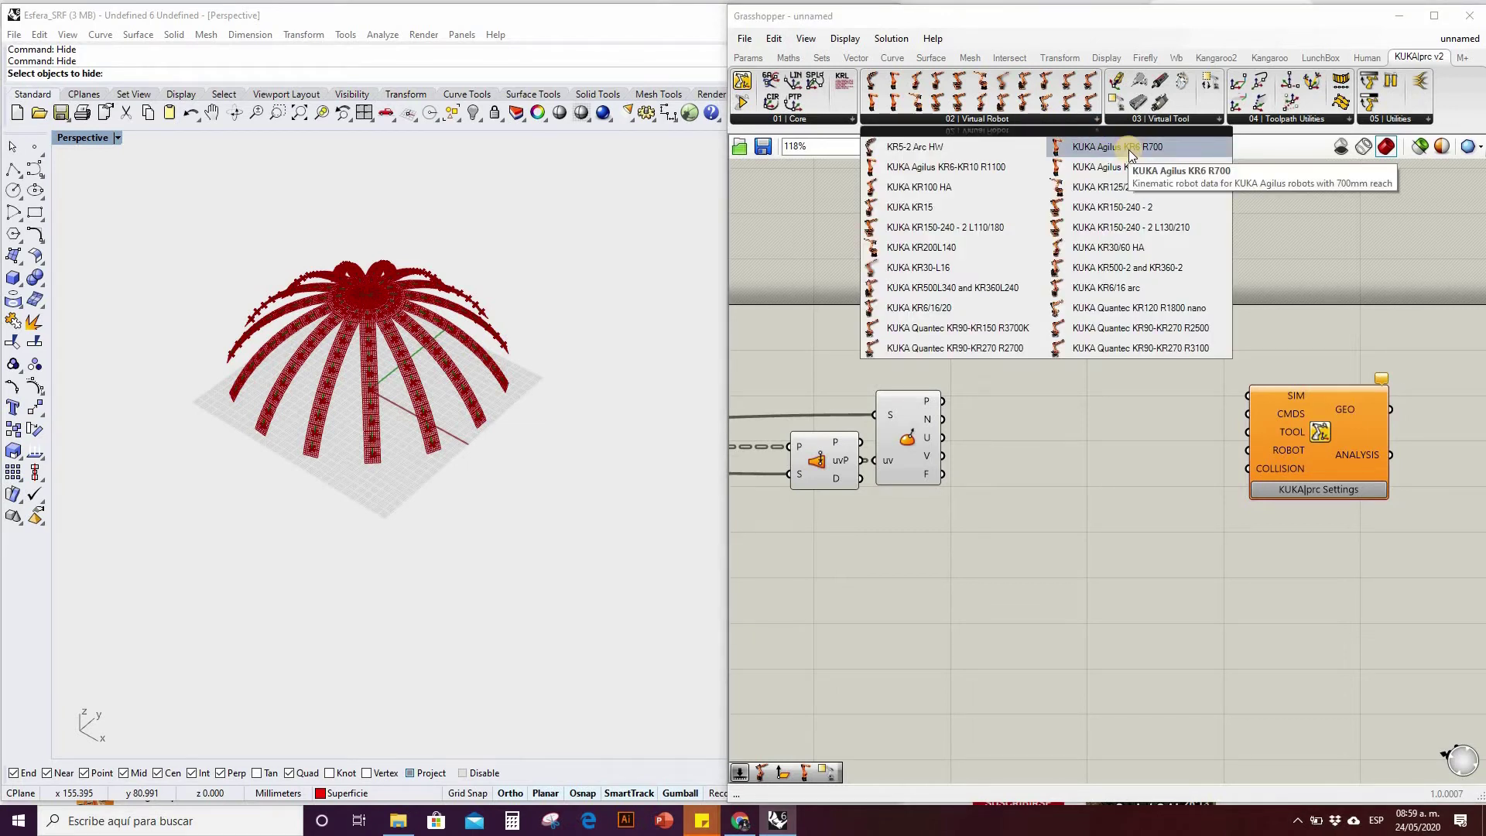
{"action": "left_click_drag", "start_coordinate": [1134, 148], "coordinate": [1108, 503]}
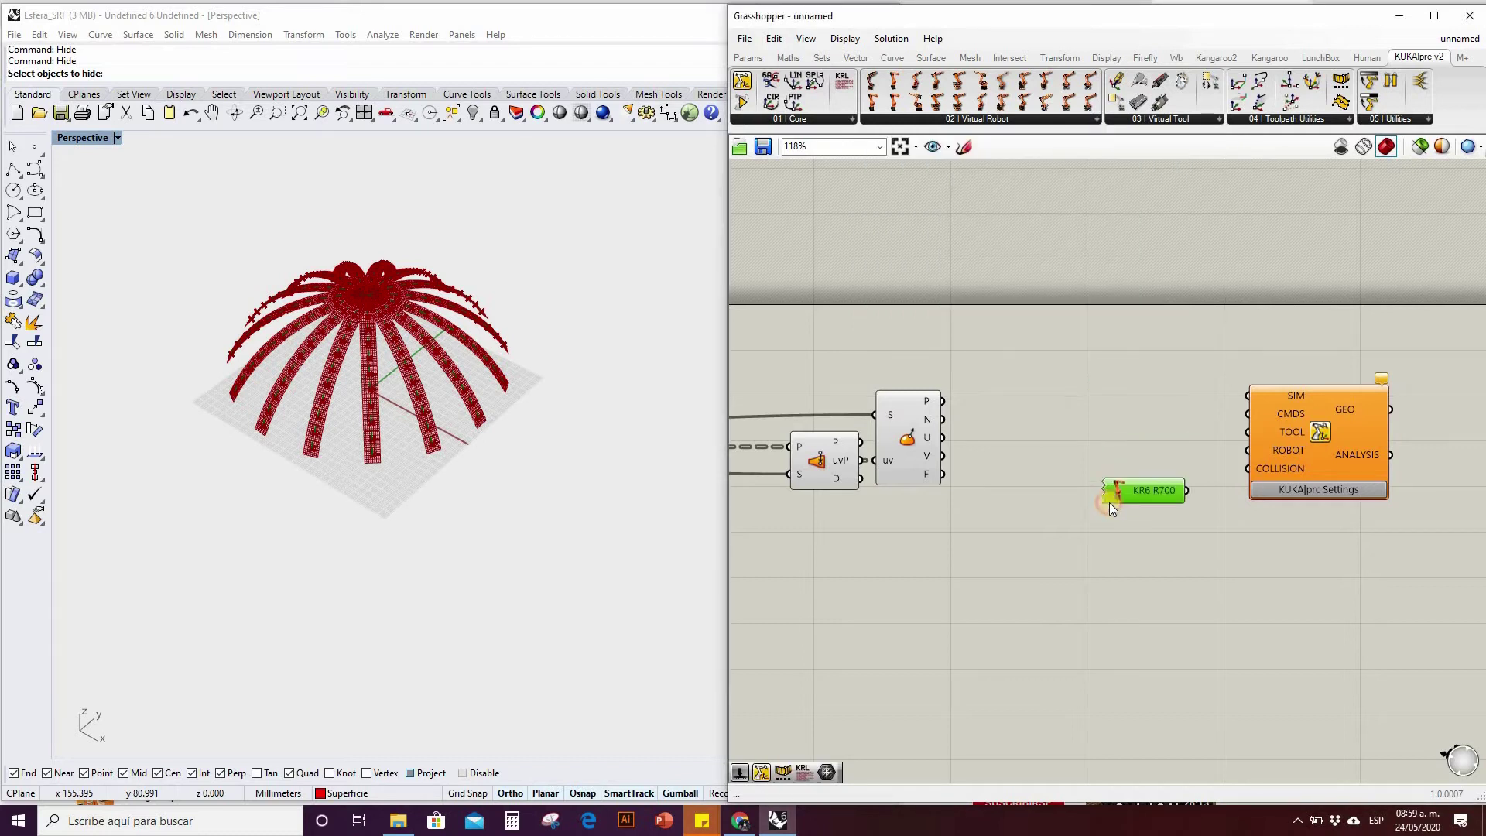
{"action": "left_click_drag", "start_coordinate": [1238, 464], "coordinate": [1289, 460]}
{"action": "left_click", "coordinate": [1302, 462]}
{"action": "left_click", "coordinate": [1279, 504]}
Add the virtual tool component that has a GEOMETRY input and connect it to the TOOL input of the KUKA|prc CORE.
{"action": "mouse_move", "coordinate": [1289, 430]}
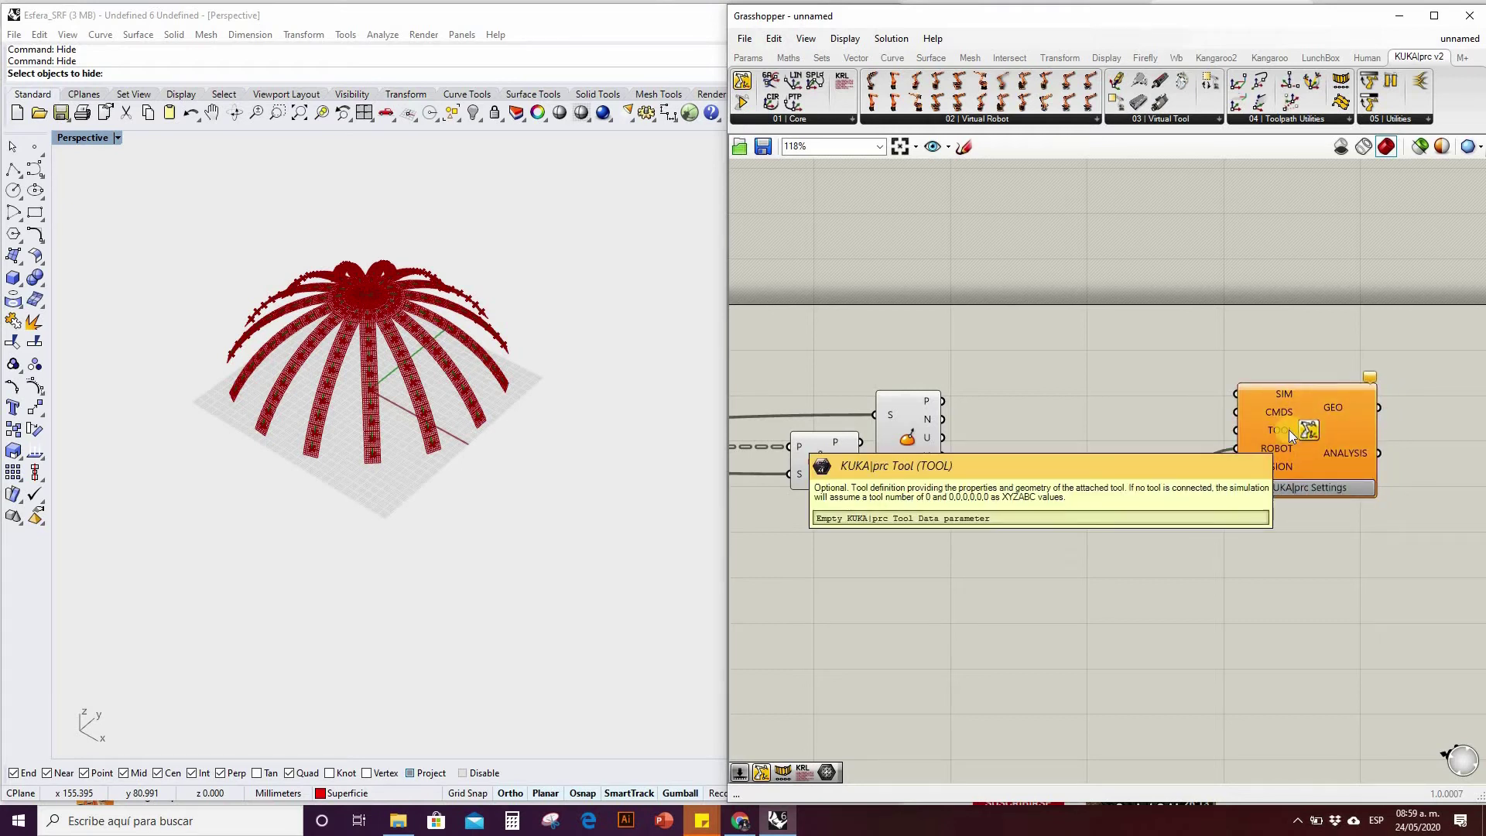
{"action": "left_click", "coordinate": [1286, 121]}
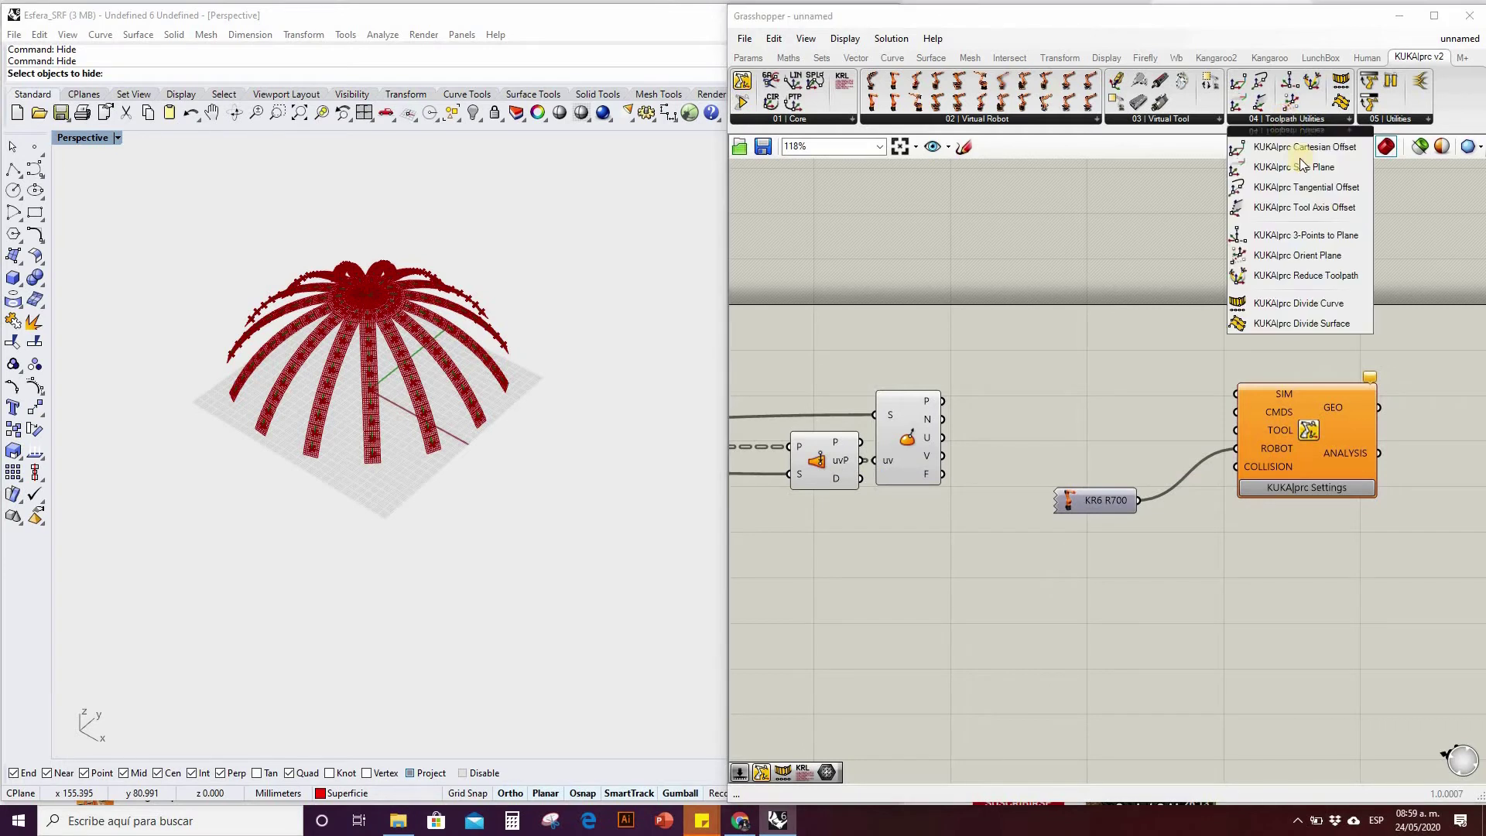
{"action": "left_click", "coordinate": [1198, 123]}
{"action": "left_click_drag", "start_coordinate": [1196, 171], "coordinate": [1252, 430]}
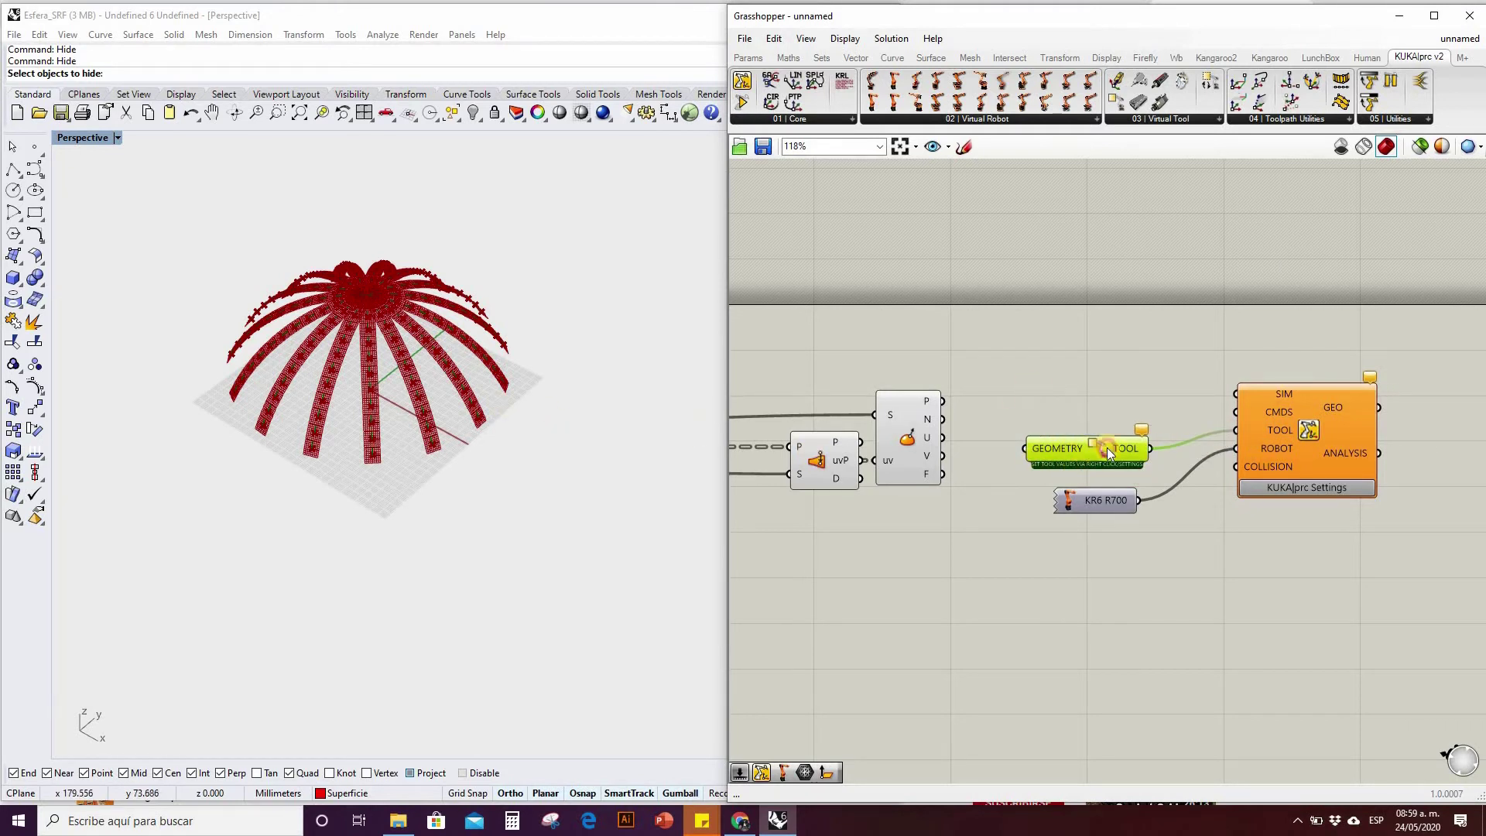
Widen the Rhino window to expose the layer list and turn on the Tool layer.
{"action": "scroll", "coordinate": [431, 431], "scroll_direction": "down", "scroll_amount": 3}
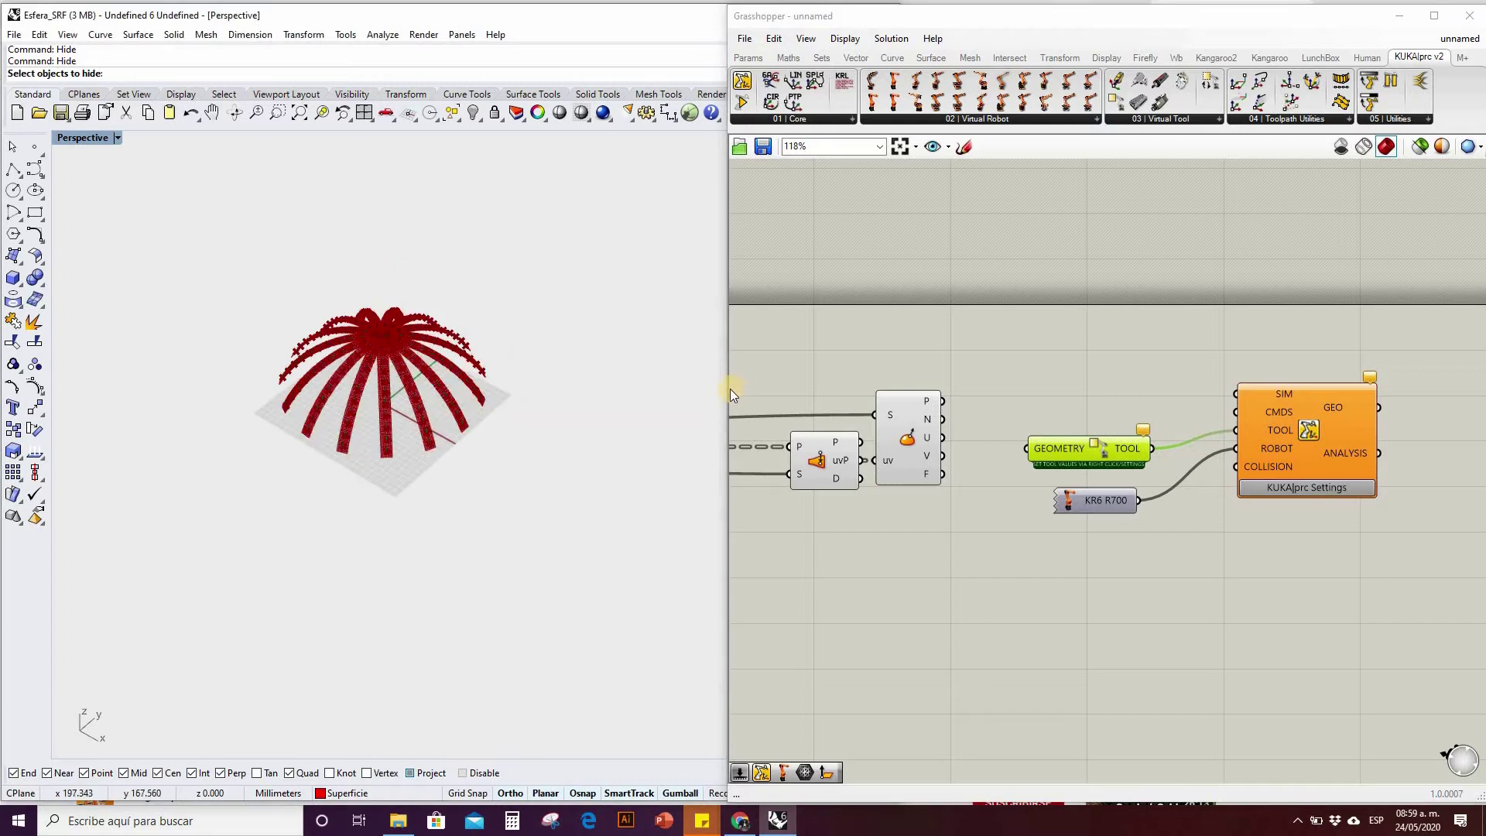
{"action": "left_click_drag", "start_coordinate": [726, 388], "coordinate": [894, 405]}
{"action": "left_click", "coordinate": [884, 209]}
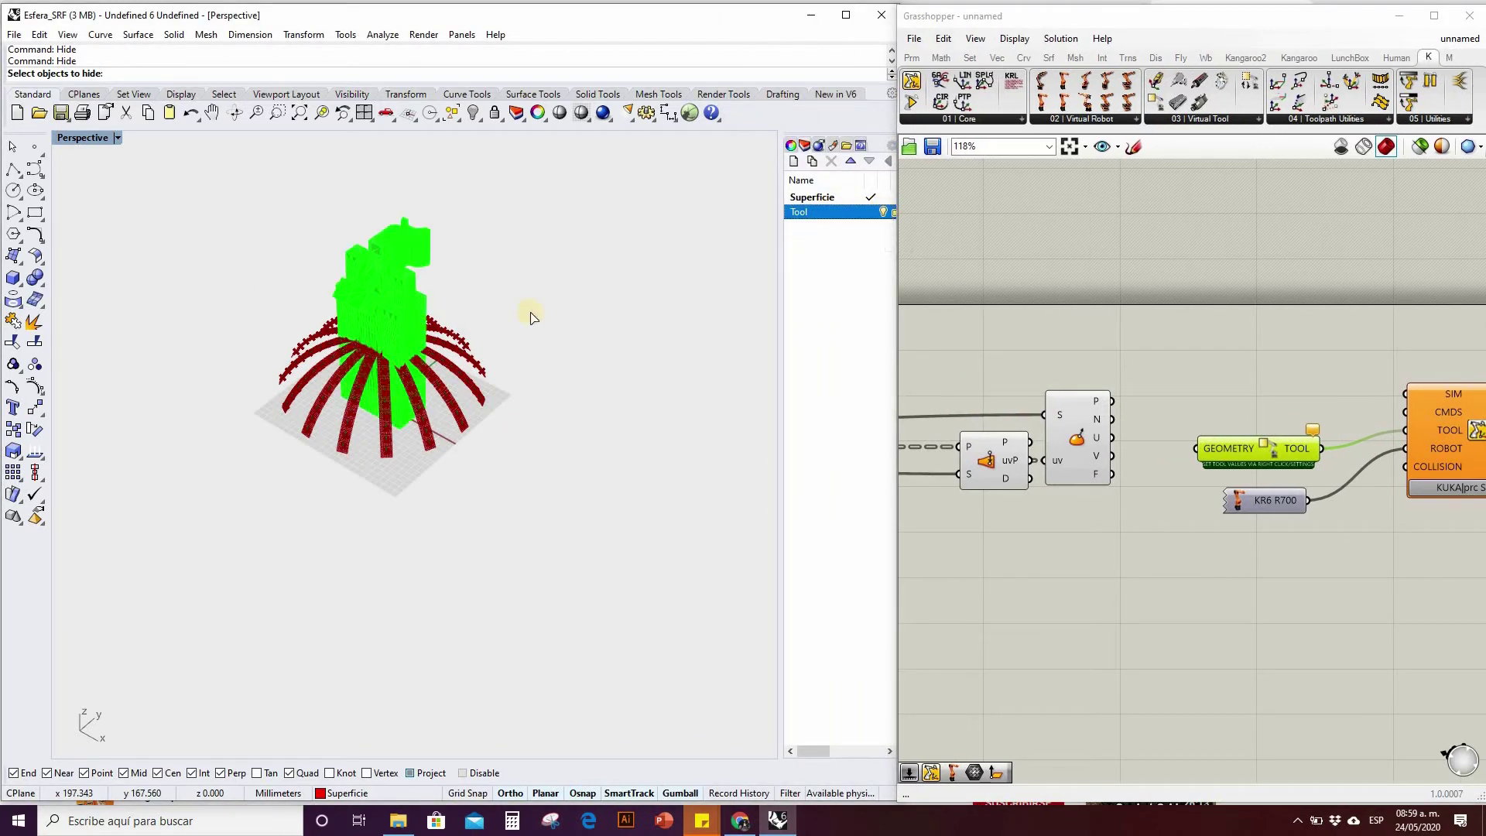
Add a Mesh parameter between Evaluate Surface and the custom tool component, and set it to the tool mesh in Rhino.
{"action": "left_click", "coordinate": [912, 57]}
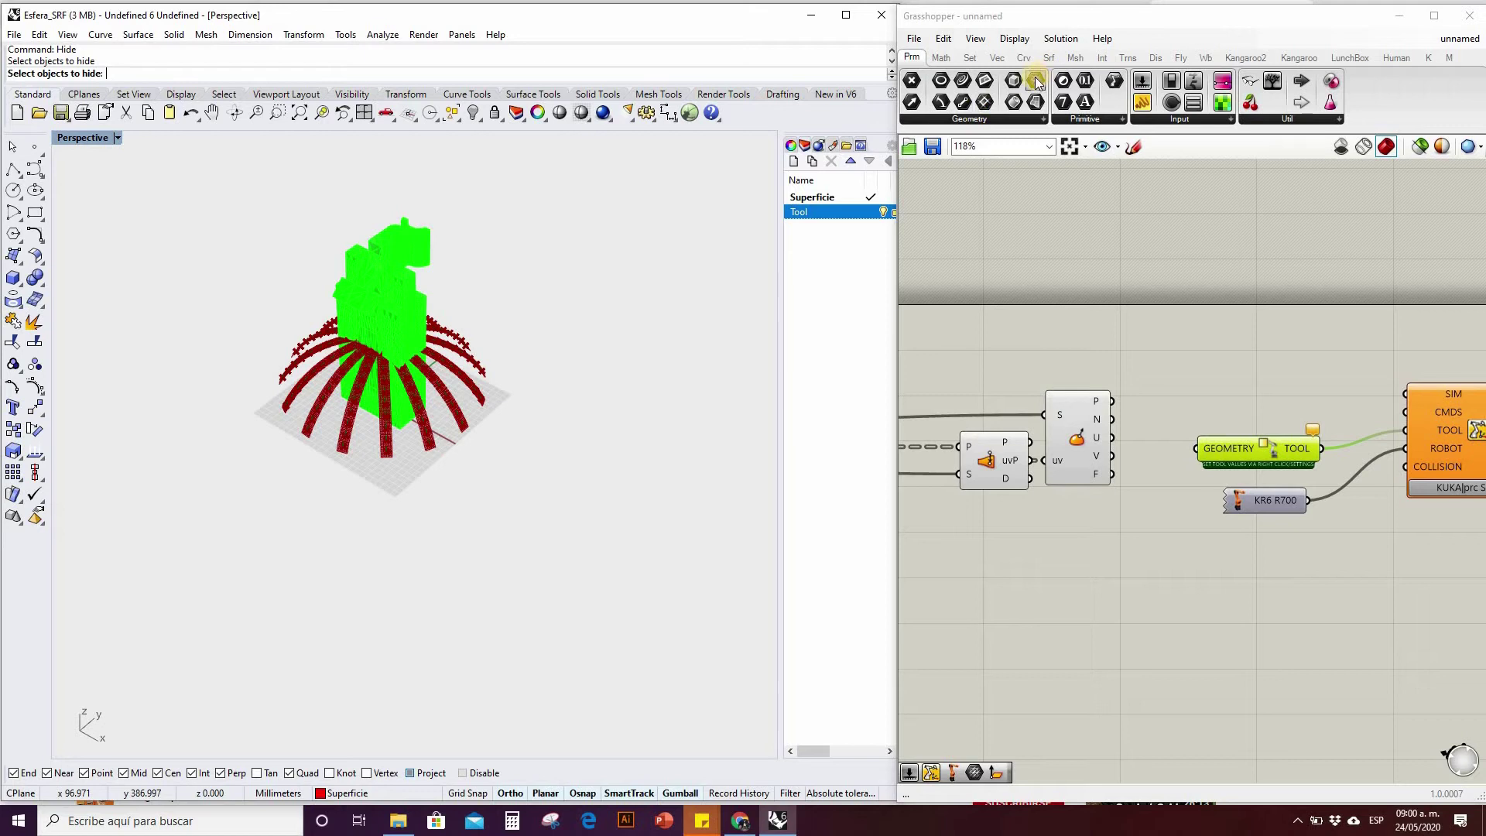
{"action": "left_click_drag", "start_coordinate": [1035, 82], "coordinate": [1146, 412]}
{"action": "scroll", "coordinate": [1165, 545], "scroll_direction": "up", "scroll_amount": 2}
{"action": "left_click", "coordinate": [385, 275]}
{"action": "left_click", "coordinate": [386, 295]}
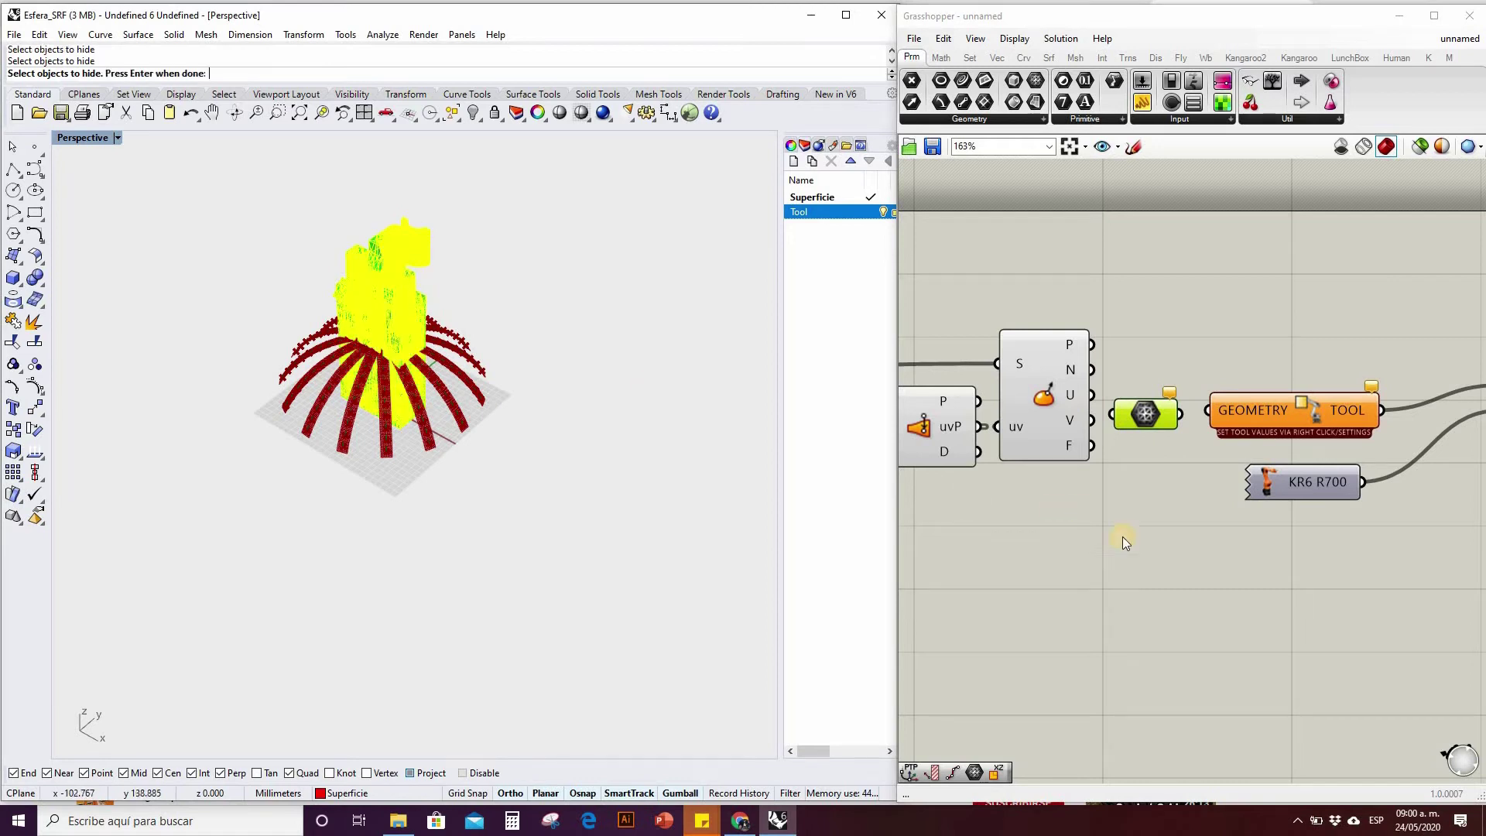
{"action": "left_click", "coordinate": [1179, 409]}
{"action": "scroll", "coordinate": [1144, 416], "scroll_direction": "up", "scroll_amount": 2}
{"action": "right_click", "coordinate": [1143, 416]}
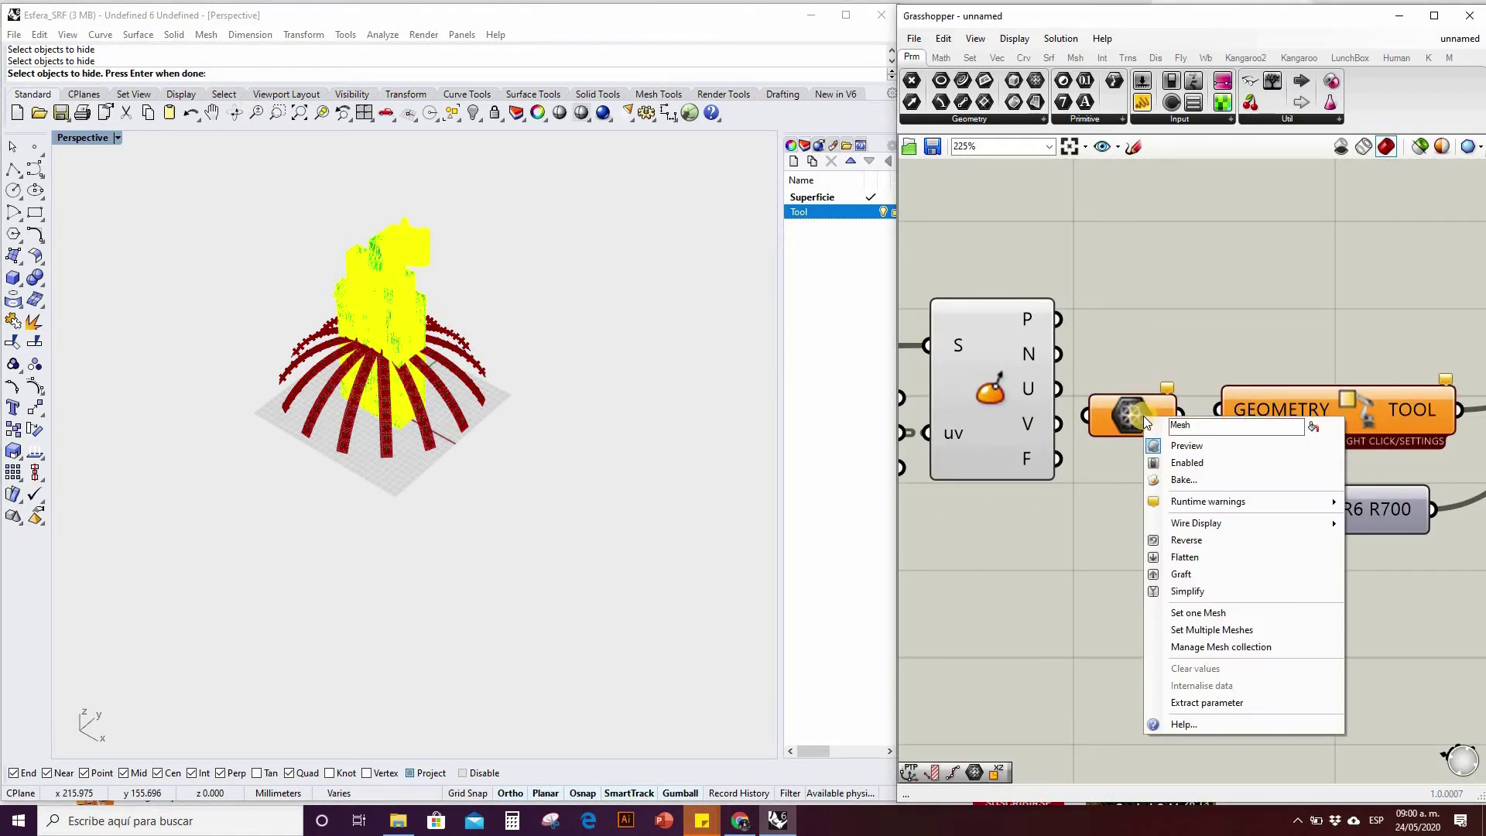
{"action": "left_click", "coordinate": [1231, 613]}
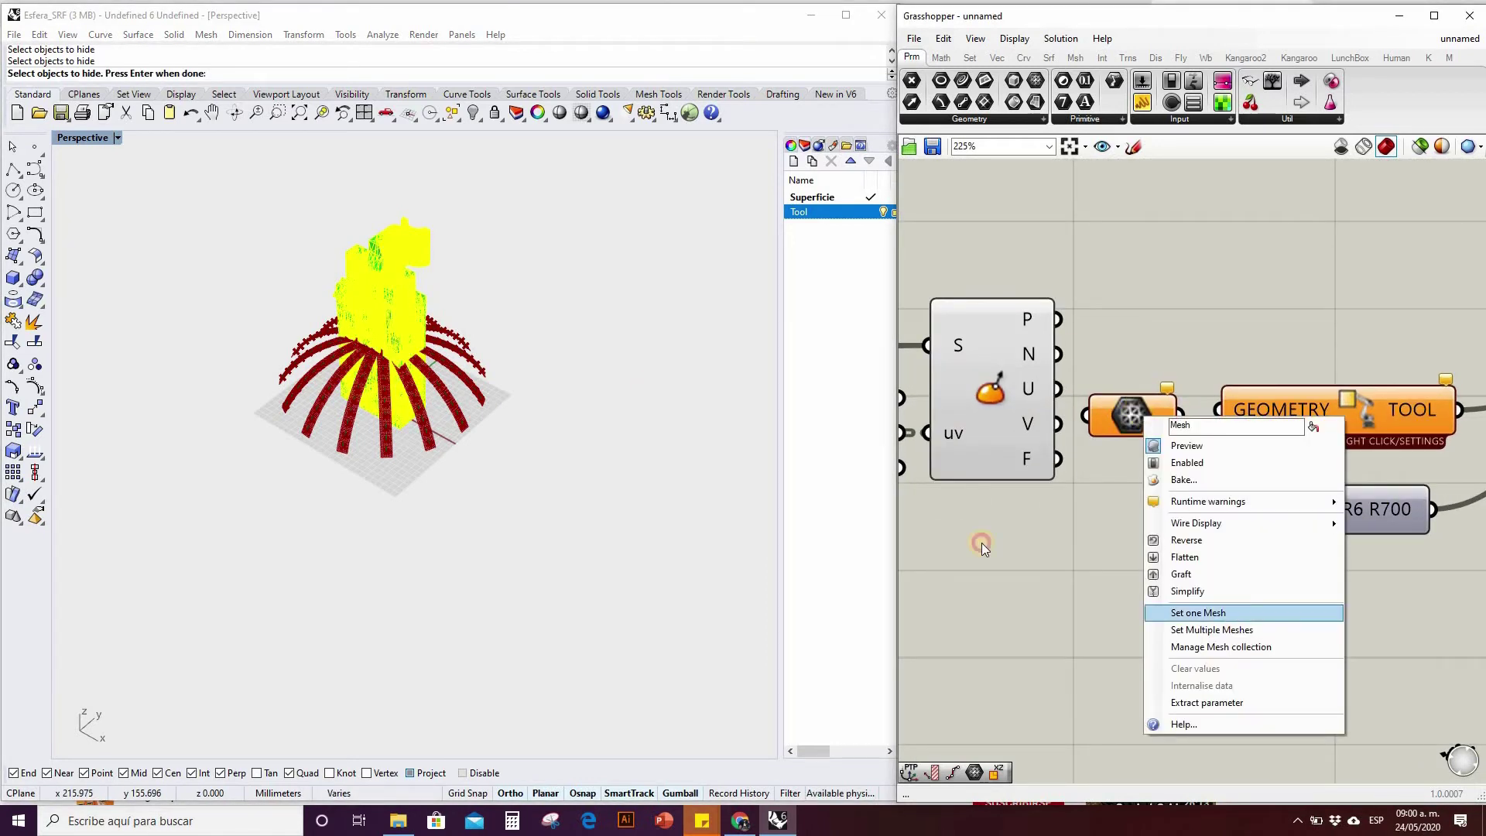
{"action": "left_click", "coordinate": [379, 297]}
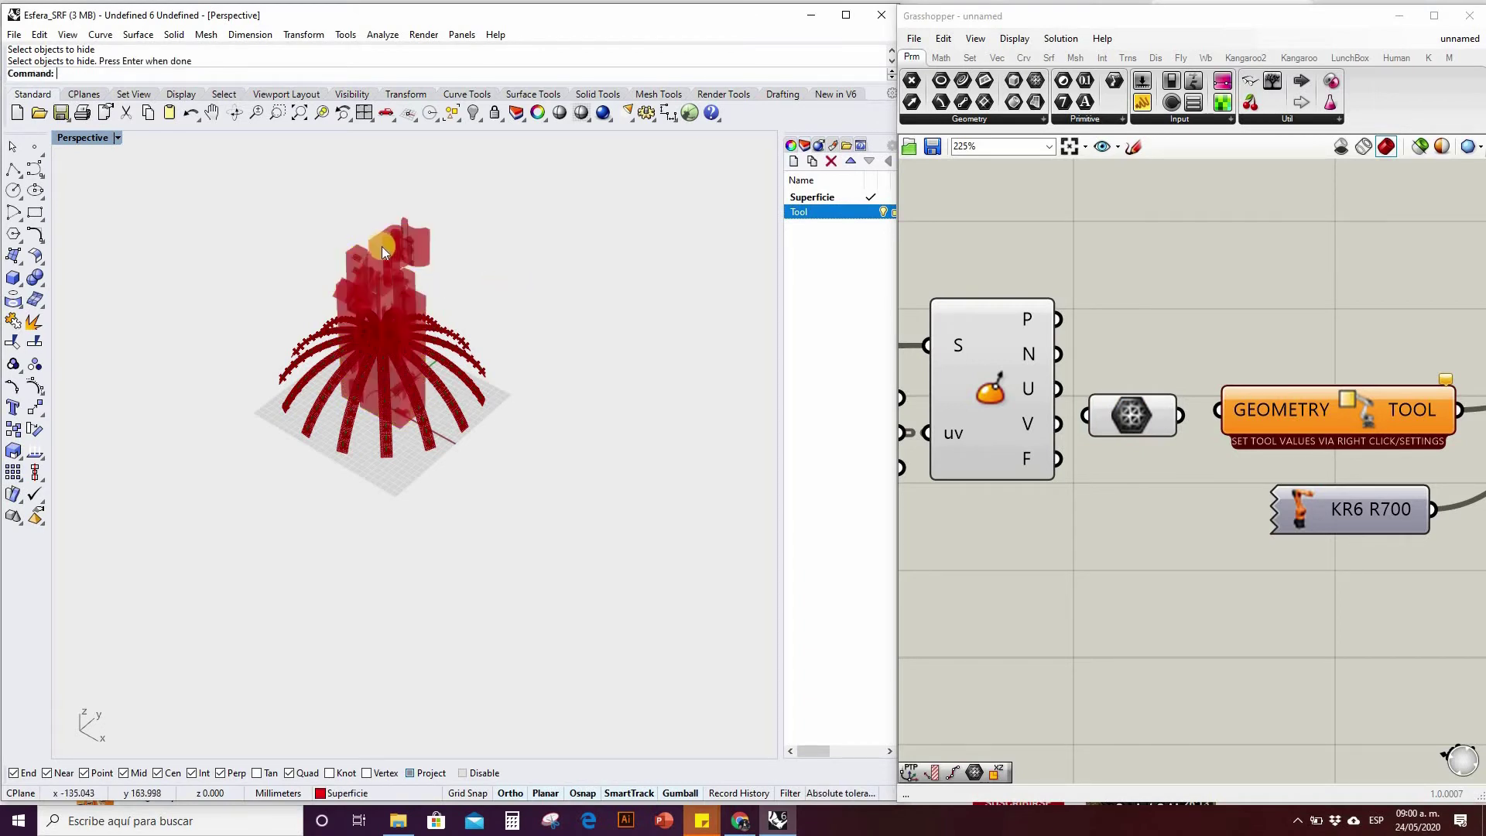
{"action": "mouse_move", "coordinate": [1131, 413]}
{"action": "left_mouse_down"}
{"action": "mouse_move", "coordinate": [1162, 350]}
{"action": "mouse_move", "coordinate": [1150, 415]}
{"action": "left_mouse_up"}
Turn off the Tool layer in Rhino and inspect the referenced mesh preview over the dome.
{"action": "left_click", "coordinate": [718, 393]}
{"action": "scroll", "coordinate": [483, 390], "scroll_direction": "down", "scroll_amount": 6}
{"action": "scroll", "coordinate": [429, 325], "scroll_direction": "up", "scroll_amount": 6}
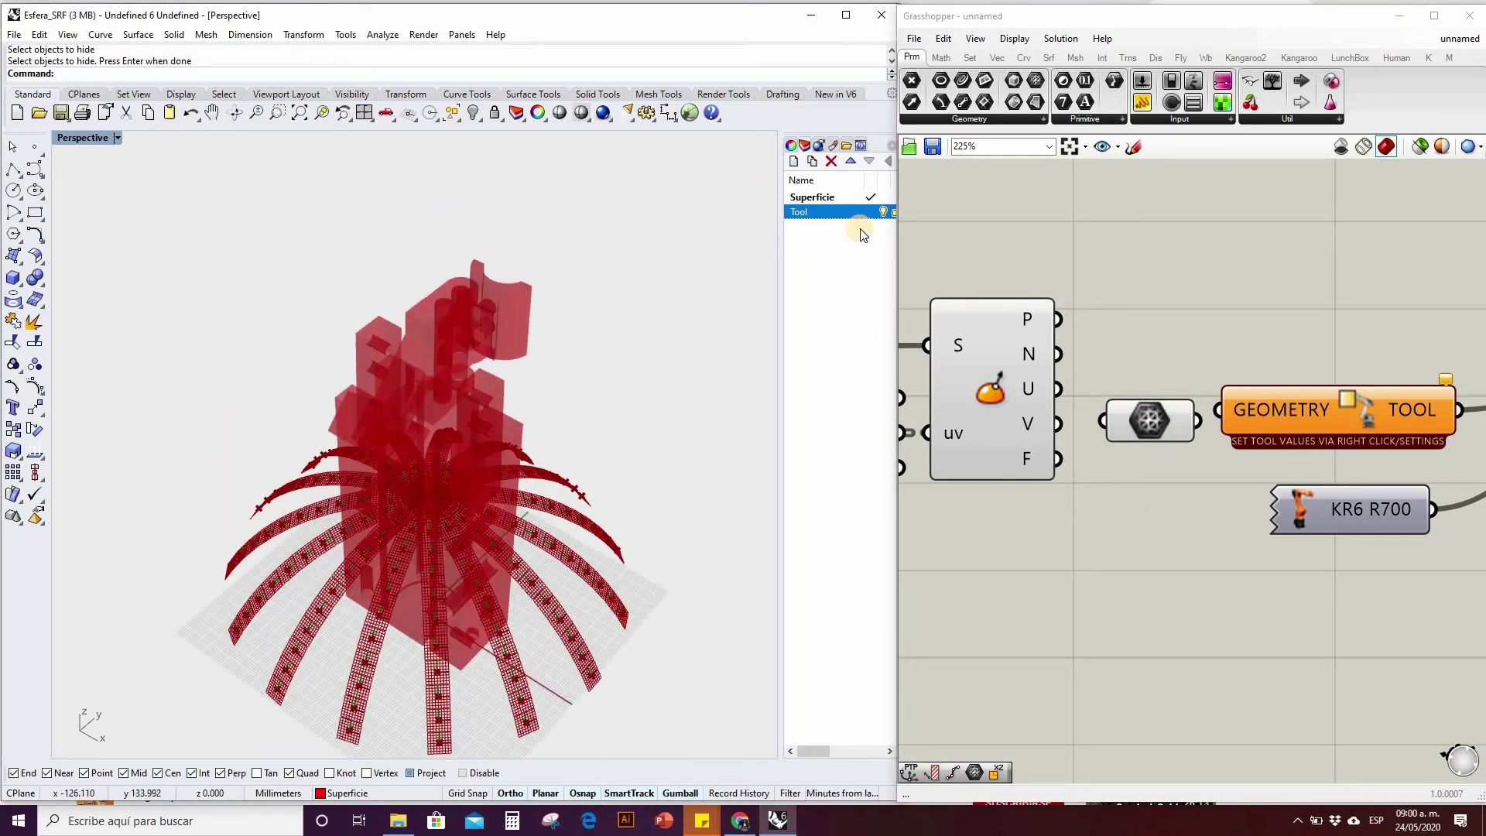
{"action": "left_click", "coordinate": [882, 212]}
{"action": "scroll", "coordinate": [621, 301], "scroll_direction": "down", "scroll_amount": 6}
{"action": "scroll", "coordinate": [622, 347], "scroll_direction": "up", "scroll_amount": 3}
{"action": "right_click_drag", "start_coordinate": [579, 357], "coordinate": [456, 417]}
{"action": "scroll", "coordinate": [457, 417], "scroll_direction": "up", "scroll_amount": 3}
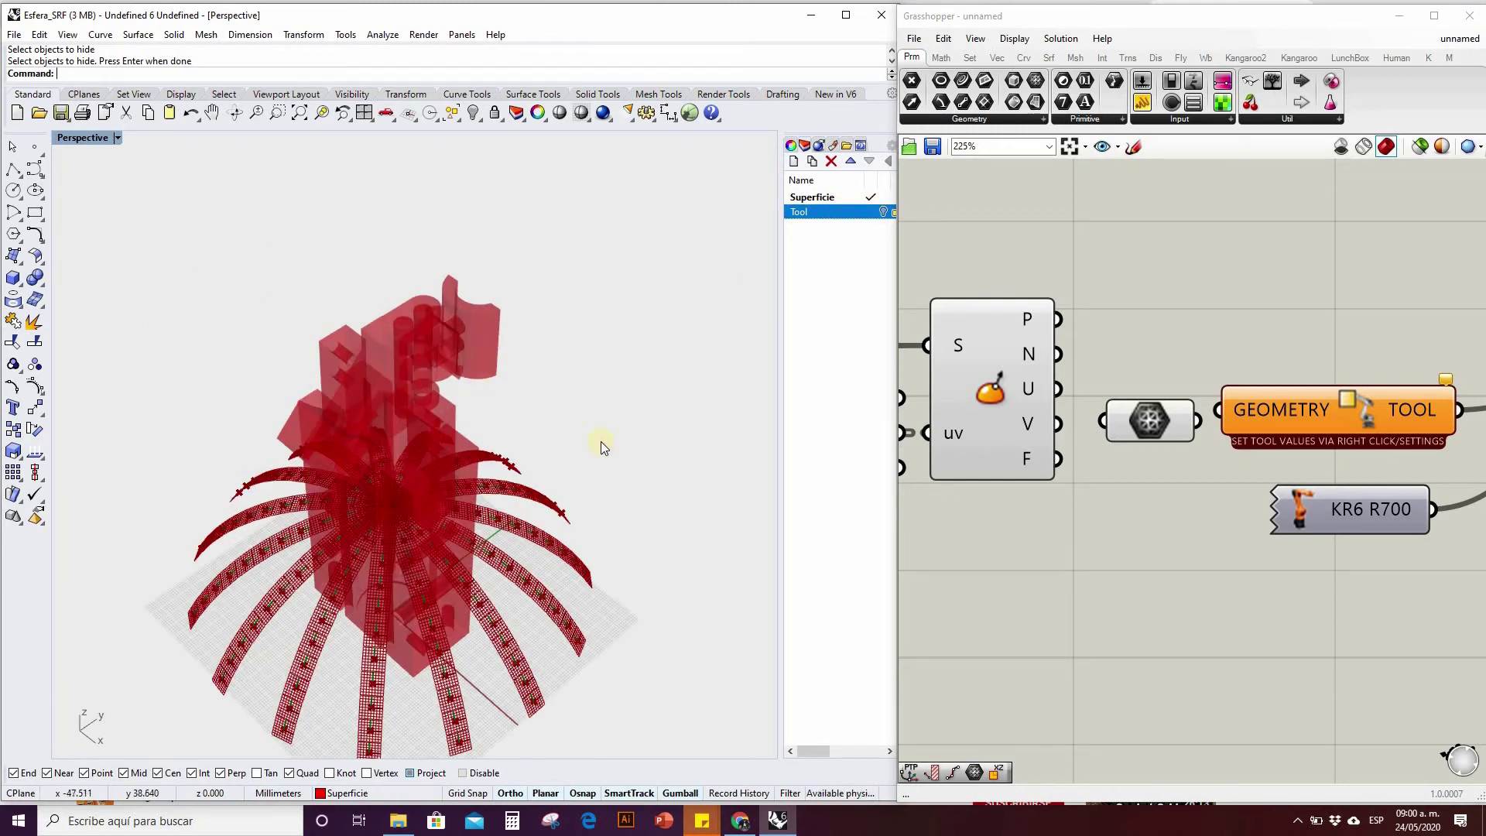
Connect the Mesh parameter to the GEOMETRY input of the custom tool component and space the two slightly apart.
{"action": "left_click_drag", "start_coordinate": [1145, 418], "coordinate": [1278, 383]}
{"action": "scroll", "coordinate": [1135, 395], "scroll_direction": "down", "scroll_amount": 4}
{"action": "scroll", "coordinate": [1260, 384], "scroll_direction": "up", "scroll_amount": 3}
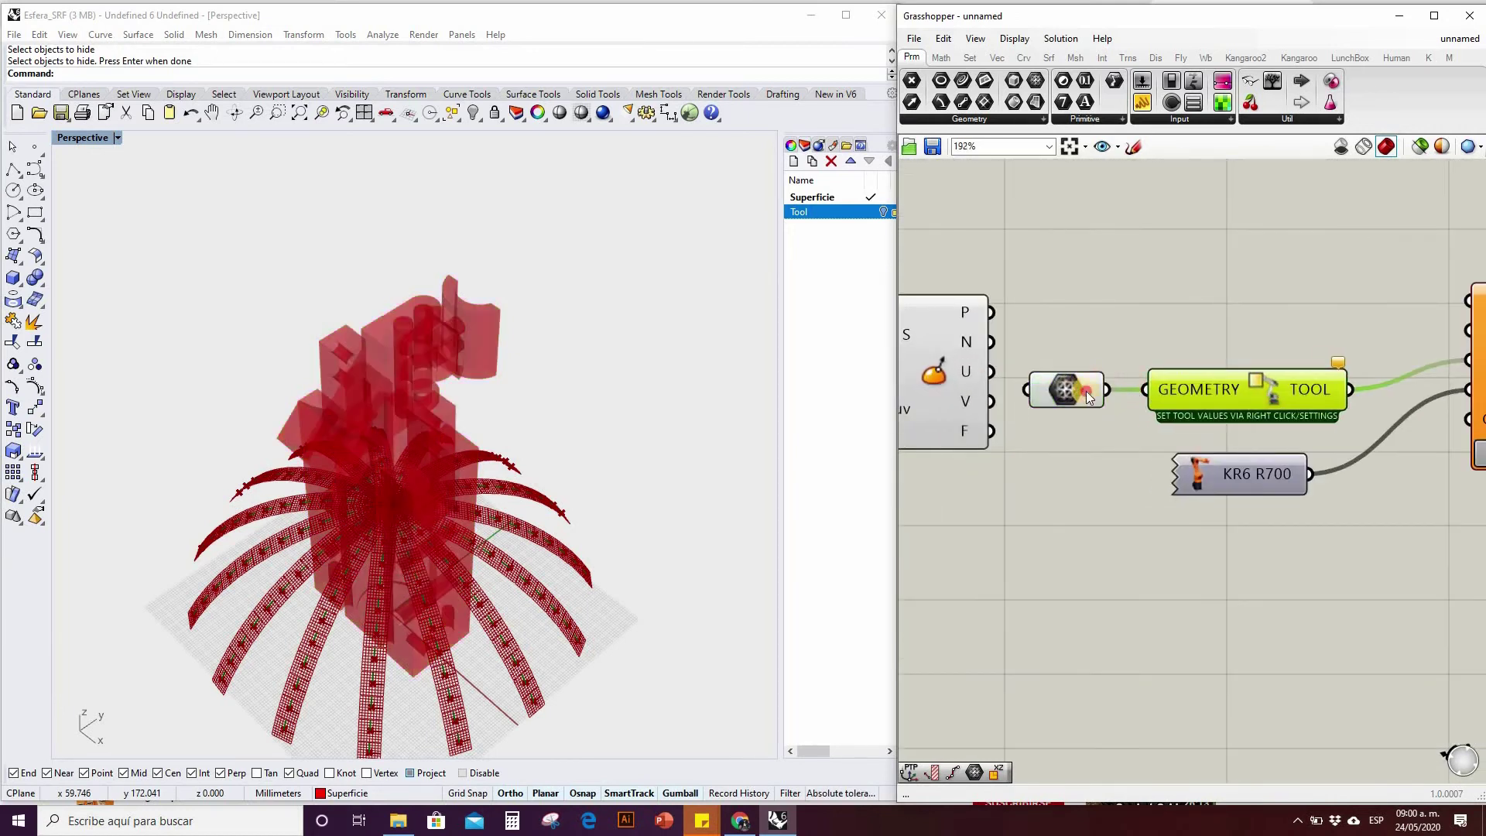
{"action": "left_click_drag", "start_coordinate": [1079, 388], "coordinate": [1097, 388]}
Open the custom tool's settings and set Tool Y to 25.
{"action": "right_click", "coordinate": [1260, 401]}
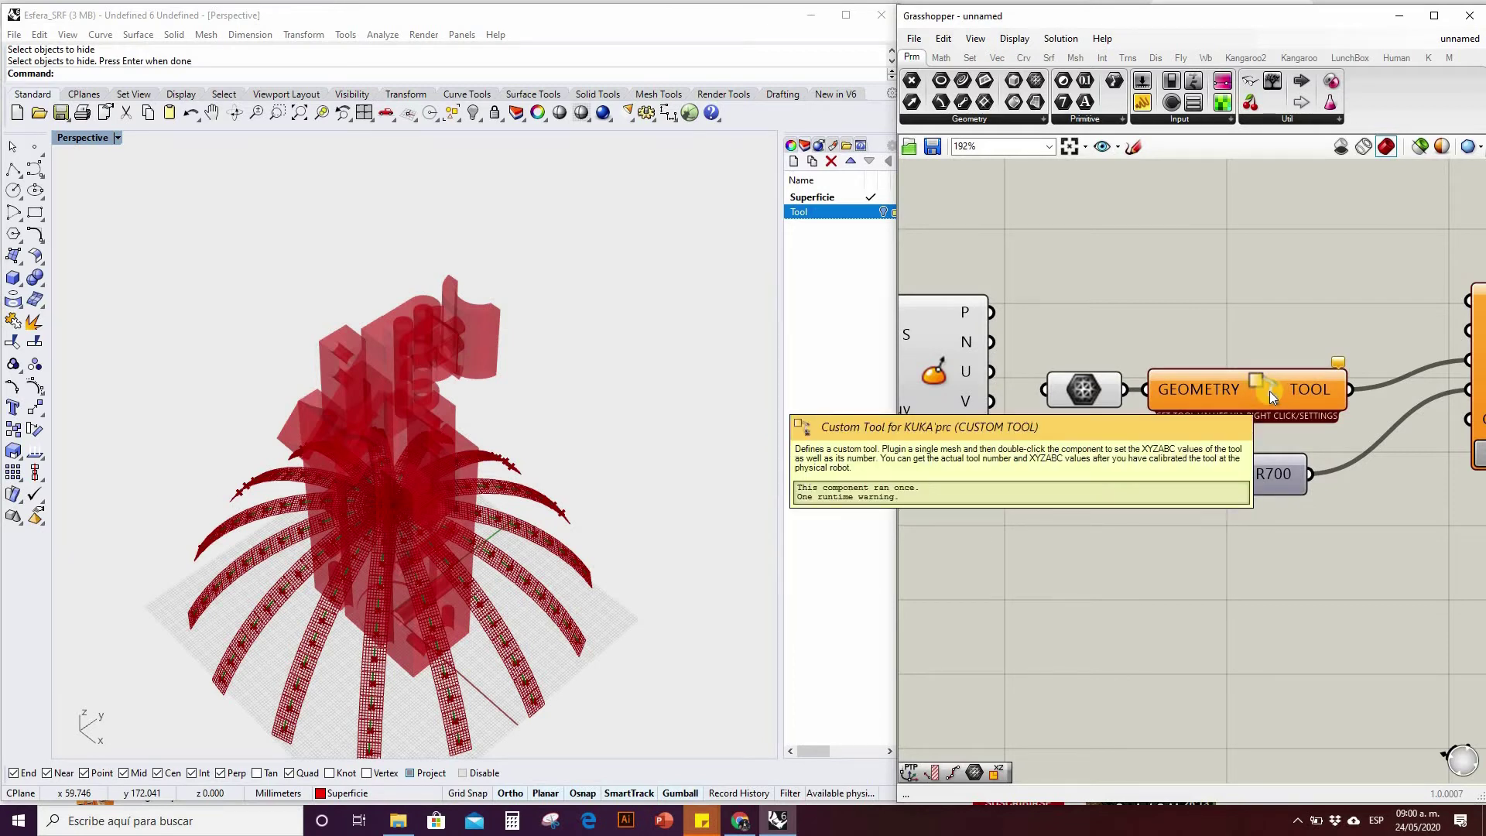
{"action": "right_click", "coordinate": [1266, 390]}
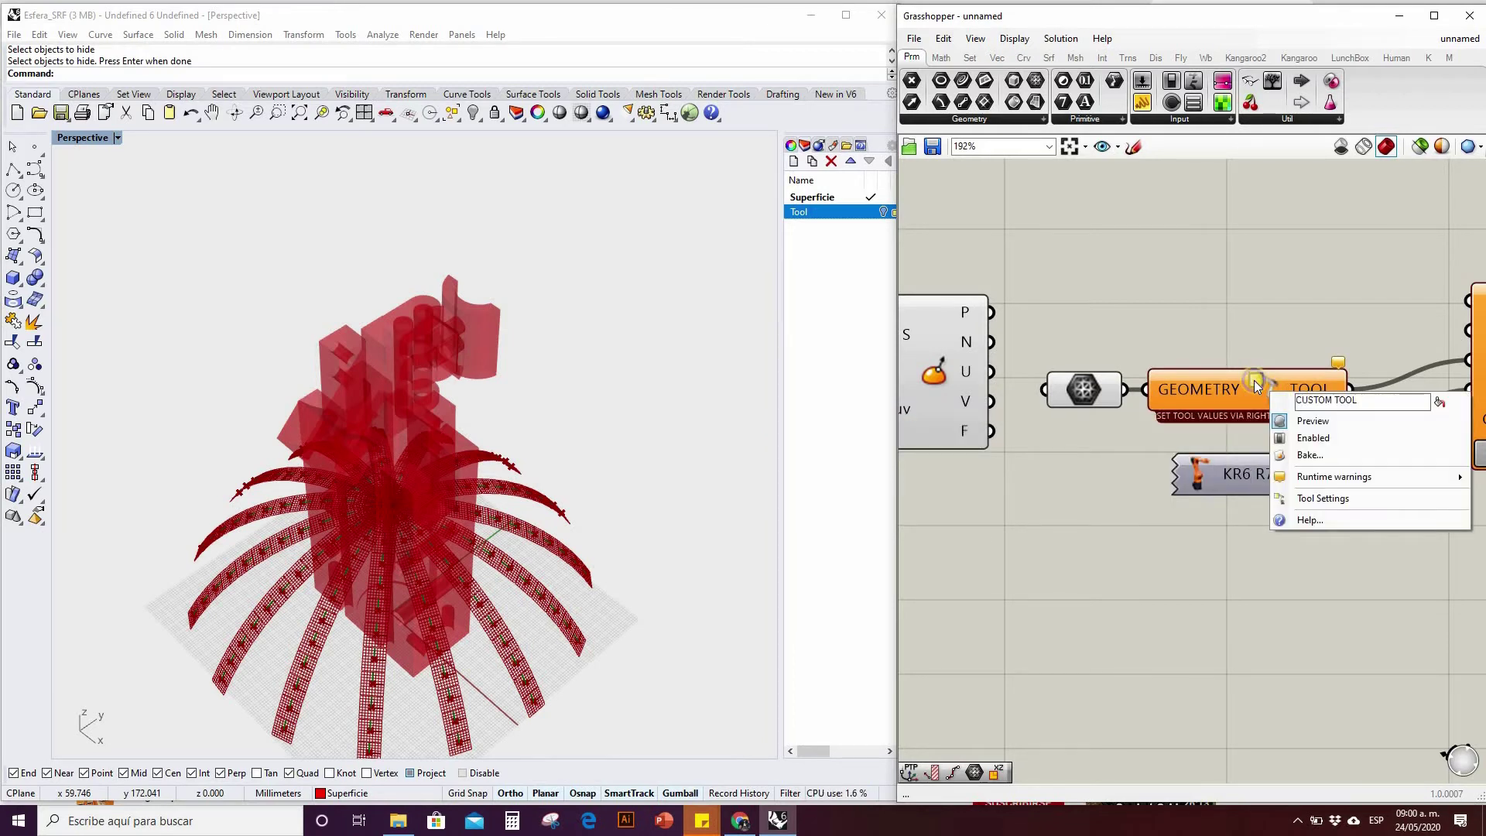
{"action": "right_click", "coordinate": [1247, 378]}
{"action": "left_click", "coordinate": [1301, 486]}
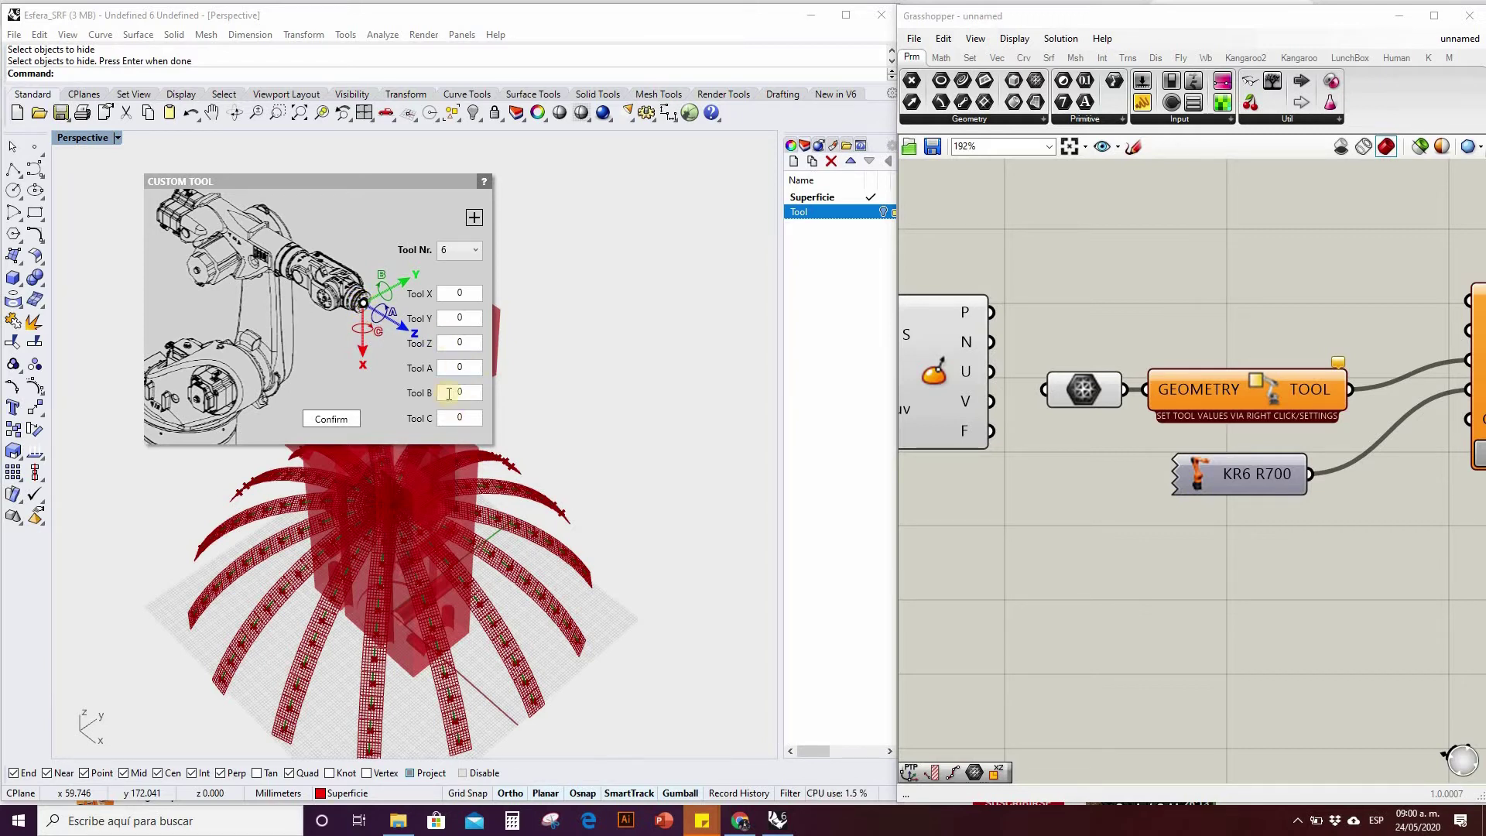
{"action": "left_click", "coordinate": [469, 291]}
{"action": "left_click", "coordinate": [450, 321]}
{"action": "double_click", "coordinate": [450, 323]}
{"action": "type", "text": "25"}
Set Tool Z to 140 and Tool B to -90, keep tool number 6, and confirm the custom tool settings.
{"action": "left_click", "coordinate": [445, 342]}
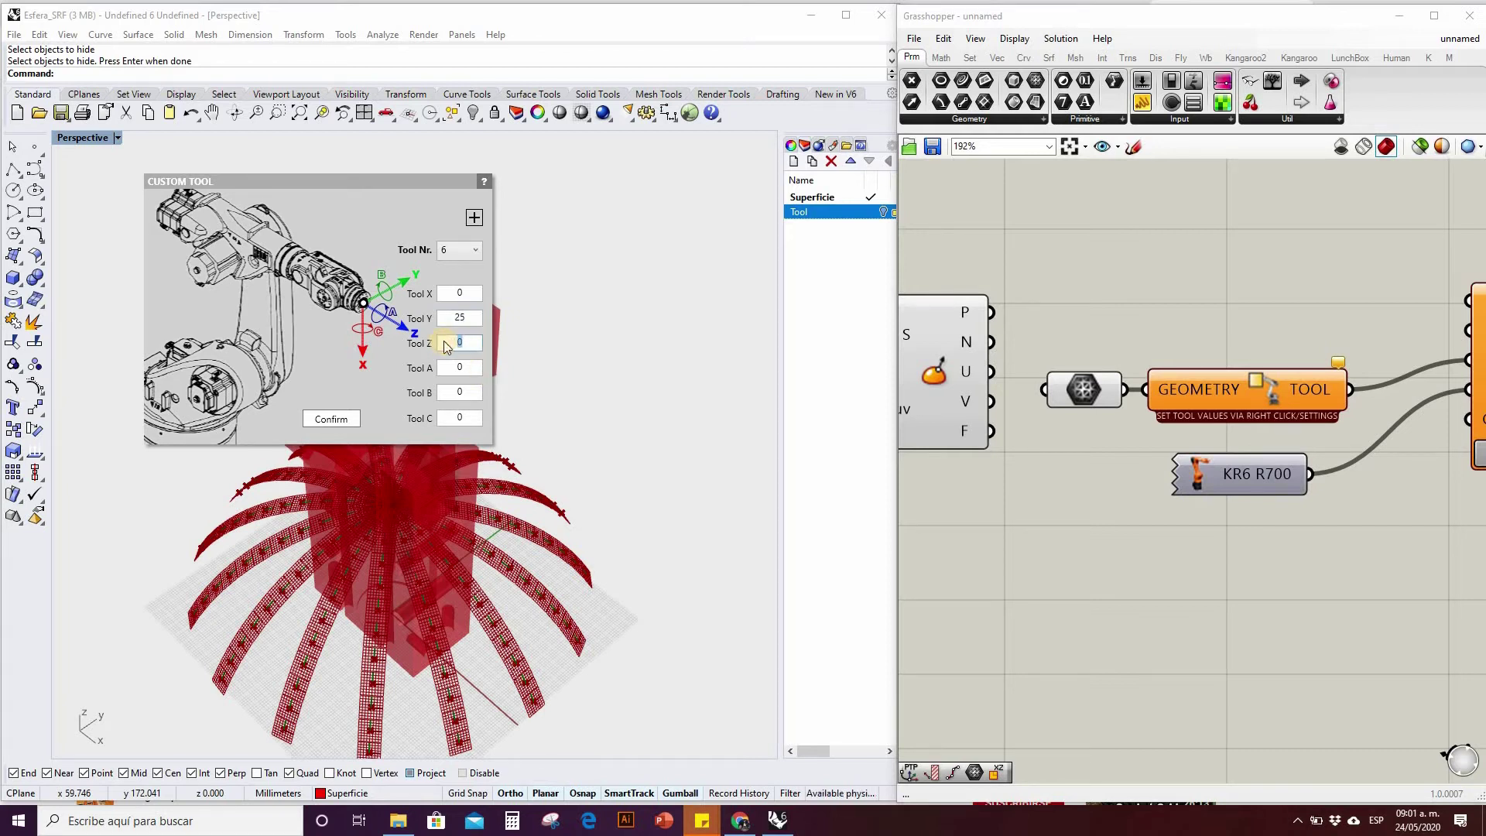
{"action": "type", "text": "140"}
{"action": "key", "text": "Tab"}
{"action": "key", "text": "Tab"}
{"action": "left_click", "coordinate": [435, 387]}
{"action": "left_click_drag", "start_coordinate": [434, 381], "coordinate": [434, 373]}
{"action": "type", "text": "-90"}
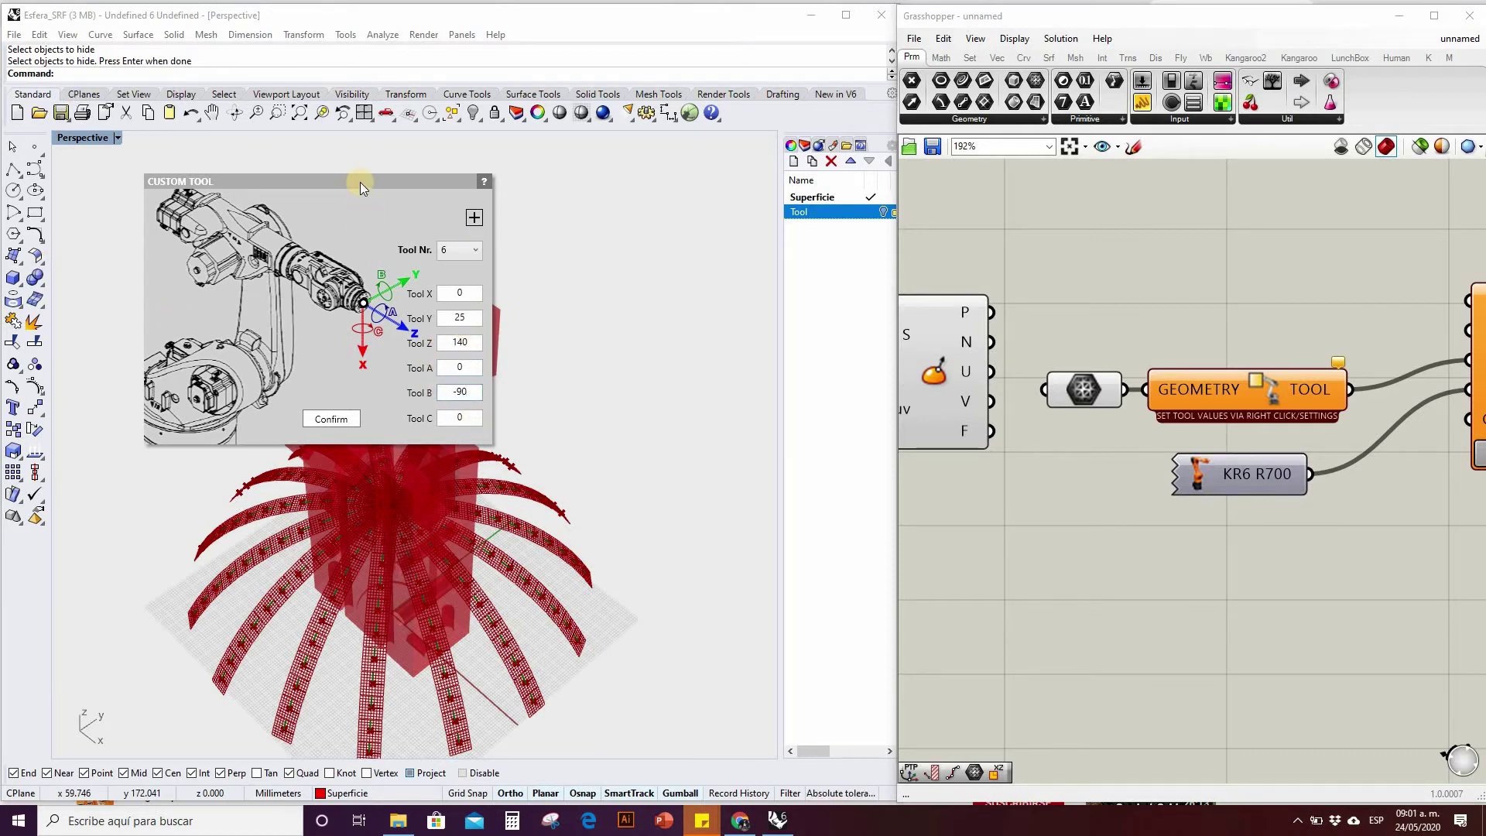
{"action": "left_click", "coordinate": [467, 252]}
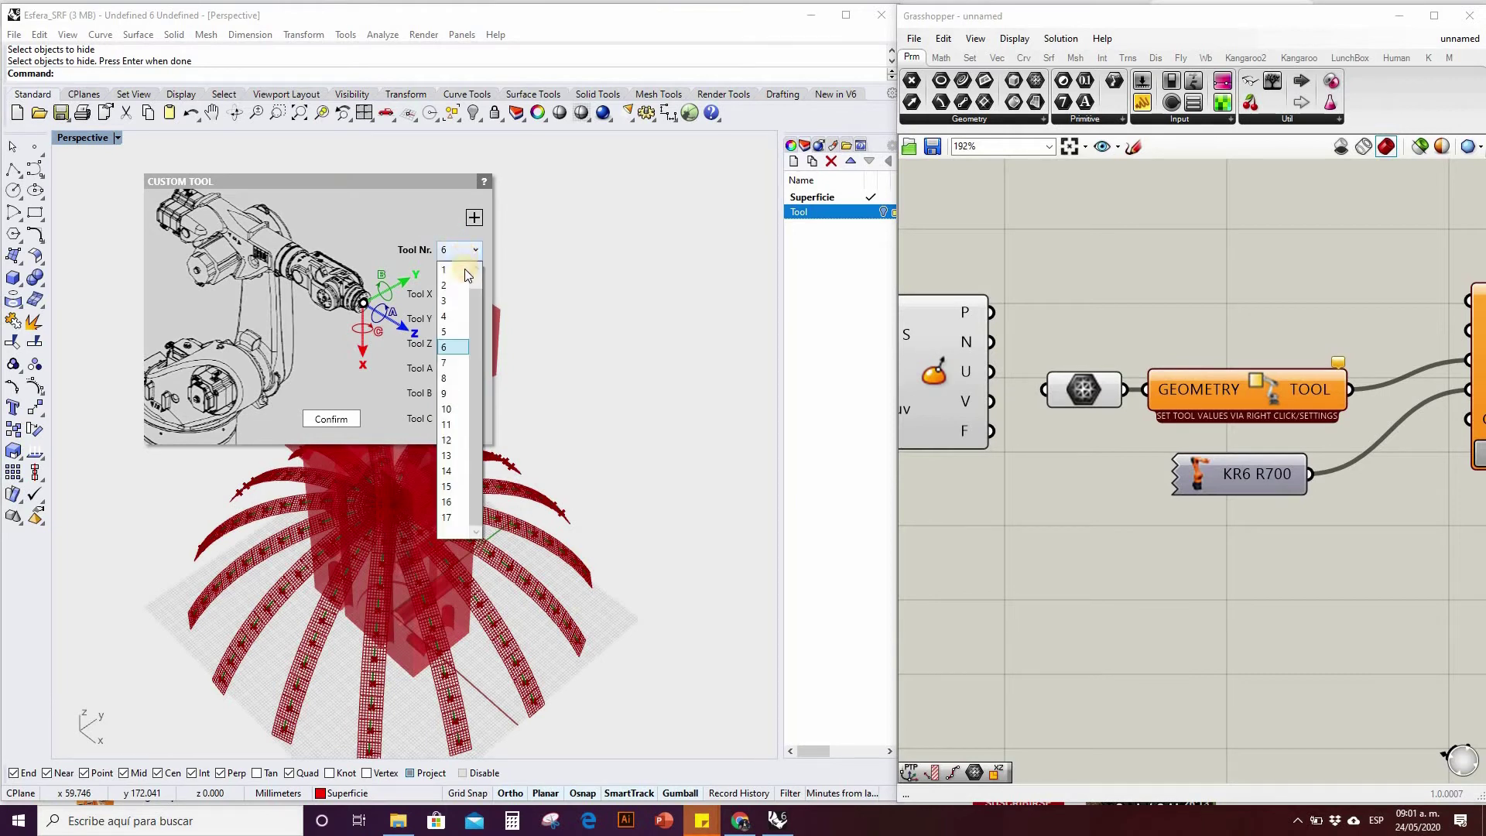
{"action": "left_click", "coordinate": [467, 261]}
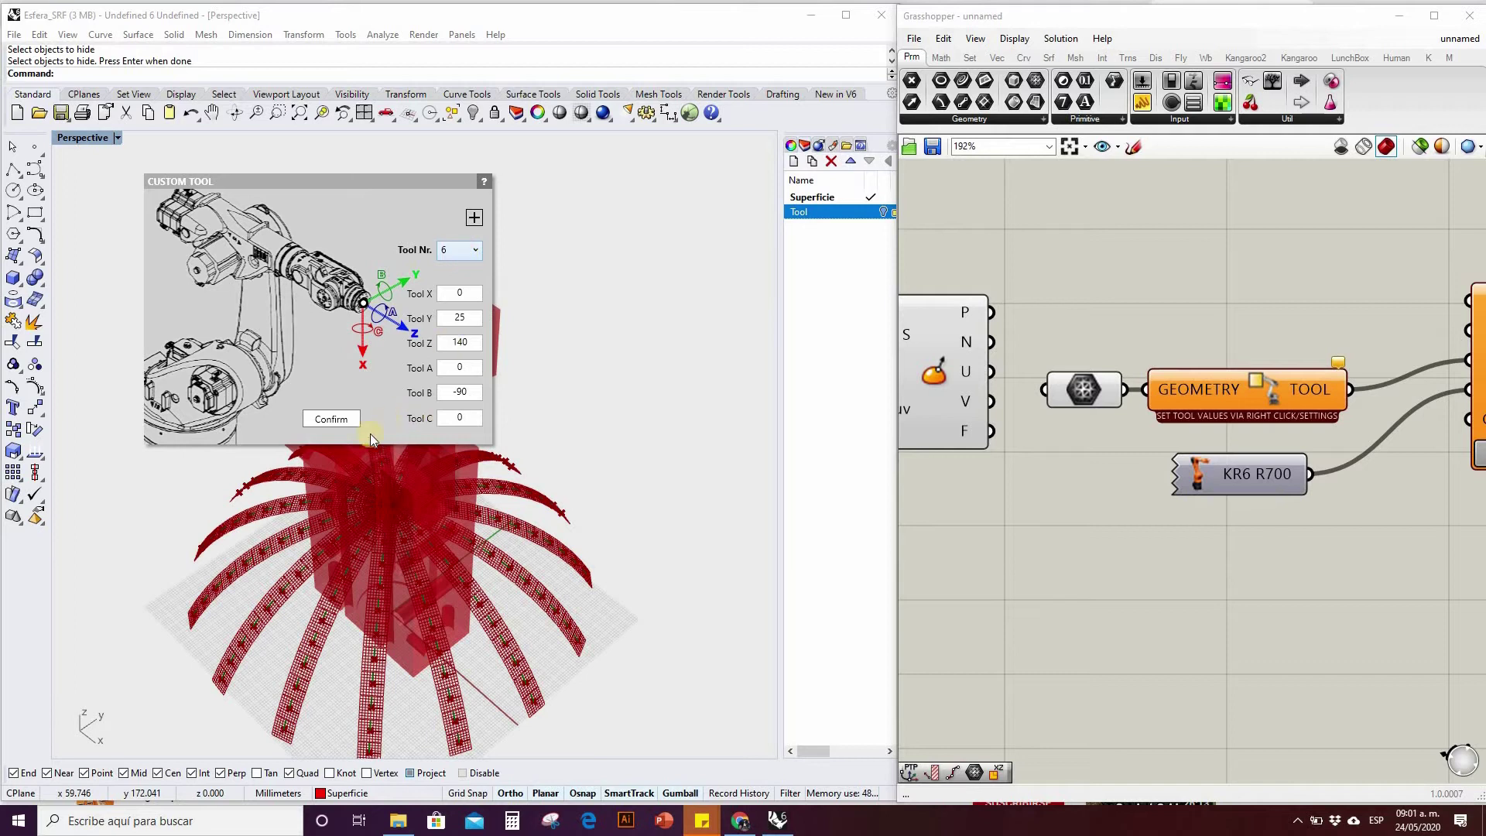
{"action": "left_click", "coordinate": [331, 419]}
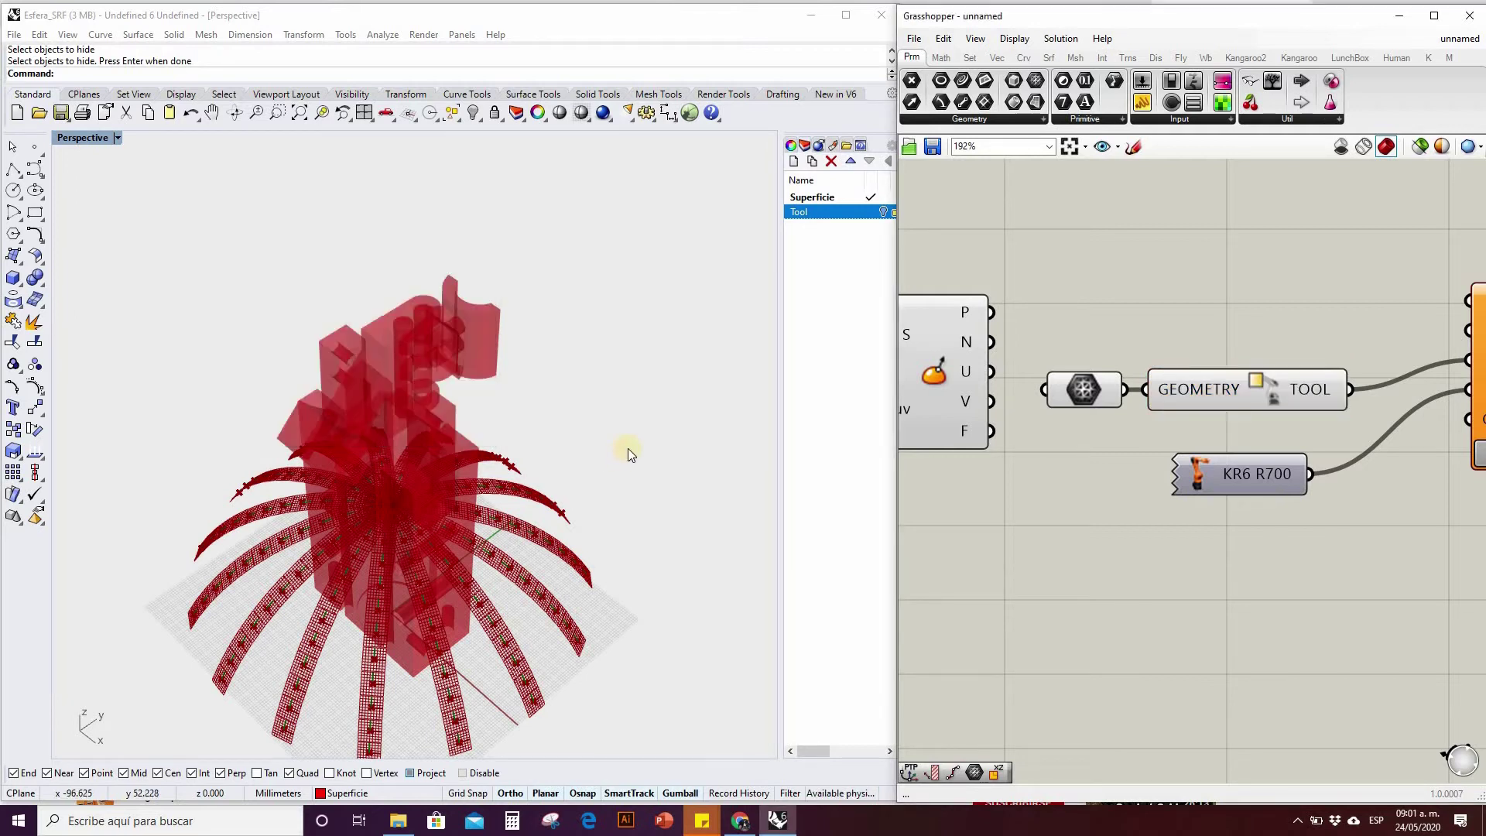
Disable the preview of the Mesh parameter, the custom tool and the KR6 R700 robot component.
{"action": "scroll", "coordinate": [418, 399], "scroll_direction": "down", "scroll_amount": 15}
{"action": "scroll", "coordinate": [1067, 410], "scroll_direction": "down", "scroll_amount": 3}
{"action": "left_click_drag", "start_coordinate": [1276, 497], "coordinate": [1070, 334]}
{"action": "middle_click", "coordinate": [1070, 335]}
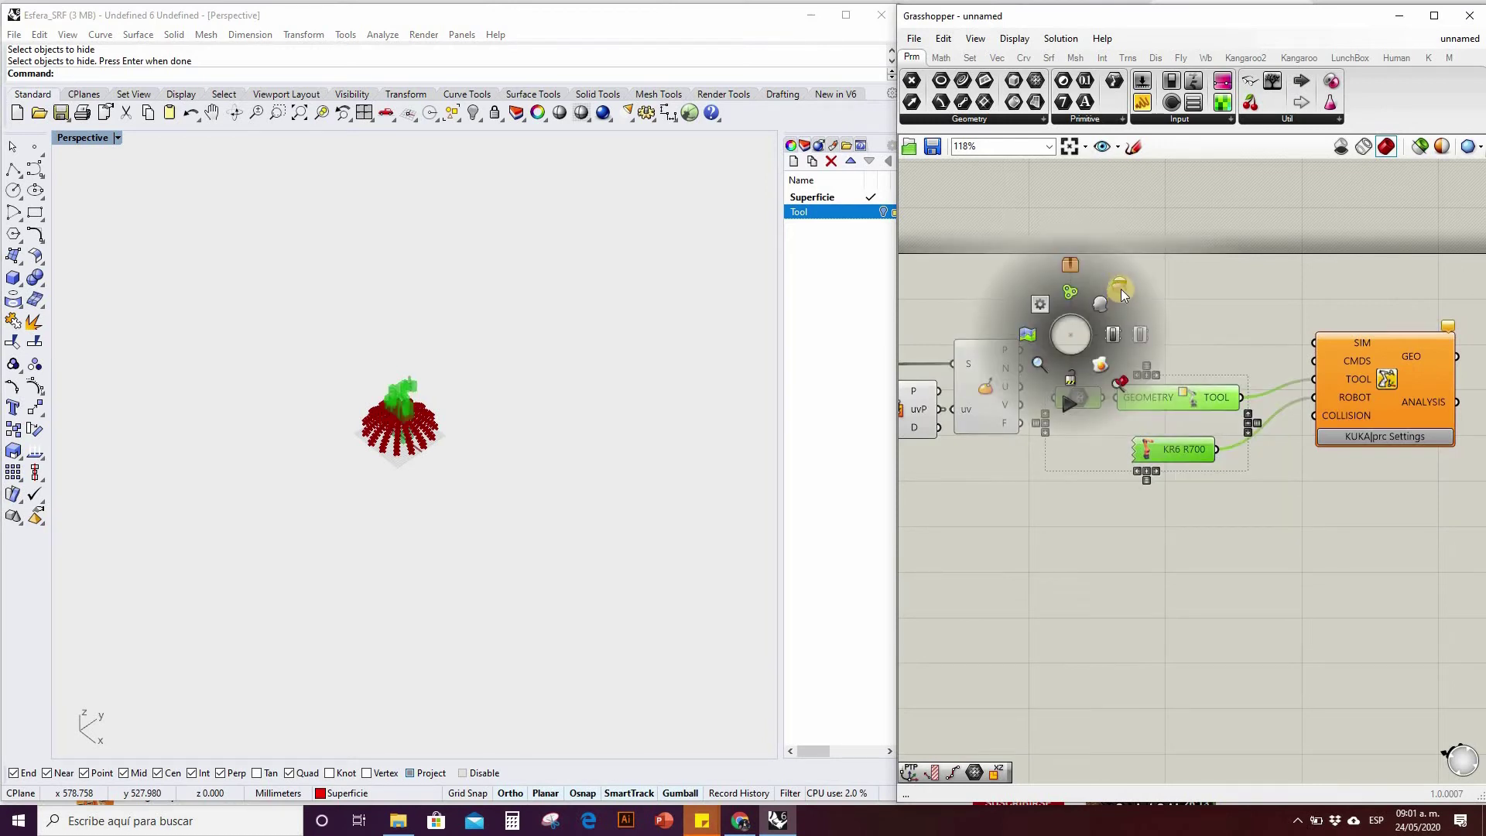
{"action": "left_click", "coordinate": [1121, 287]}
{"action": "left_click", "coordinate": [1275, 480]}
{"action": "right_click_drag", "start_coordinate": [1390, 392], "coordinate": [1350, 407]}
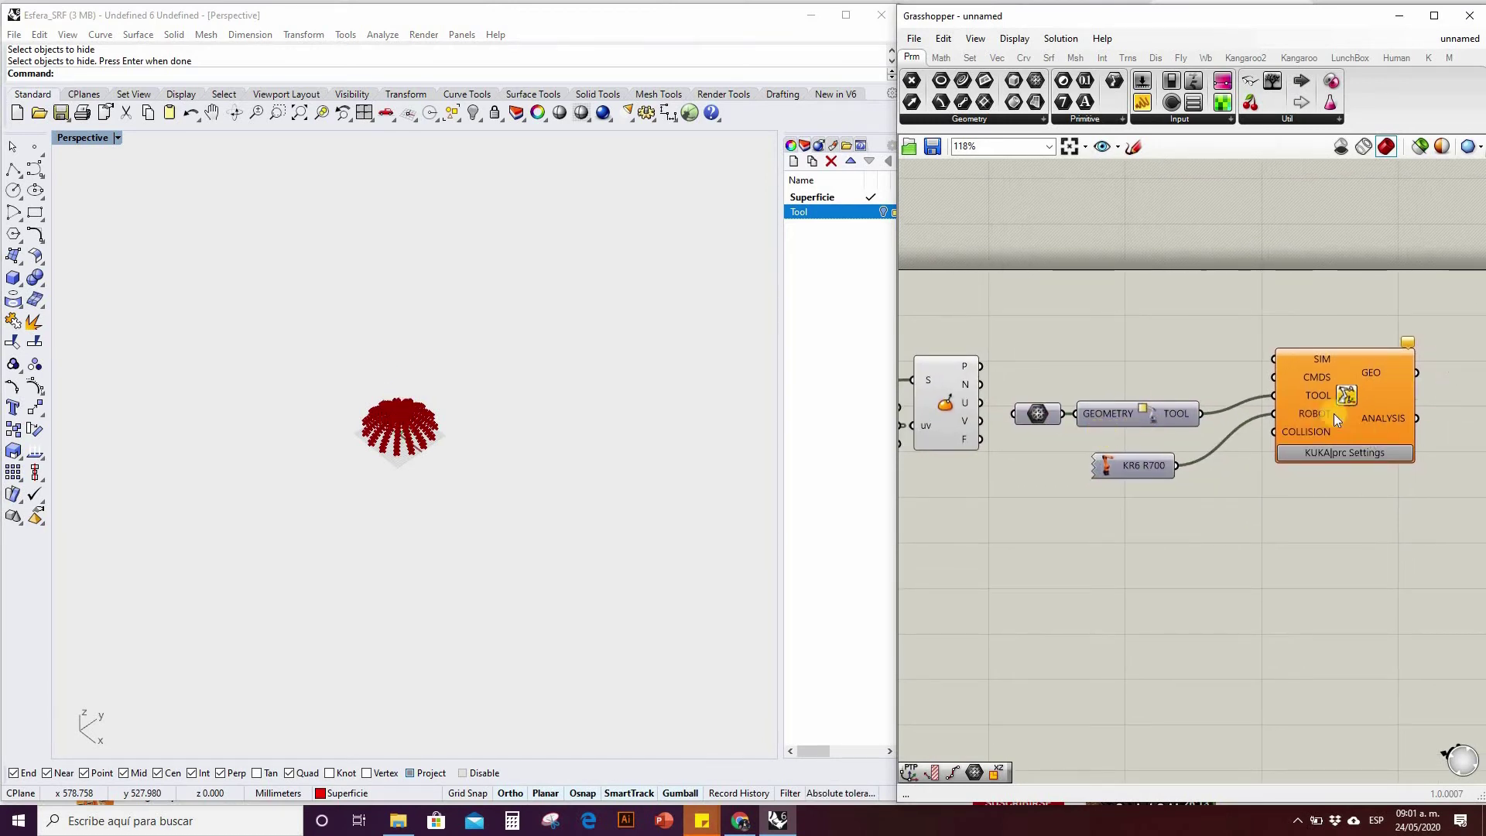
Move the mesh, tool, robot and KUKA|prc CORE components together farther from Evaluate Surface to free space for a command component.
{"action": "left_click_drag", "start_coordinate": [1409, 555], "coordinate": [1012, 309]}
{"action": "left_click_drag", "start_coordinate": [1122, 413], "coordinate": [1178, 441]}
{"action": "left_click", "coordinate": [1464, 550]}
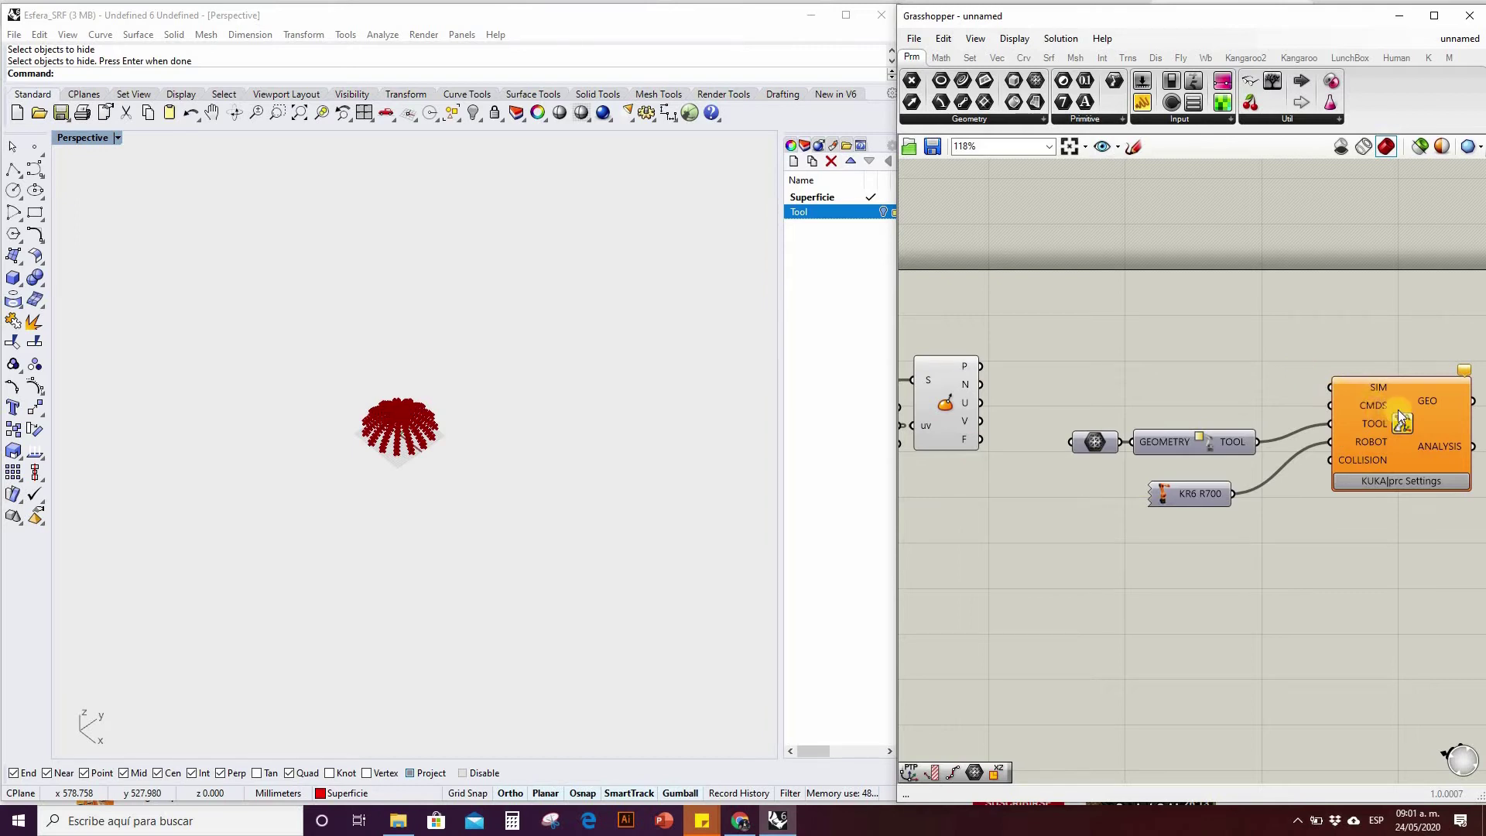
{"action": "scroll", "coordinate": [1367, 403], "scroll_direction": "up", "scroll_amount": 3}
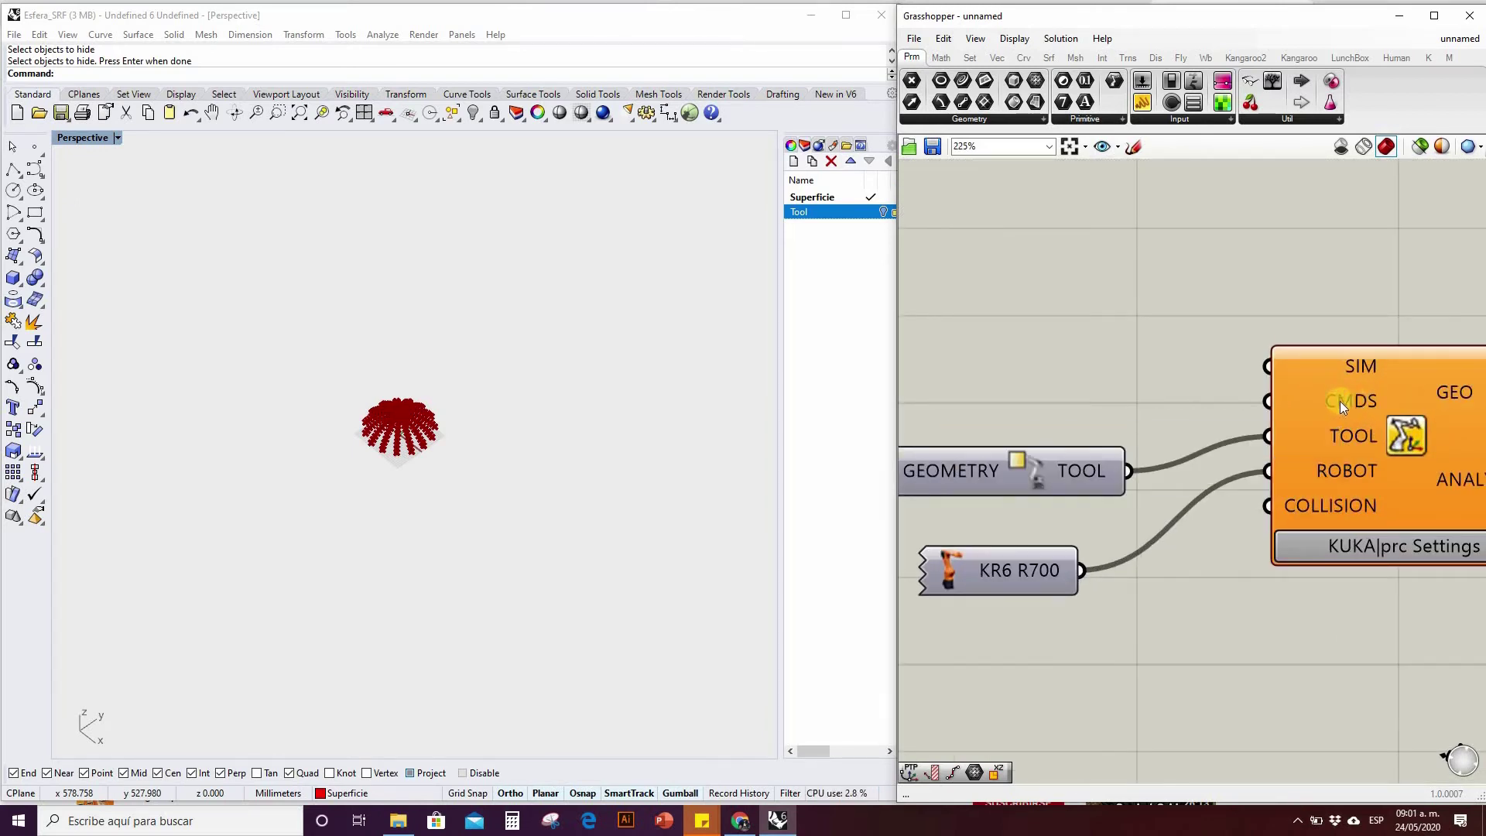
{"action": "scroll", "coordinate": [1350, 401], "scroll_direction": "down", "scroll_amount": 4}
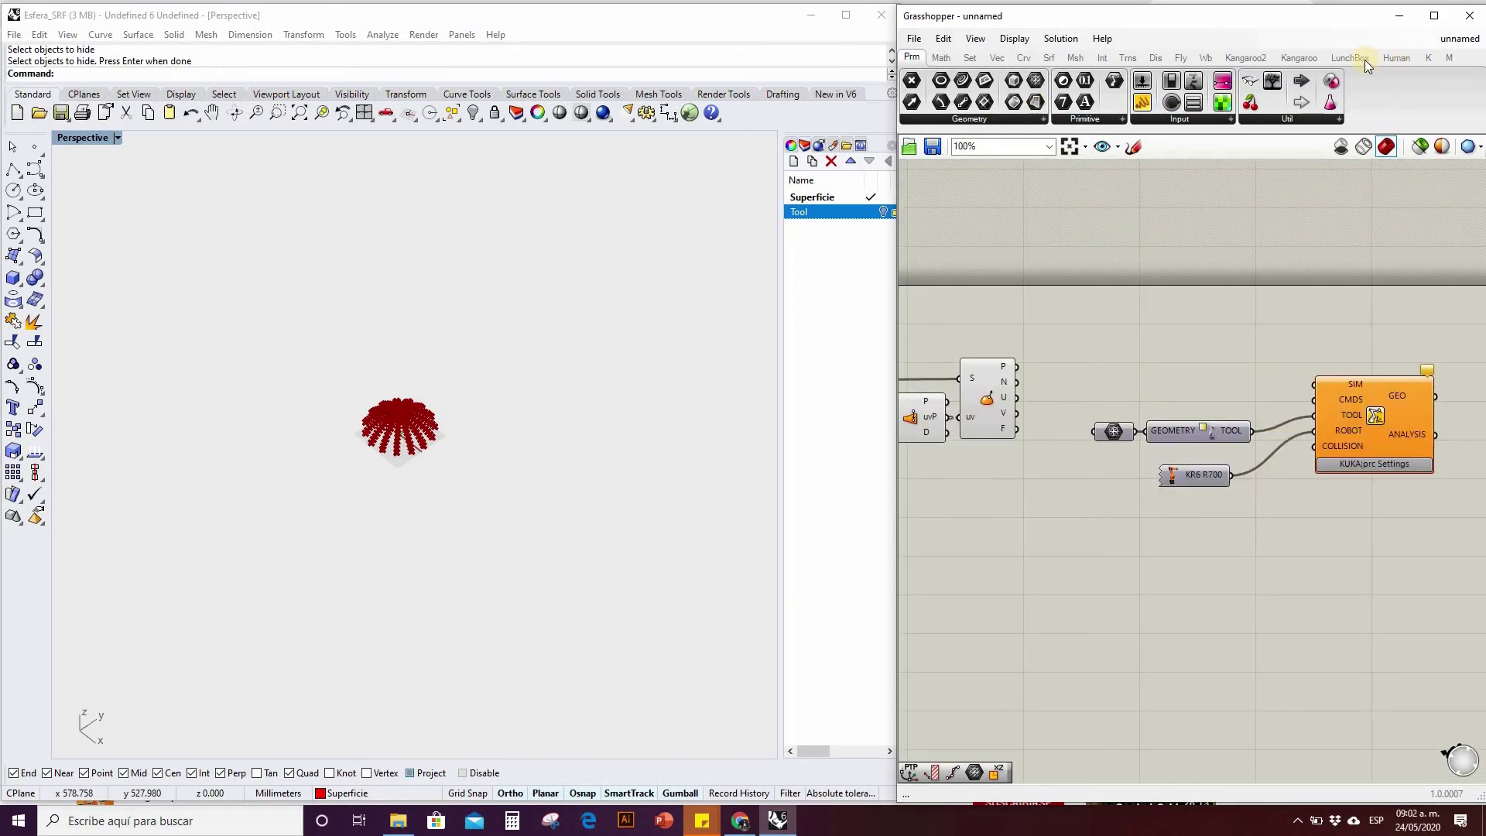
Add a KUKA|prc PTP Movement component above the custom tool component.
{"action": "left_click", "coordinate": [1427, 58]}
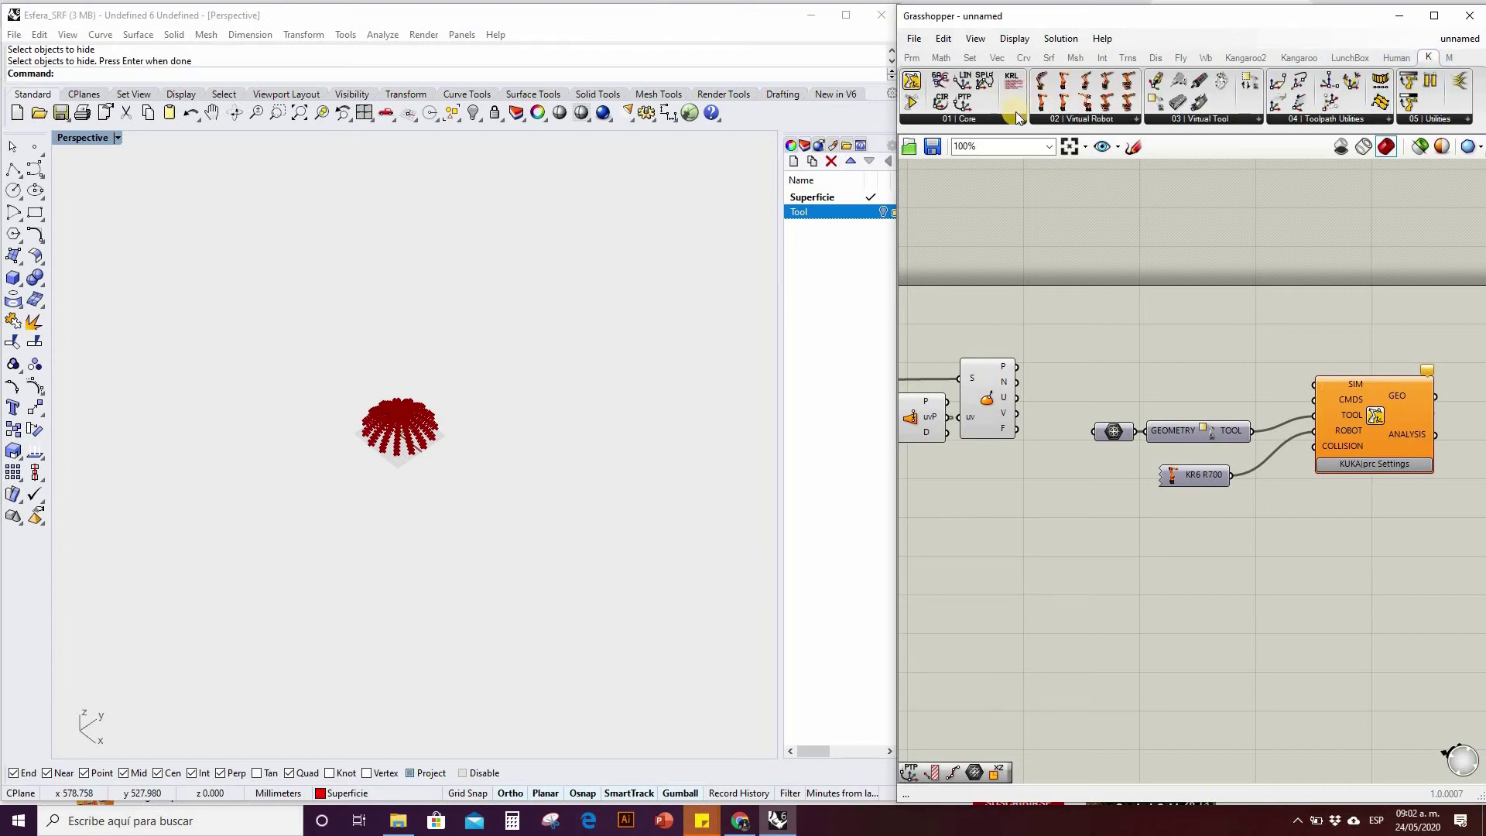
{"action": "left_click", "coordinate": [984, 118]}
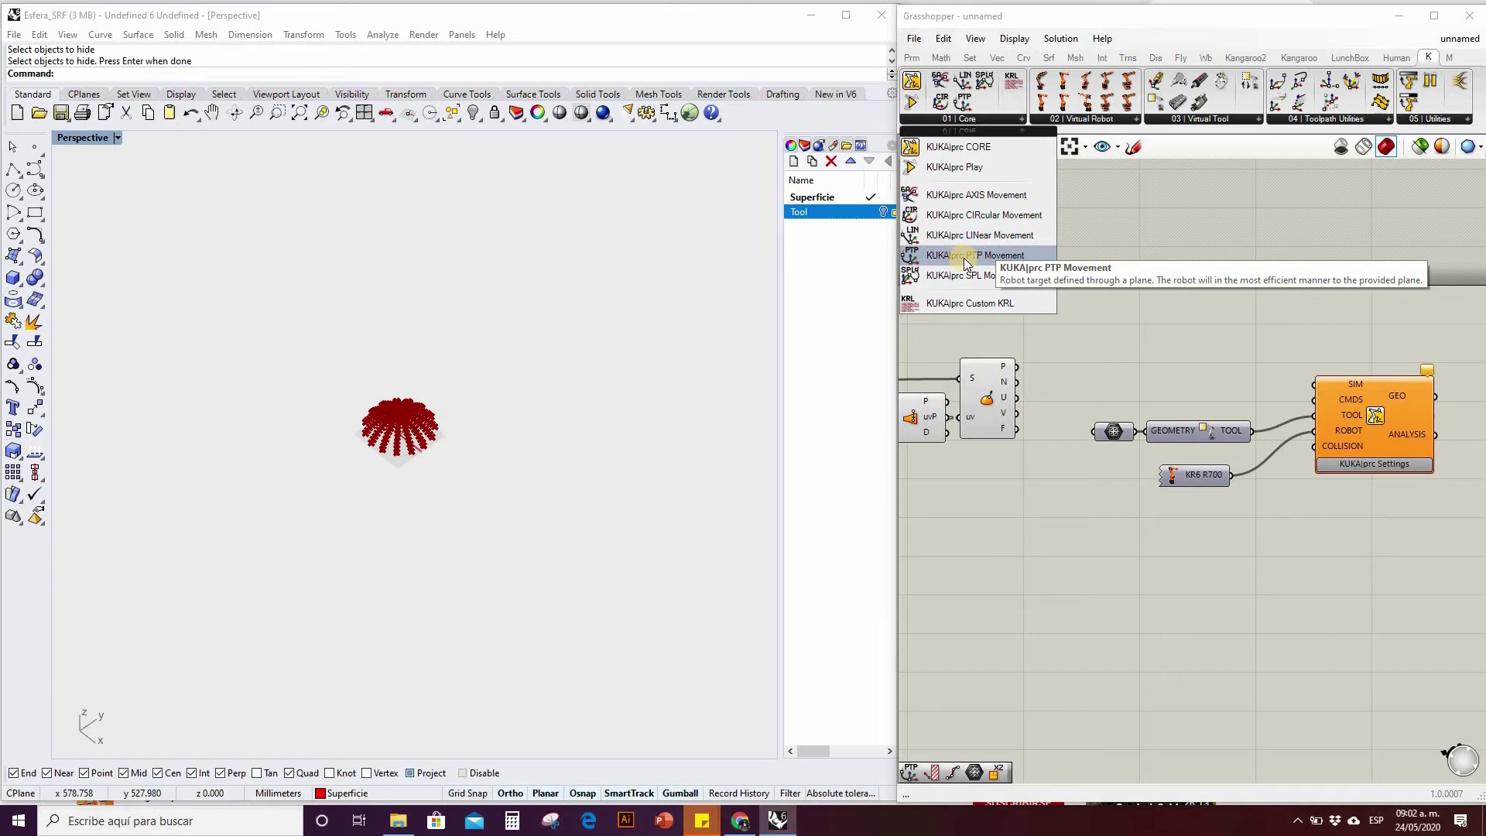
{"action": "left_click_drag", "start_coordinate": [963, 258], "coordinate": [1180, 394]}
{"action": "scroll", "coordinate": [1168, 402], "scroll_direction": "up", "scroll_amount": 2}
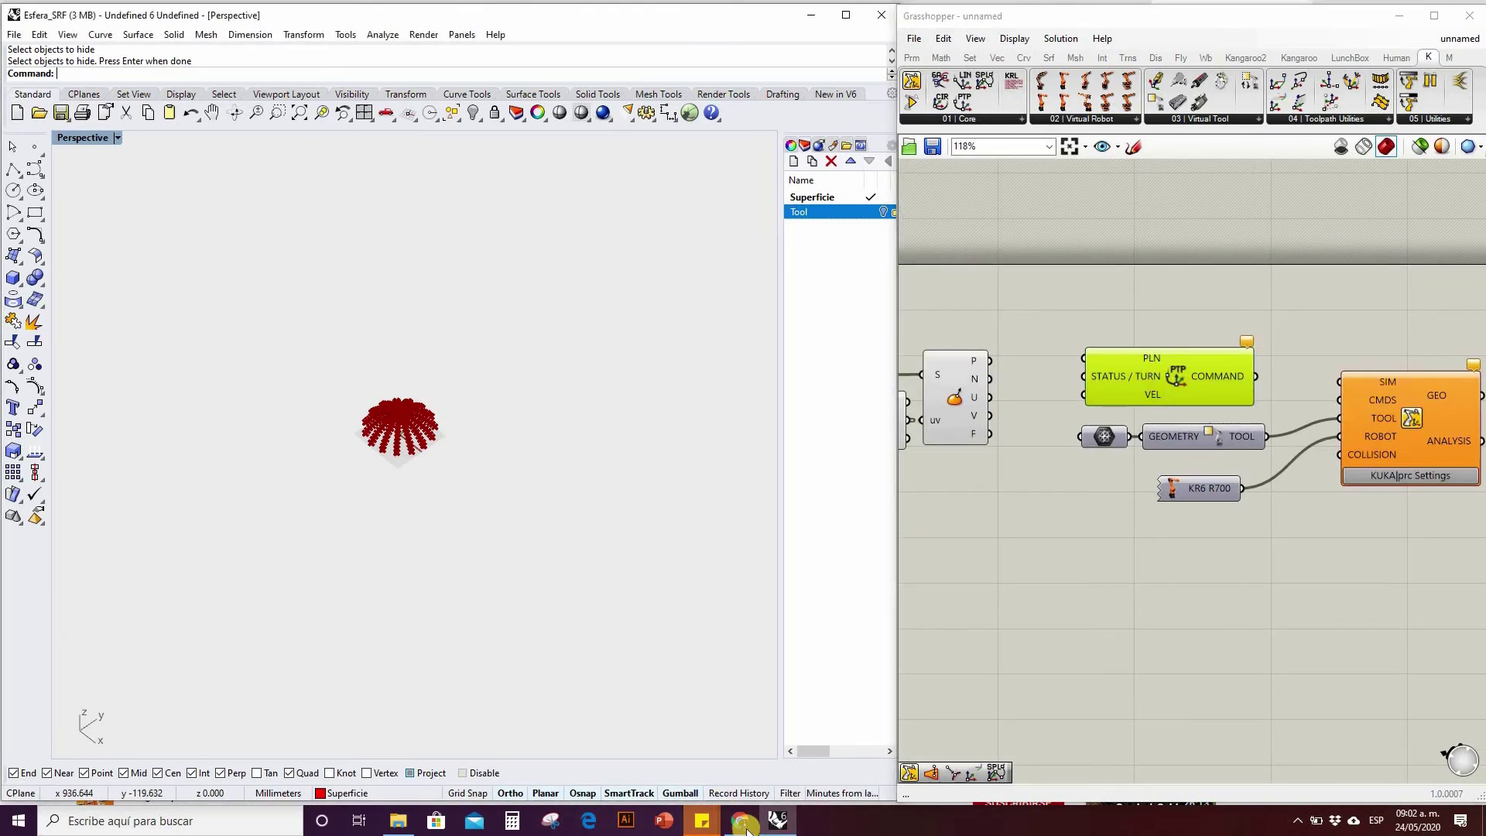
Switch to the Kuka/prc presentation in the browser, review the Motion Types slide on PTP and SPL, and return to Rhino and Grasshopper.
{"action": "left_click", "coordinate": [742, 821]}
{"action": "left_click", "coordinate": [733, 10]}
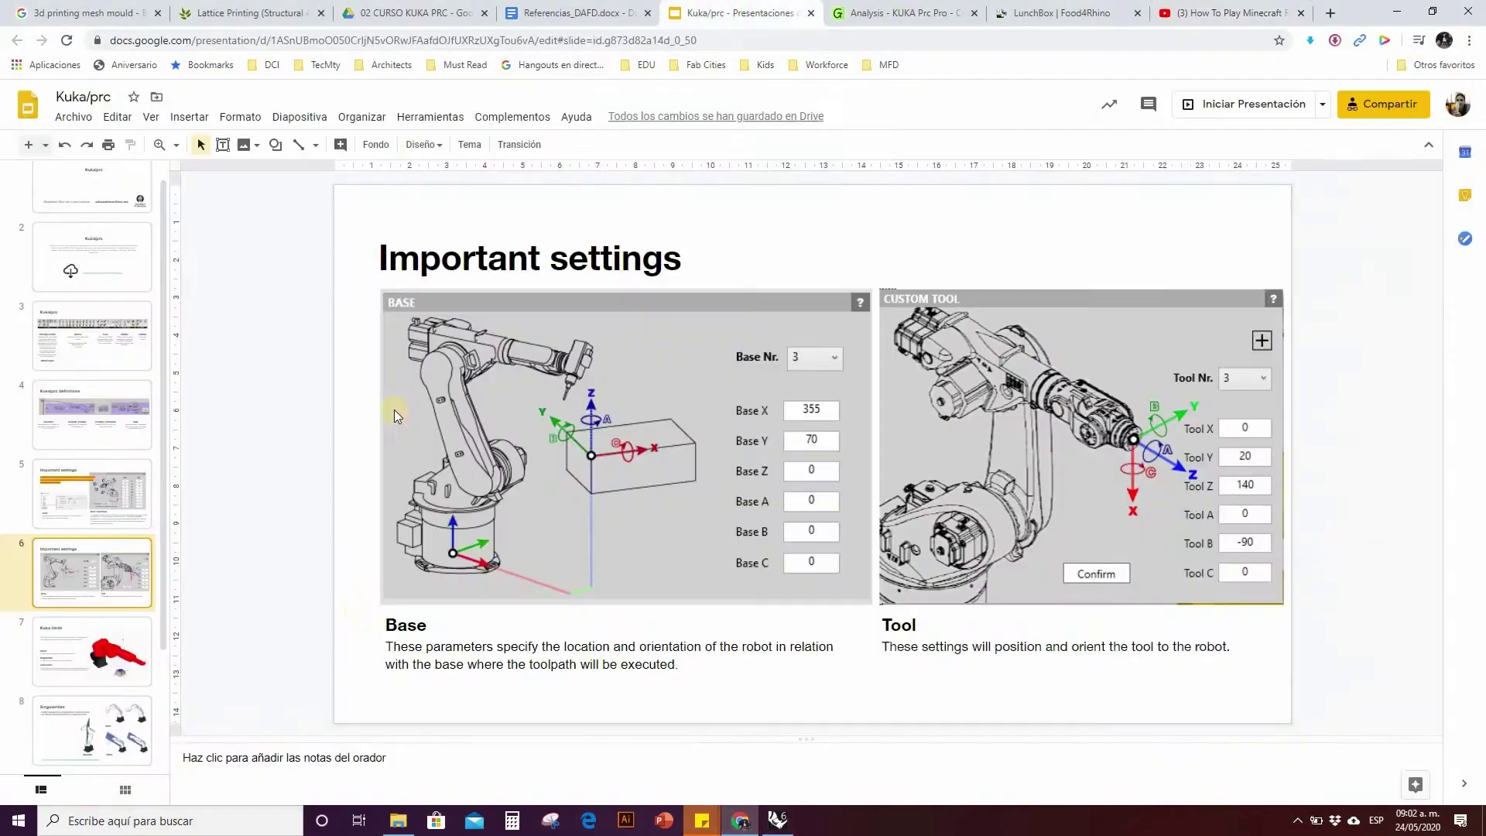
{"action": "scroll", "coordinate": [87, 656], "scroll_direction": "down", "scroll_amount": 2}
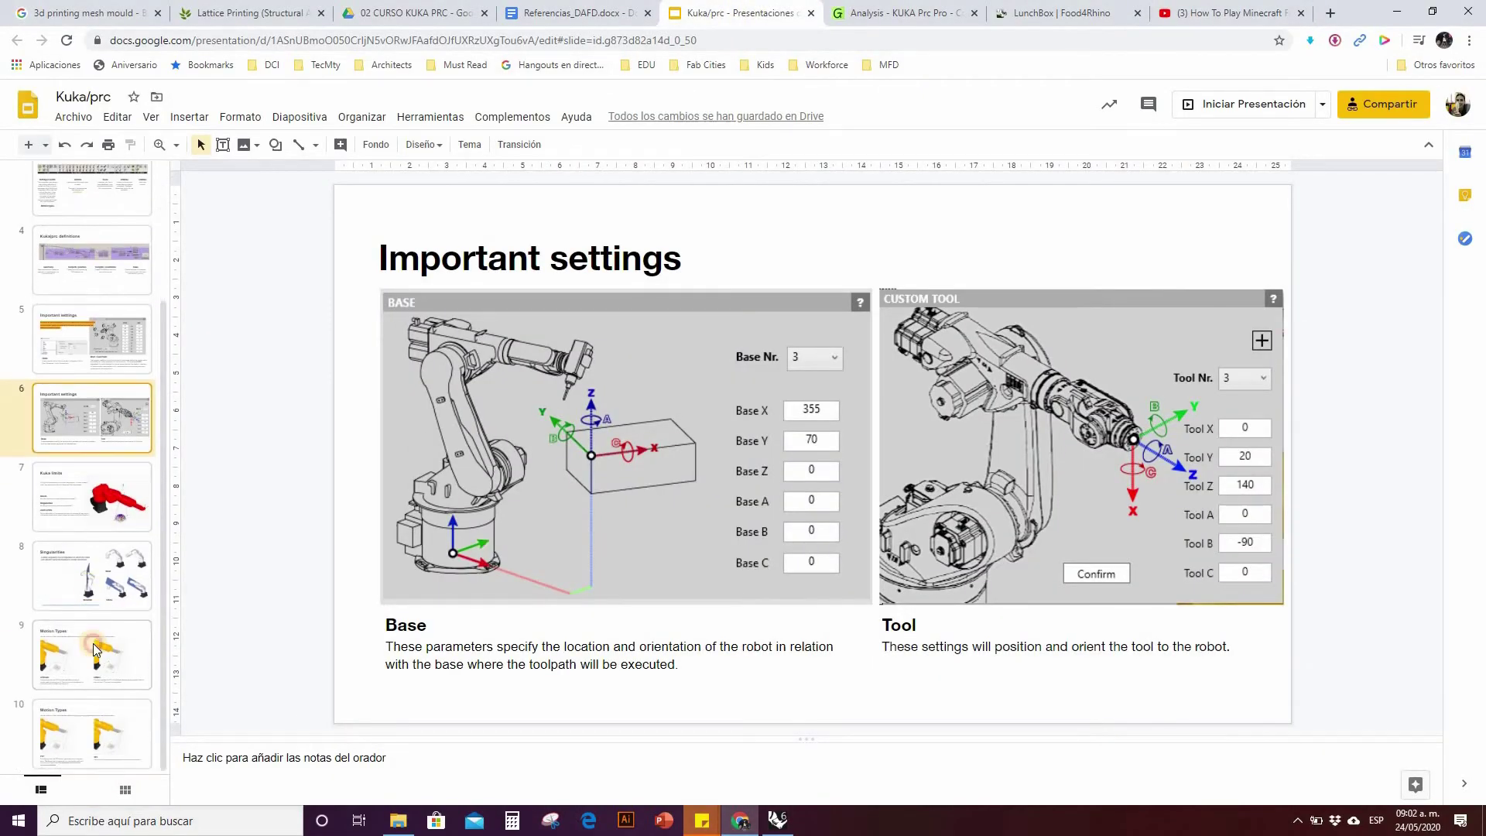
{"action": "left_click", "coordinate": [87, 663]}
{"action": "left_click", "coordinate": [94, 755]}
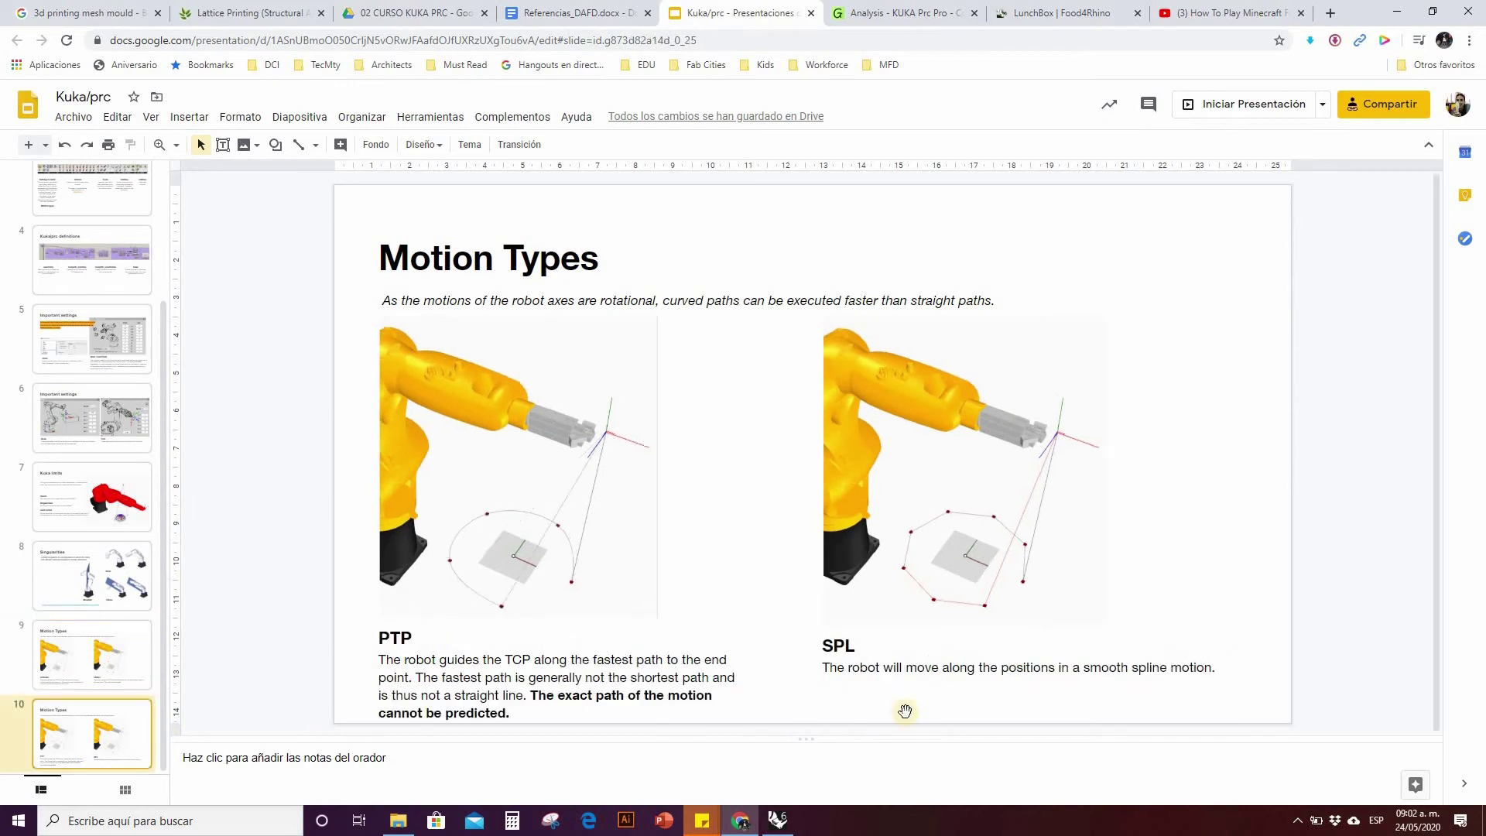
{"action": "left_click", "coordinate": [663, 659]}
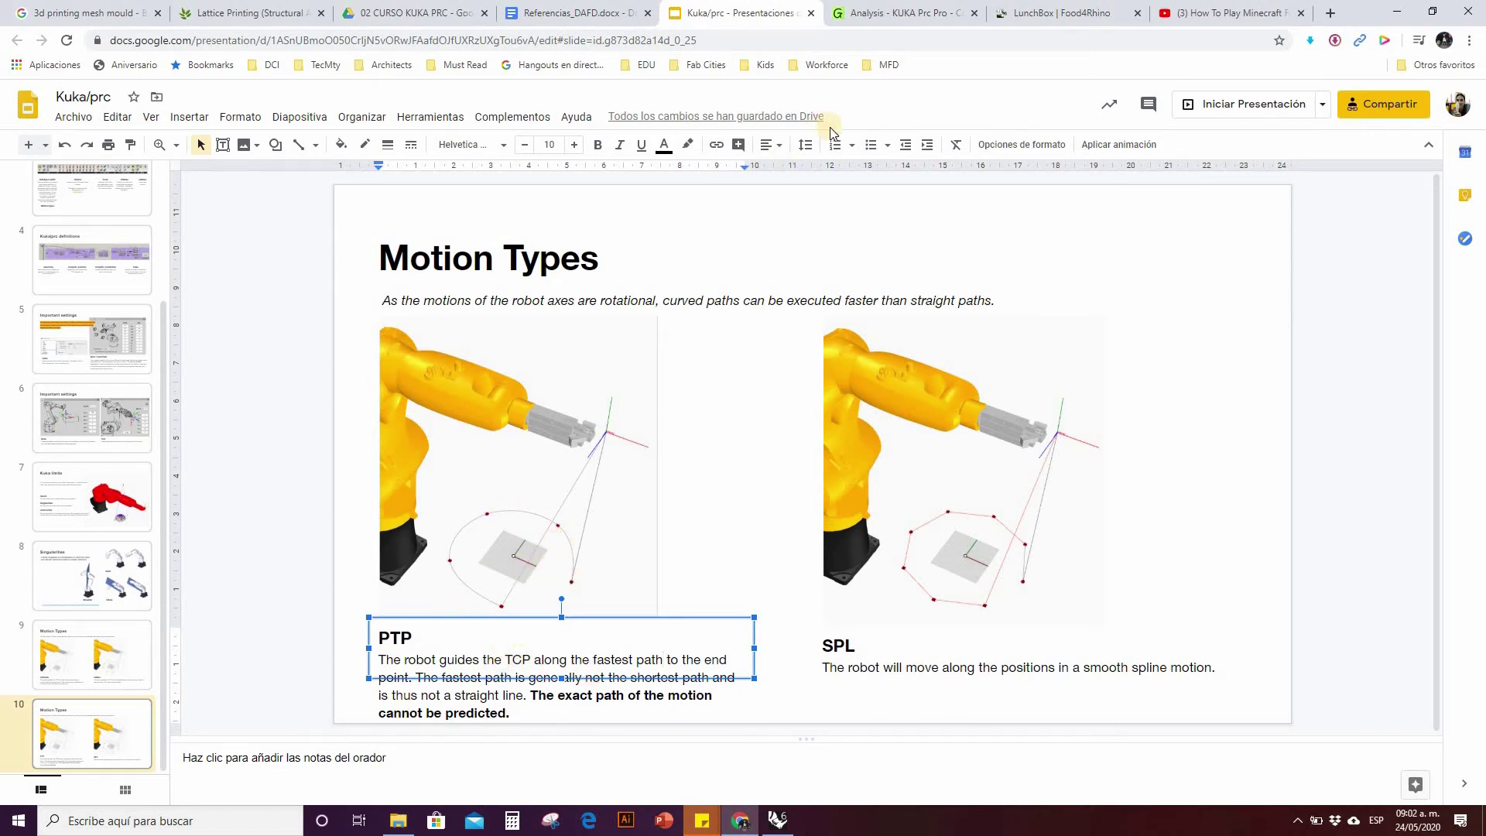
{"action": "left_click", "coordinate": [778, 820]}
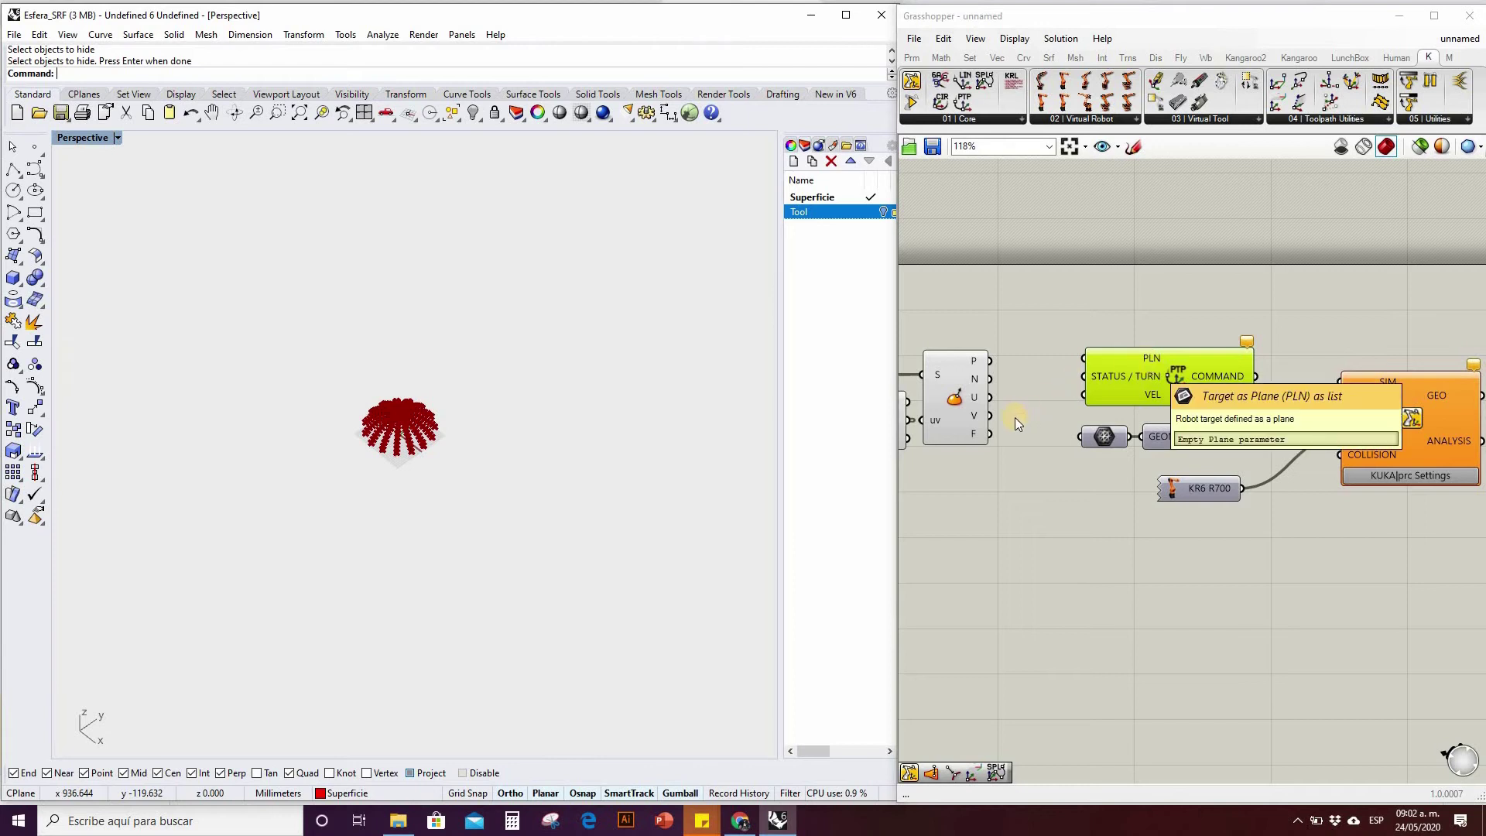
Connect the frame output F of Evaluate Surface to the PLN input of the PTP Movement component.
{"action": "left_click_drag", "start_coordinate": [986, 434], "coordinate": [1148, 359]}
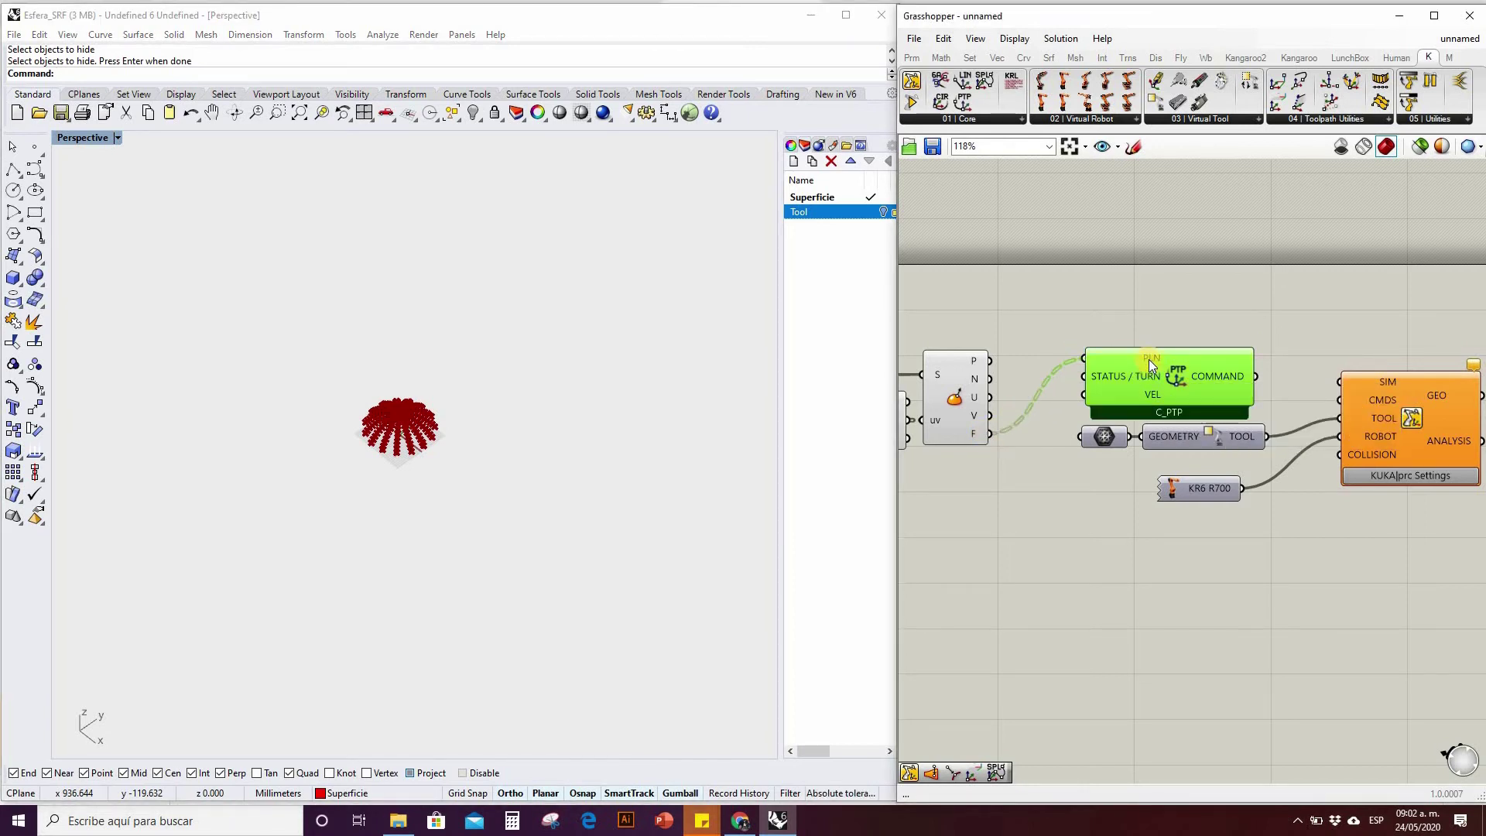
{"action": "left_click", "coordinate": [1181, 515]}
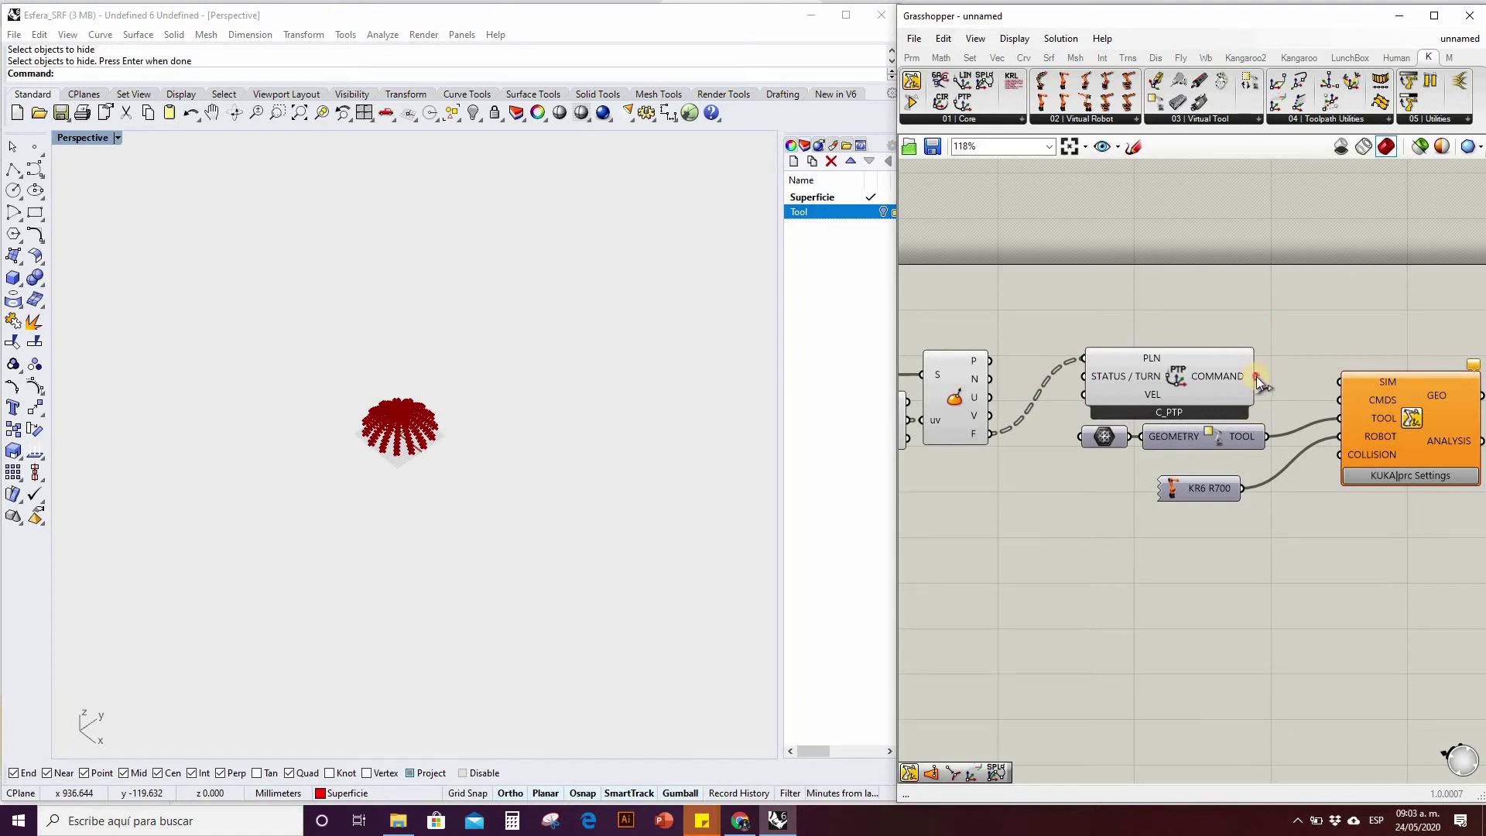
{"action": "right_click", "coordinate": [1237, 374]}
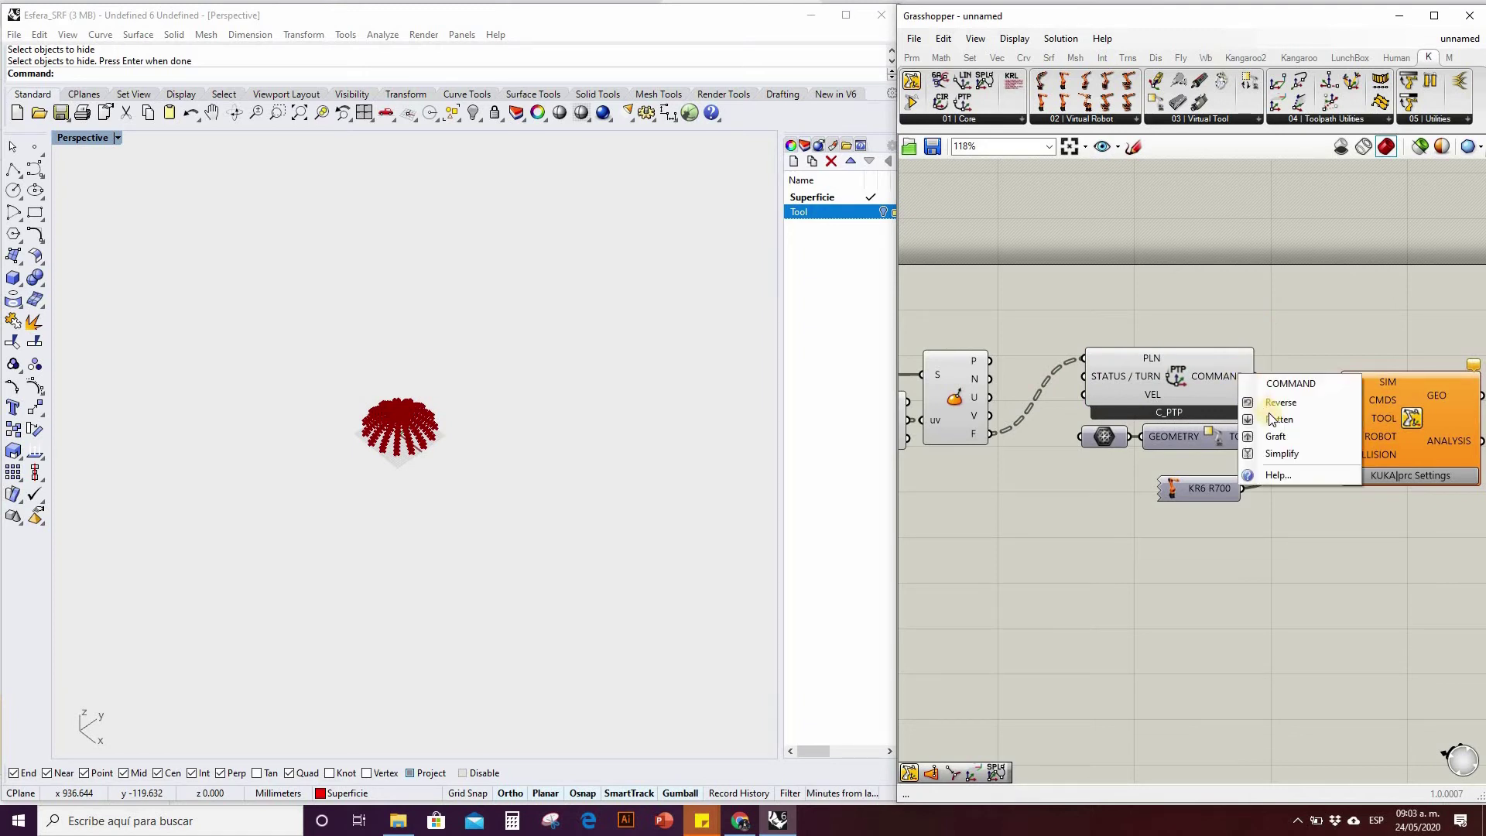
{"action": "left_click", "coordinate": [993, 85]}
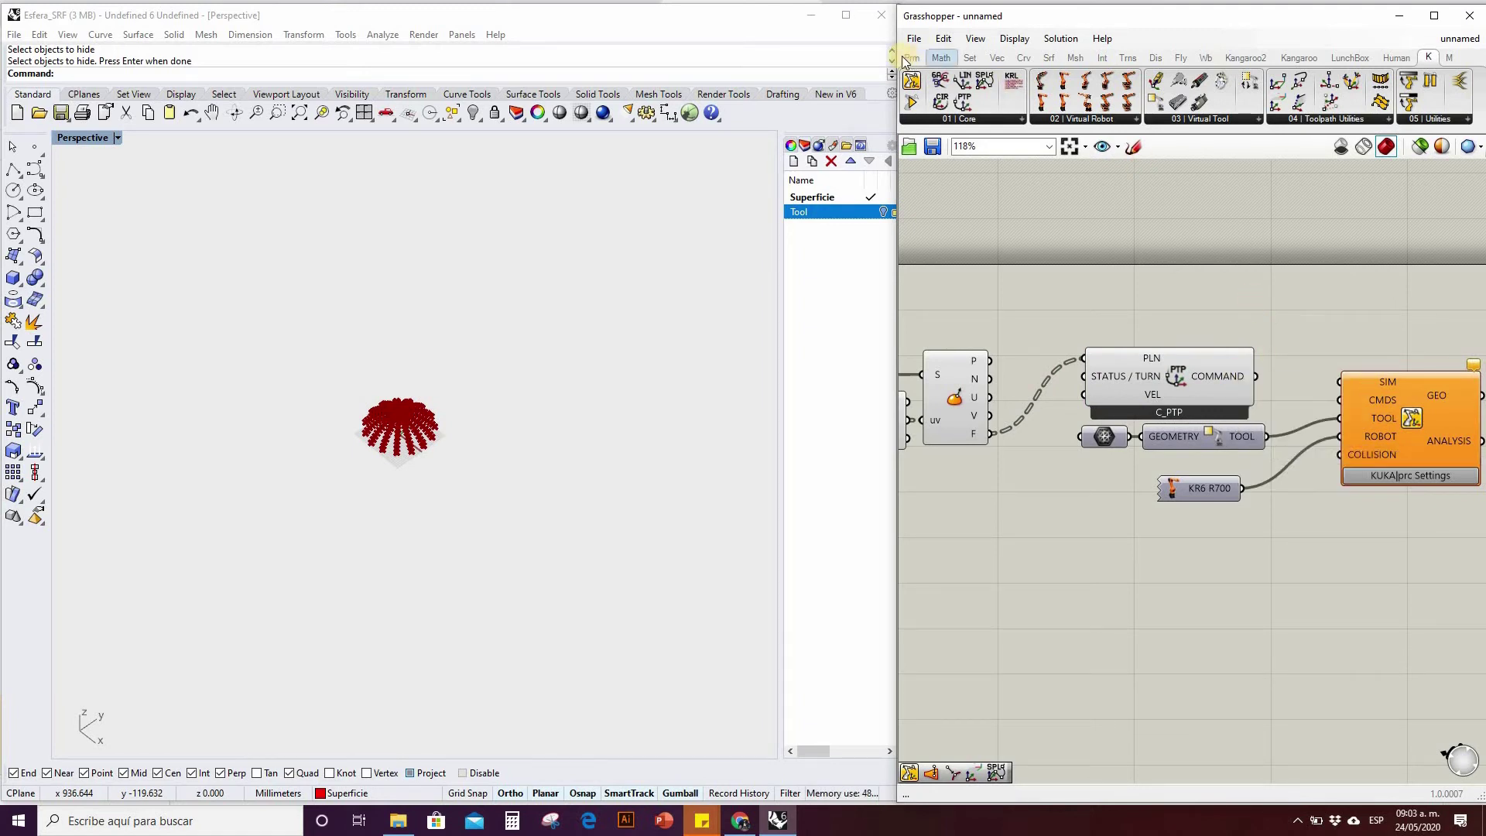
Add a Panel above the KUKA|prc CORE, connect the PTP Movement's COMMAND output to it, and widen it to show the command data.
{"action": "left_click", "coordinate": [911, 57]}
{"action": "left_click", "coordinate": [1145, 99]}
{"action": "left_click_drag", "start_coordinate": [1143, 103], "coordinate": [1306, 239]}
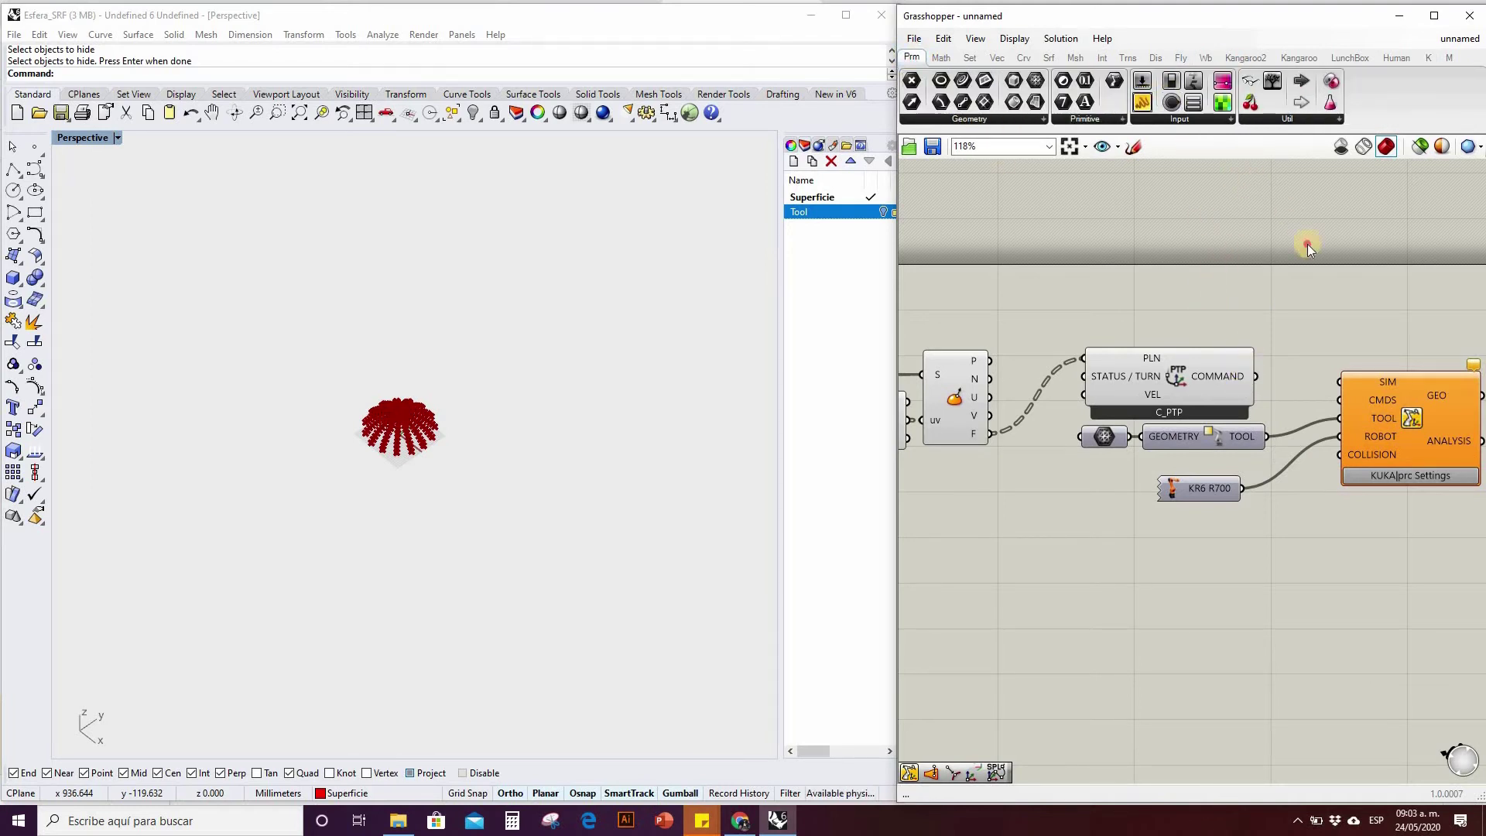
{"action": "scroll", "coordinate": [1176, 289], "scroll_direction": "down", "scroll_amount": 4}
{"action": "left_click_drag", "start_coordinate": [1185, 319], "coordinate": [1240, 348]}
{"action": "scroll", "coordinate": [1240, 349], "scroll_direction": "up", "scroll_amount": 3}
{"action": "left_click_drag", "start_coordinate": [1082, 383], "coordinate": [1153, 313]}
{"action": "left_click_drag", "start_coordinate": [1275, 313], "coordinate": [1460, 315]}
{"action": "scroll", "coordinate": [1285, 315], "scroll_direction": "down", "scroll_amount": 3}
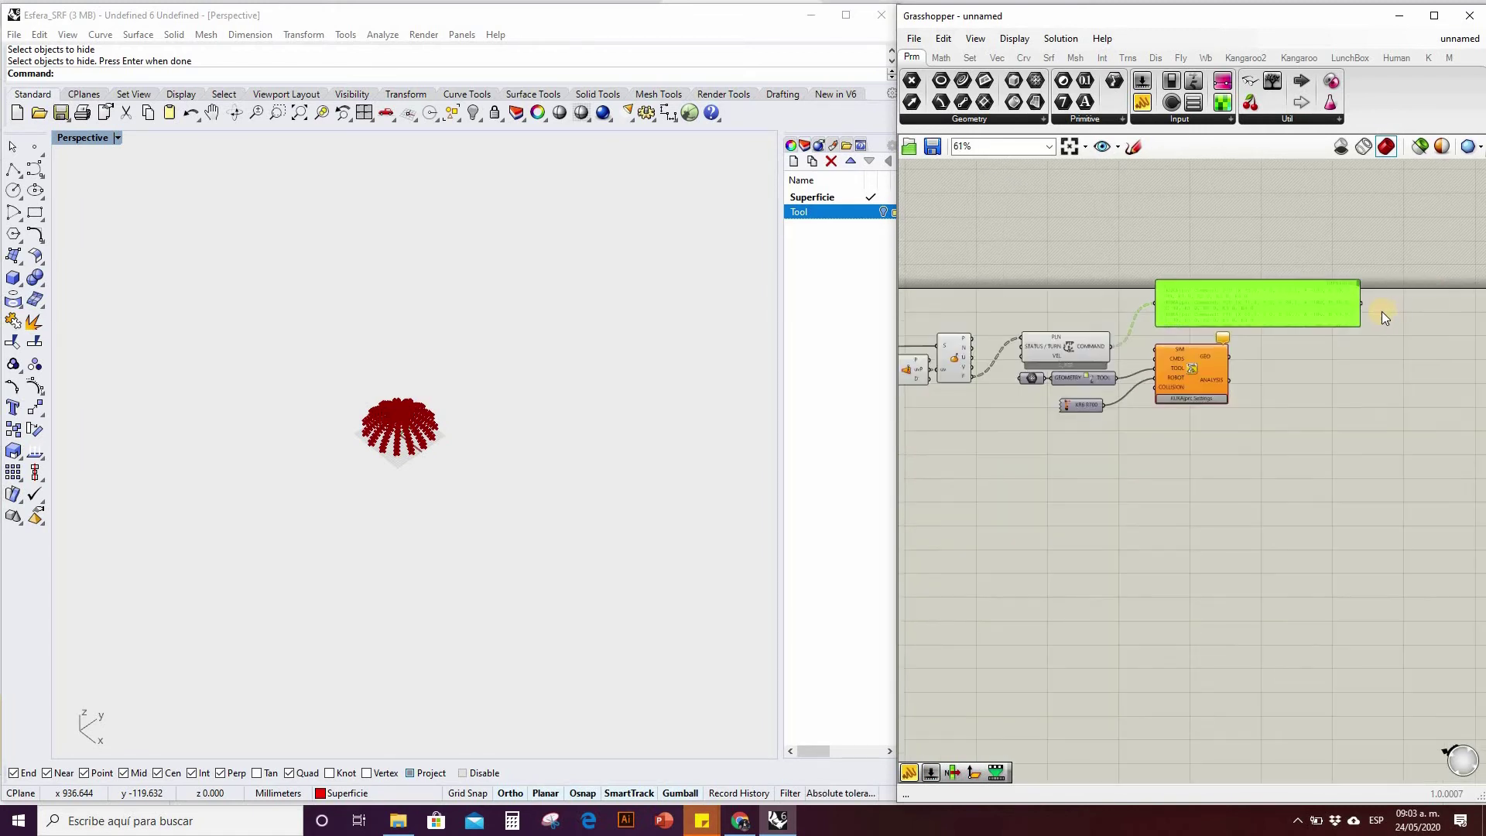
Enlarge the panel and examine how the PTP commands are grouped into data branches.
{"action": "left_click_drag", "start_coordinate": [1360, 313], "coordinate": [1447, 295]}
{"action": "scroll", "coordinate": [1405, 294], "scroll_direction": "up", "scroll_amount": 2}
{"action": "right_click_drag", "start_coordinate": [1463, 275], "coordinate": [1415, 286]}
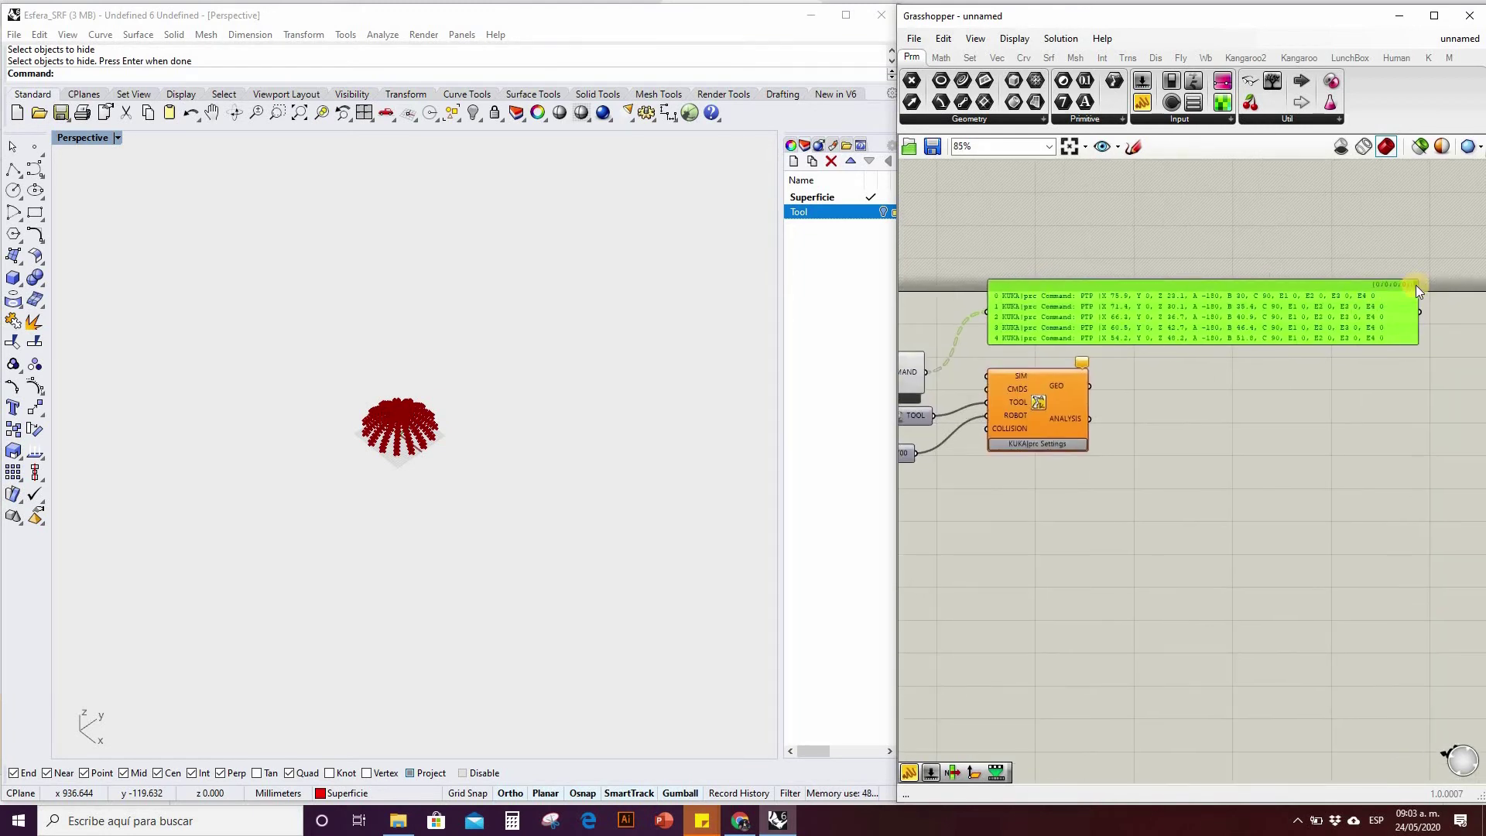
{"action": "scroll", "coordinate": [1404, 314], "scroll_direction": "down", "scroll_amount": 2}
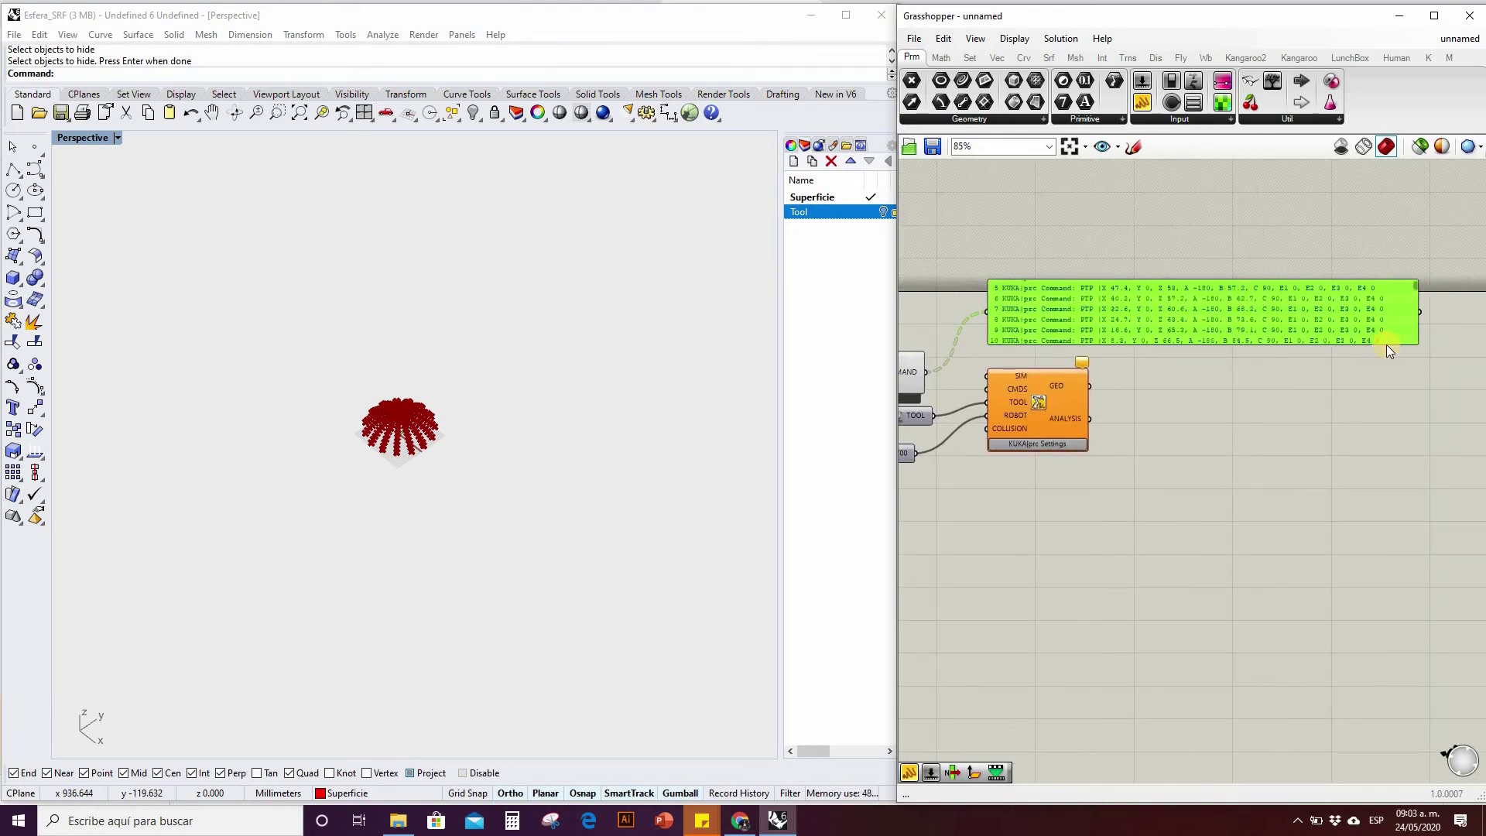
{"action": "left_click_drag", "start_coordinate": [1385, 342], "coordinate": [1423, 698]}
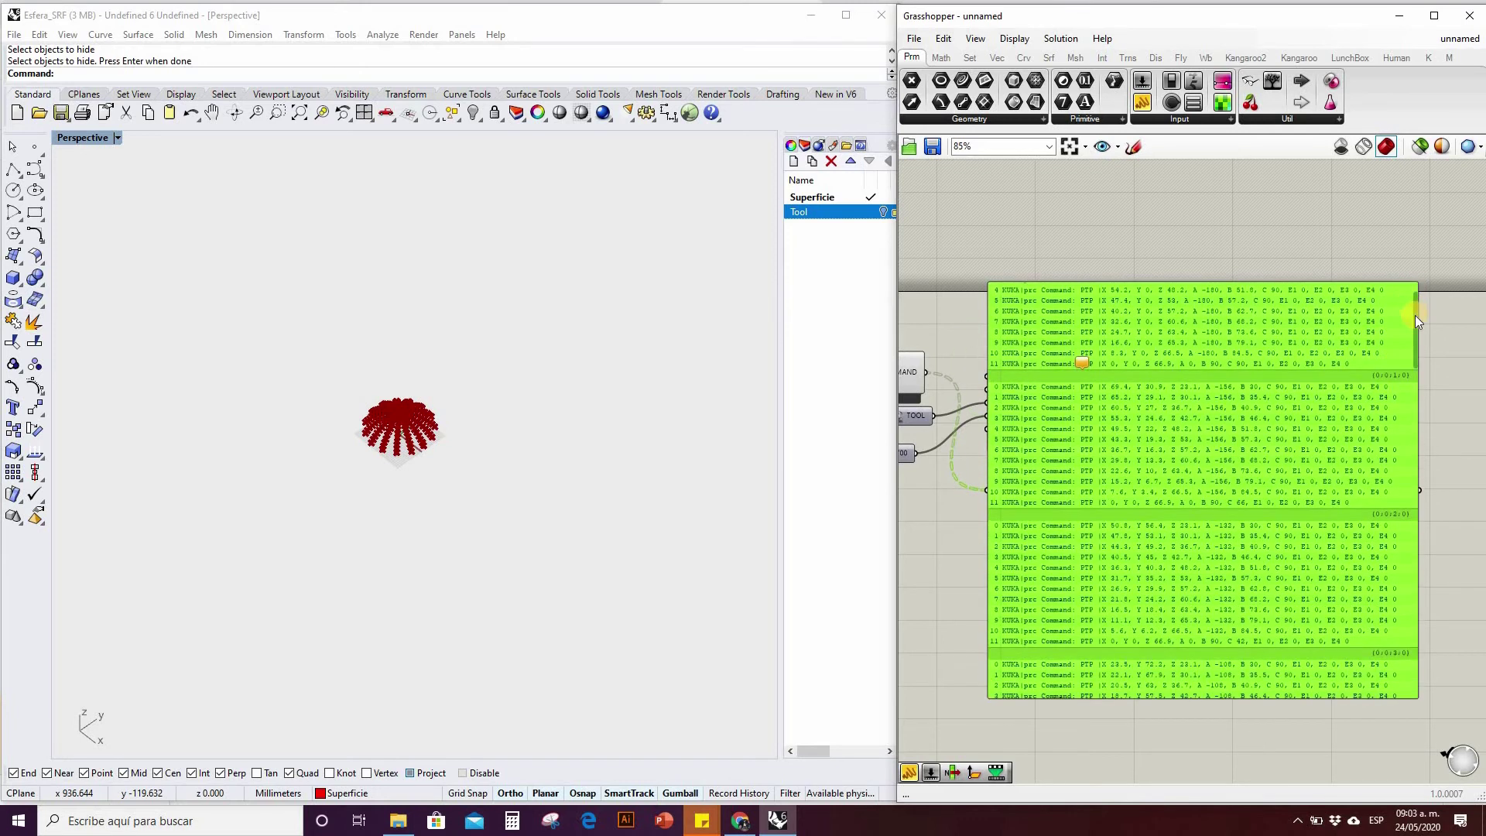
{"action": "scroll", "coordinate": [1410, 296], "scroll_direction": "up", "scroll_amount": 2}
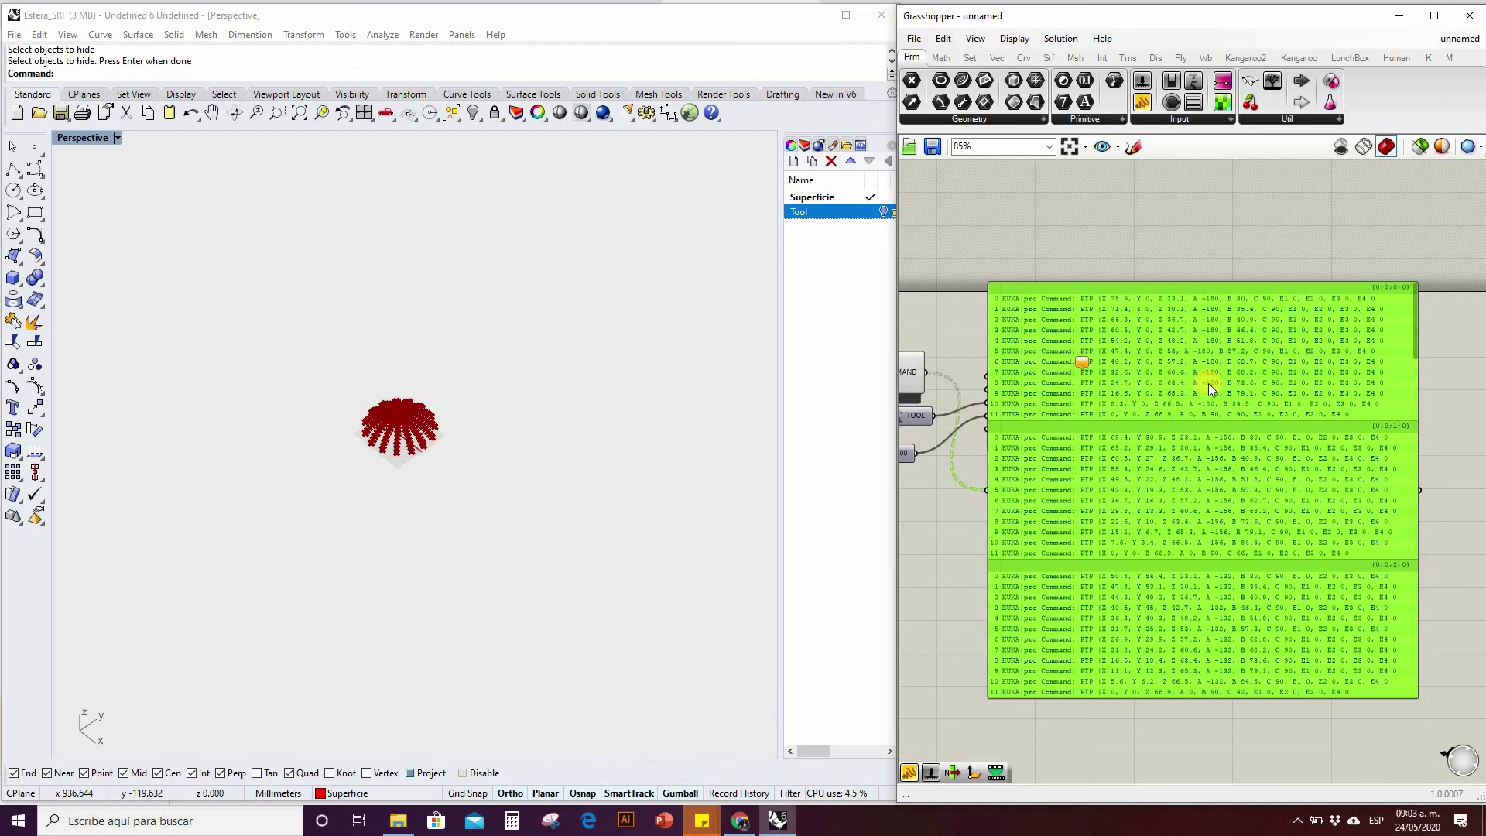
{"action": "scroll", "coordinate": [1397, 503], "scroll_direction": "down", "scroll_amount": 15}
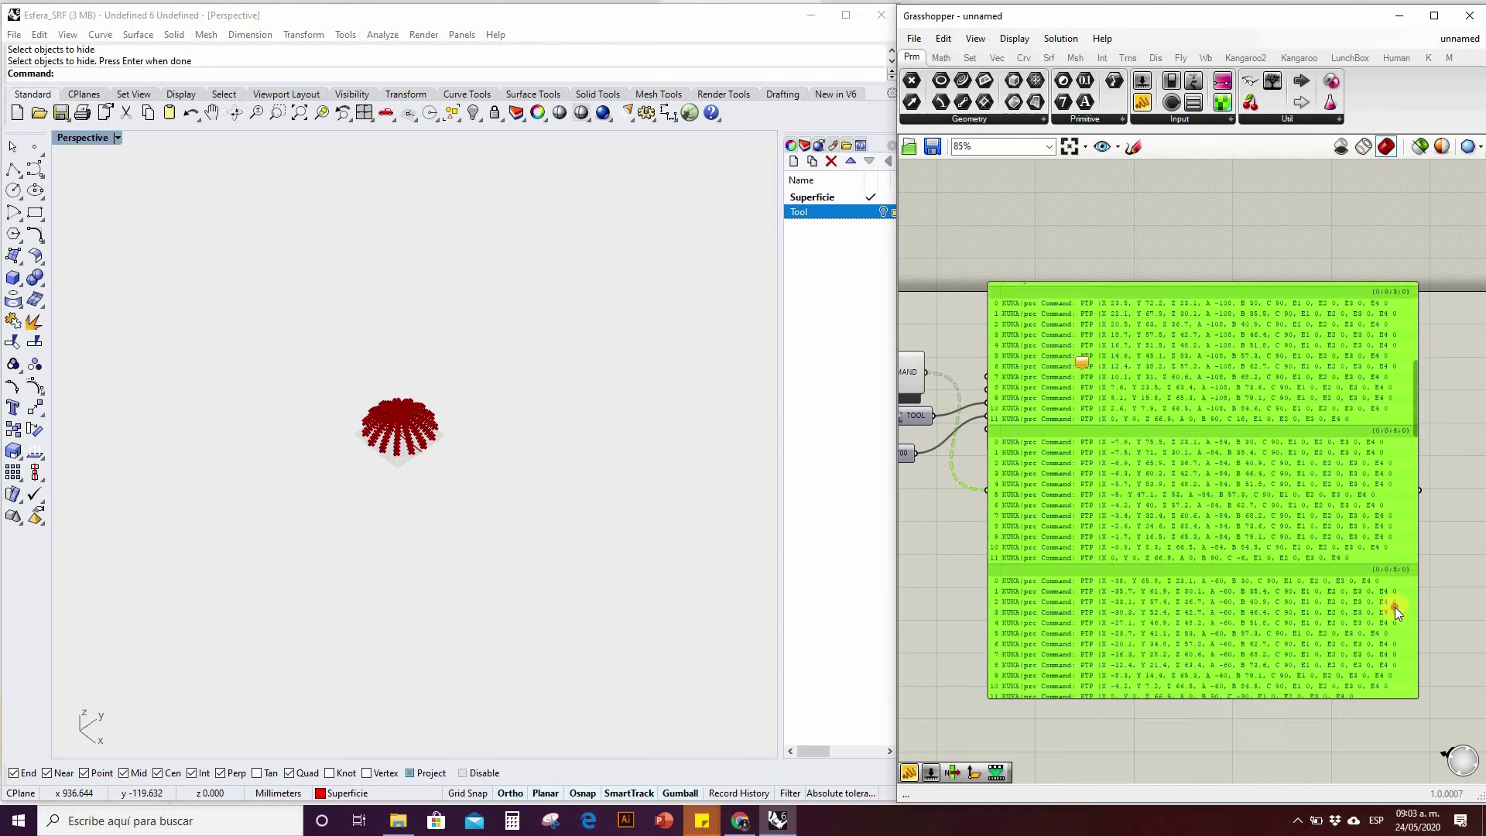
{"action": "scroll", "coordinate": [1315, 292], "scroll_direction": "up", "scroll_amount": 15}
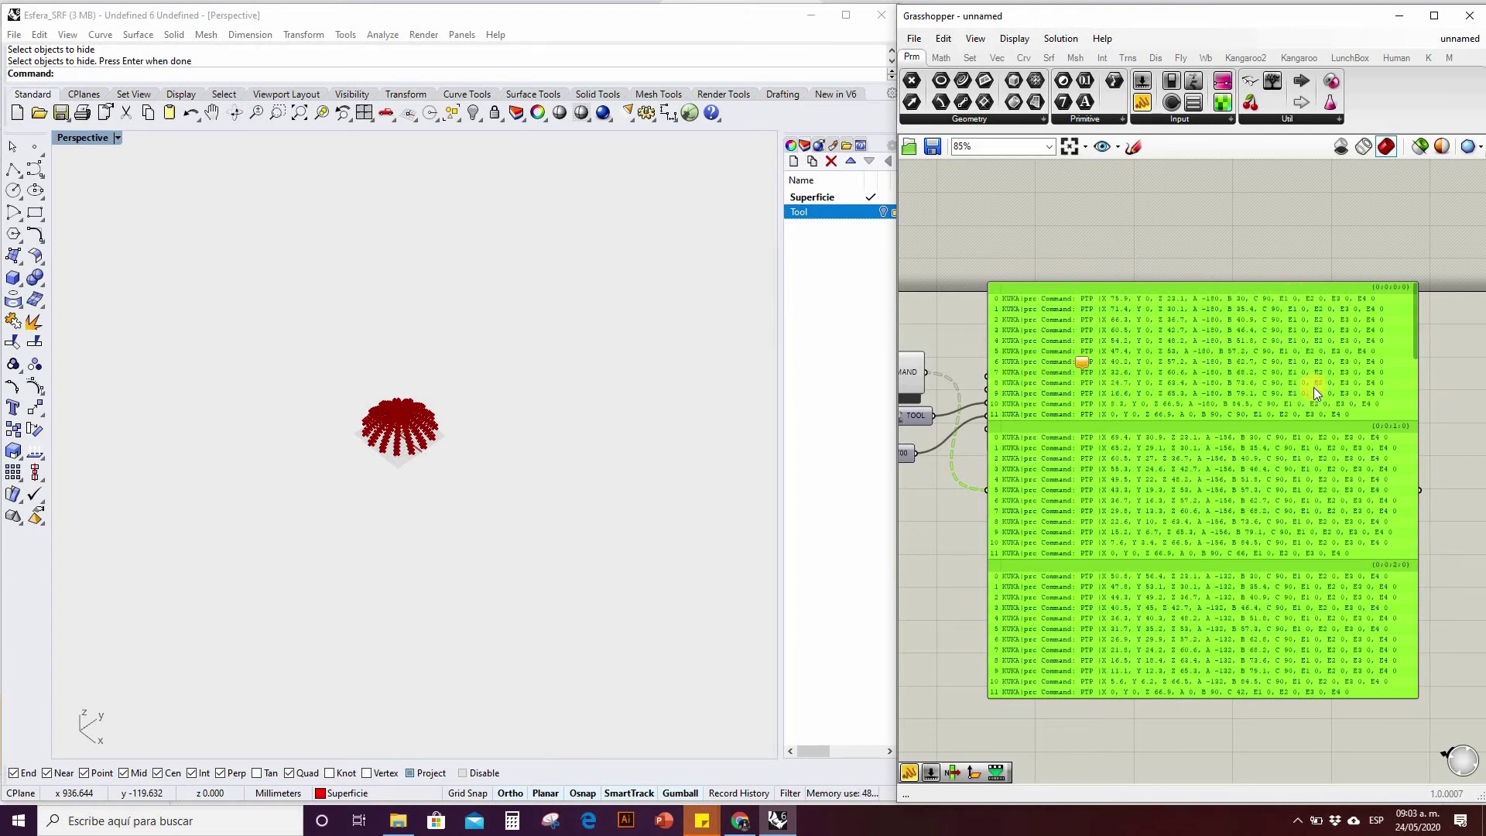
Delete the panel and connect the PTP Movement's COMMAND output to the CMDS input of the KUKA|prc CORE.
{"action": "scroll", "coordinate": [1111, 390], "scroll_direction": "down", "scroll_amount": 3}
{"action": "key", "text": "Delete"}
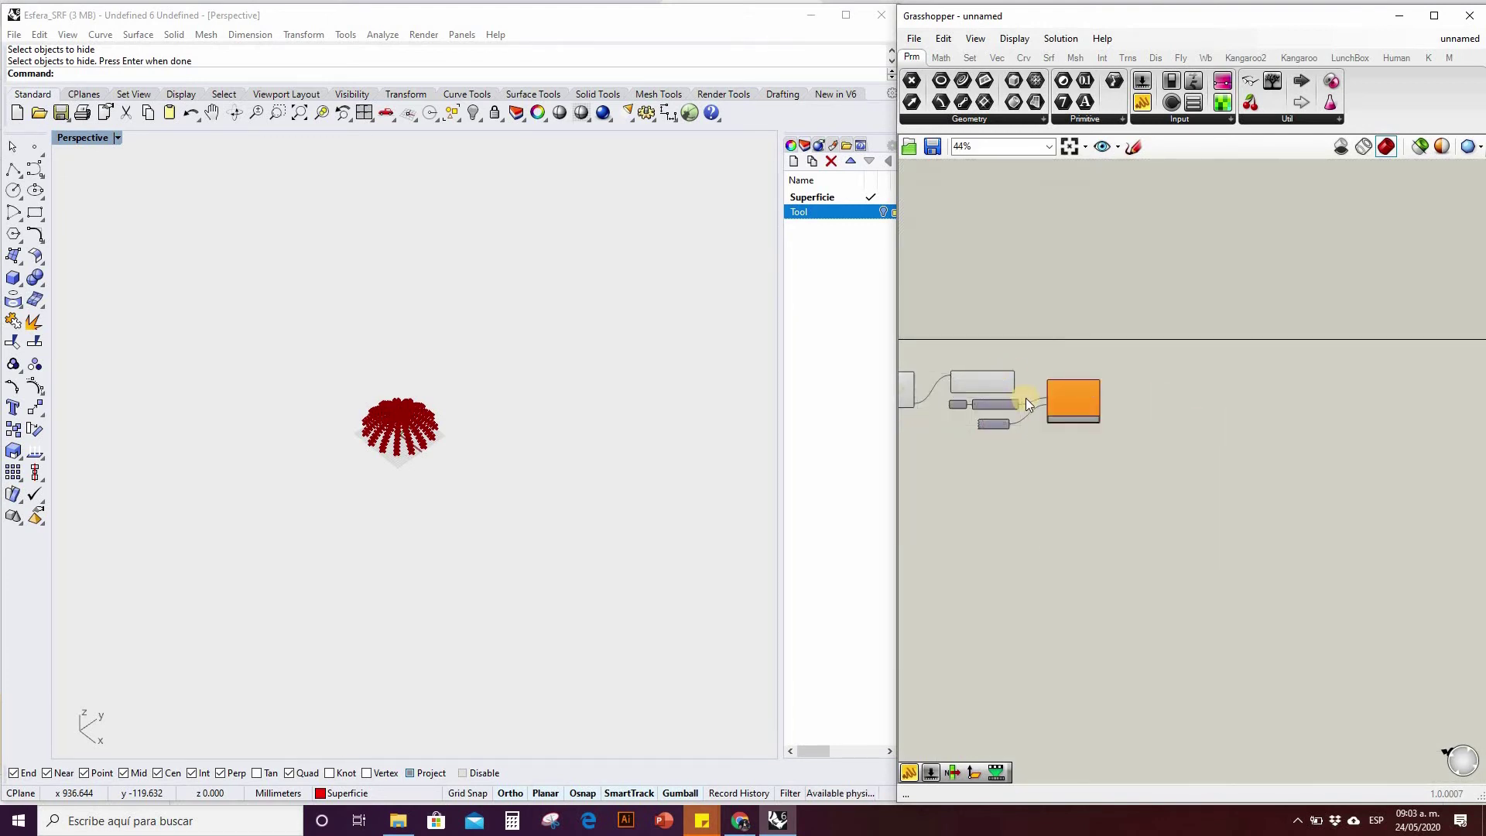
{"action": "scroll", "coordinate": [1022, 398], "scroll_direction": "up", "scroll_amount": 5}
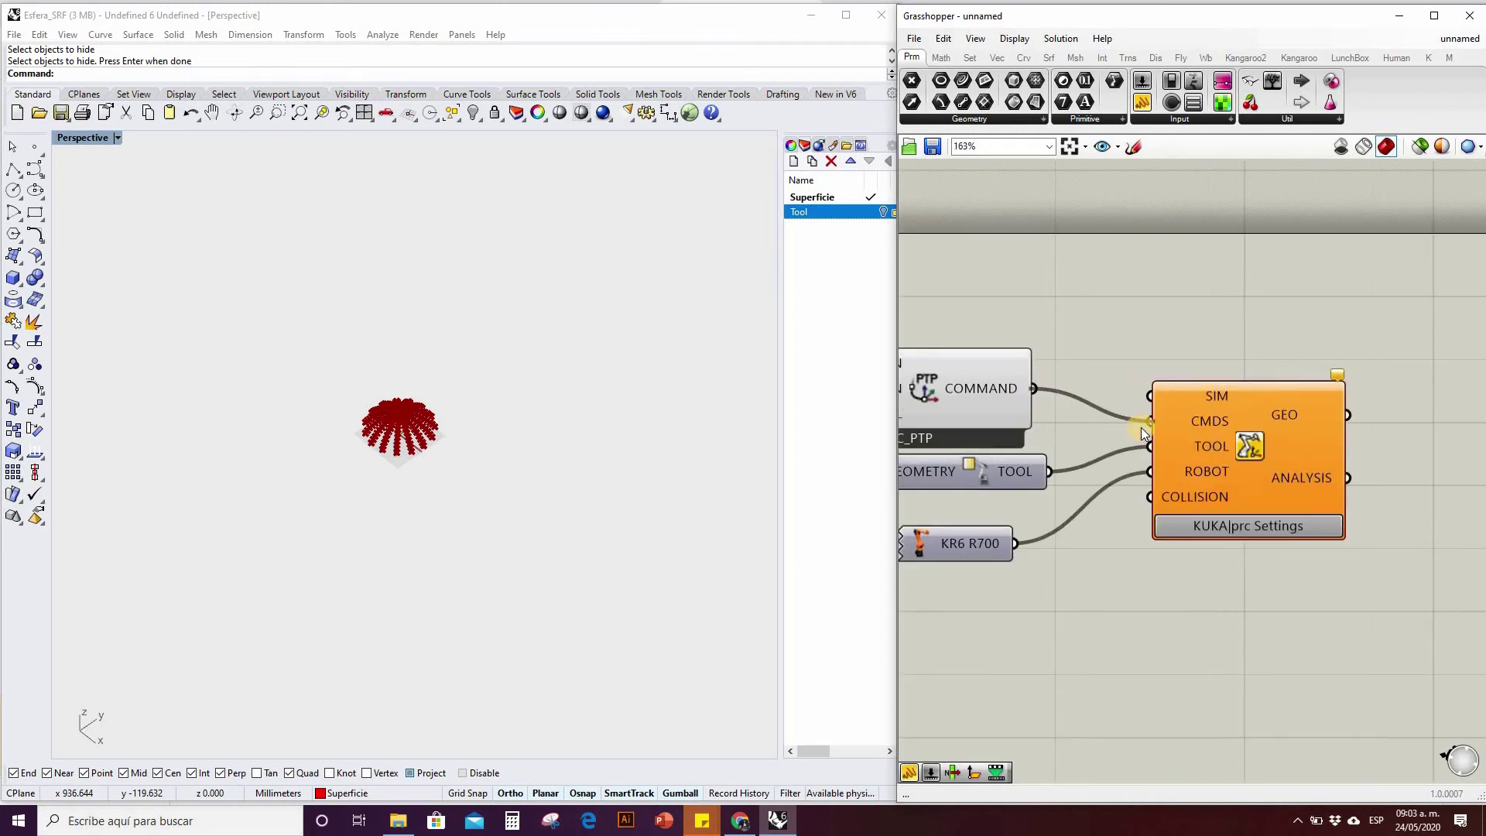
{"action": "left_click", "coordinate": [458, 424]}
{"action": "scroll", "coordinate": [481, 358], "scroll_direction": "down", "scroll_amount": 4}
{"action": "right_click_drag", "start_coordinate": [534, 315], "coordinate": [513, 242]}
{"action": "scroll", "coordinate": [512, 241], "scroll_direction": "up", "scroll_amount": 3}
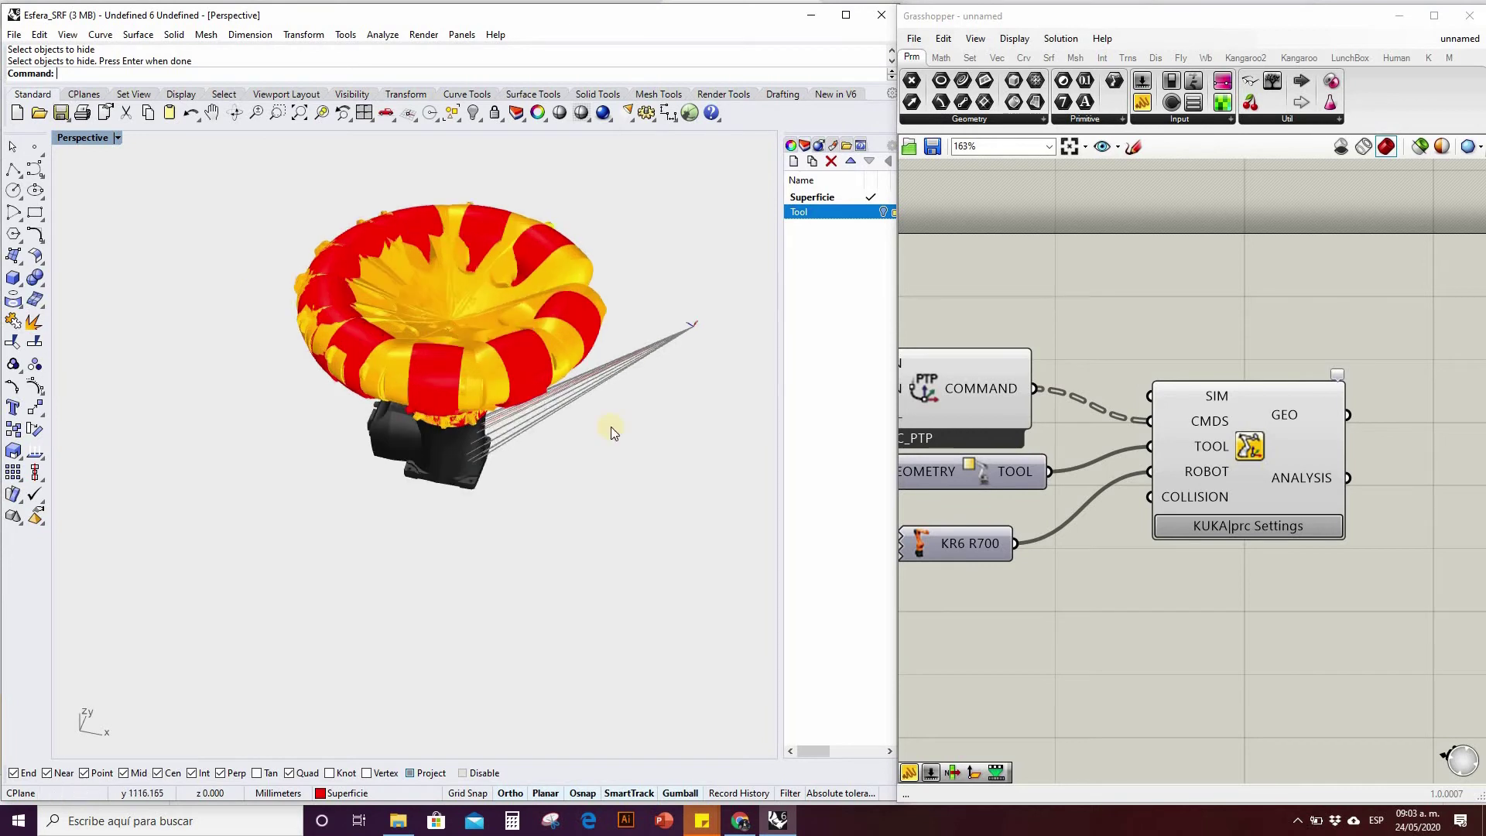
Flatten the COMMAND output of the PTP Movement component.
{"action": "scroll", "coordinate": [1254, 462], "scroll_direction": "down", "scroll_amount": 5}
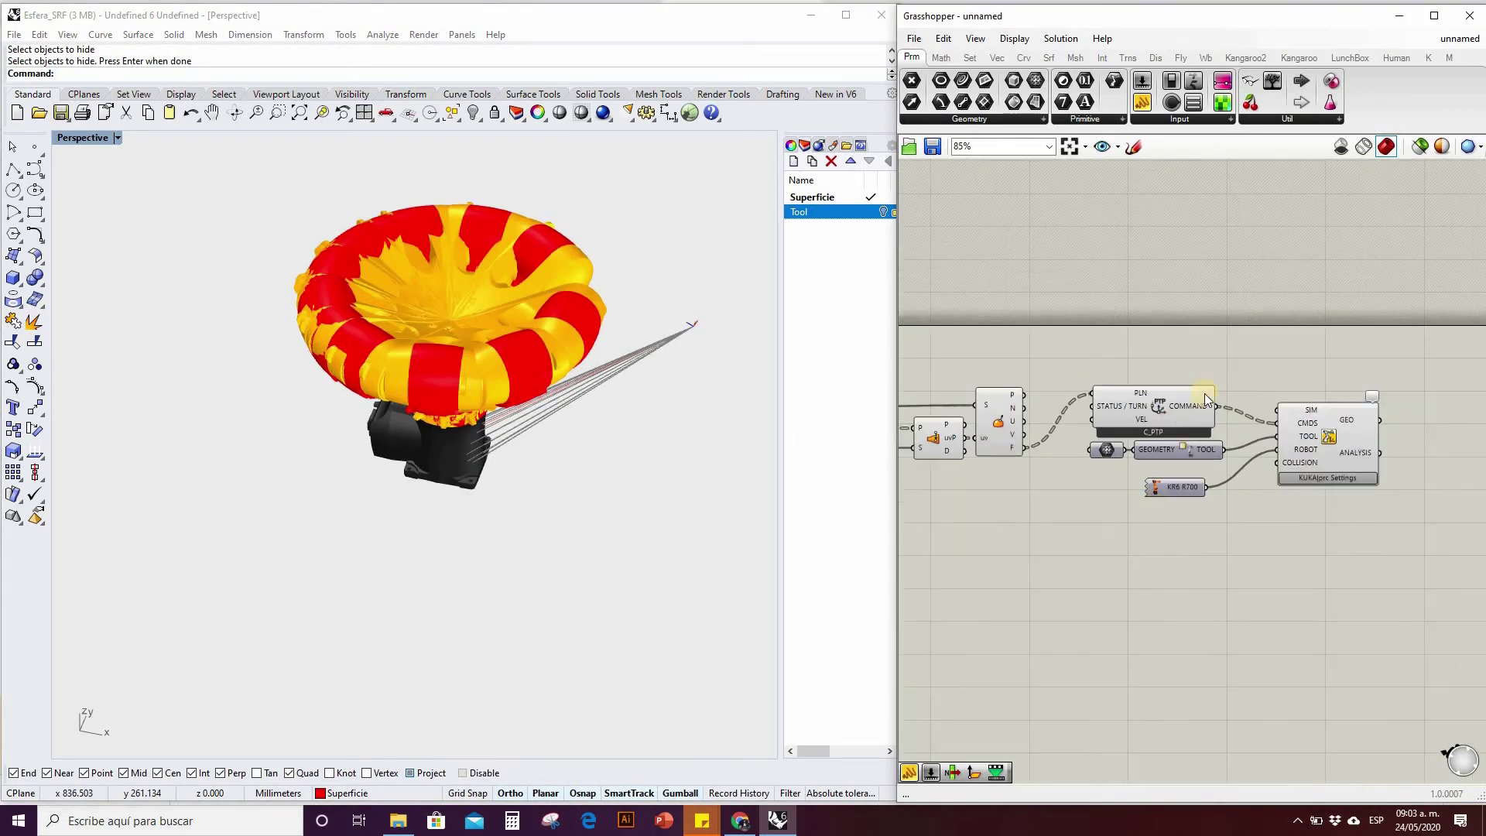
{"action": "scroll", "coordinate": [1212, 397], "scroll_direction": "up", "scroll_amount": 3}
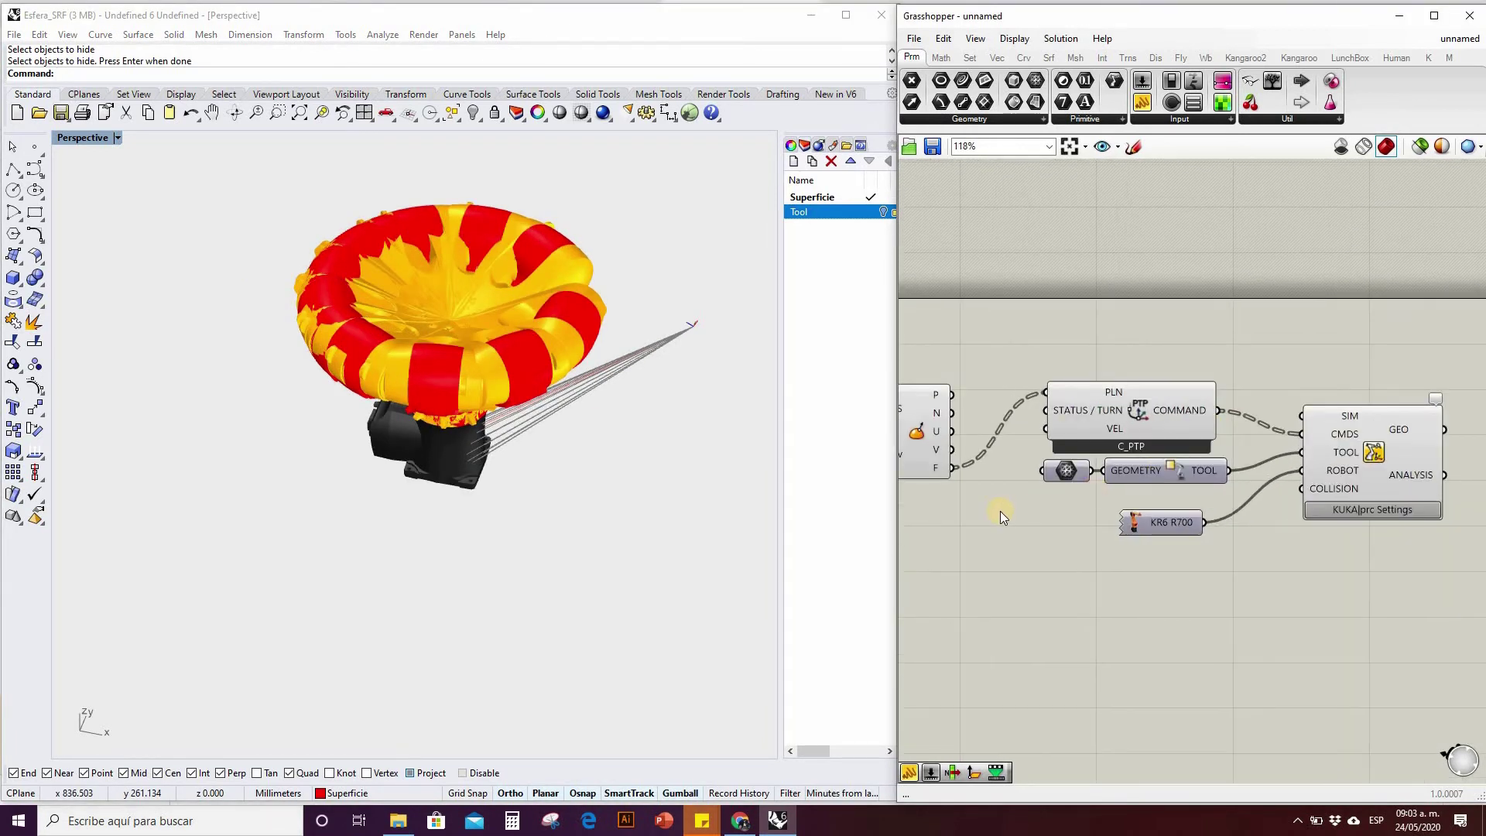
{"action": "scroll", "coordinate": [934, 470], "scroll_direction": "up", "scroll_amount": 3}
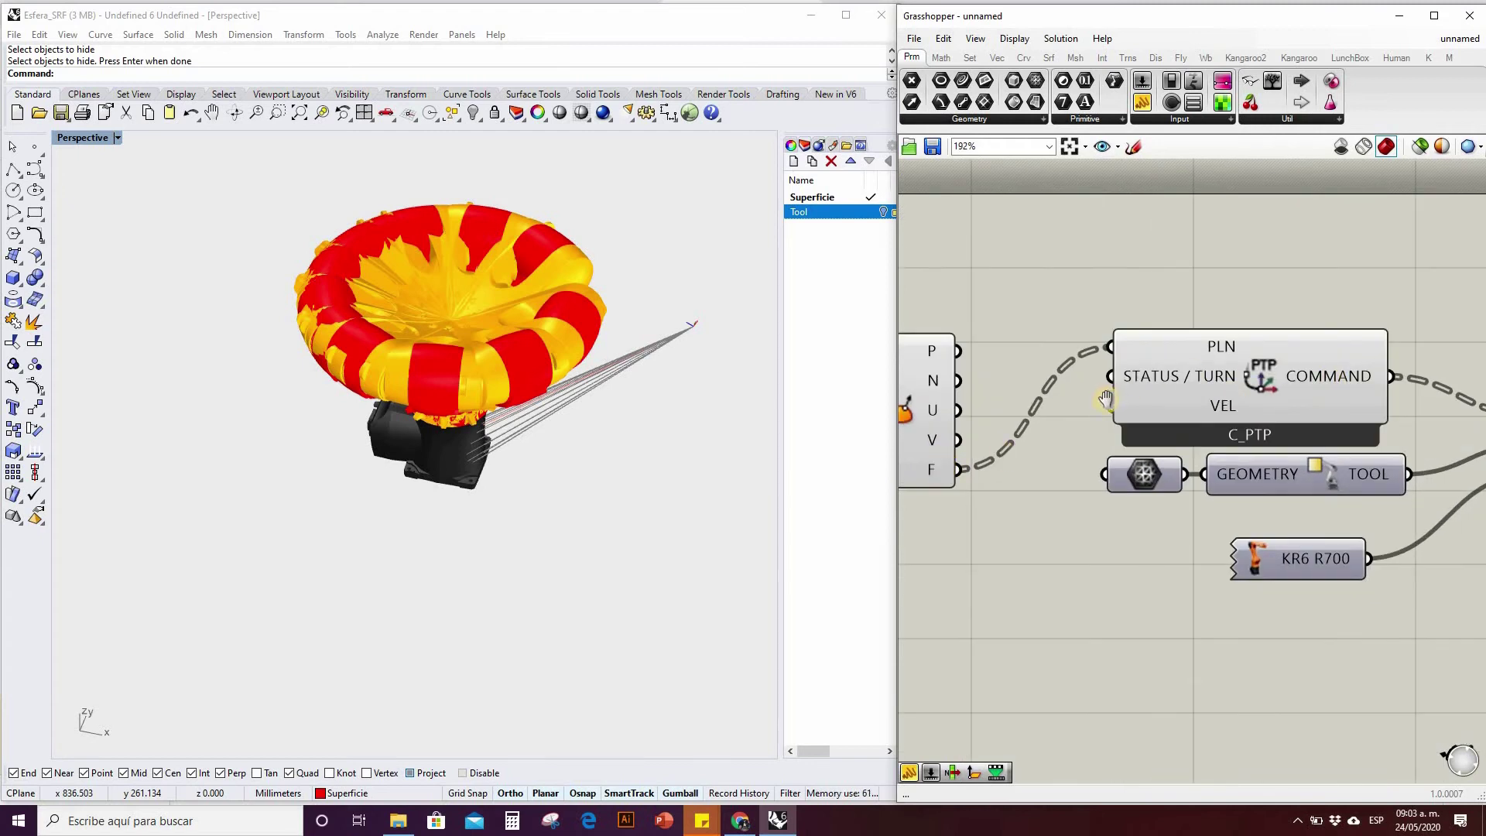
{"action": "right_click_drag", "start_coordinate": [1373, 371], "coordinate": [1143, 393]}
{"action": "right_click", "coordinate": [1148, 396]}
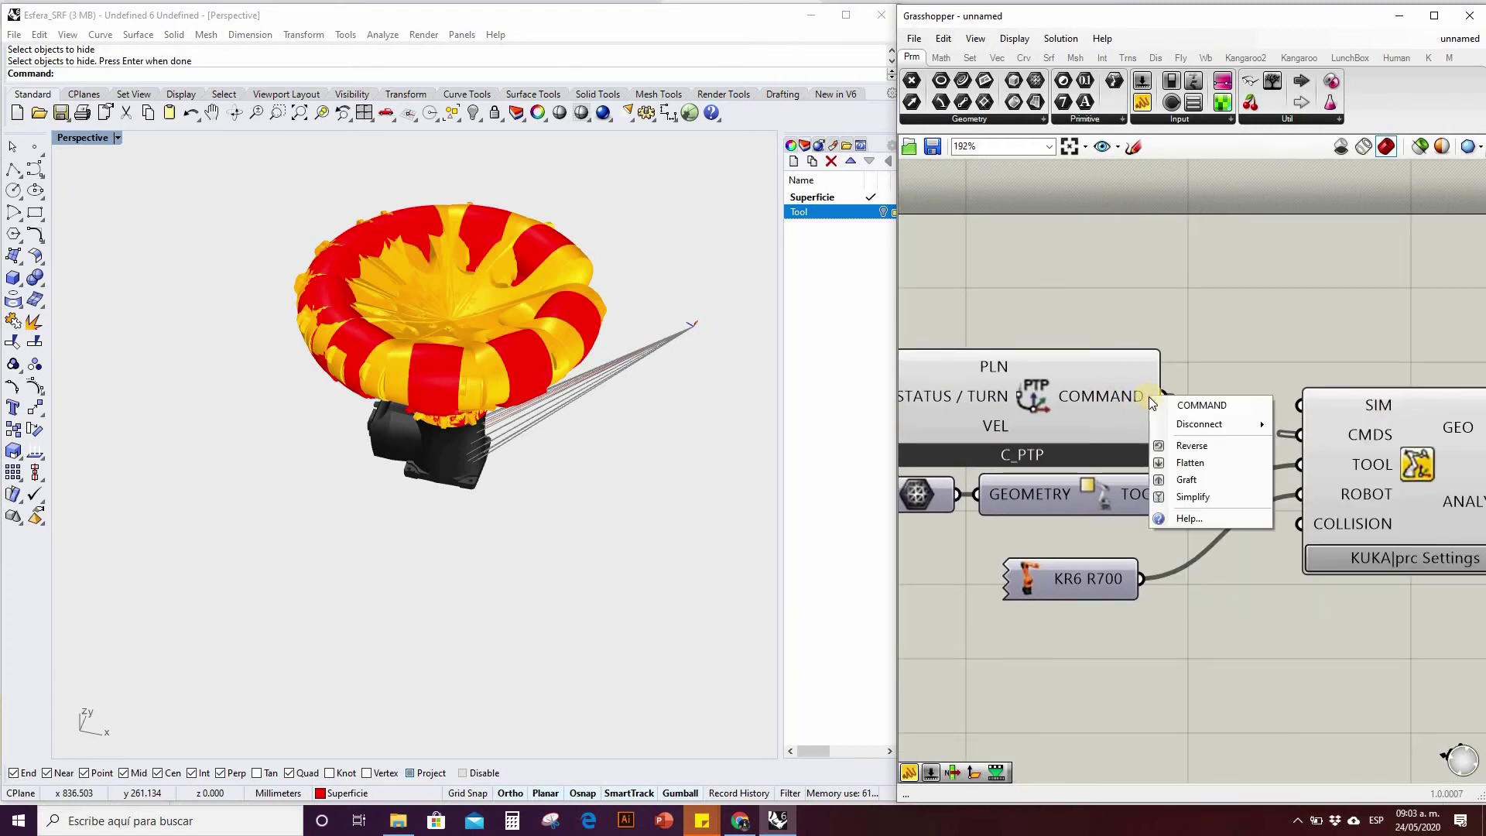
{"action": "left_click", "coordinate": [1191, 463]}
{"action": "scroll", "coordinate": [1099, 238], "scroll_direction": "down", "scroll_amount": 2}
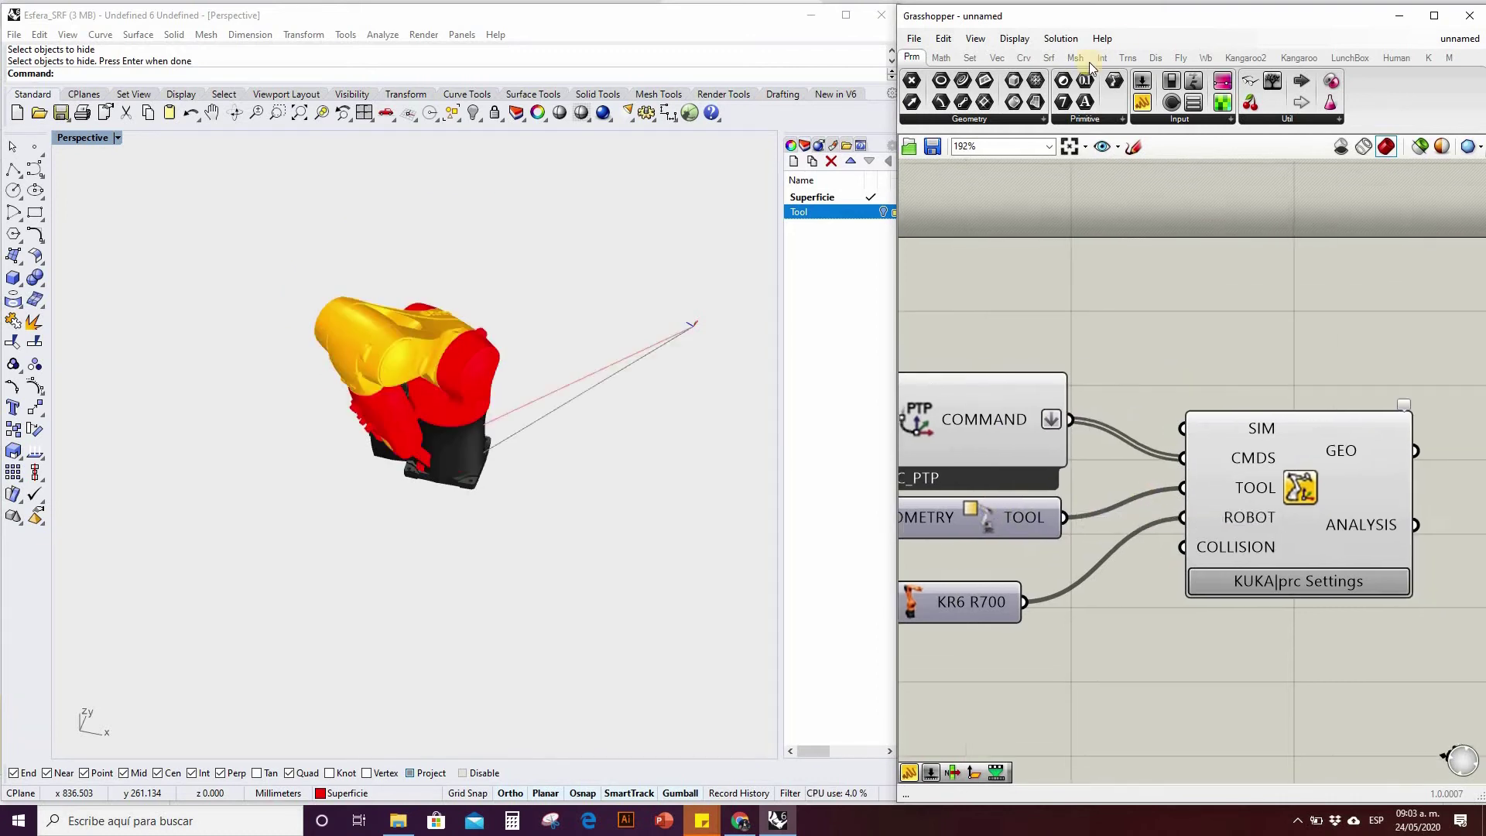
Add a Panel above the KUKA|prc CORE, connect the flattened COMMAND output to it, and widen it to fit each command on one line.
{"action": "left_click_drag", "start_coordinate": [1140, 107], "coordinate": [1302, 472]}
{"action": "left_click_drag", "start_coordinate": [1067, 424], "coordinate": [1199, 472]}
{"action": "left_click_drag", "start_coordinate": [1309, 475], "coordinate": [1474, 290]}
{"action": "scroll", "coordinate": [1077, 316], "scroll_direction": "down", "scroll_amount": 4}
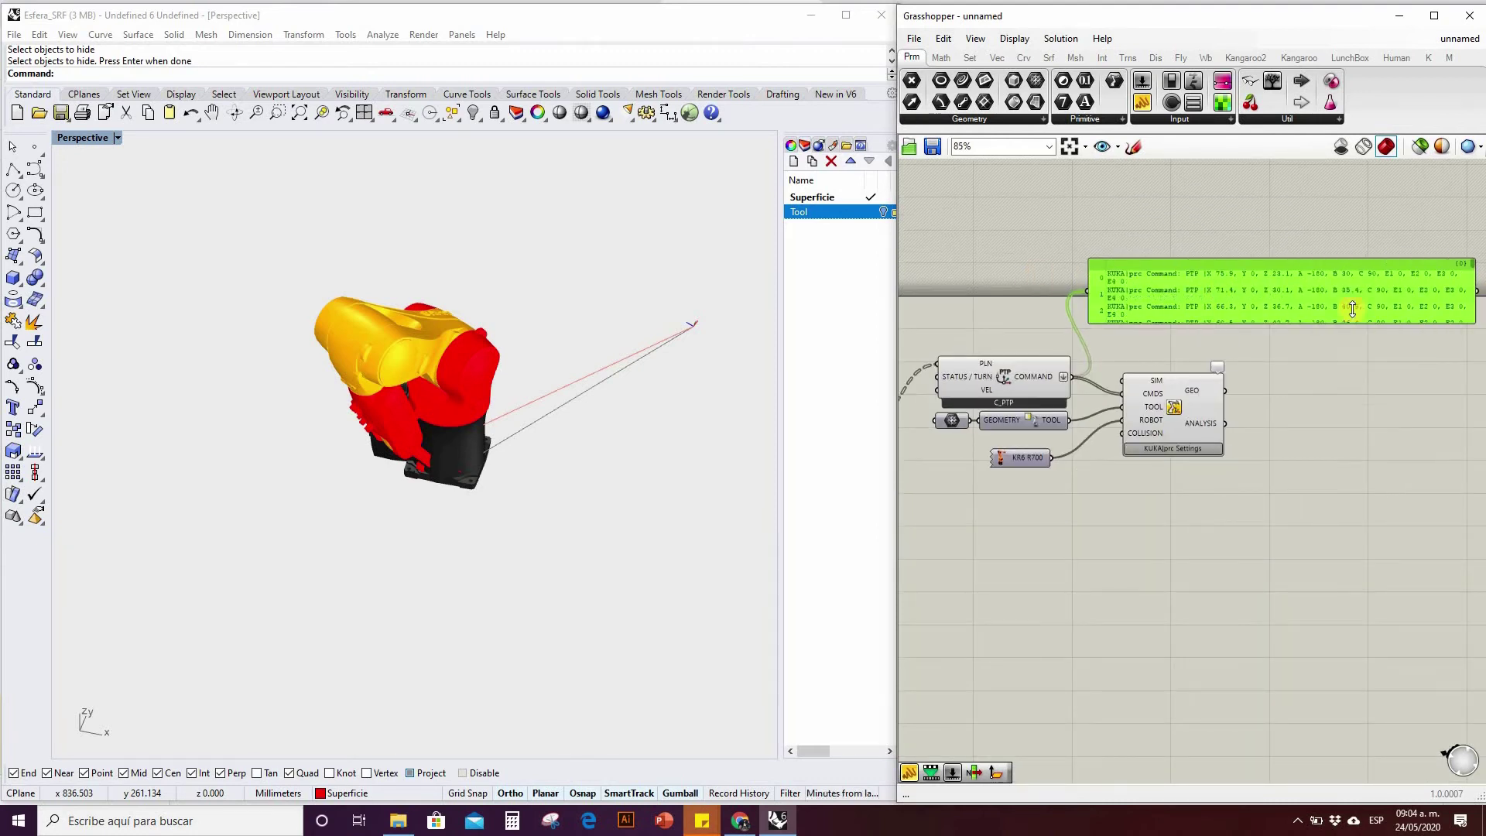
{"action": "scroll", "coordinate": [1060, 277], "scroll_direction": "down", "scroll_amount": 2}
{"action": "scroll", "coordinate": [1347, 263], "scroll_direction": "up", "scroll_amount": 2}
{"action": "left_click_drag", "start_coordinate": [1342, 263], "coordinate": [1409, 260]}
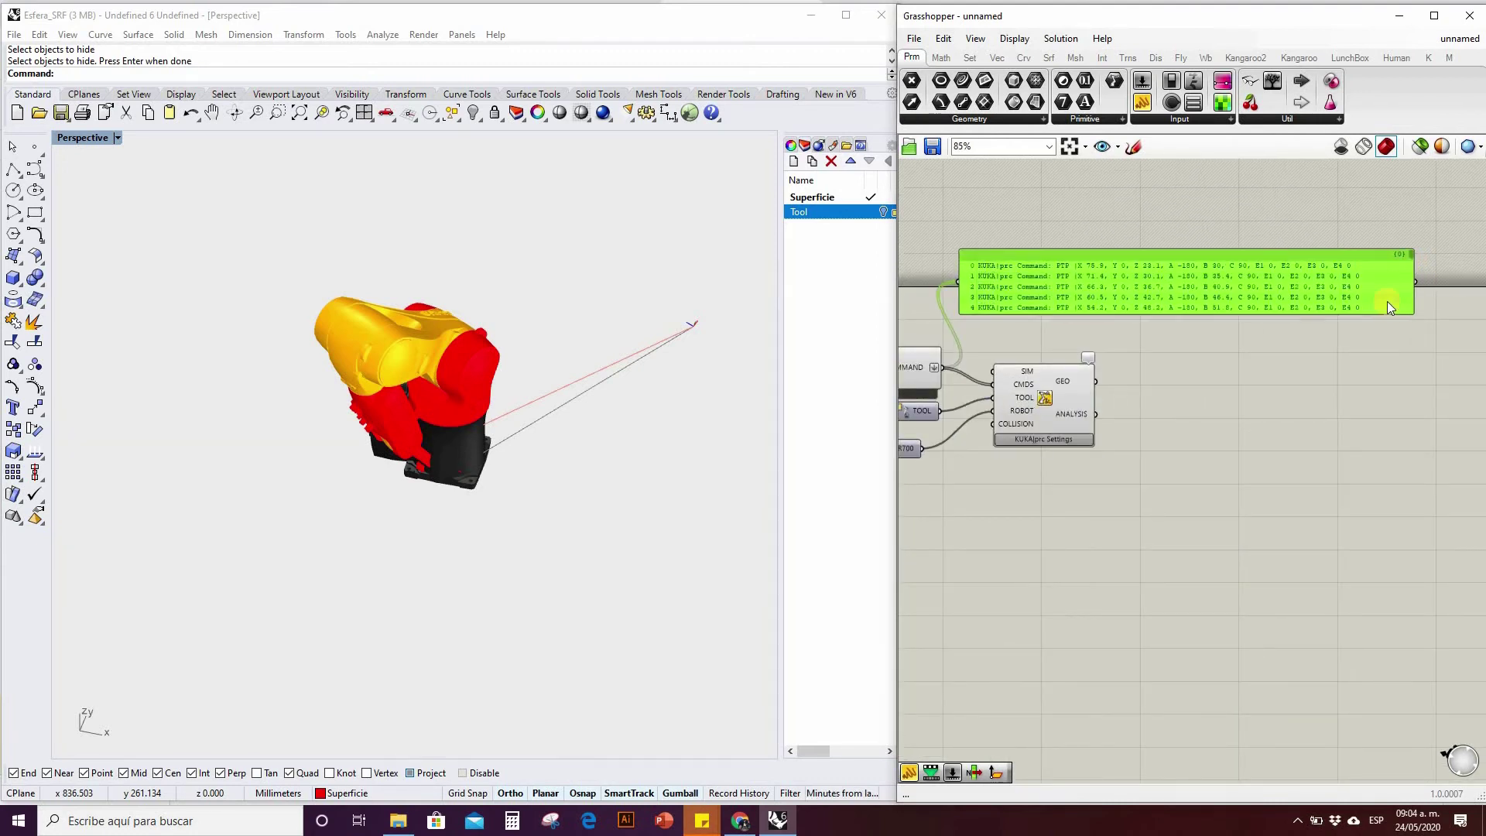
Heighten the panel, read through the flattened command list, and delete the panel.
{"action": "left_click_drag", "start_coordinate": [1382, 313], "coordinate": [1369, 606]}
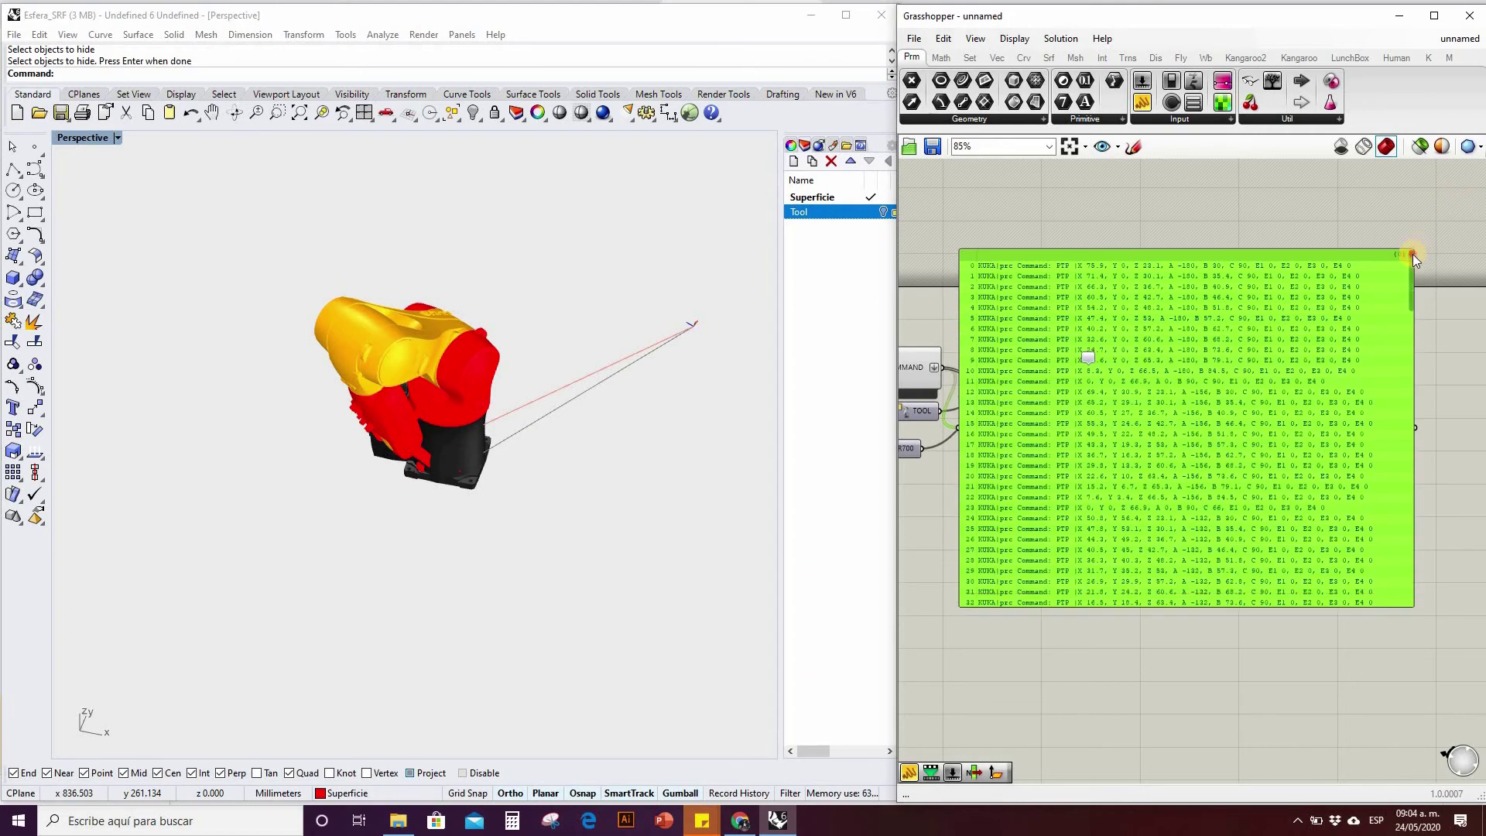
{"action": "left_click_drag", "start_coordinate": [1409, 290], "coordinate": [1401, 540]}
{"action": "left_click_drag", "start_coordinate": [1390, 439], "coordinate": [1377, 294]}
{"action": "key", "text": "Delete"}
{"action": "scroll", "coordinate": [1184, 434], "scroll_direction": "down", "scroll_amount": 3}
{"action": "right_click_drag", "start_coordinate": [1190, 452], "coordinate": [1258, 419]}
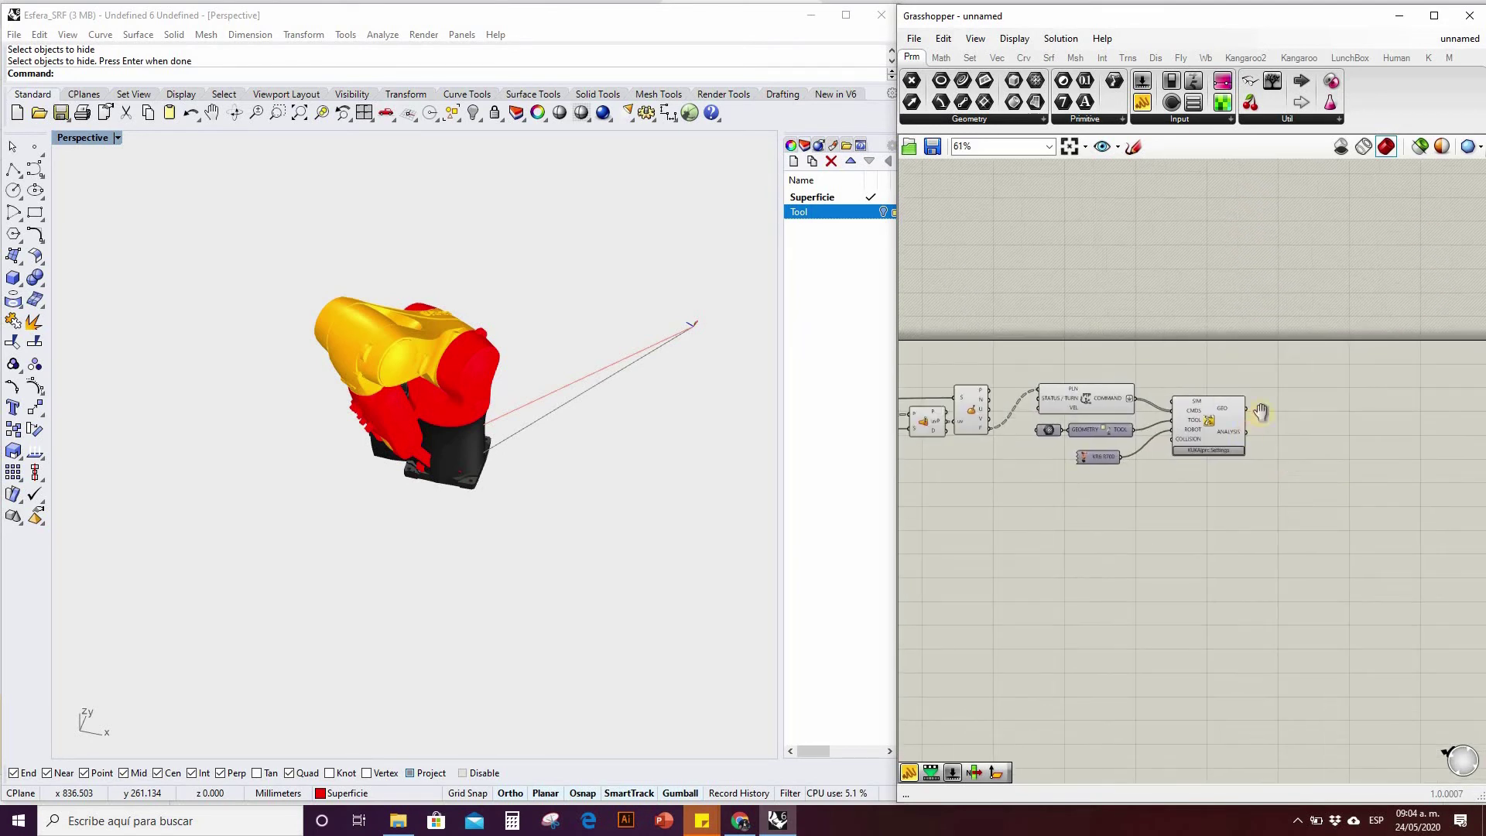
Examine the robot's simulated pose, open the KUKA|prc CORE settings, and check the available base numbers.
{"action": "scroll", "coordinate": [1259, 420], "scroll_direction": "up", "scroll_amount": 2}
{"action": "right_click_drag", "start_coordinate": [502, 300], "coordinate": [592, 206]}
{"action": "scroll", "coordinate": [475, 420], "scroll_direction": "up", "scroll_amount": 3}
{"action": "right_click_drag", "start_coordinate": [477, 442], "coordinate": [486, 328]}
{"action": "scroll", "coordinate": [487, 327], "scroll_direction": "down", "scroll_amount": 6}
{"action": "scroll", "coordinate": [517, 331], "scroll_direction": "up", "scroll_amount": 6}
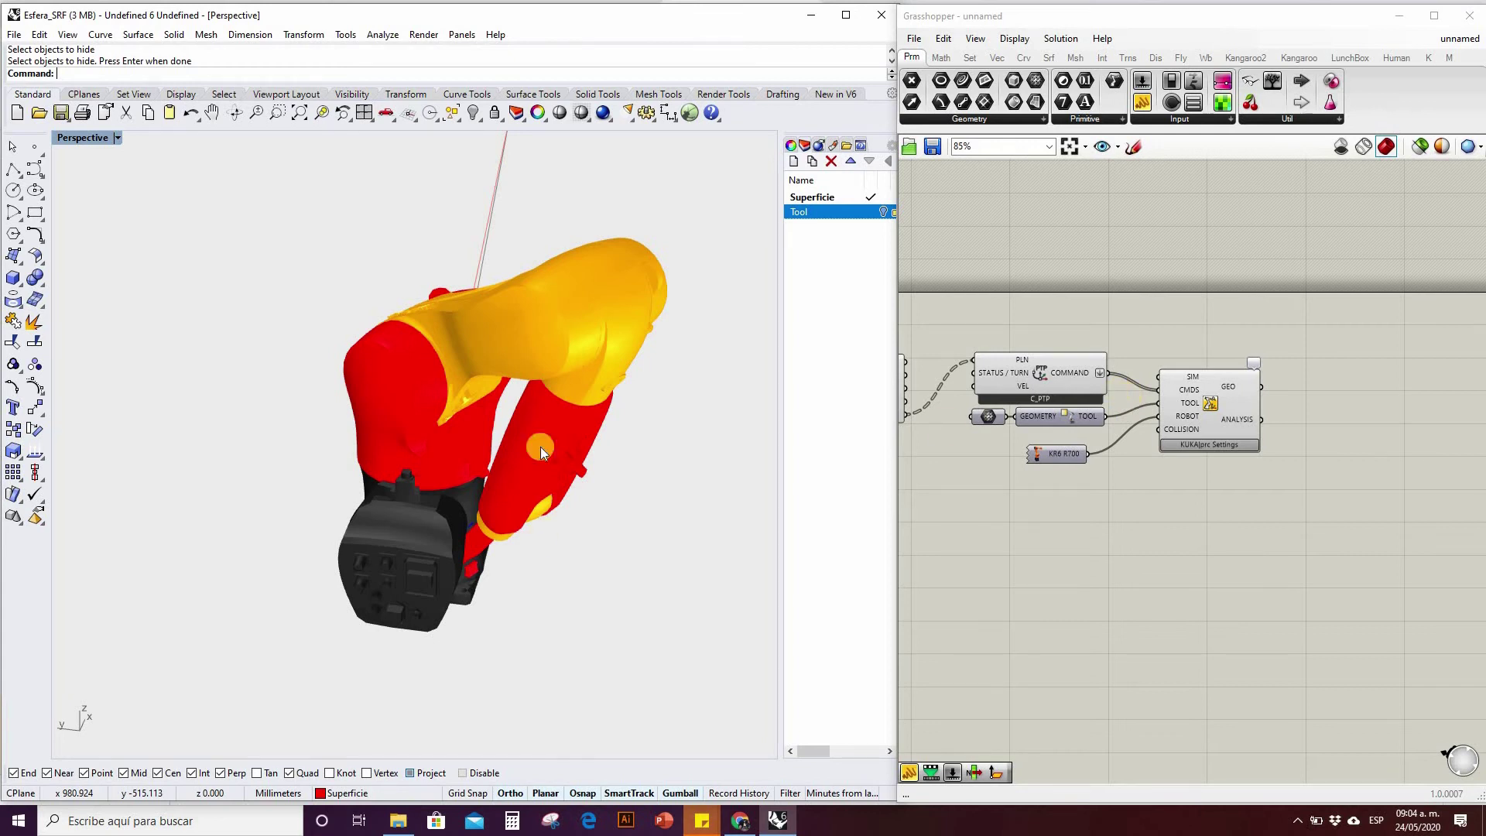
{"action": "scroll", "coordinate": [1222, 458], "scroll_direction": "up", "scroll_amount": 3}
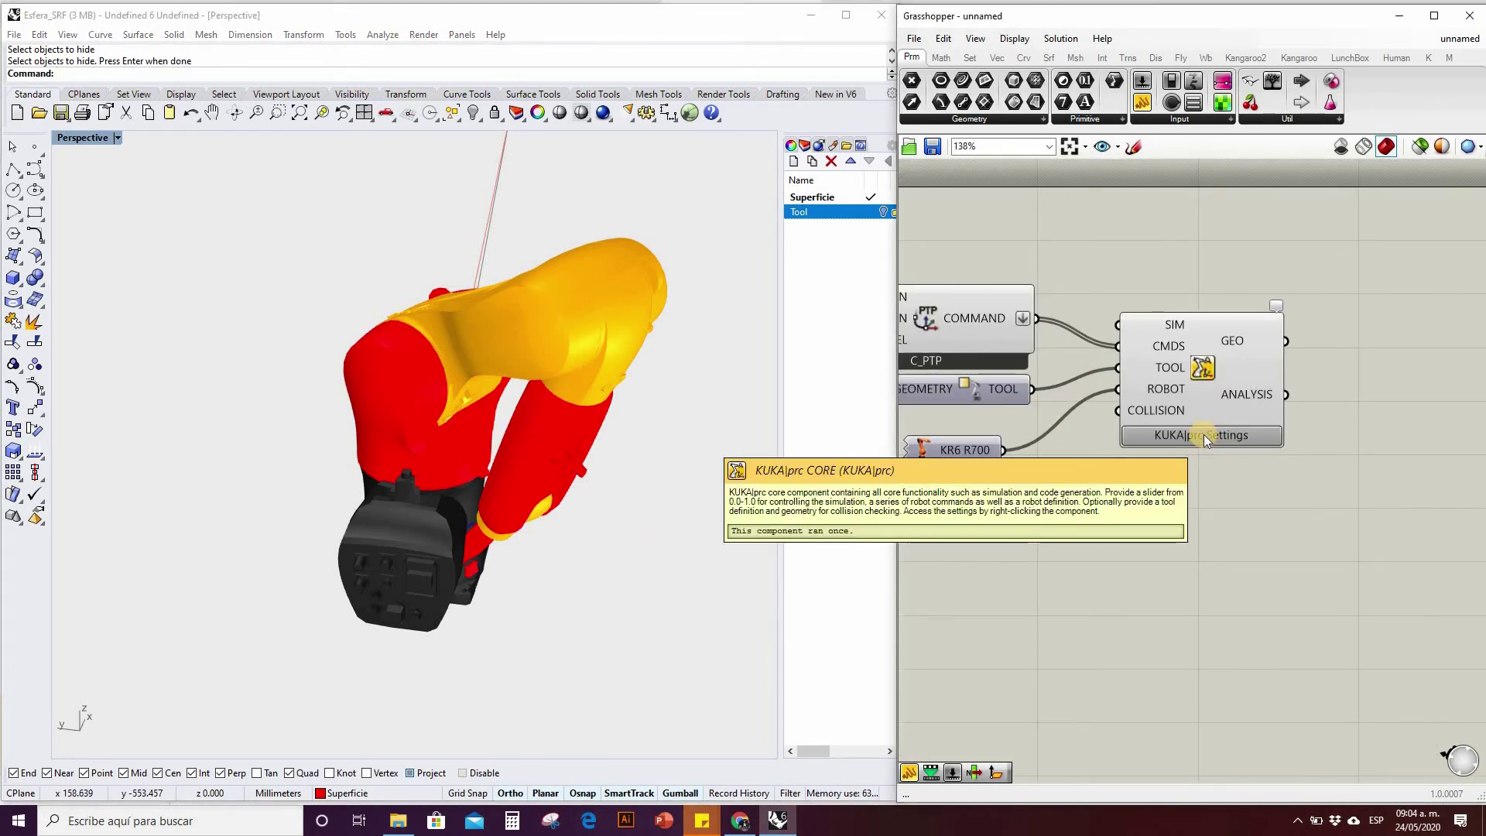
{"action": "left_click", "coordinate": [1198, 436]}
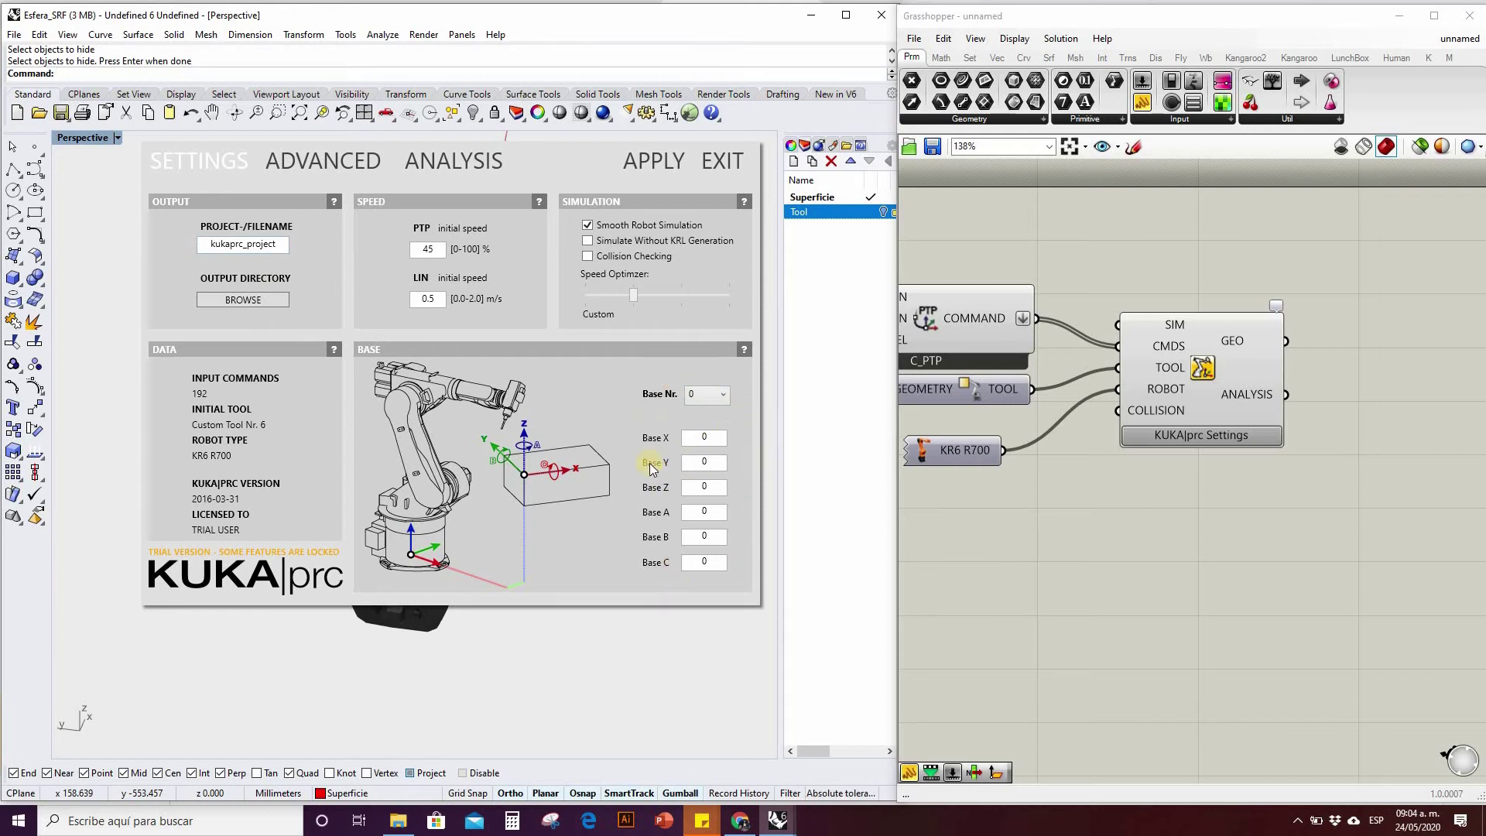
{"action": "left_click", "coordinate": [706, 440]}
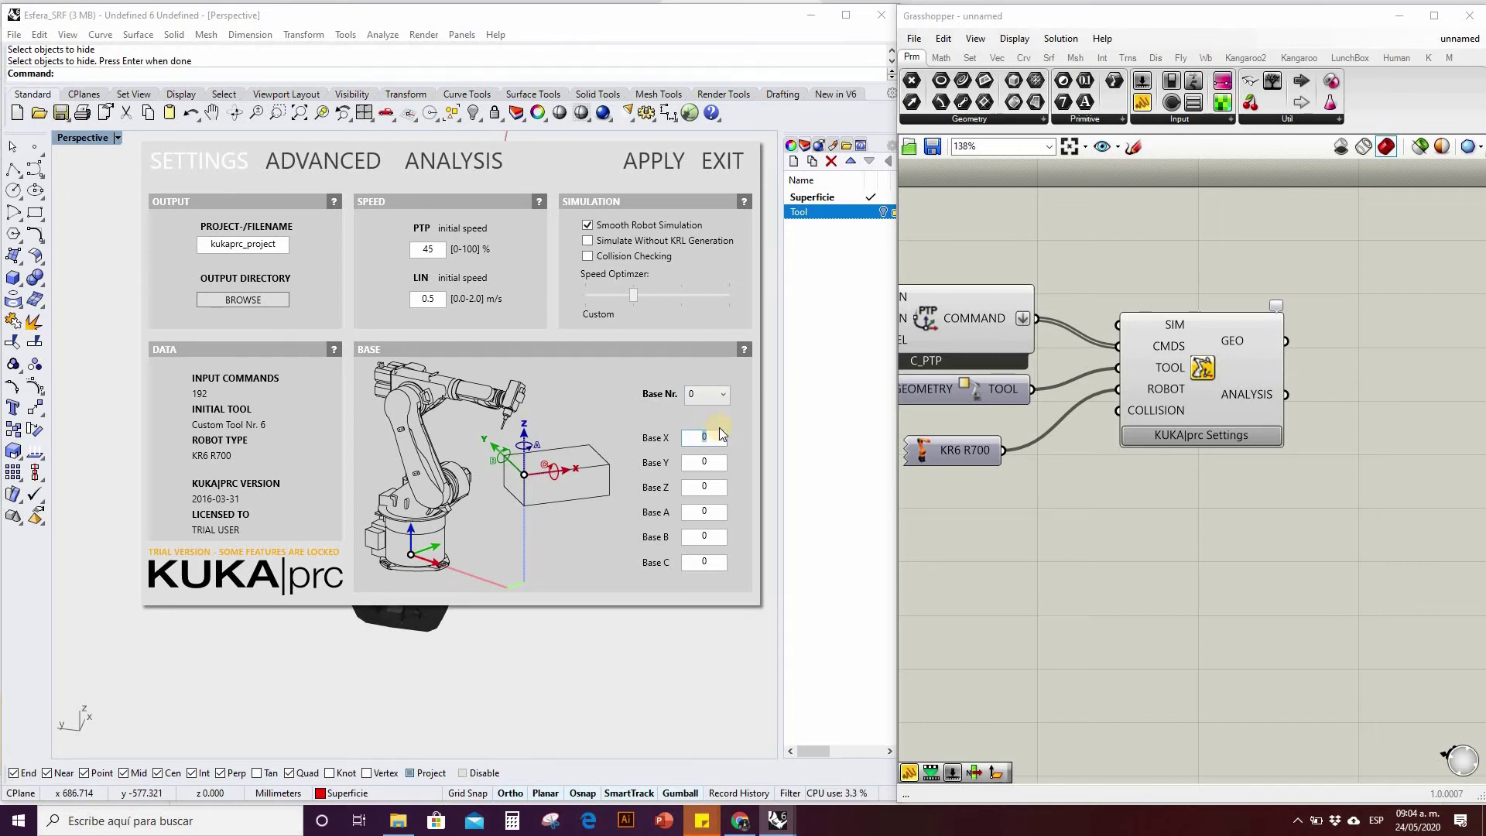
{"action": "left_click", "coordinate": [708, 402]}
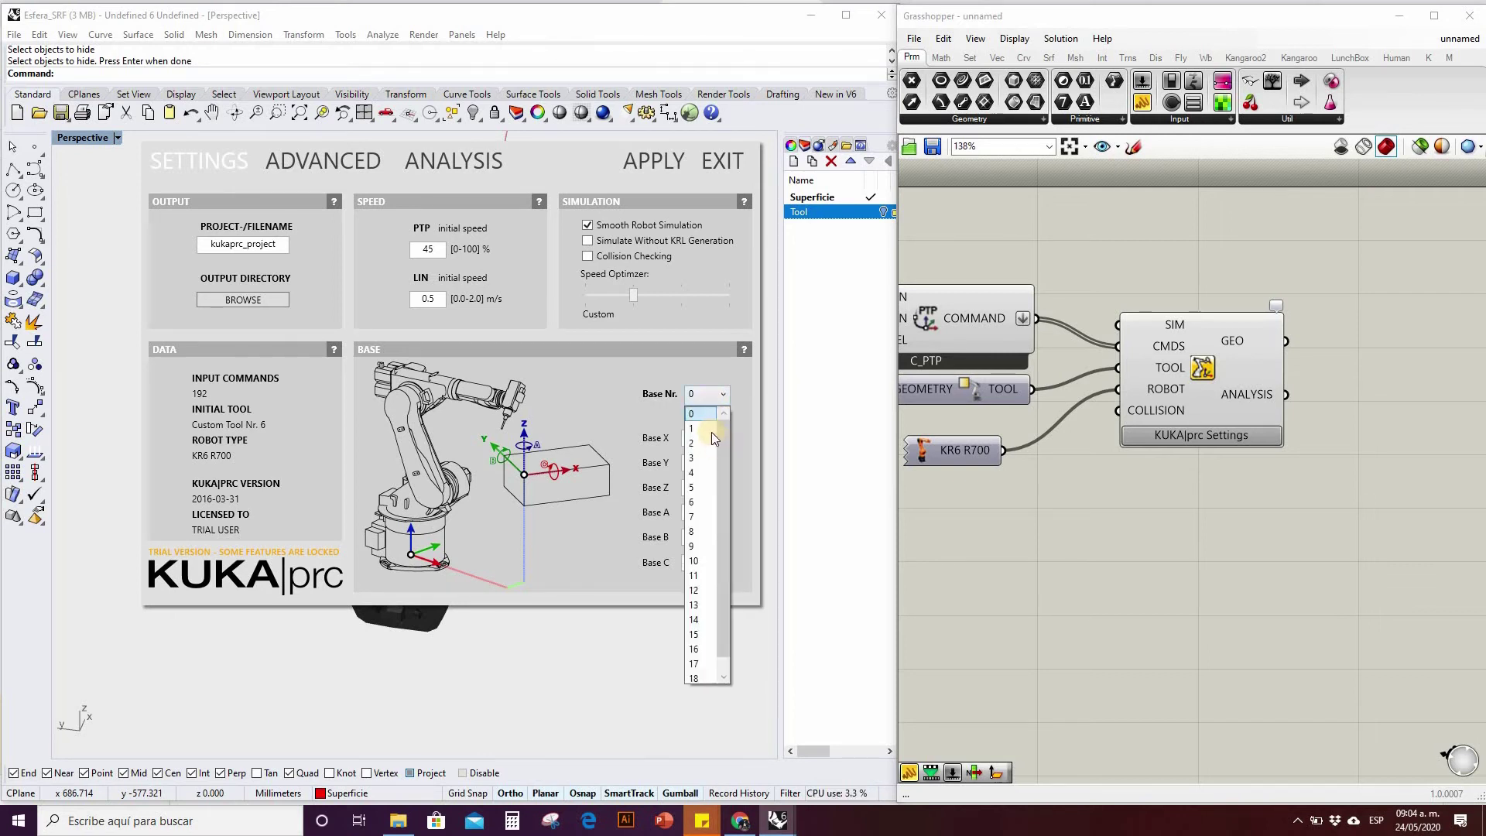
{"action": "left_click", "coordinate": [662, 412]}
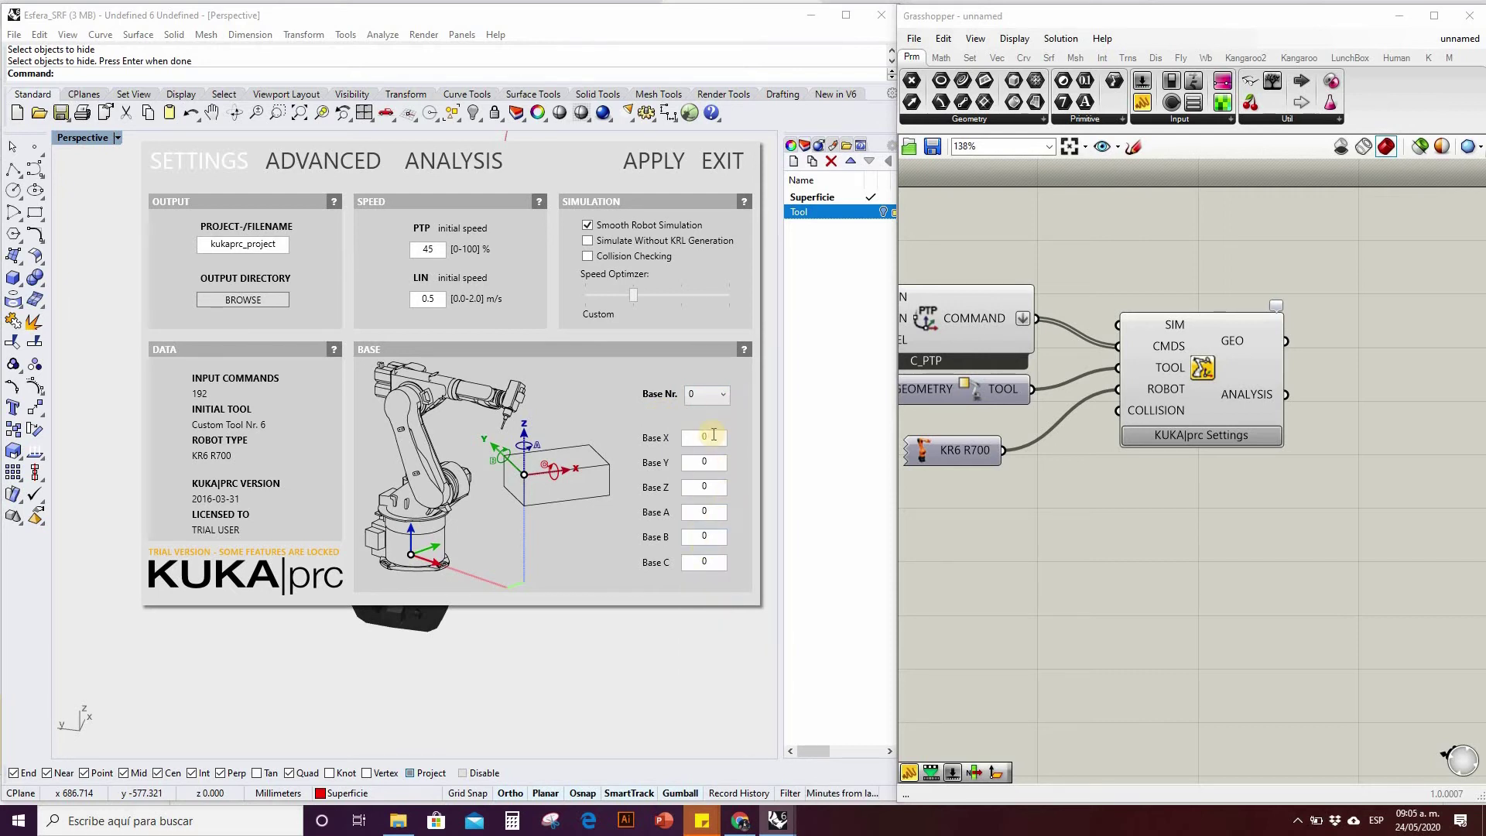
Set Base X to 40 and Base Y to 130 in the KUKA|prc settings, apply them, and close the settings.
{"action": "left_click", "coordinate": [708, 460]}
{"action": "type", "text": "4"}
{"action": "left_click", "coordinate": [718, 439]}
{"action": "left_click", "coordinate": [675, 466]}
{"action": "type", "text": "130"}
{"action": "left_click", "coordinate": [652, 160]}
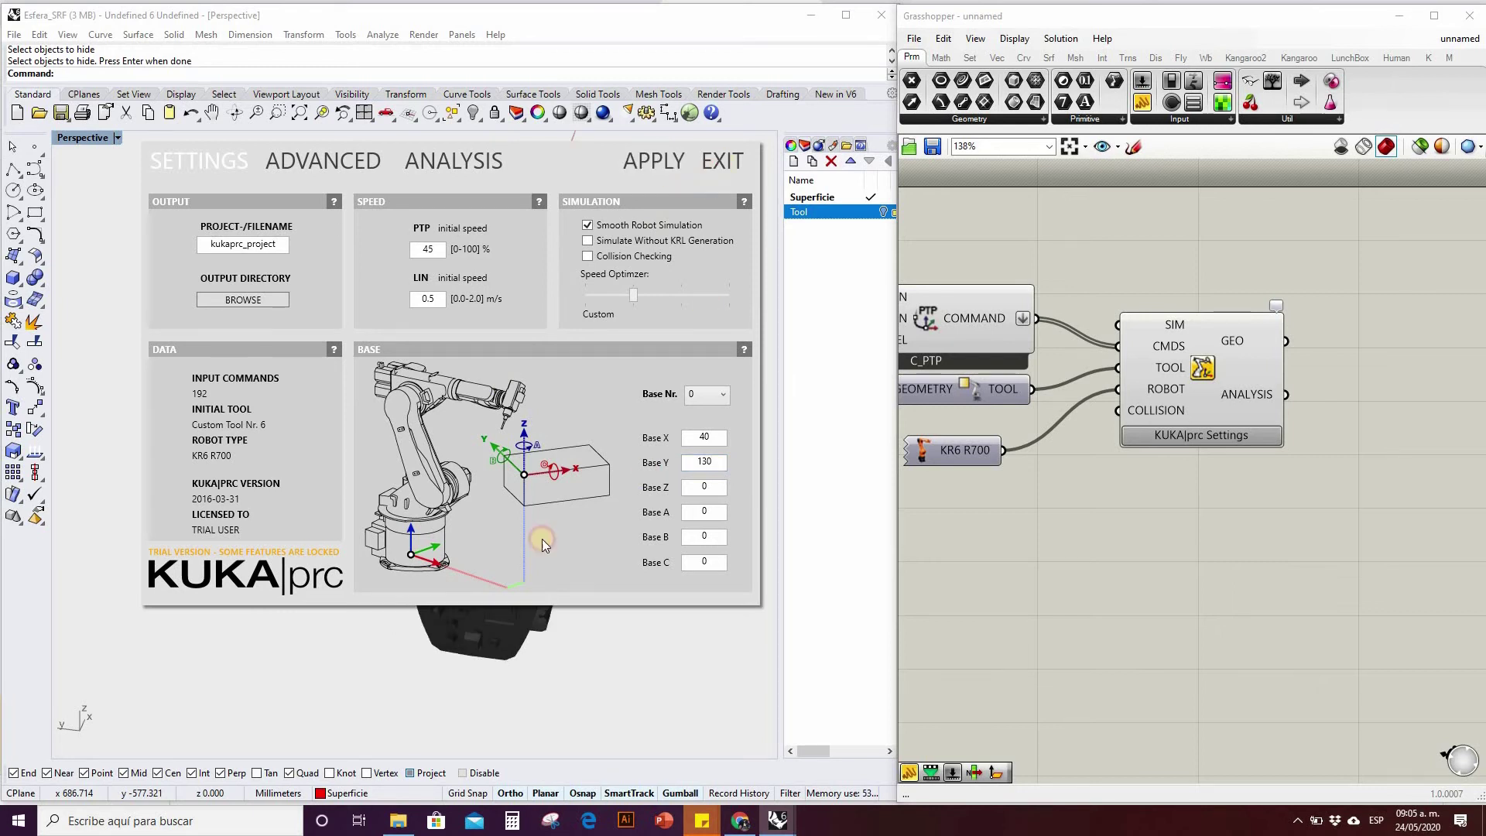
{"action": "left_click", "coordinate": [721, 161]}
{"action": "right_click_drag", "start_coordinate": [470, 536], "coordinate": [415, 527]}
{"action": "scroll", "coordinate": [356, 523], "scroll_direction": "up", "scroll_amount": 5}
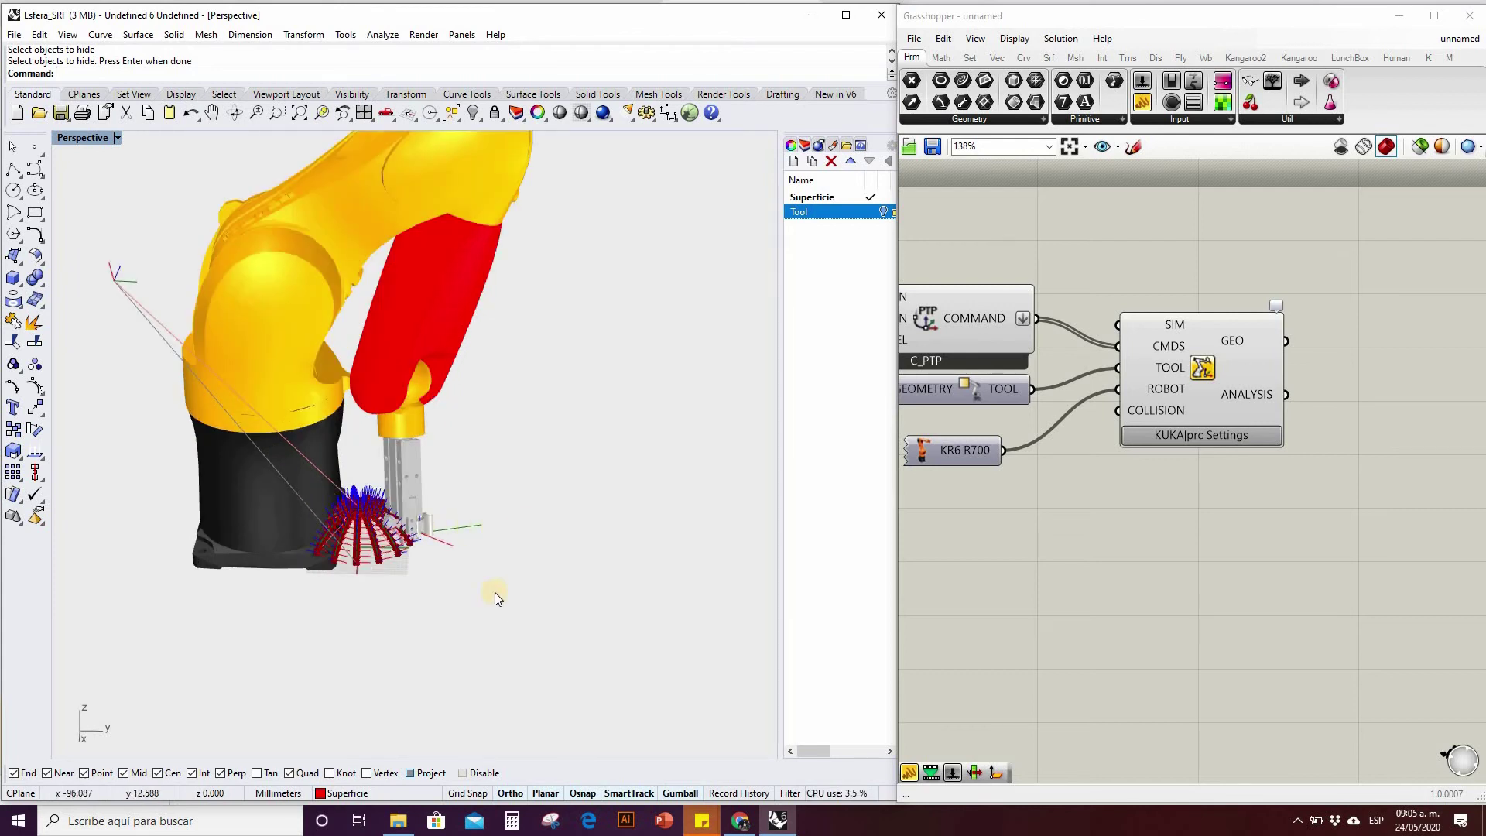
Reopen the KUKA|prc settings, set Base X to 300 and Base Y to 100, apply, and close the settings.
{"action": "left_click", "coordinate": [1213, 438]}
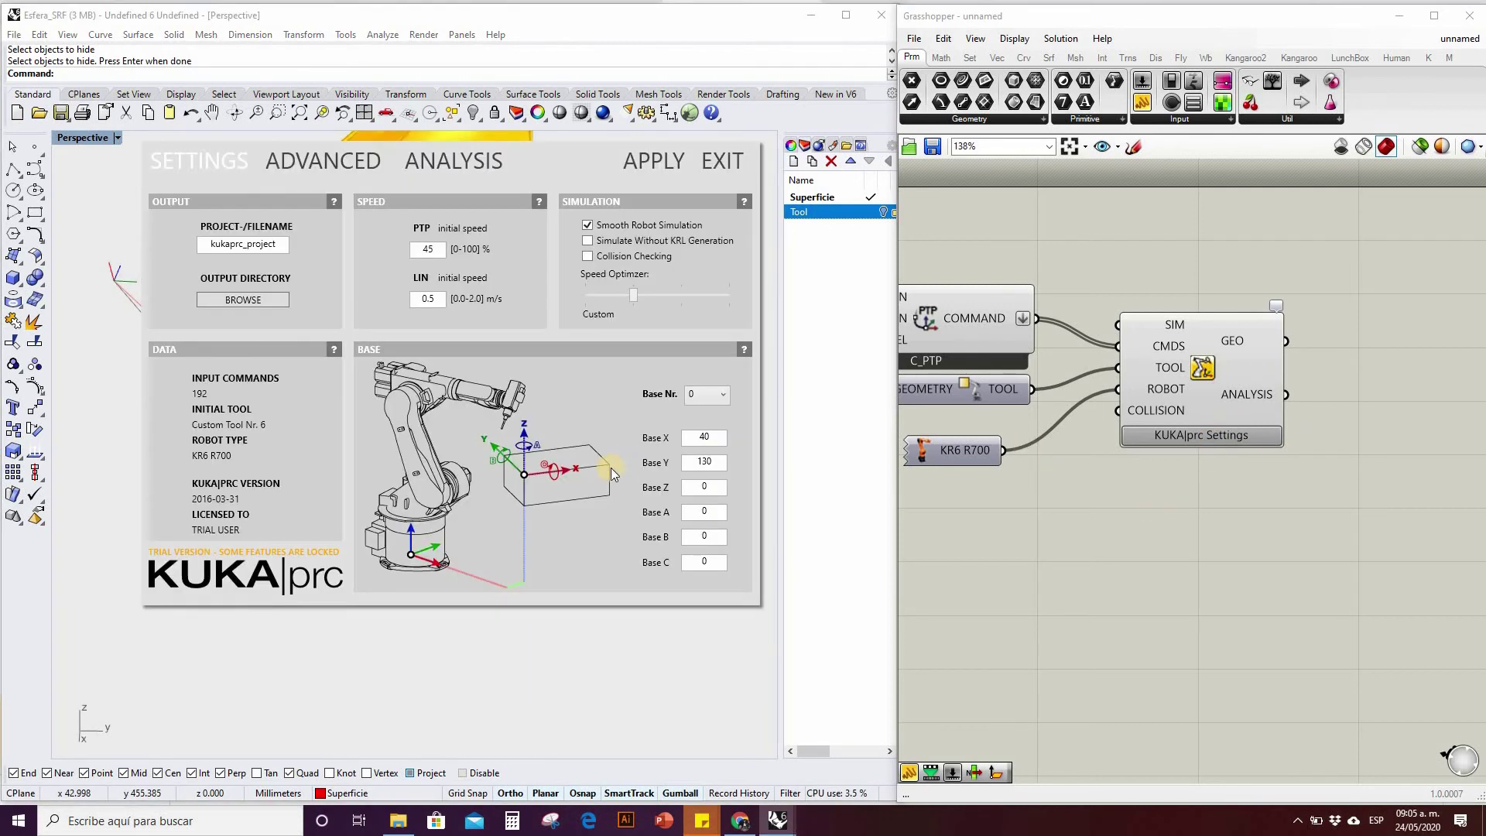
{"action": "key", "text": "Tab"}
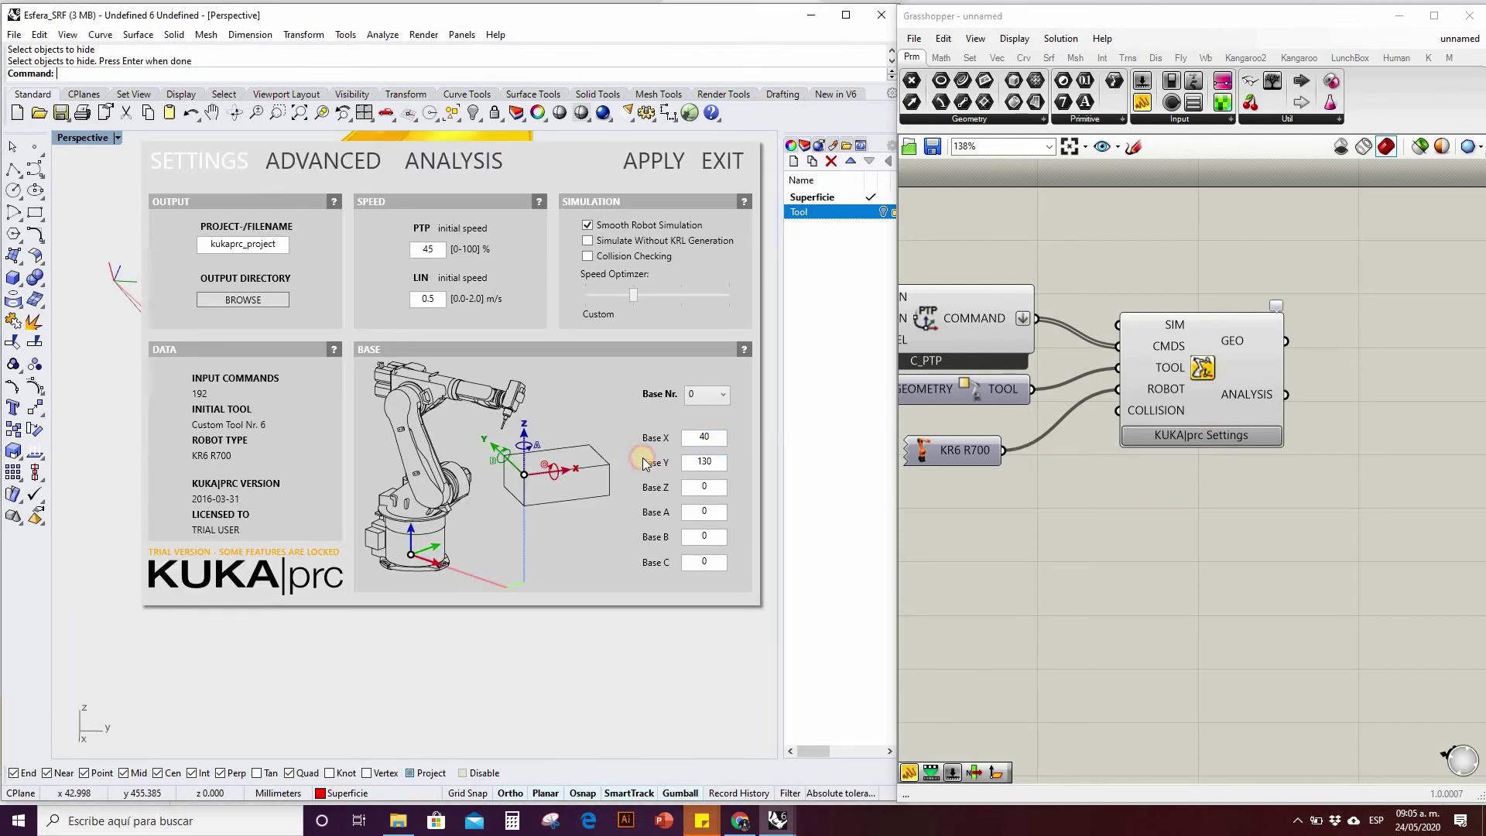
{"action": "type", "text": "45"}
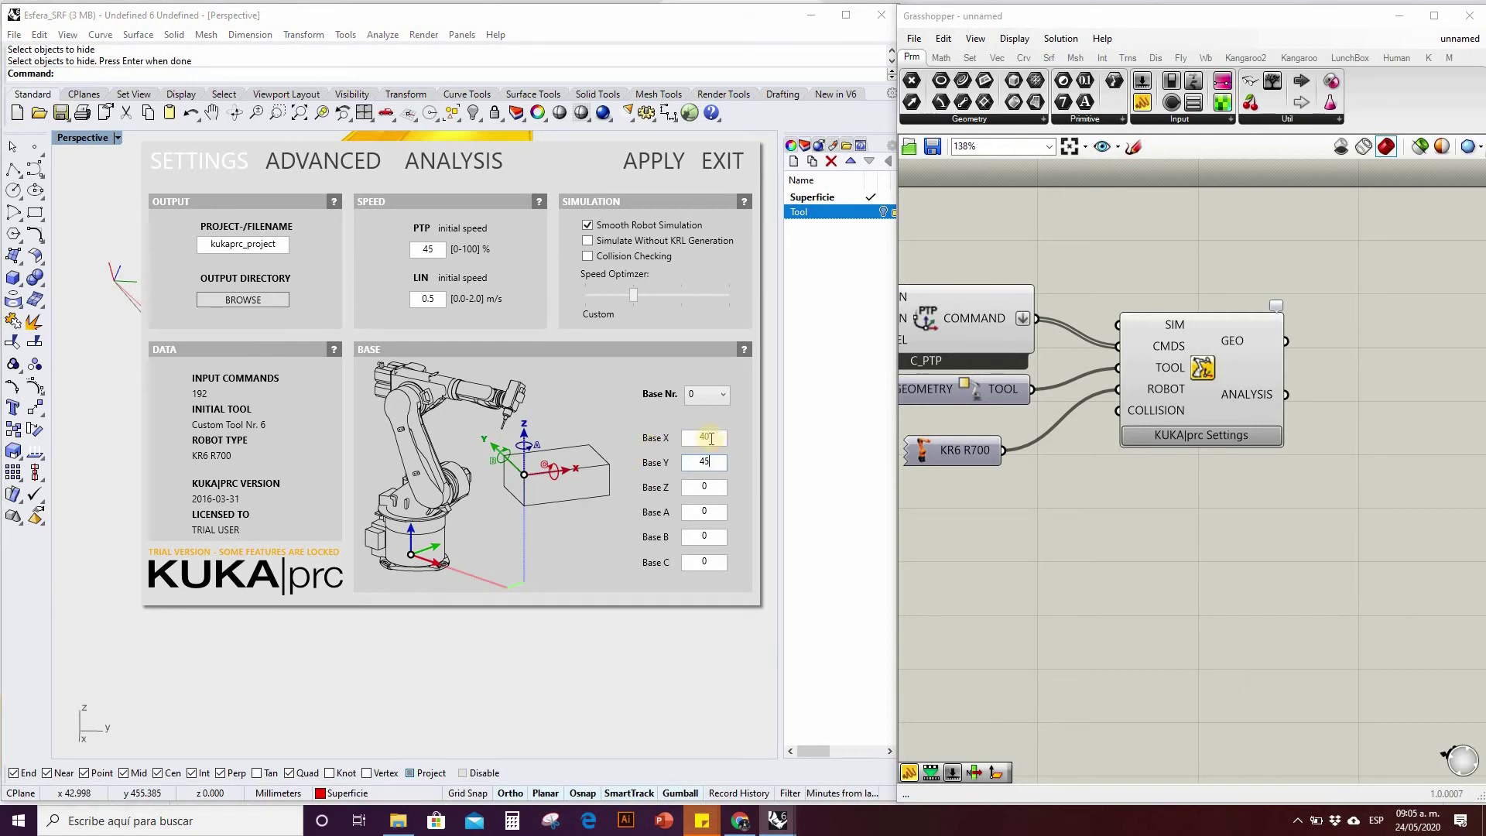
{"action": "type", "text": "300"}
{"action": "type", "text": "100"}
{"action": "left_click", "coordinate": [671, 164]}
{"action": "left_click", "coordinate": [728, 164]}
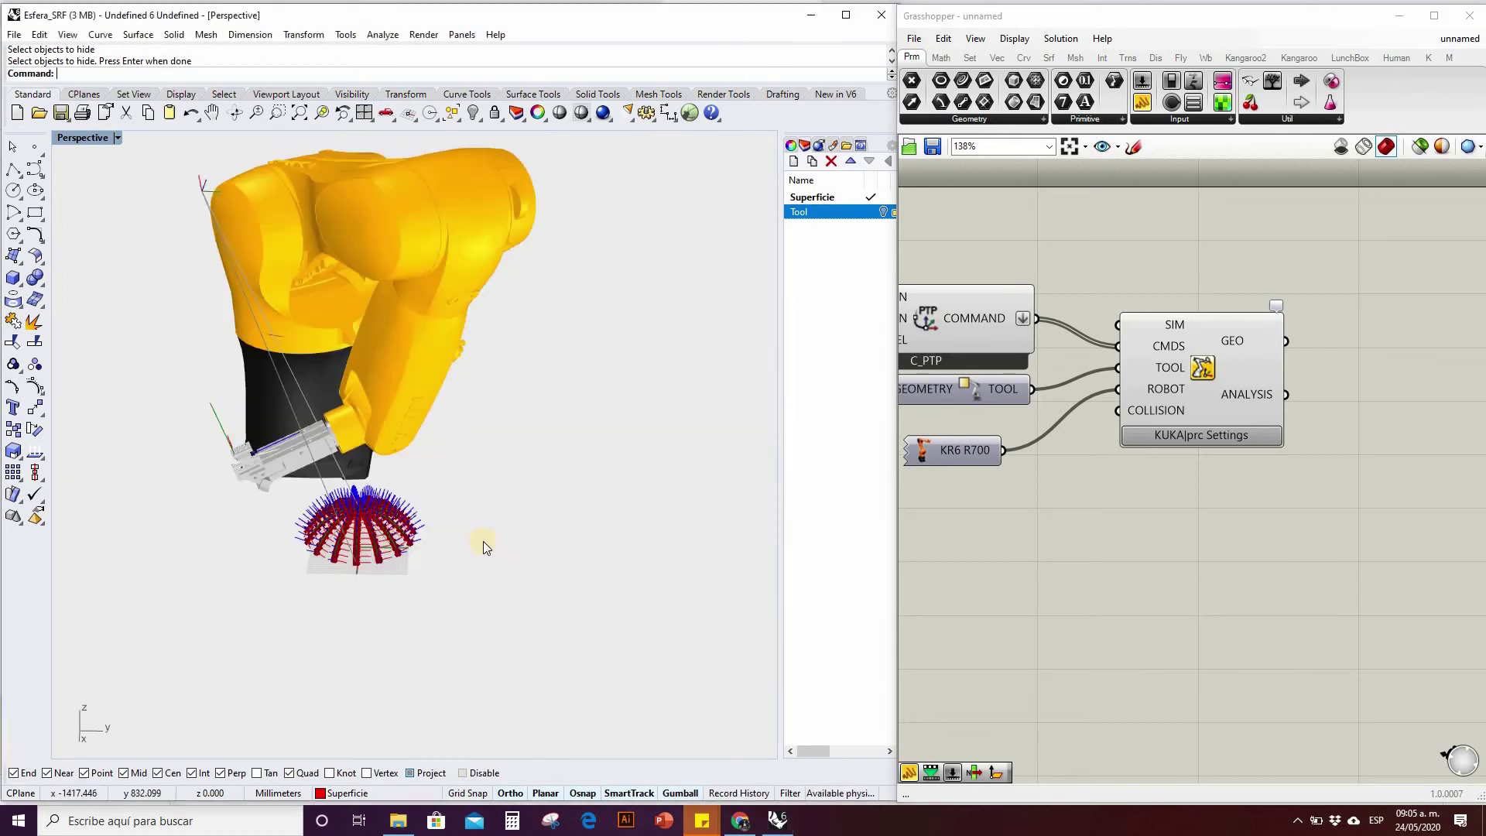
Examine the robot, its tool and the dome's frames from several angles to check the new base position.
{"action": "scroll", "coordinate": [571, 514], "scroll_direction": "down", "scroll_amount": 5}
{"action": "right_click_drag", "start_coordinate": [570, 514], "coordinate": [308, 503]}
{"action": "scroll", "coordinate": [348, 507], "scroll_direction": "up", "scroll_amount": 3}
{"action": "right_click_drag", "start_coordinate": [493, 594], "coordinate": [467, 552]}
{"action": "scroll", "coordinate": [467, 553], "scroll_direction": "down", "scroll_amount": 5}
{"action": "scroll", "coordinate": [451, 543], "scroll_direction": "up", "scroll_amount": 3}
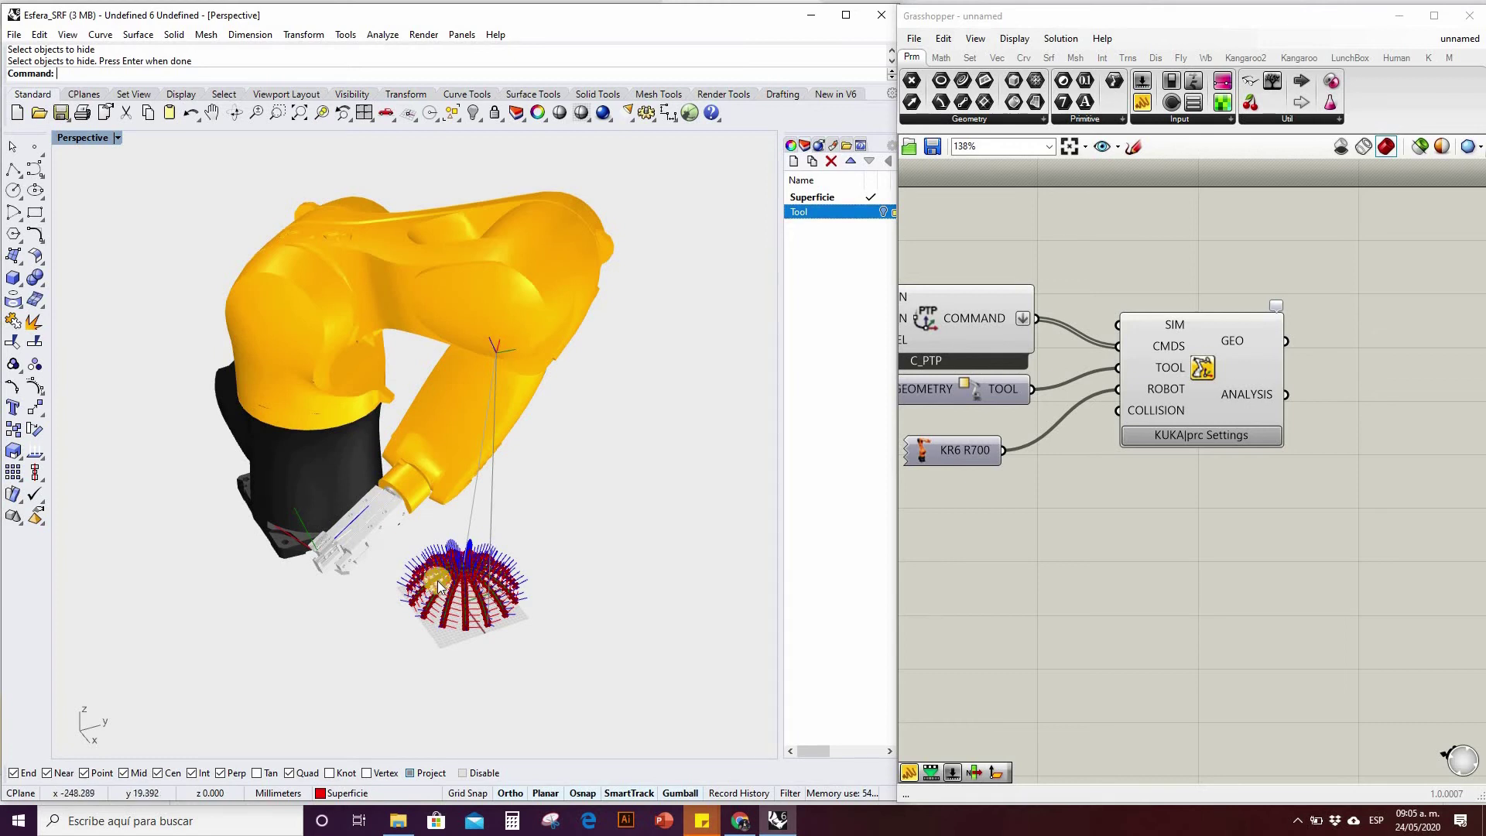
{"action": "right_click_drag", "start_coordinate": [457, 558], "coordinate": [475, 518]}
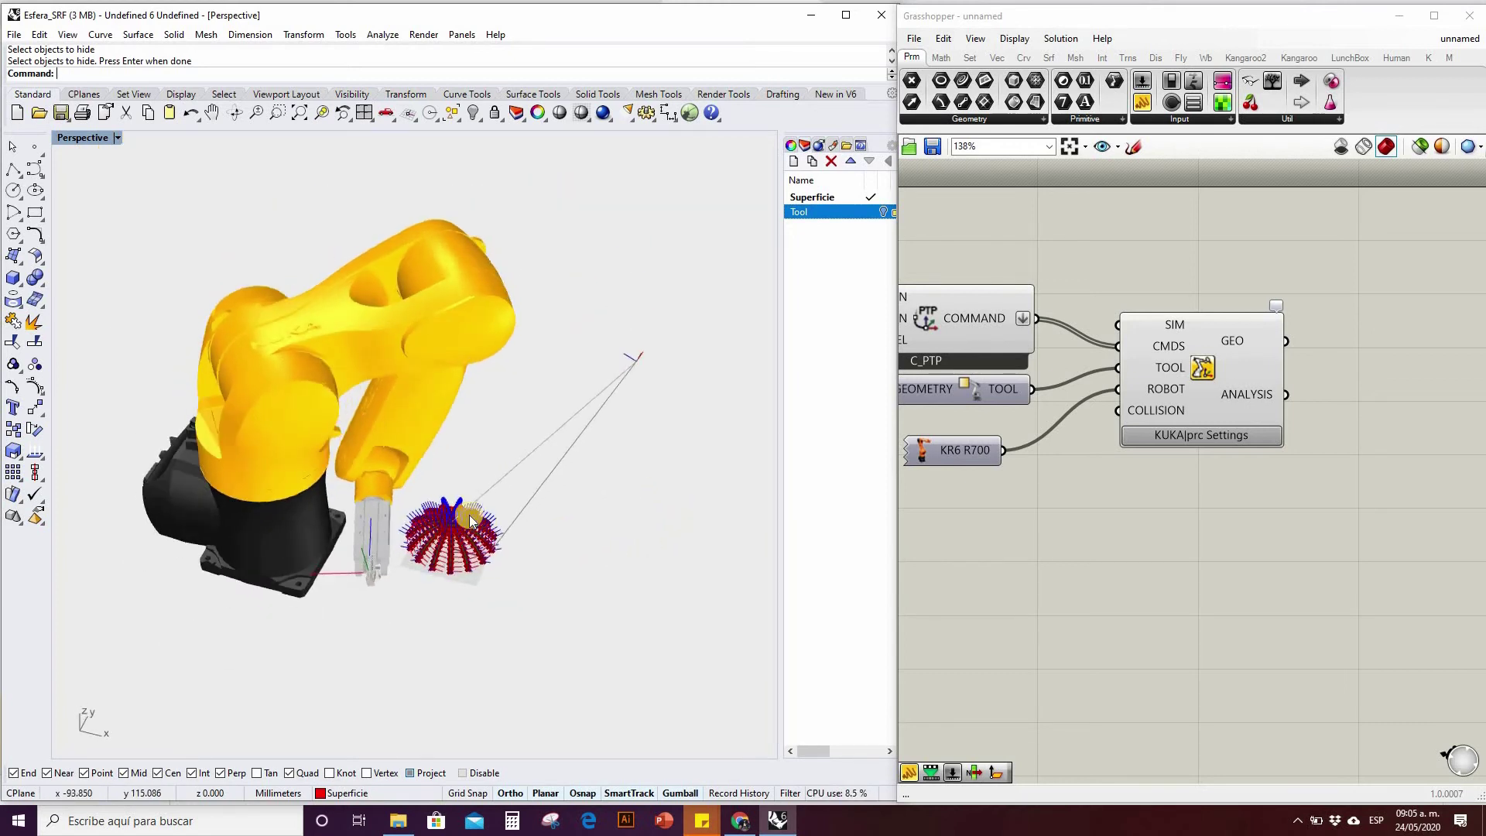
{"action": "scroll", "coordinate": [475, 518], "scroll_direction": "up", "scroll_amount": 3}
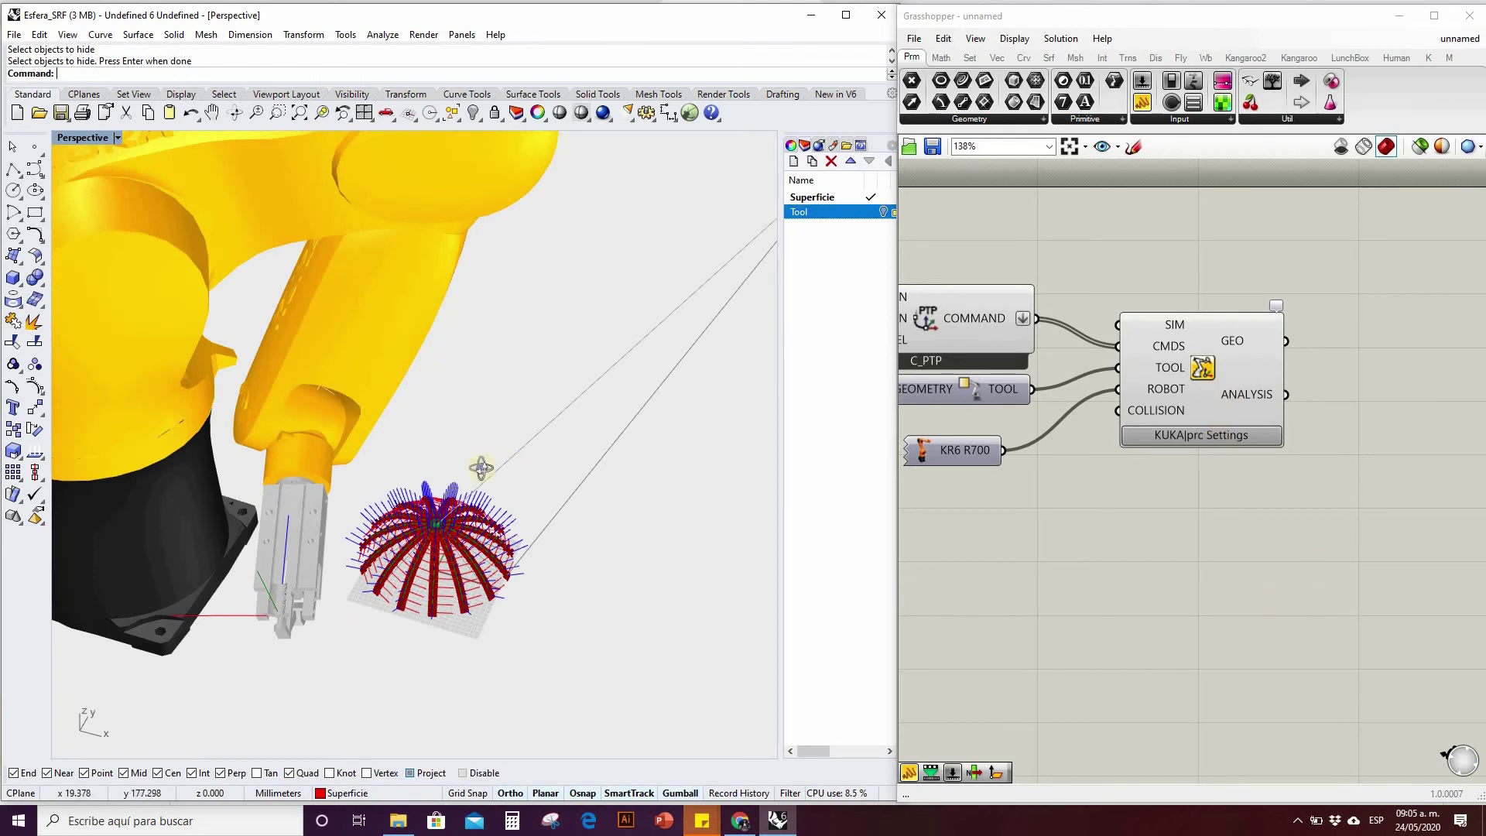
{"action": "scroll", "coordinate": [509, 463], "scroll_direction": "down", "scroll_amount": 5}
{"action": "right_click_drag", "start_coordinate": [509, 462], "coordinate": [433, 422]}
Reposition the tool geometry and custom tool components below the PTP command, and move the whole KUKA|prc component group away from the surface frames.
{"action": "scroll", "coordinate": [1364, 390], "scroll_direction": "down", "scroll_amount": 2}
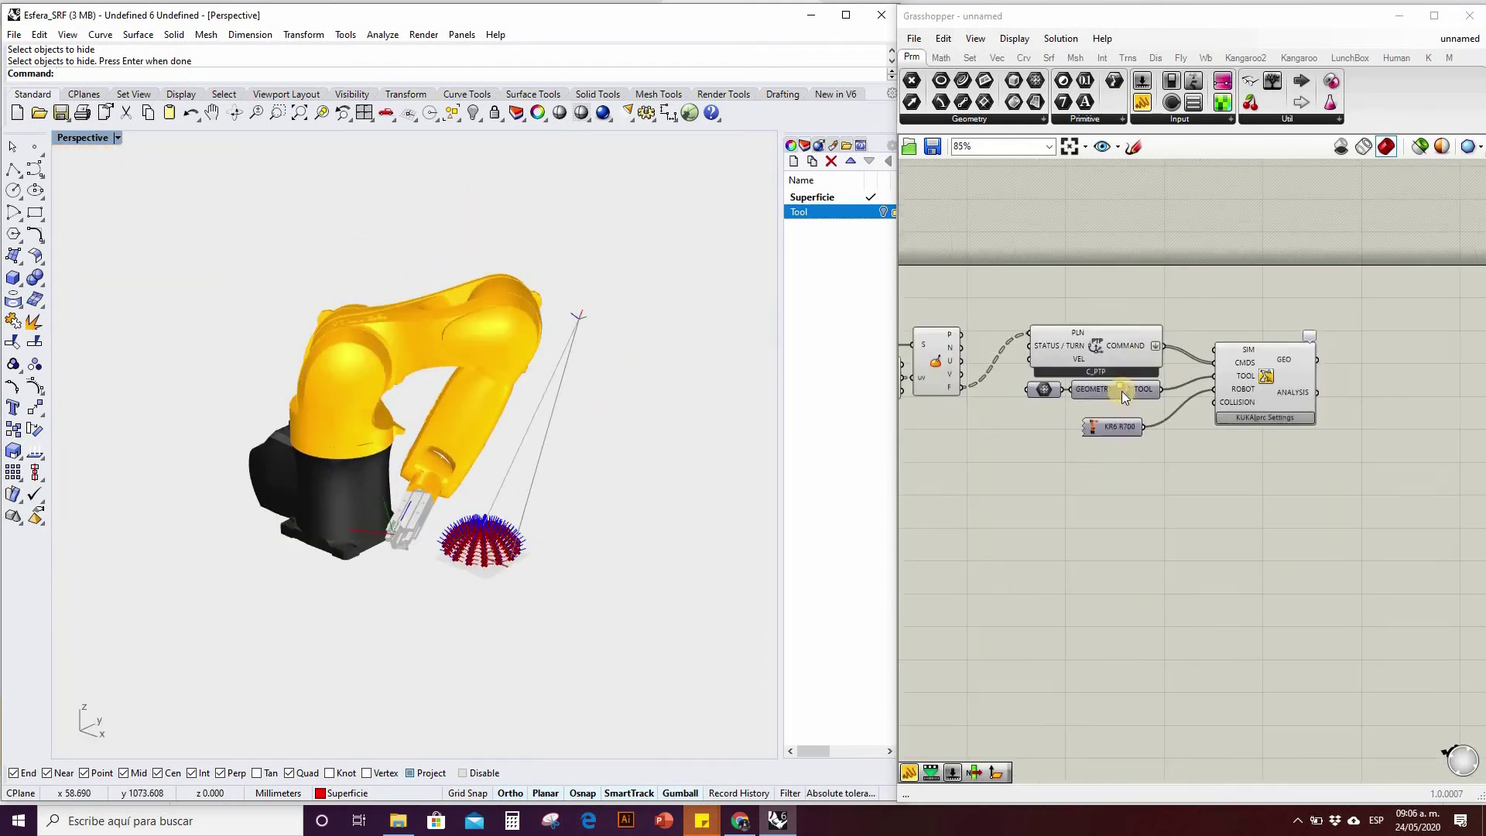
{"action": "scroll", "coordinate": [1091, 362], "scroll_direction": "up", "scroll_amount": 2}
{"action": "left_click_drag", "start_coordinate": [973, 398], "coordinate": [1195, 438]}
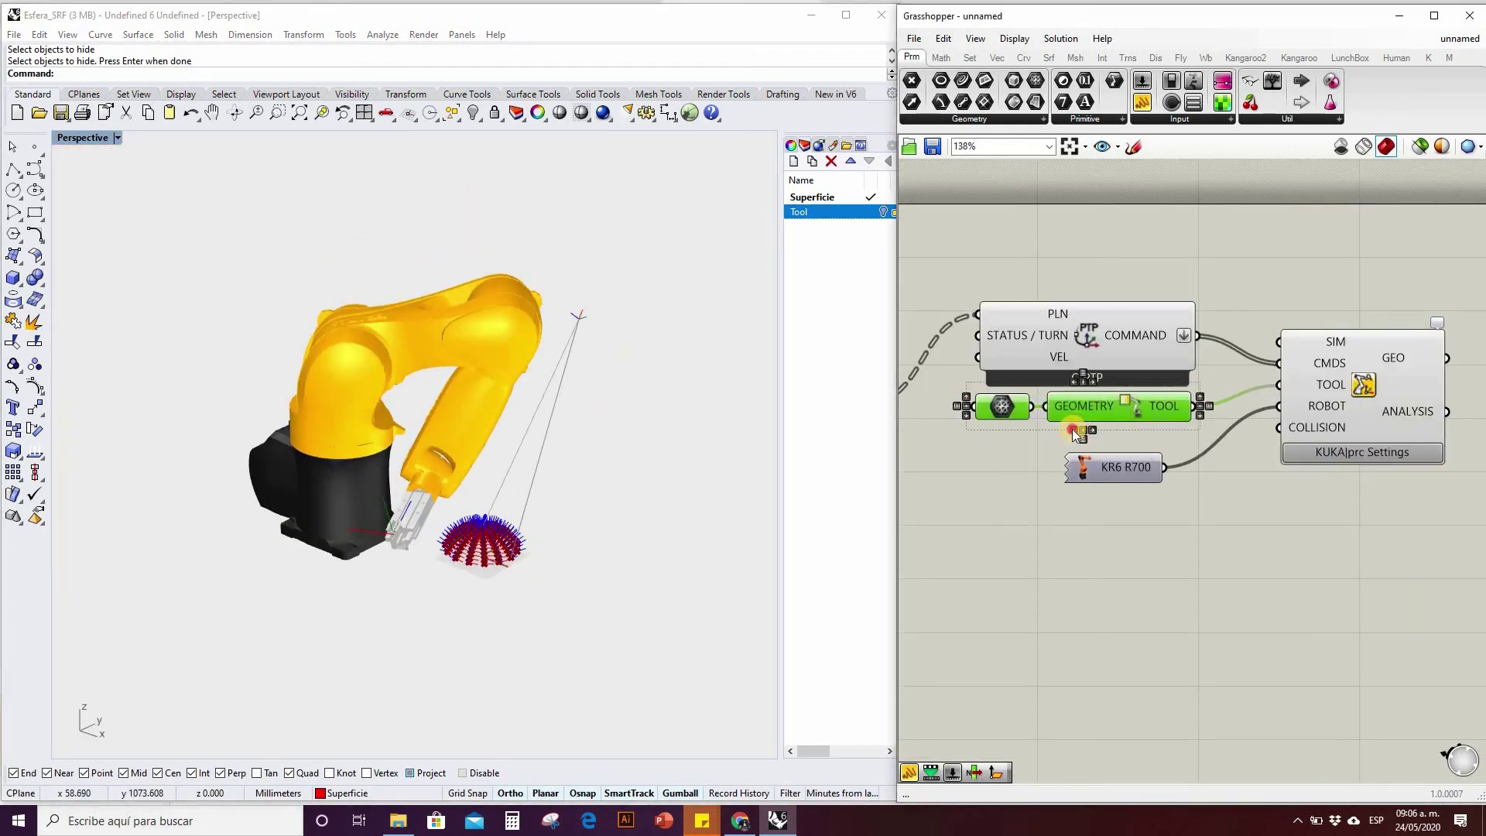
{"action": "left_click_drag", "start_coordinate": [1079, 416], "coordinate": [1065, 438]}
{"action": "left_click", "coordinate": [1273, 498]}
{"action": "scroll", "coordinate": [1273, 497], "scroll_direction": "down", "scroll_amount": 2}
{"action": "left_click_drag", "start_coordinate": [1167, 429], "coordinate": [1164, 444]}
{"action": "left_click_drag", "start_coordinate": [1328, 481], "coordinate": [1390, 539]}
{"action": "left_click_drag", "start_coordinate": [1190, 445], "coordinate": [1053, 328]}
{"action": "left_click_drag", "start_coordinate": [1150, 401], "coordinate": [1163, 436]}
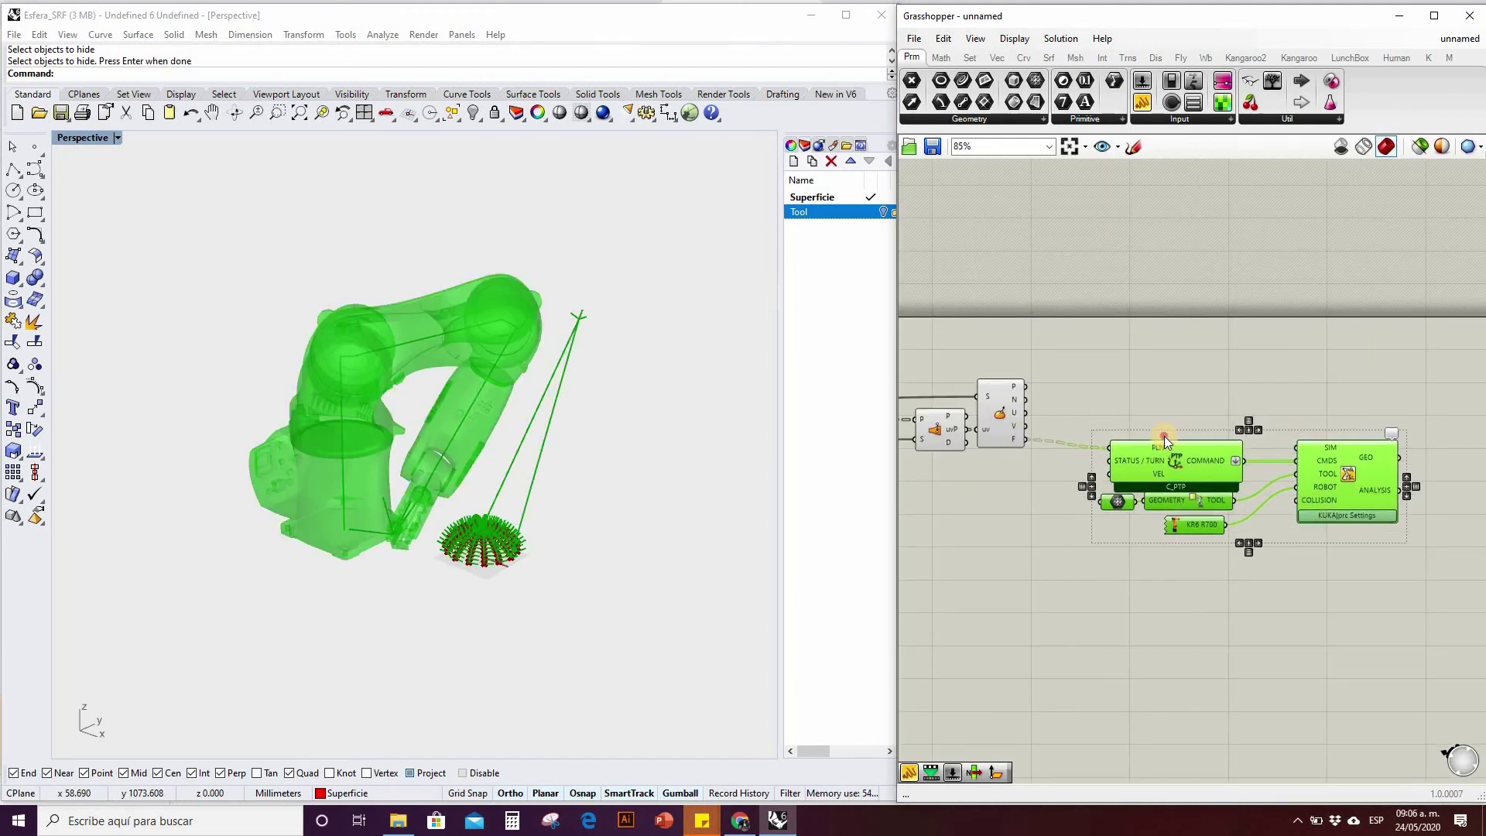
Add a number slider above the PTP command and wire it to the KUKA|prc CORE's SIM input.
{"action": "left_click", "coordinate": [481, 543]}
{"action": "scroll", "coordinate": [484, 546], "scroll_direction": "up", "scroll_amount": 6}
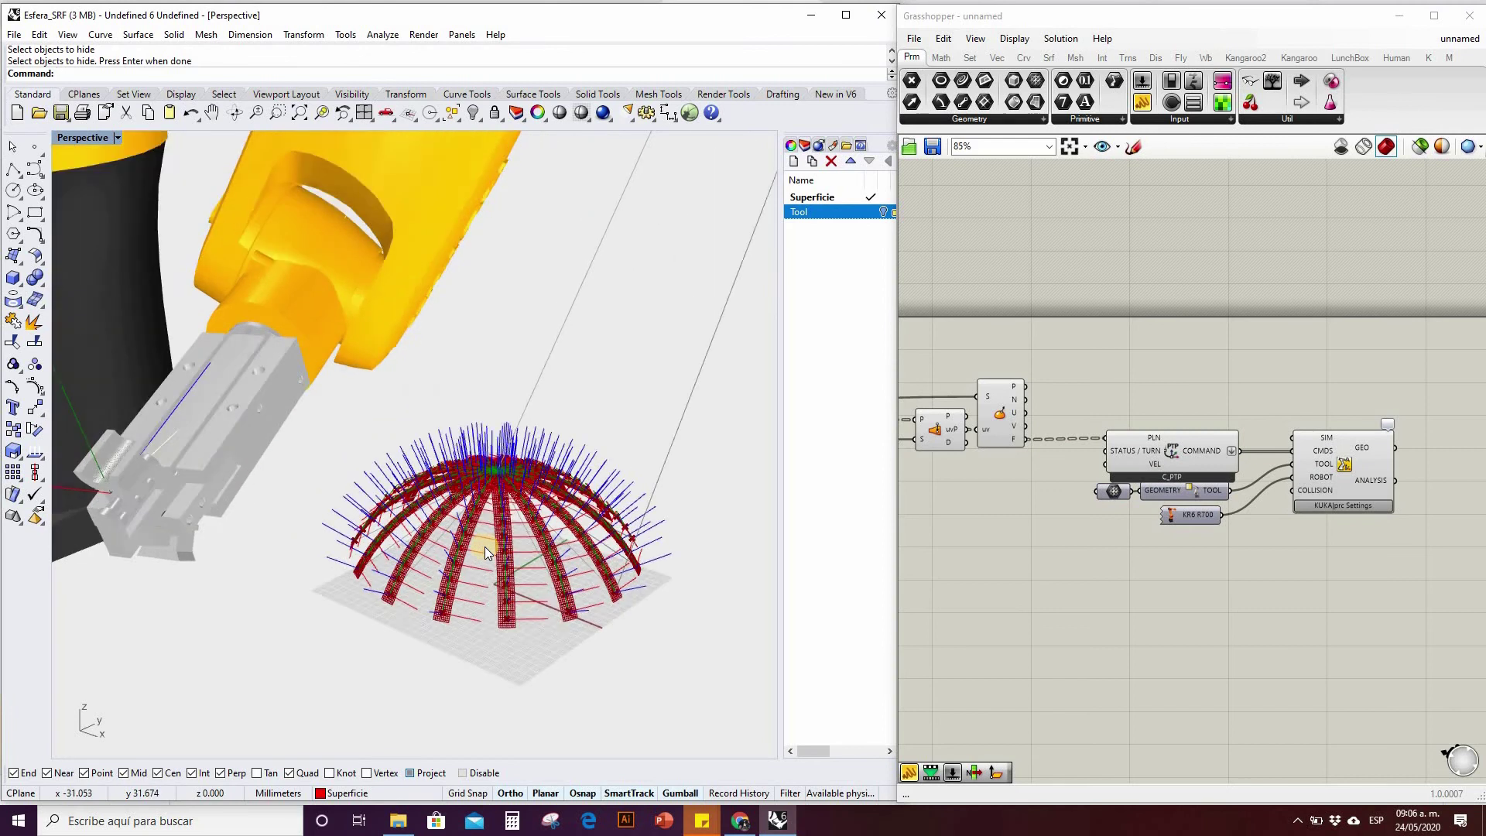
{"action": "scroll", "coordinate": [494, 550], "scroll_direction": "down", "scroll_amount": 5}
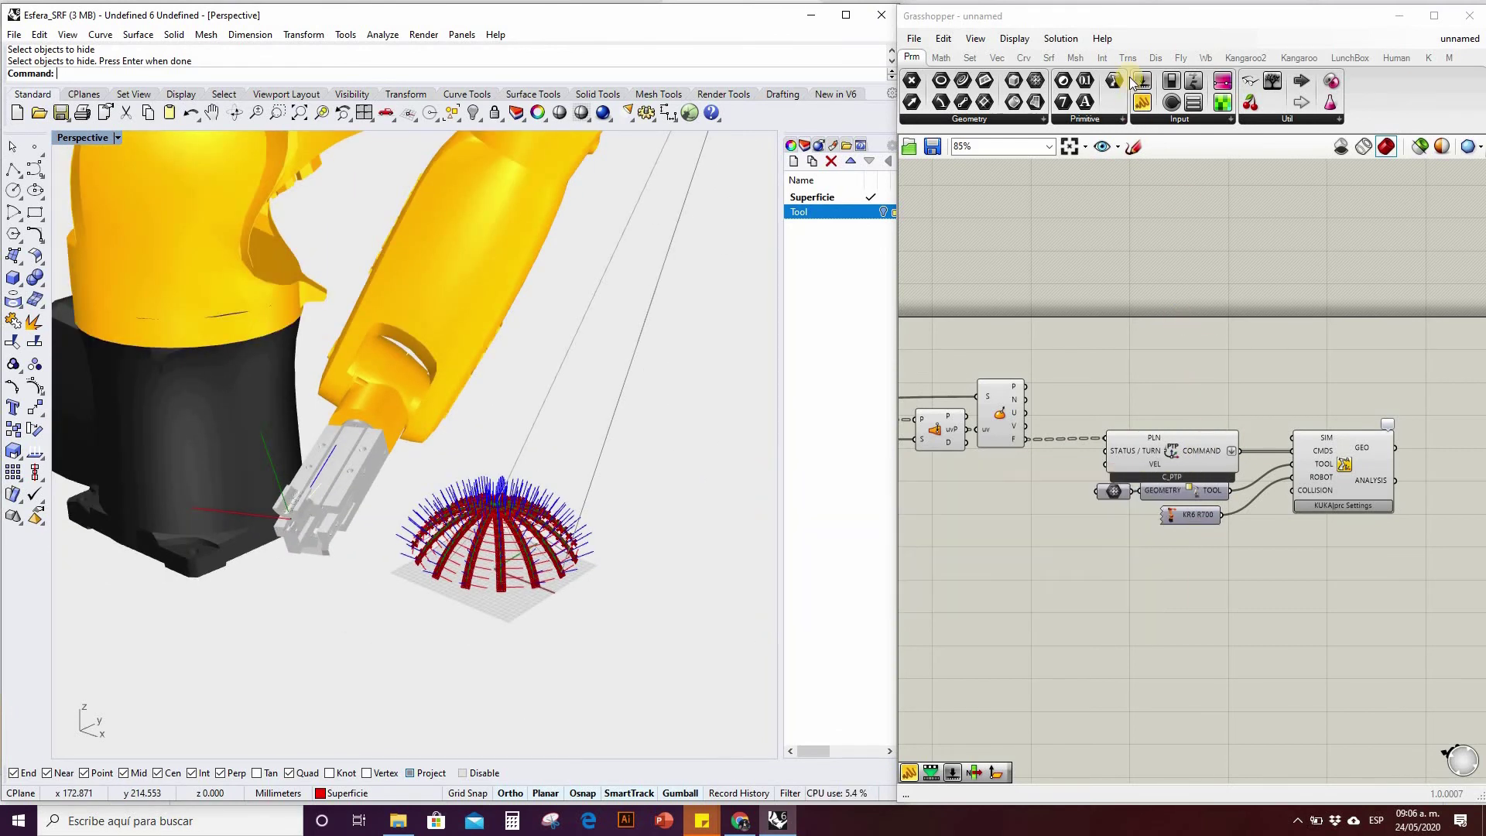
{"action": "left_click_drag", "start_coordinate": [1223, 478], "coordinate": [1157, 420]}
{"action": "scroll", "coordinate": [1236, 410], "scroll_direction": "up", "scroll_amount": 2}
{"action": "right_click_drag", "start_coordinate": [1112, 393], "coordinate": [1087, 381]}
{"action": "left_click", "coordinate": [1075, 397]}
{"action": "left_click_drag", "start_coordinate": [1175, 401], "coordinate": [1258, 426]}
{"action": "left_click_drag", "start_coordinate": [1137, 401], "coordinate": [1052, 479]}
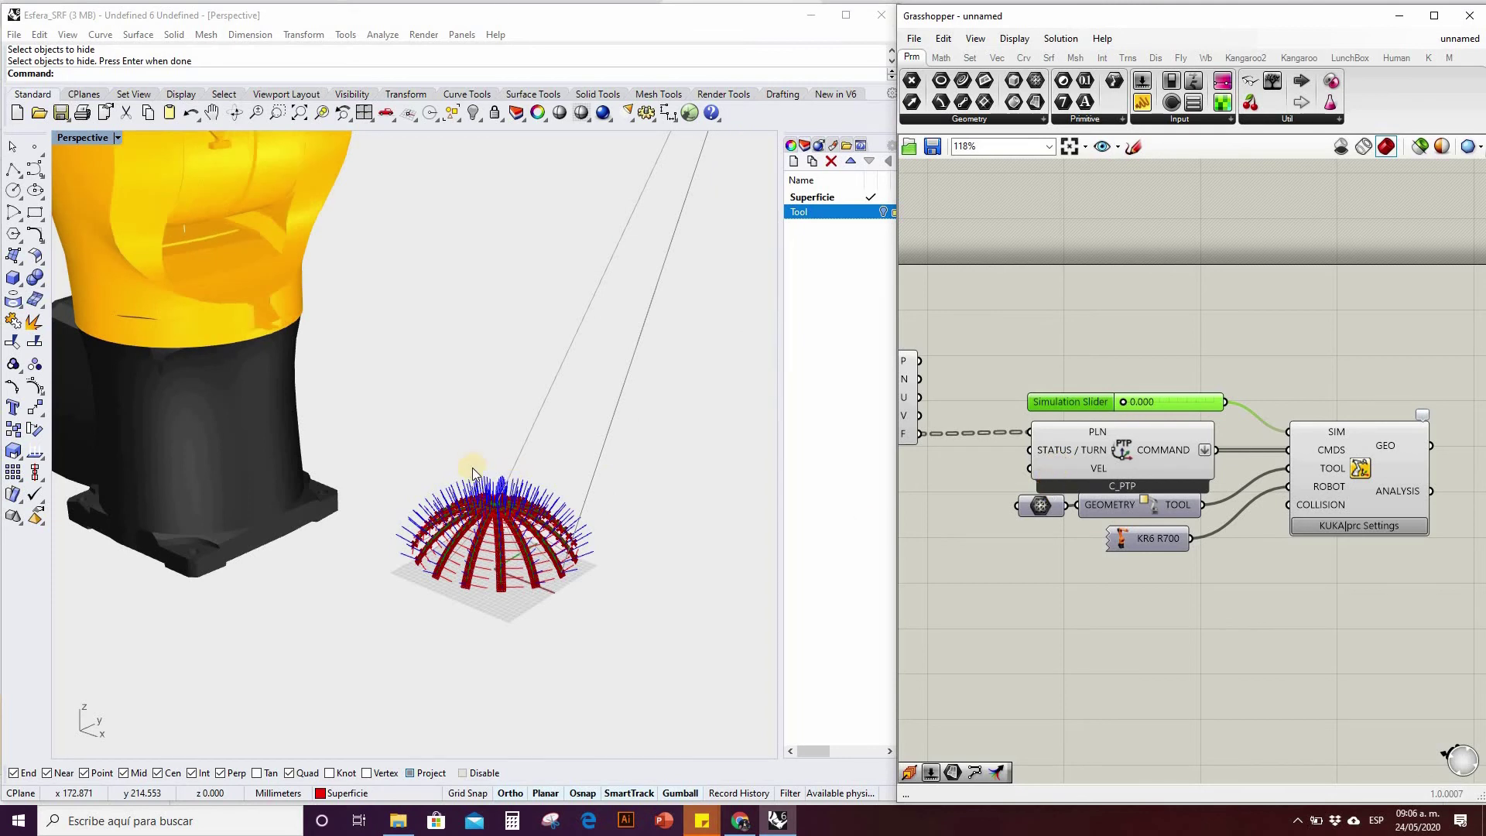
Add a KUKA|prc Play component, wire it to the CORE's SIM input in place of the slider, and run the simulation.
{"action": "scroll", "coordinate": [471, 464], "scroll_direction": "down", "scroll_amount": 3}
{"action": "left_click", "coordinate": [501, 497]}
{"action": "scroll", "coordinate": [501, 497], "scroll_direction": "down", "scroll_amount": 7}
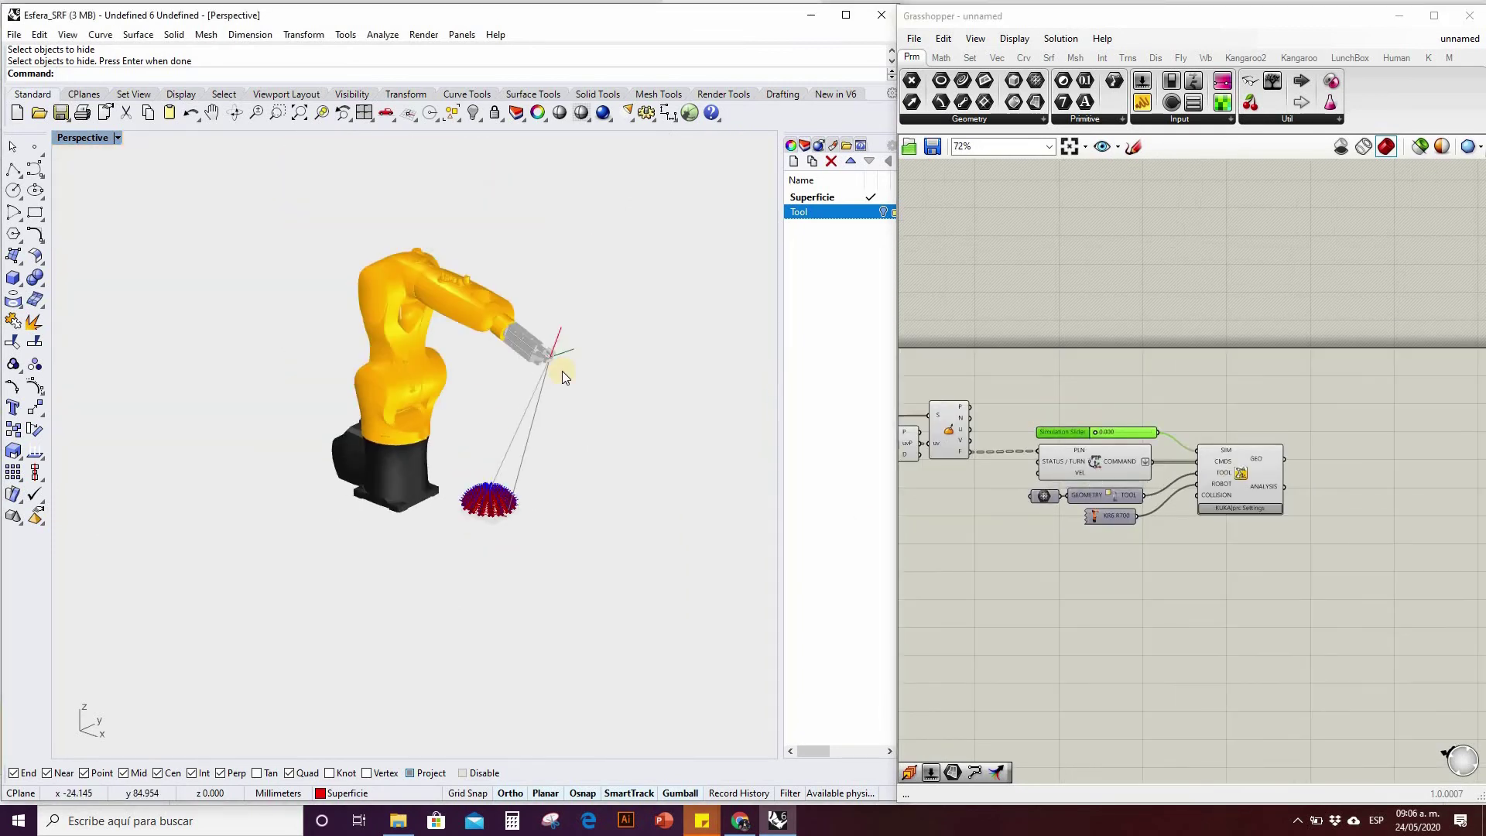
{"action": "left_click", "coordinate": [1424, 58]}
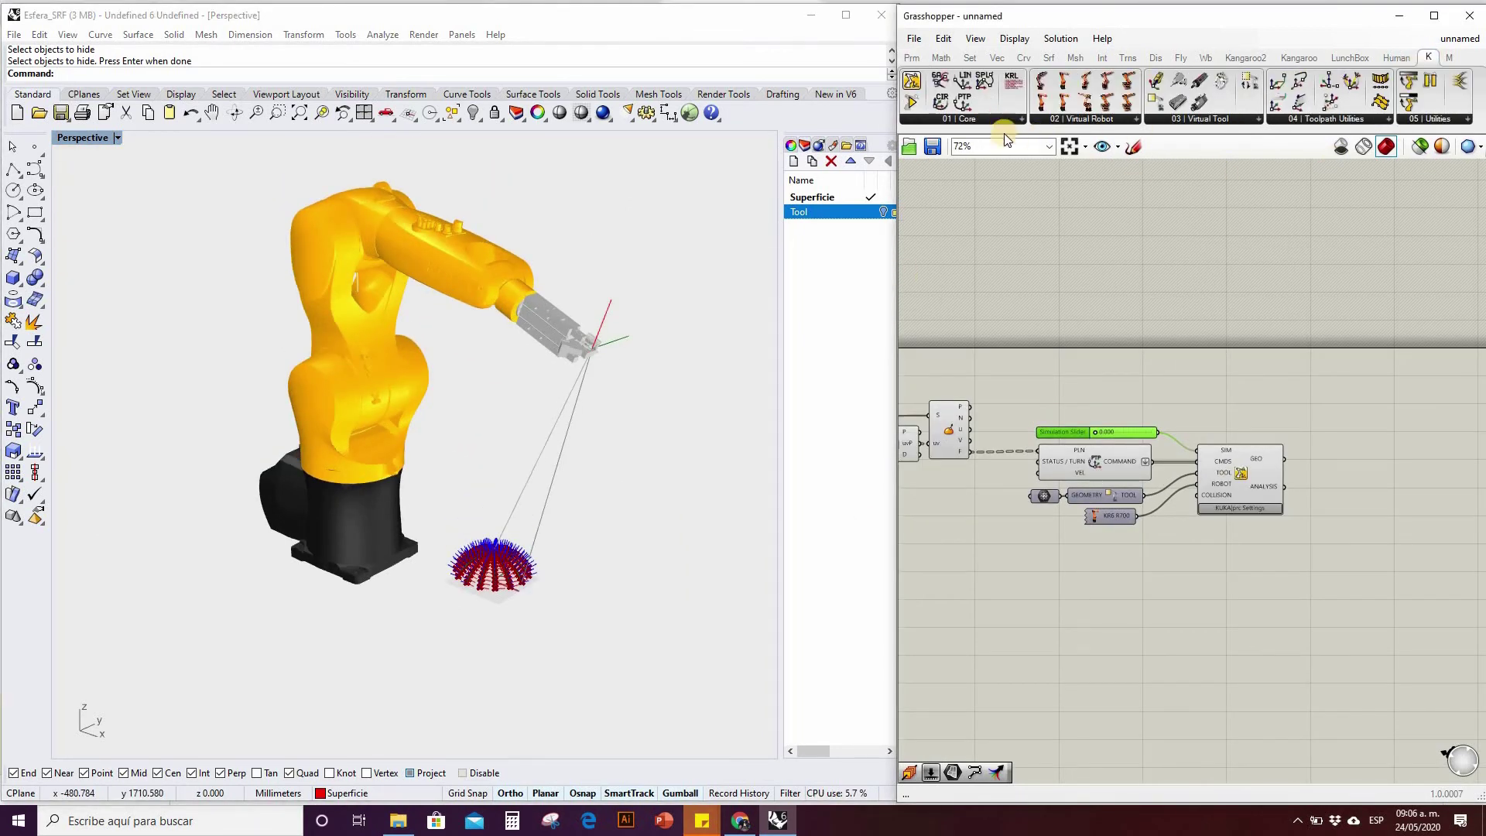
{"action": "left_click", "coordinate": [963, 121]}
{"action": "left_click_drag", "start_coordinate": [955, 171], "coordinate": [1091, 406]}
{"action": "scroll", "coordinate": [1112, 383], "scroll_direction": "up", "scroll_amount": 2}
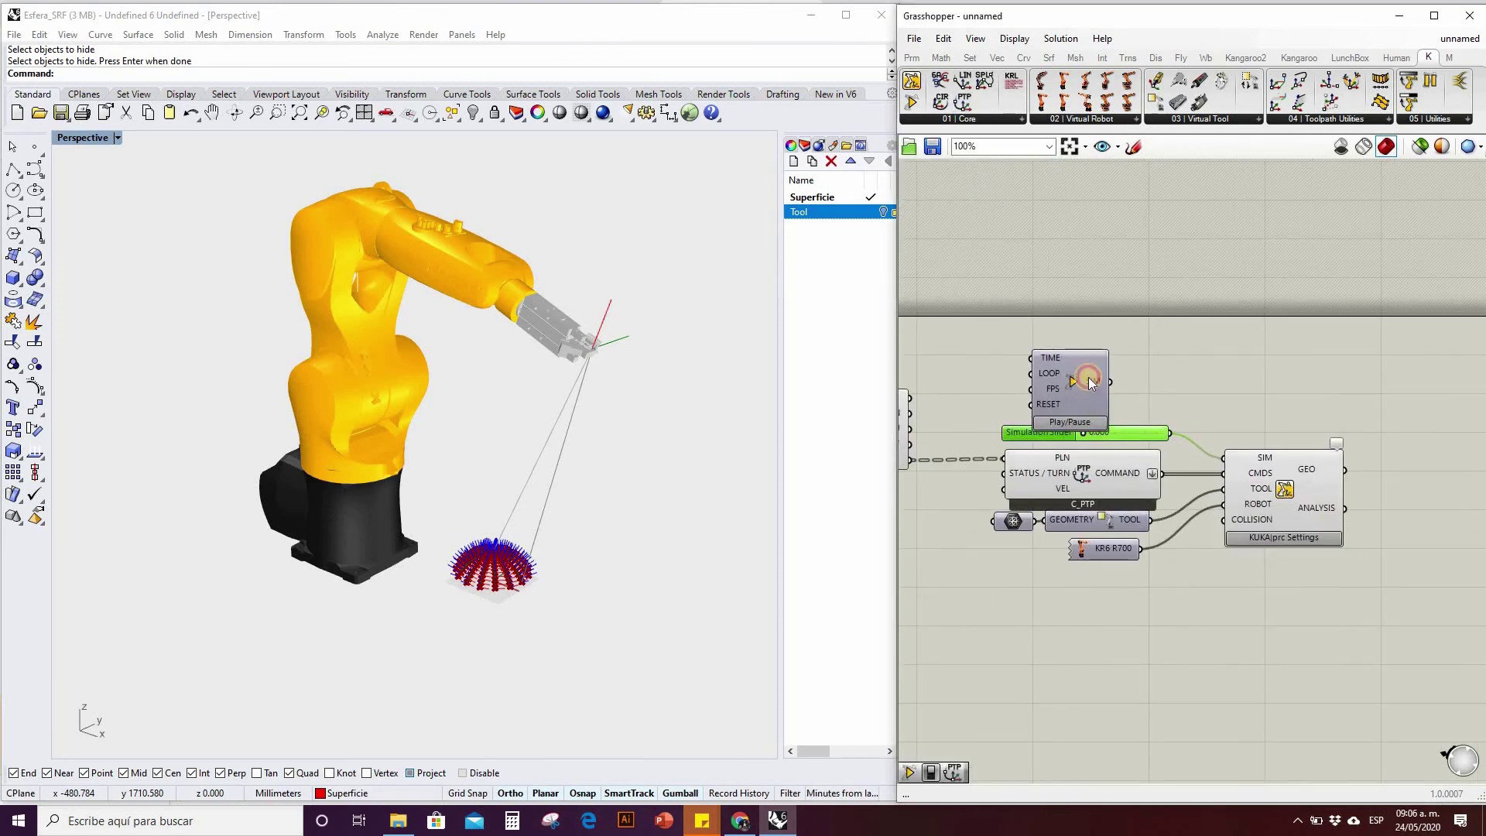
{"action": "left_click", "coordinate": [1060, 404]}
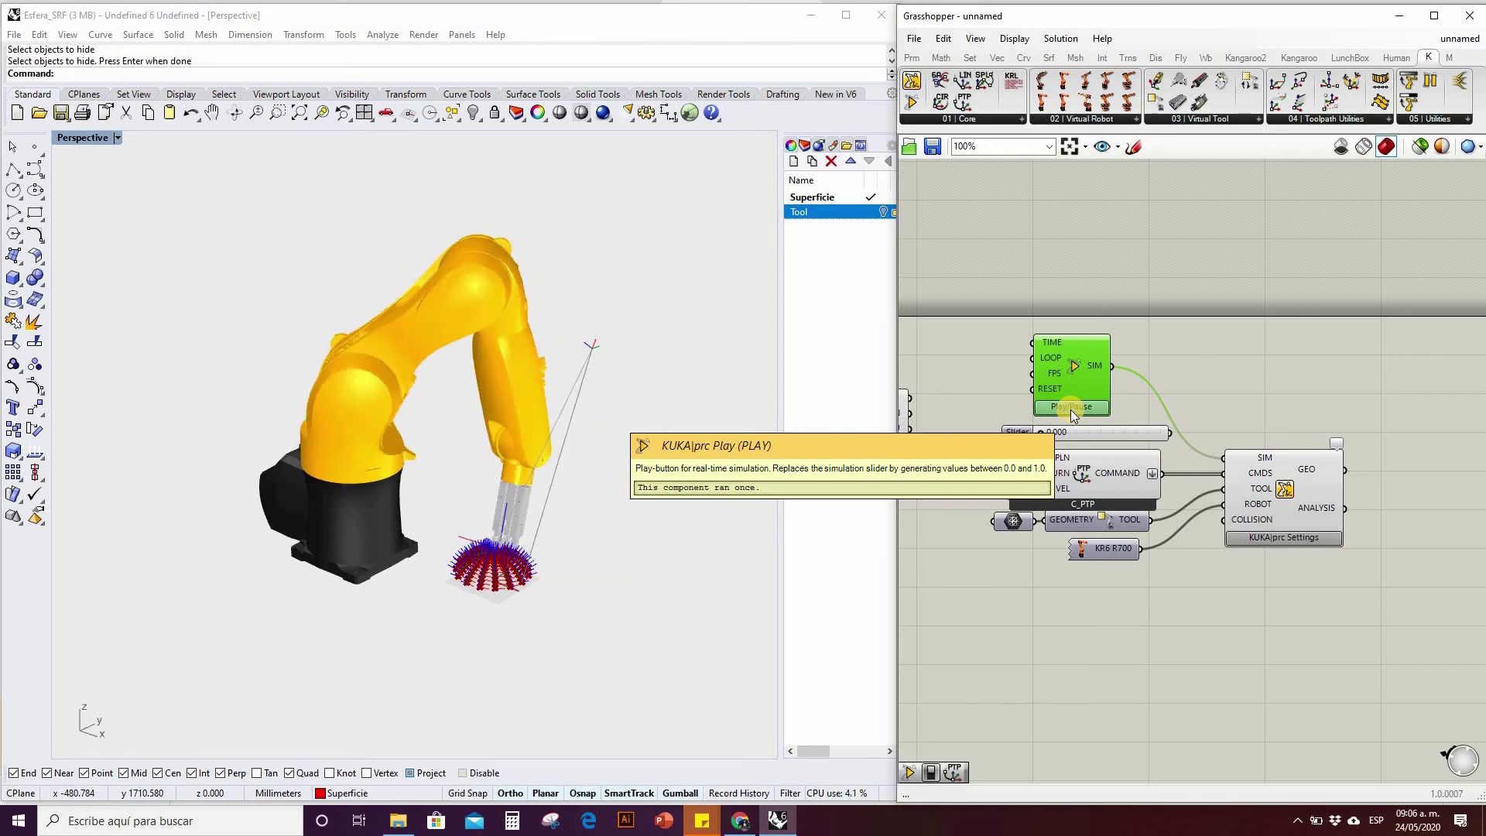
{"action": "left_click", "coordinate": [689, 735]}
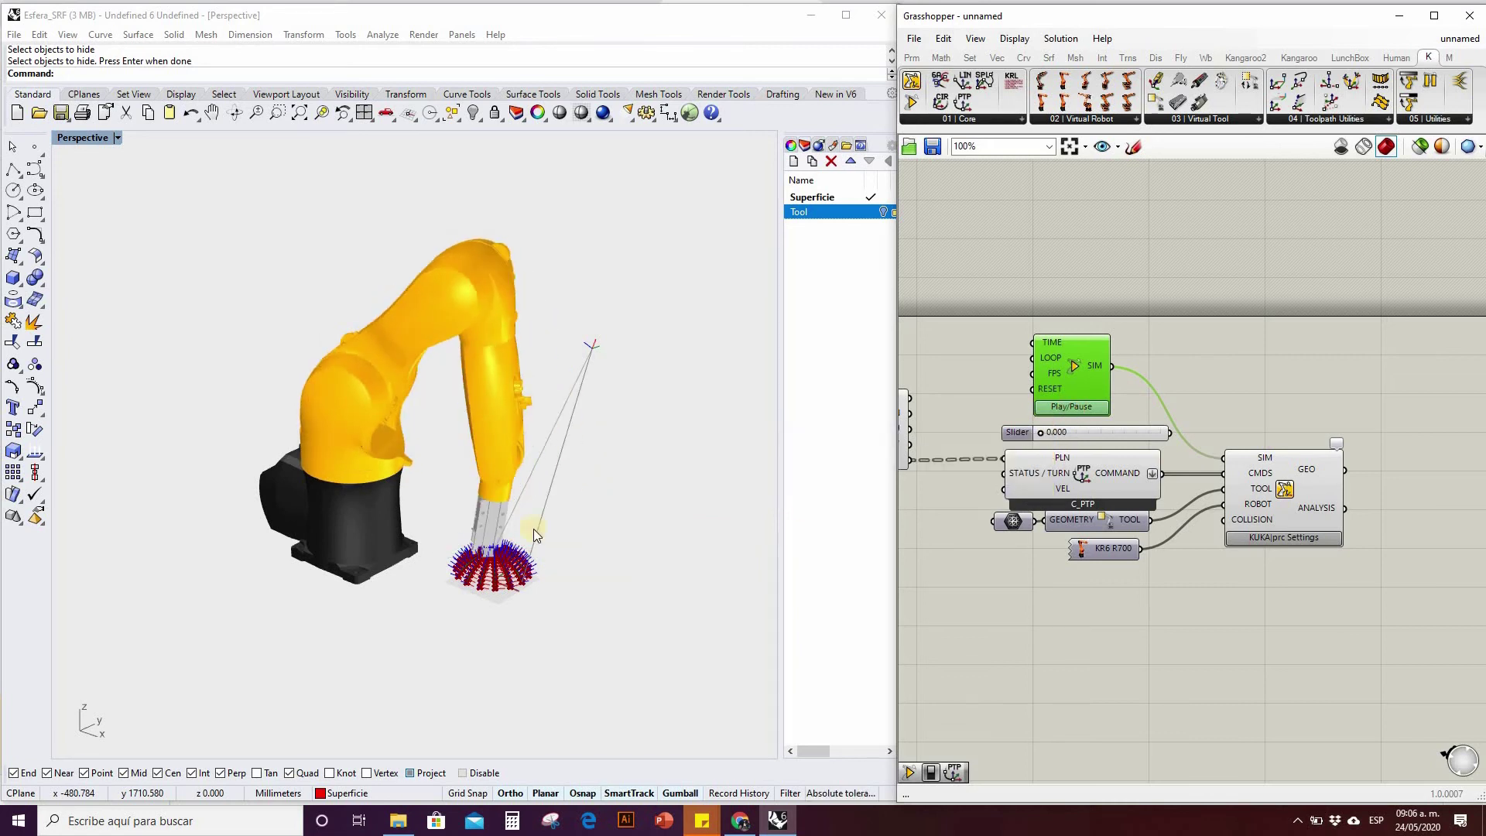
Switch to the Kuka/prc presentation in Google Slides and review the Kuka limits and Singularities slides.
{"action": "left_click", "coordinate": [742, 821]}
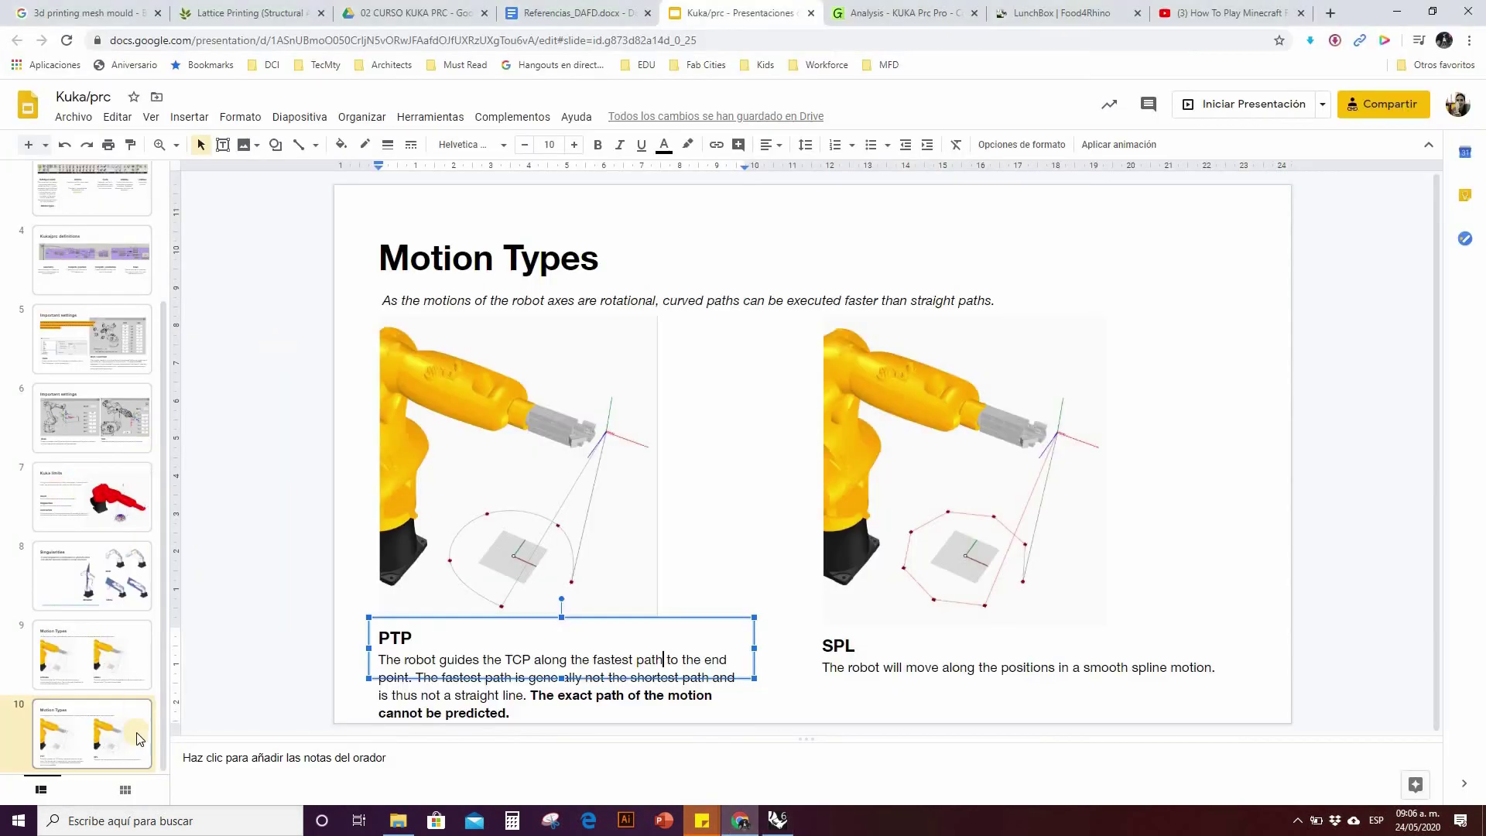
{"action": "scroll", "coordinate": [89, 571], "scroll_direction": "up", "scroll_amount": 1}
{"action": "left_click", "coordinate": [89, 572]}
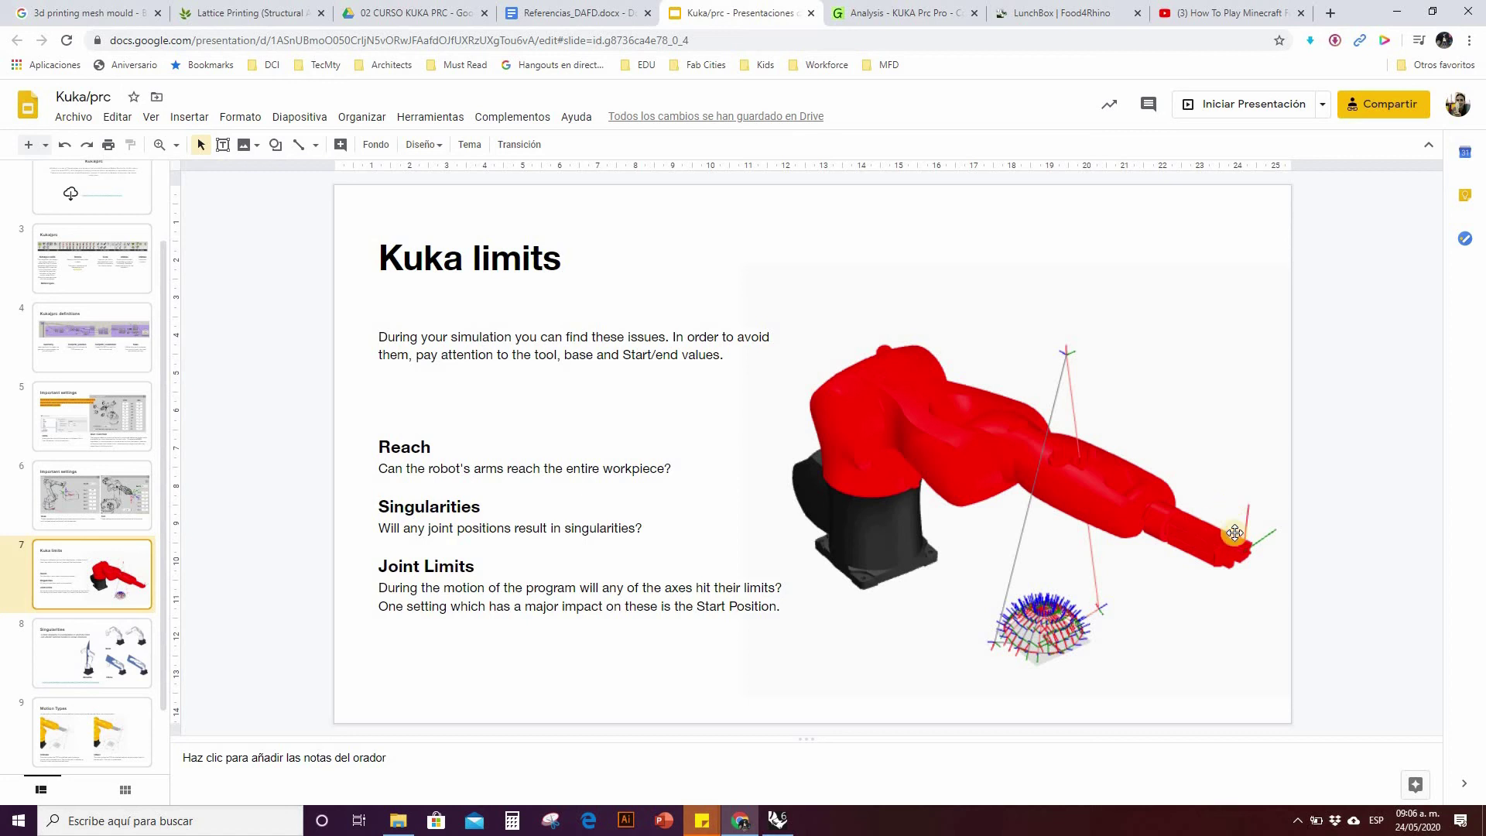
{"action": "left_click", "coordinate": [420, 454]}
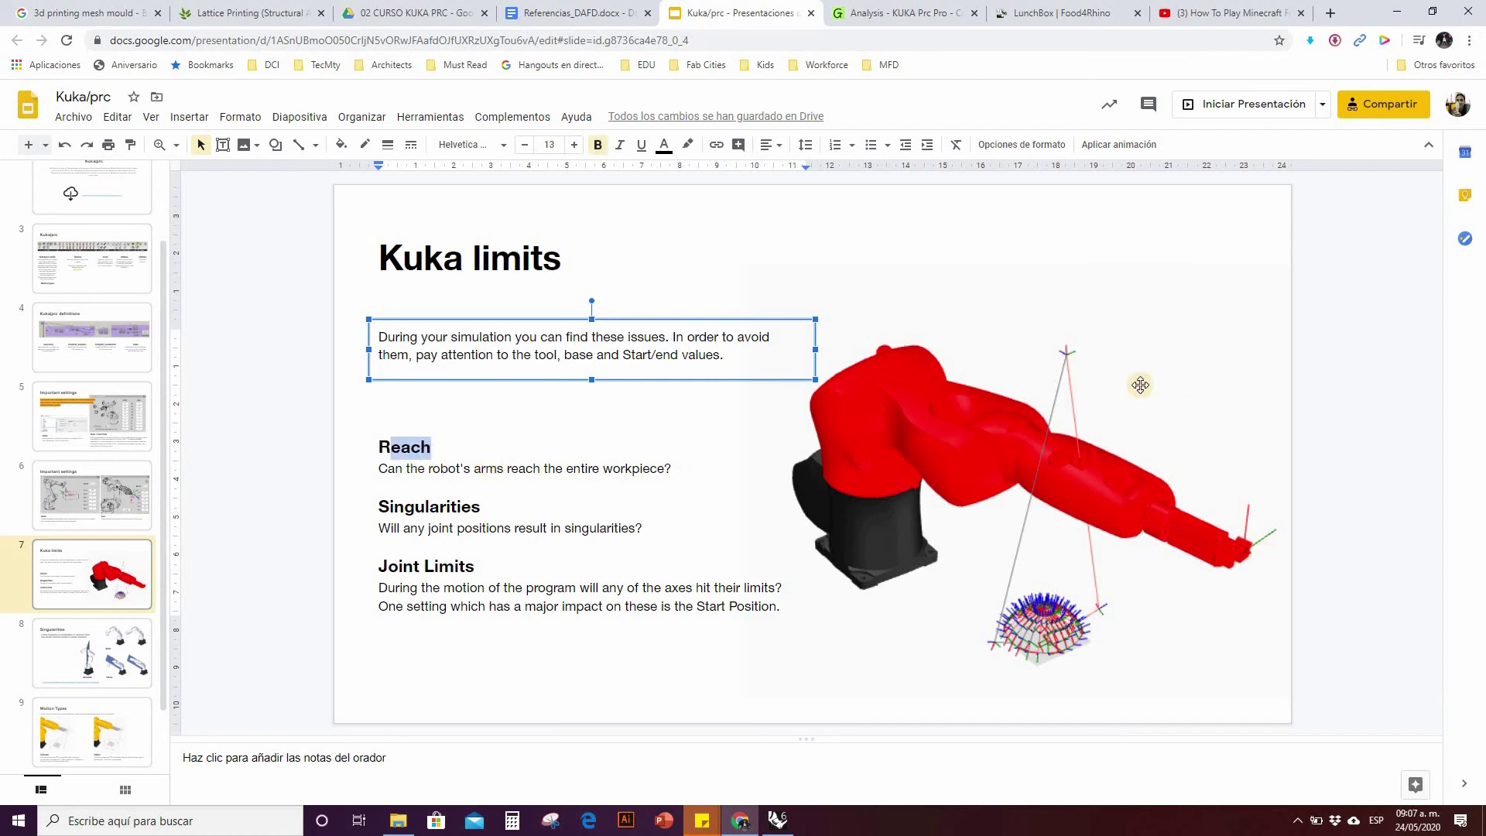
{"action": "left_click", "coordinate": [405, 466]}
{"action": "left_click_drag", "start_coordinate": [395, 507], "coordinate": [488, 522]}
{"action": "left_click", "coordinate": [540, 529]}
{"action": "scroll", "coordinate": [879, 655], "scroll_direction": "down", "scroll_amount": 1}
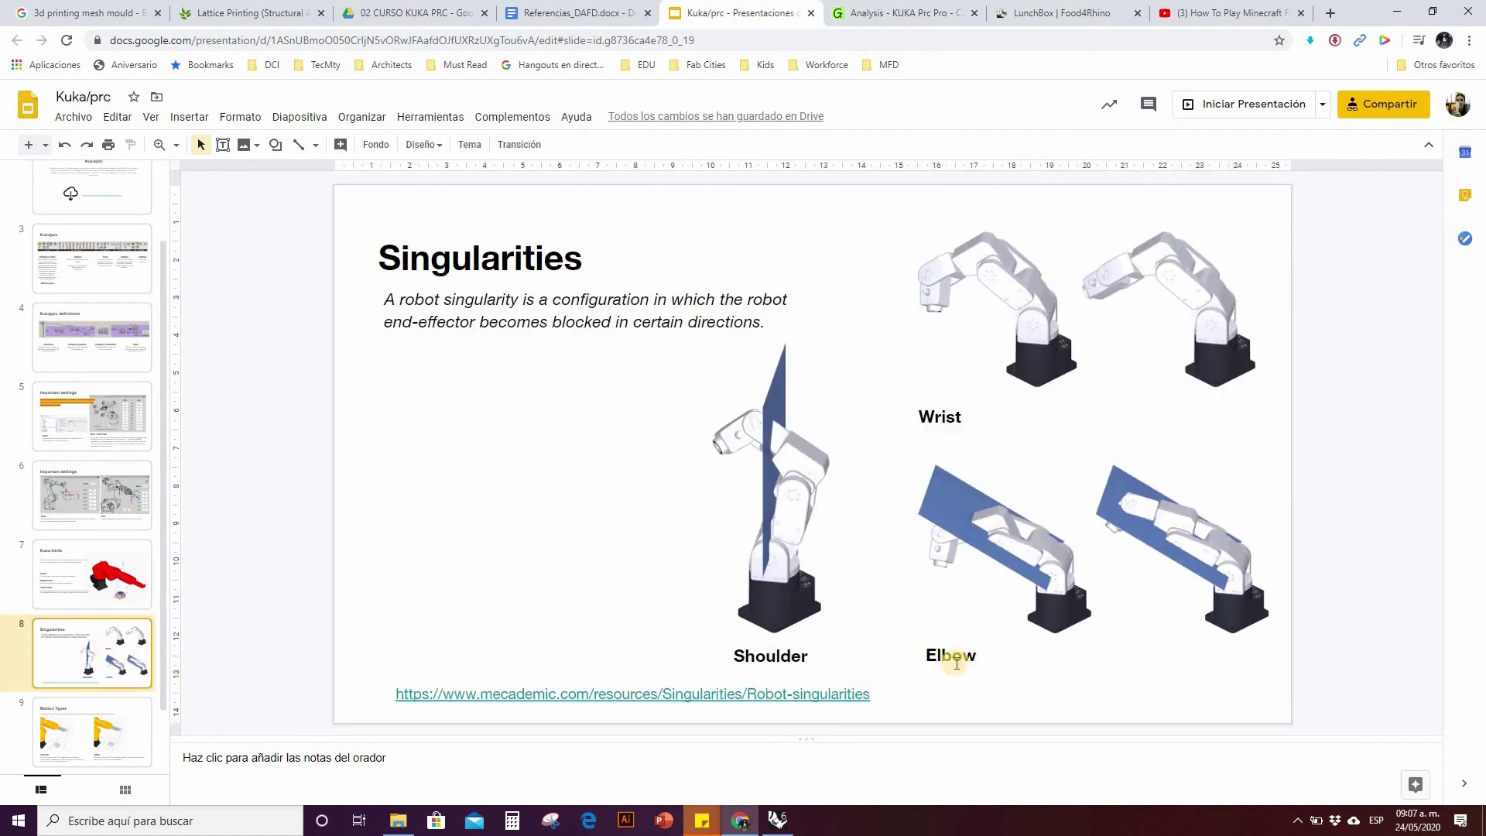
{"action": "left_click", "coordinate": [101, 586]}
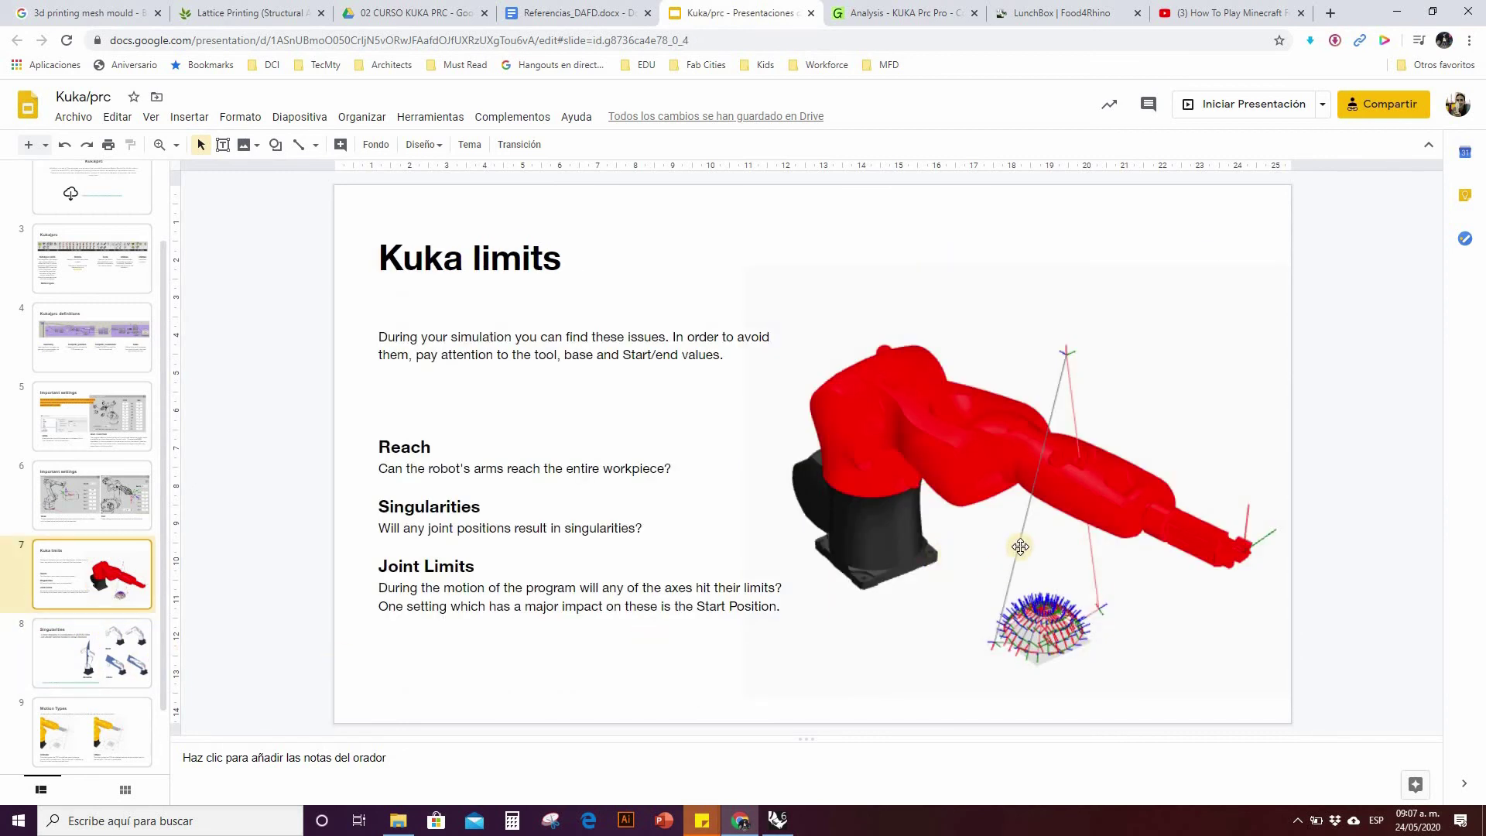
{"action": "left_click", "coordinate": [472, 581]}
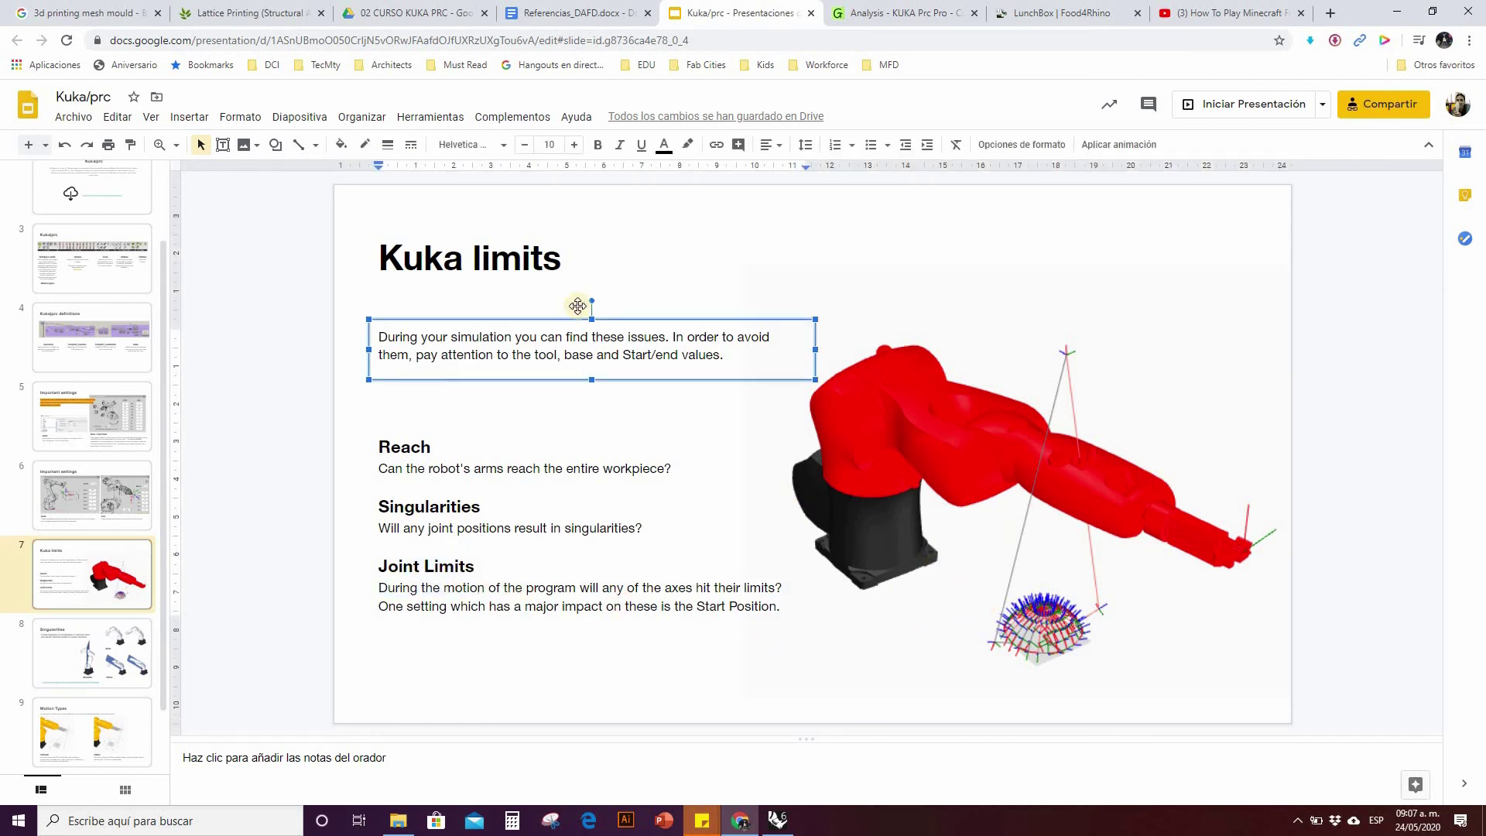
Switch back to Rhino and examine the robot's simulated pose over the dome from several angles.
{"action": "left_click", "coordinate": [774, 822]}
{"action": "scroll", "coordinate": [468, 447], "scroll_direction": "up", "scroll_amount": 5}
{"action": "scroll", "coordinate": [467, 448], "scroll_direction": "down", "scroll_amount": 2}
{"action": "right_click_drag", "start_coordinate": [546, 391], "coordinate": [687, 349]}
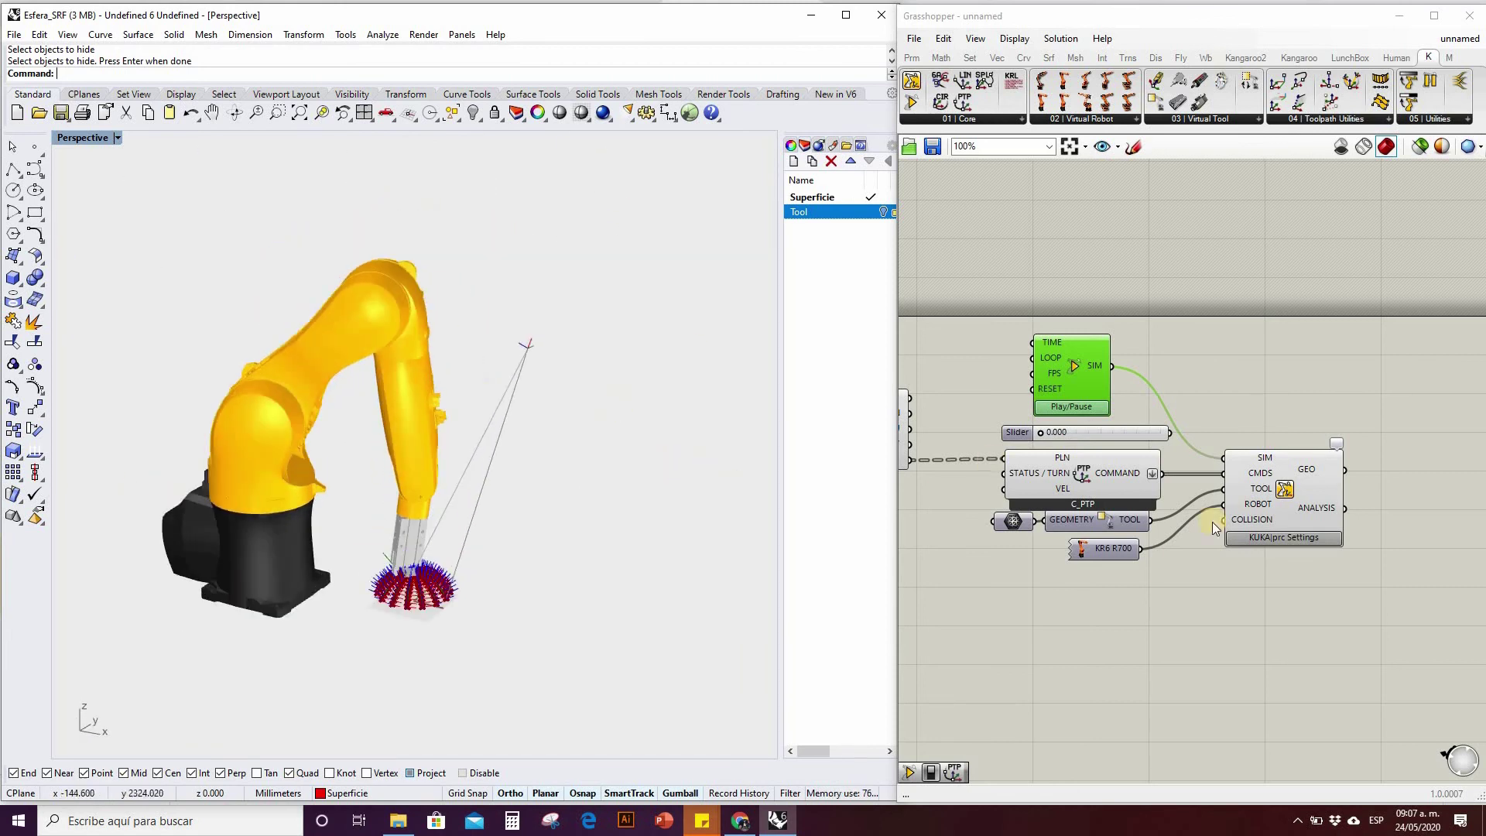
{"action": "right_click_drag", "start_coordinate": [430, 327], "coordinate": [400, 351]}
{"action": "scroll", "coordinate": [401, 351], "scroll_direction": "up", "scroll_amount": 2}
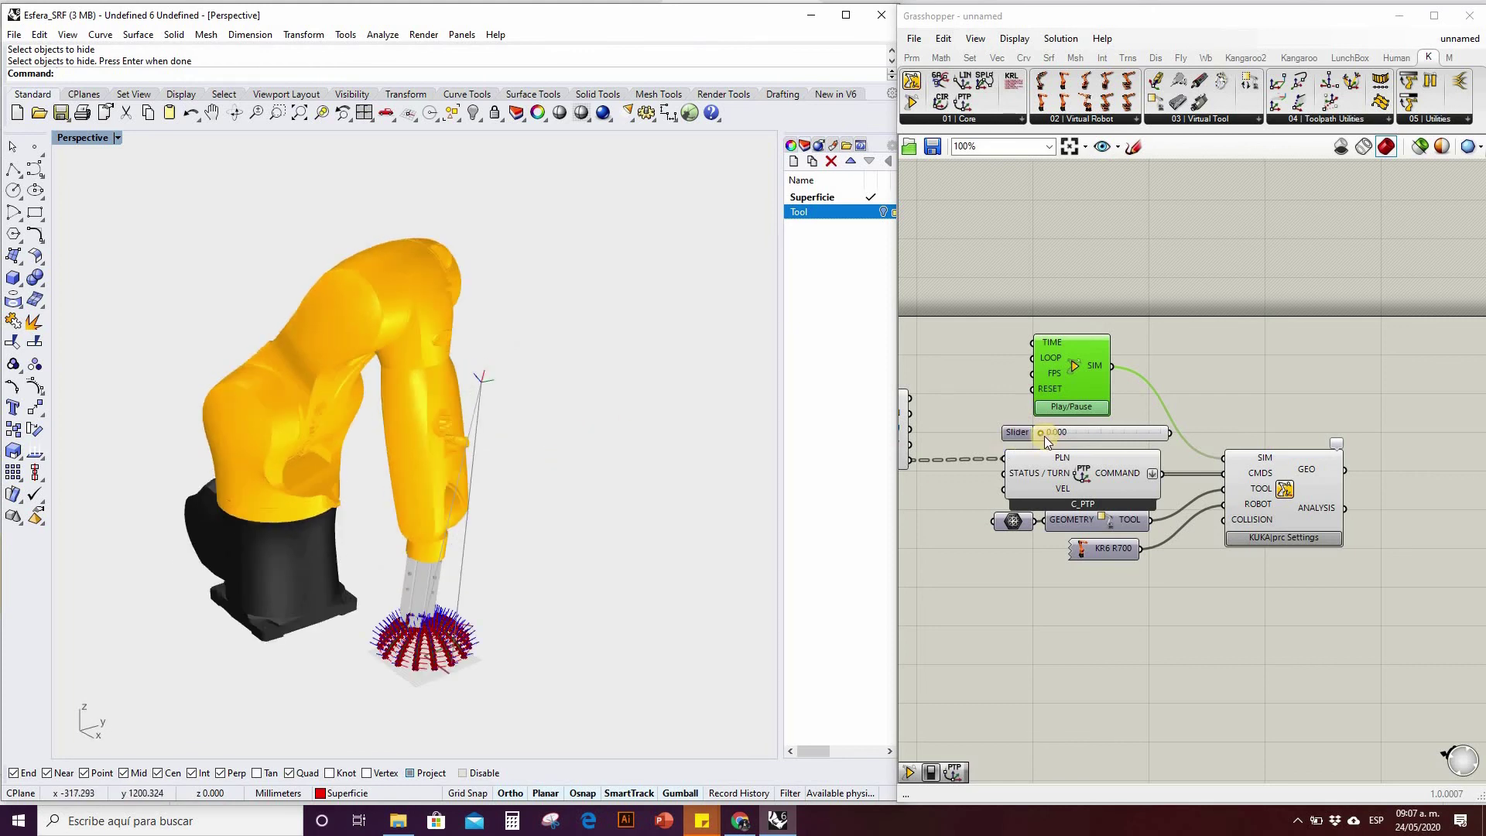
Set the number slider to 0.006 and inspect the tool up close against the dome's frames.
{"action": "mouse_move", "coordinate": [1049, 437]}
{"action": "left_mouse_down"}
{"action": "mouse_move", "coordinate": [1156, 438]}
{"action": "mouse_move", "coordinate": [1071, 437]}
{"action": "left_mouse_up"}
{"action": "left_click", "coordinate": [514, 590]}
{"action": "scroll", "coordinate": [395, 628], "scroll_direction": "up", "scroll_amount": 2}
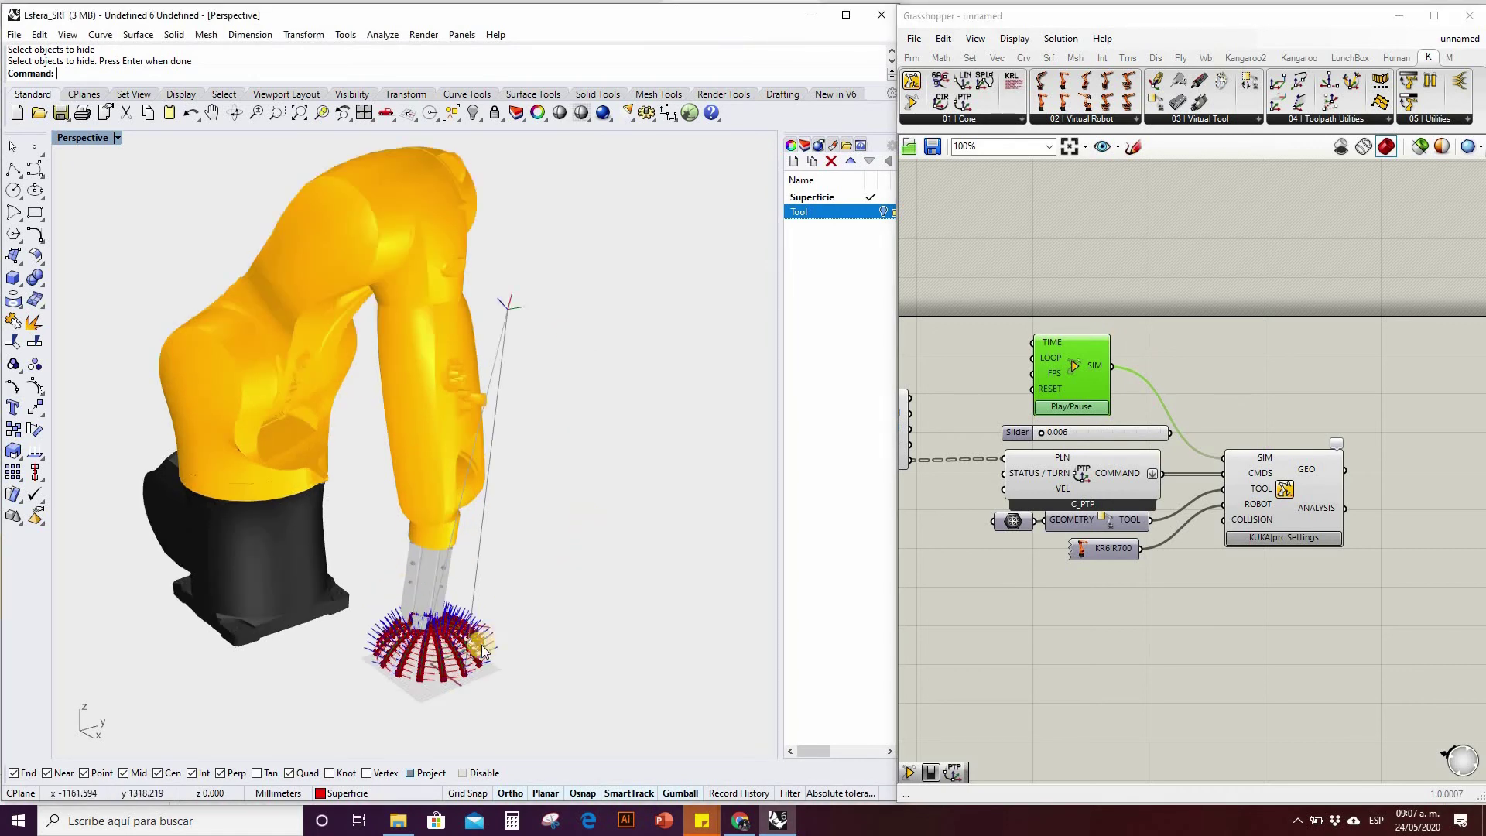
{"action": "scroll", "coordinate": [486, 639], "scroll_direction": "up", "scroll_amount": 5}
{"action": "right_click_drag", "start_coordinate": [513, 609], "coordinate": [518, 455]}
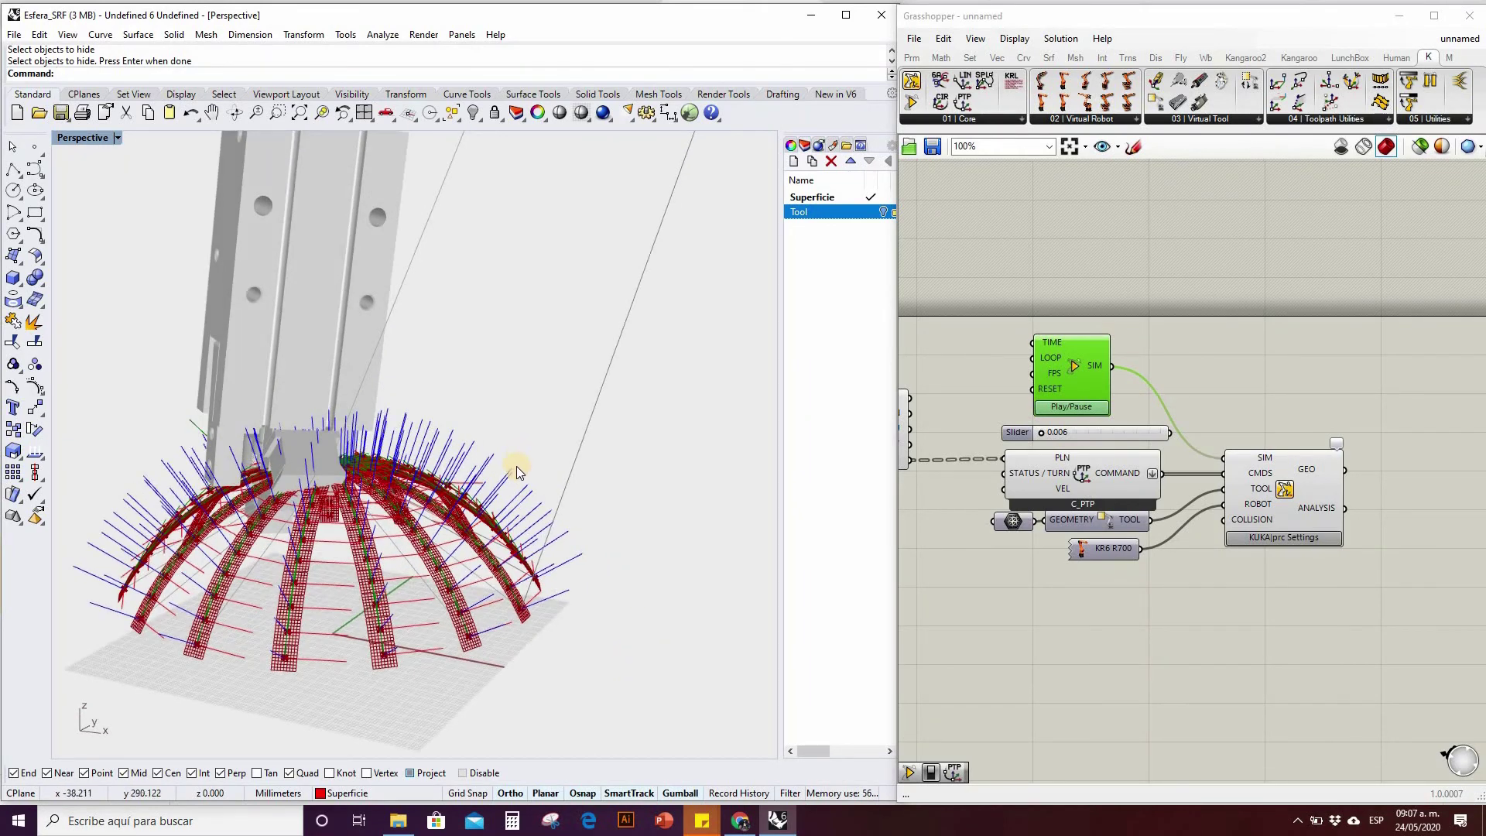
{"action": "scroll", "coordinate": [447, 512], "scroll_direction": "up", "scroll_amount": 3}
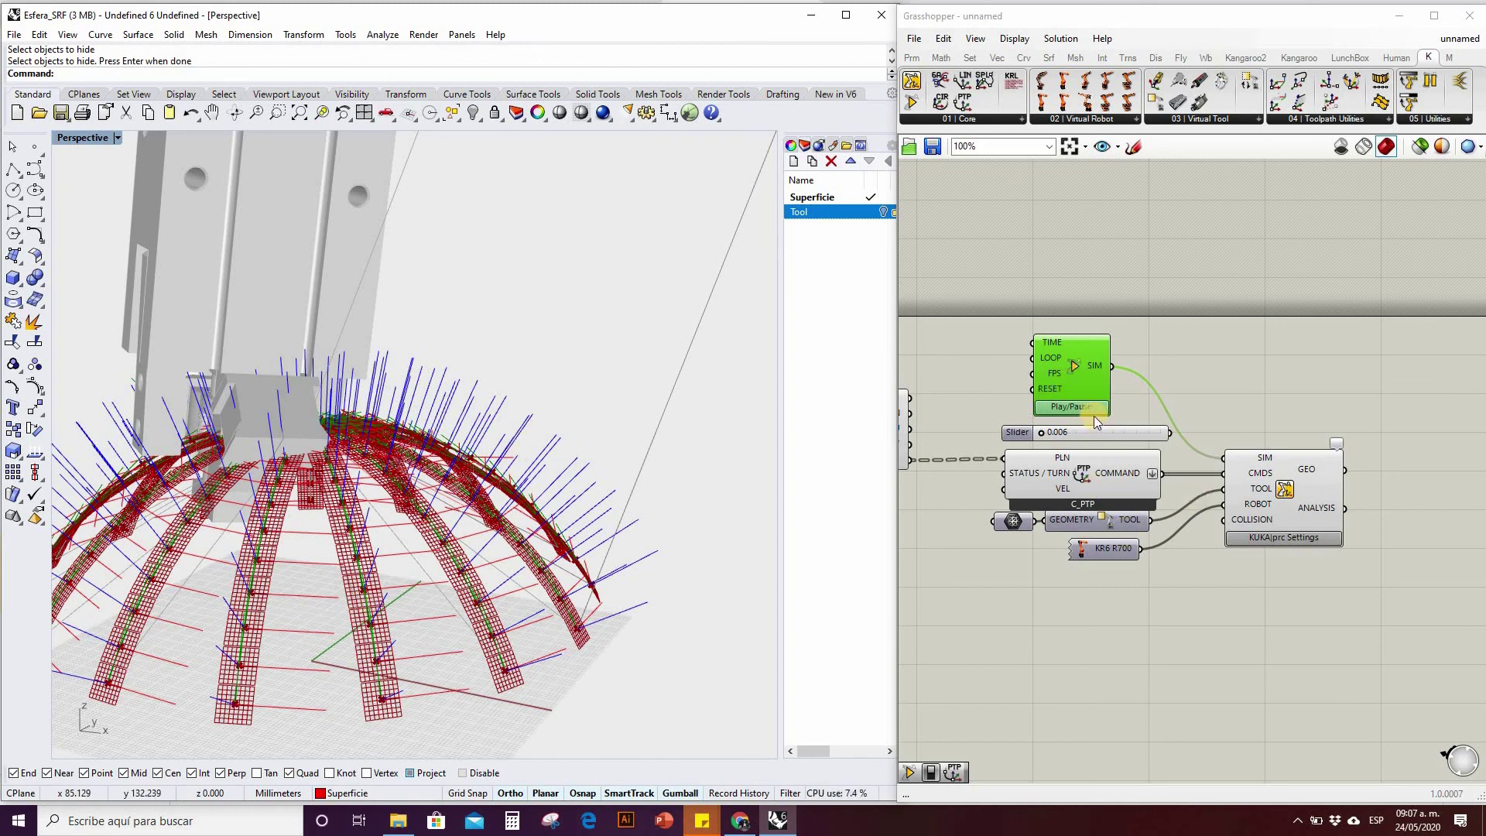
Wire the slider to the CORE's SIM input in place of the Play component, keeping the PTP command connected to CMDS.
{"action": "left_click_drag", "start_coordinate": [1182, 445], "coordinate": [1230, 473]}
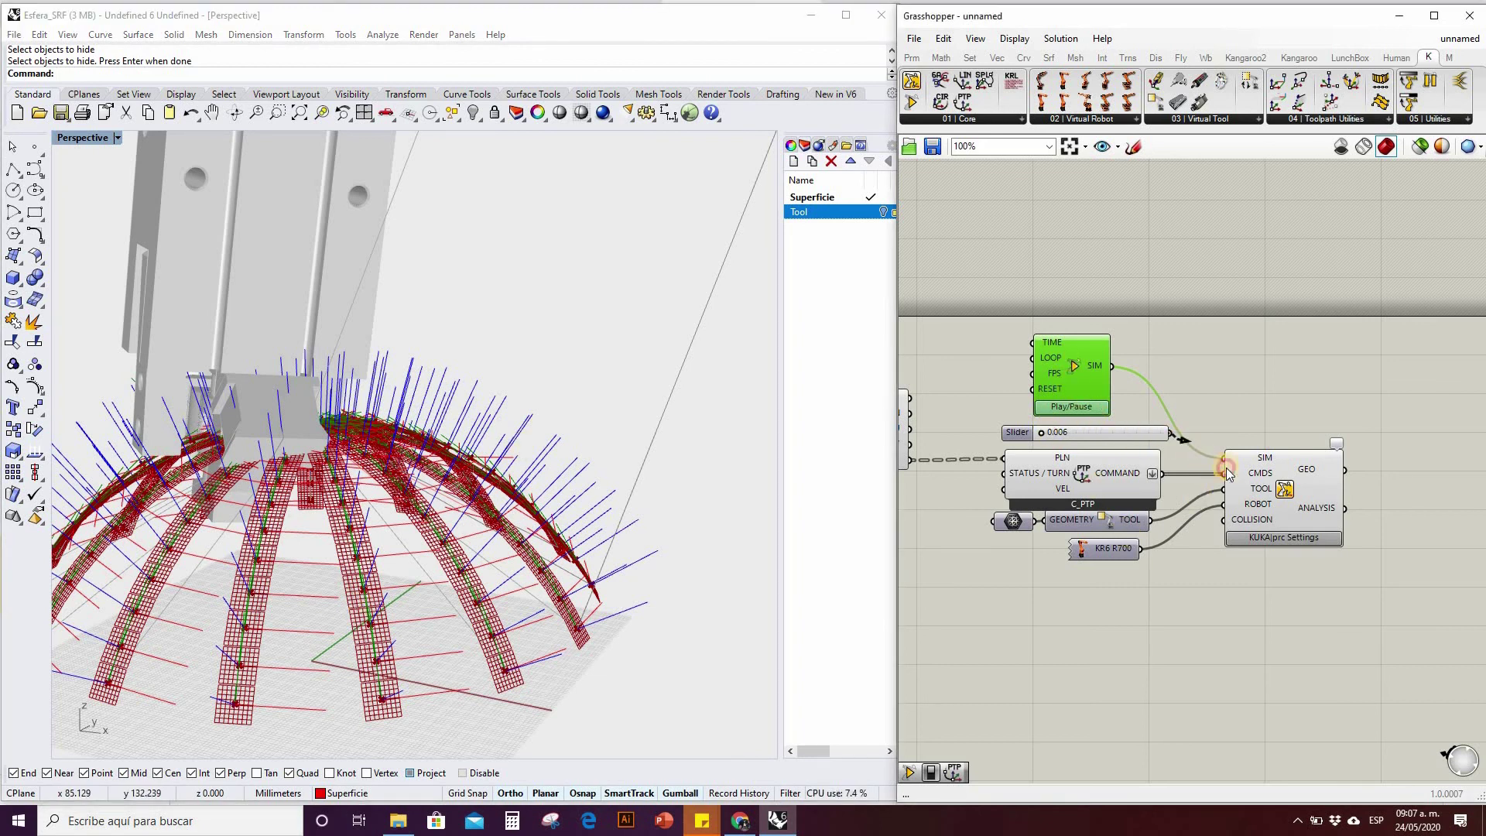
{"action": "scroll", "coordinate": [453, 575], "scroll_direction": "down", "scroll_amount": 10}
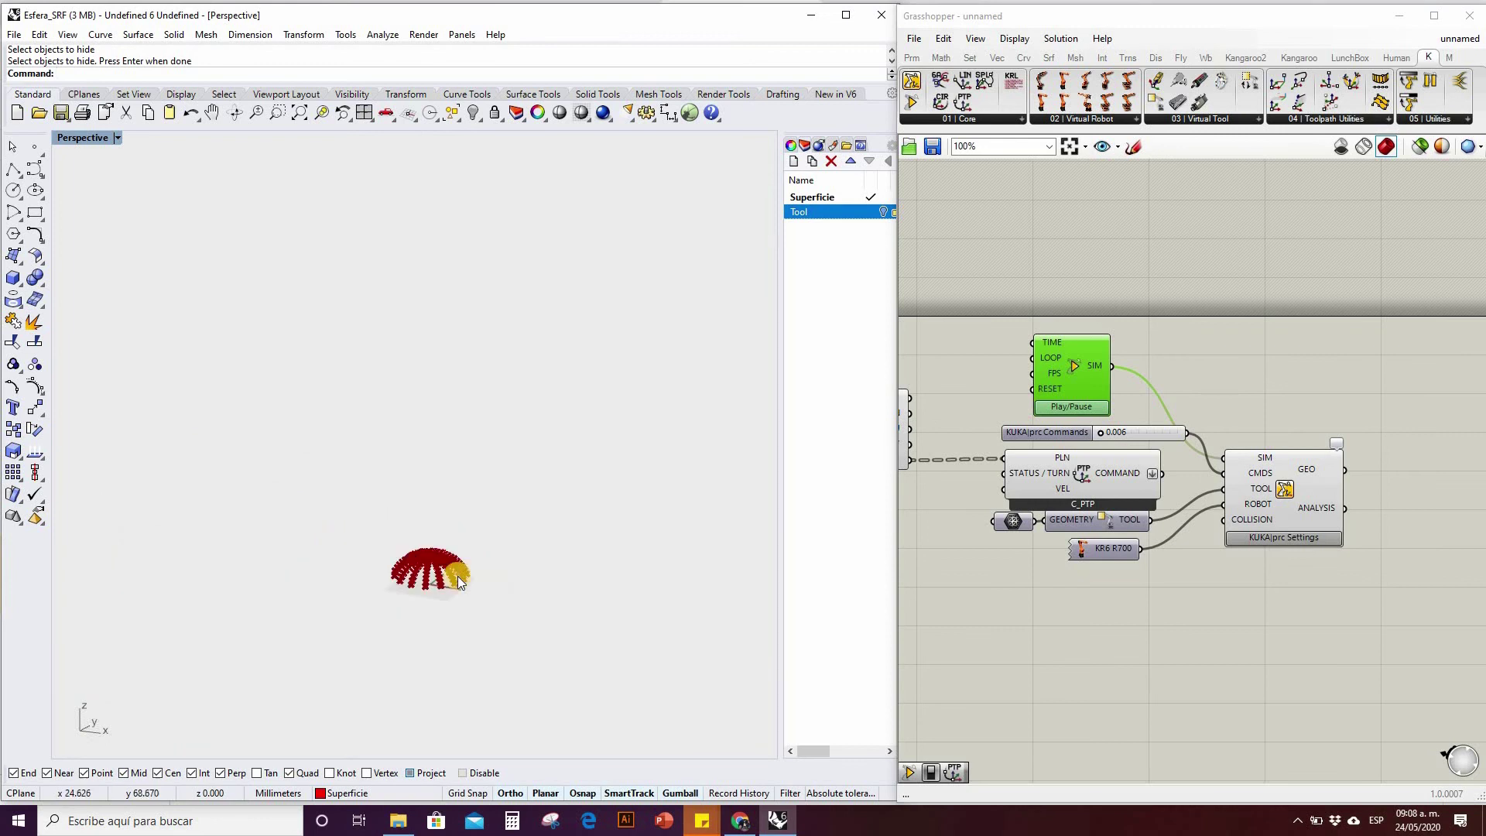
{"action": "left_click", "coordinate": [1228, 474]}
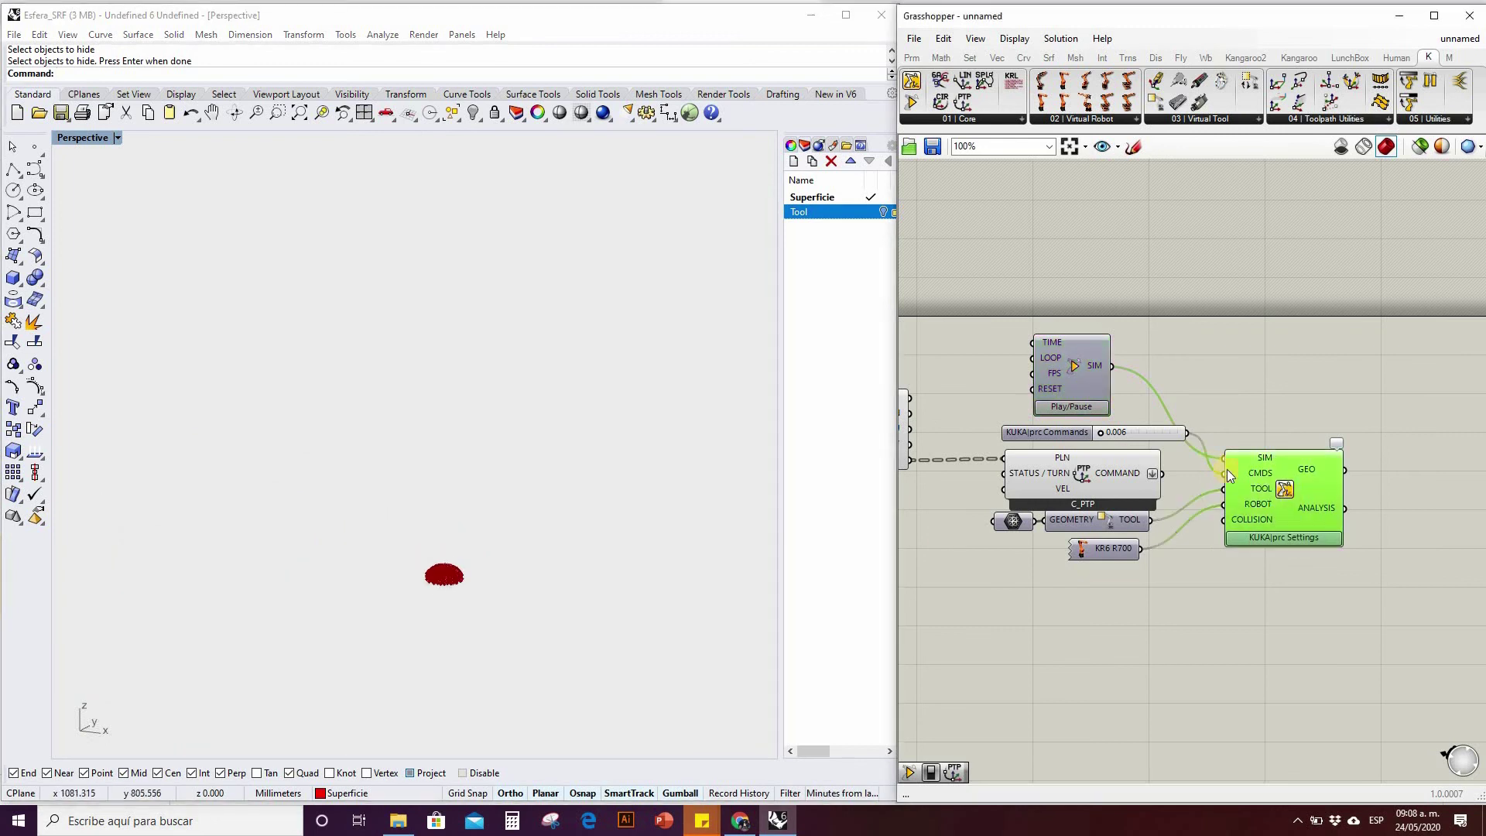
{"action": "middle_click", "coordinate": [1284, 487]}
{"action": "left_click", "coordinate": [1288, 399]}
{"action": "left_click", "coordinate": [1242, 414]}
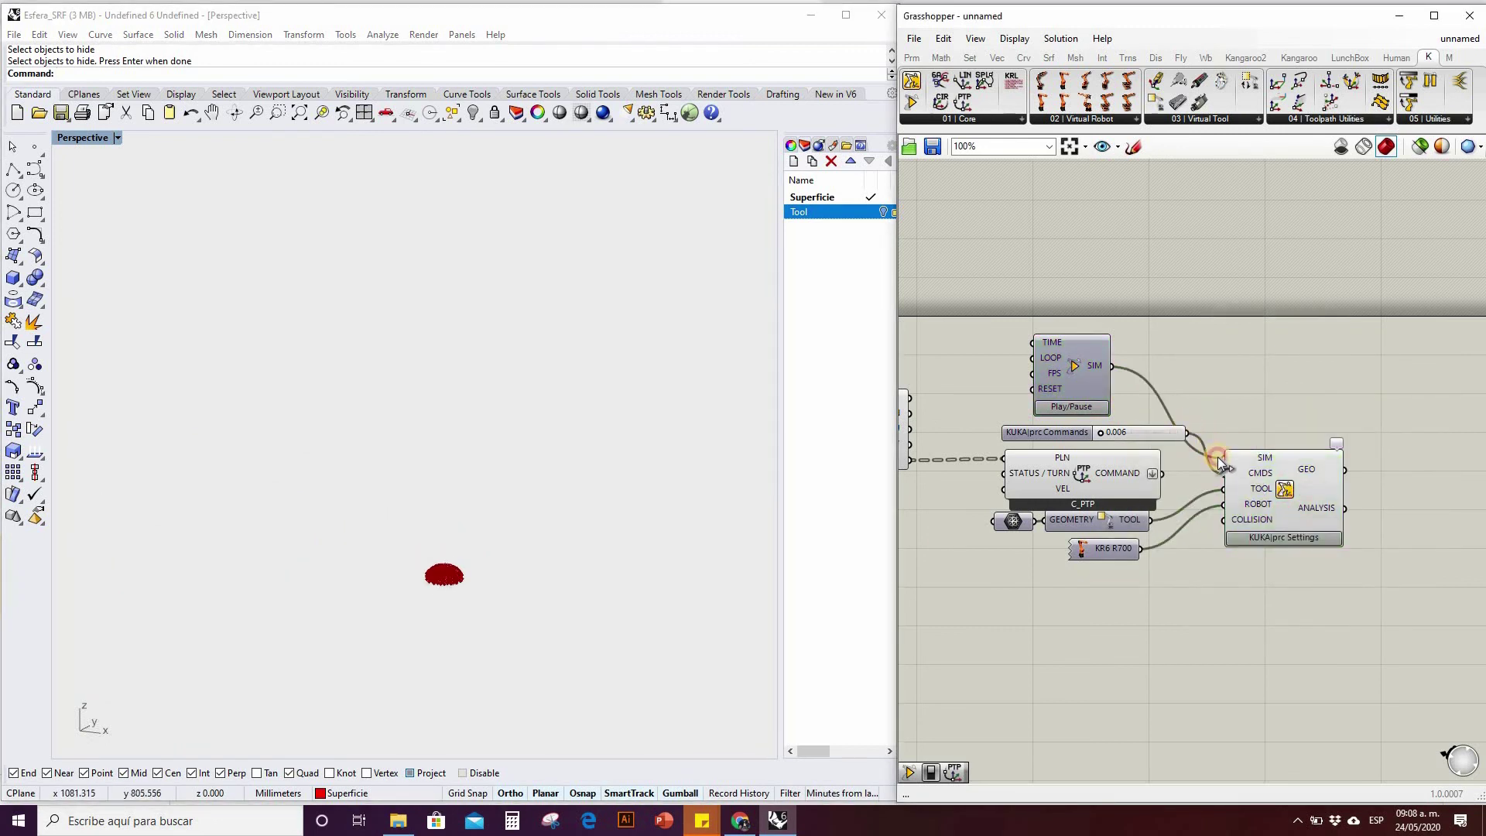
{"action": "left_click_drag", "start_coordinate": [1157, 479], "coordinate": [1222, 473]}
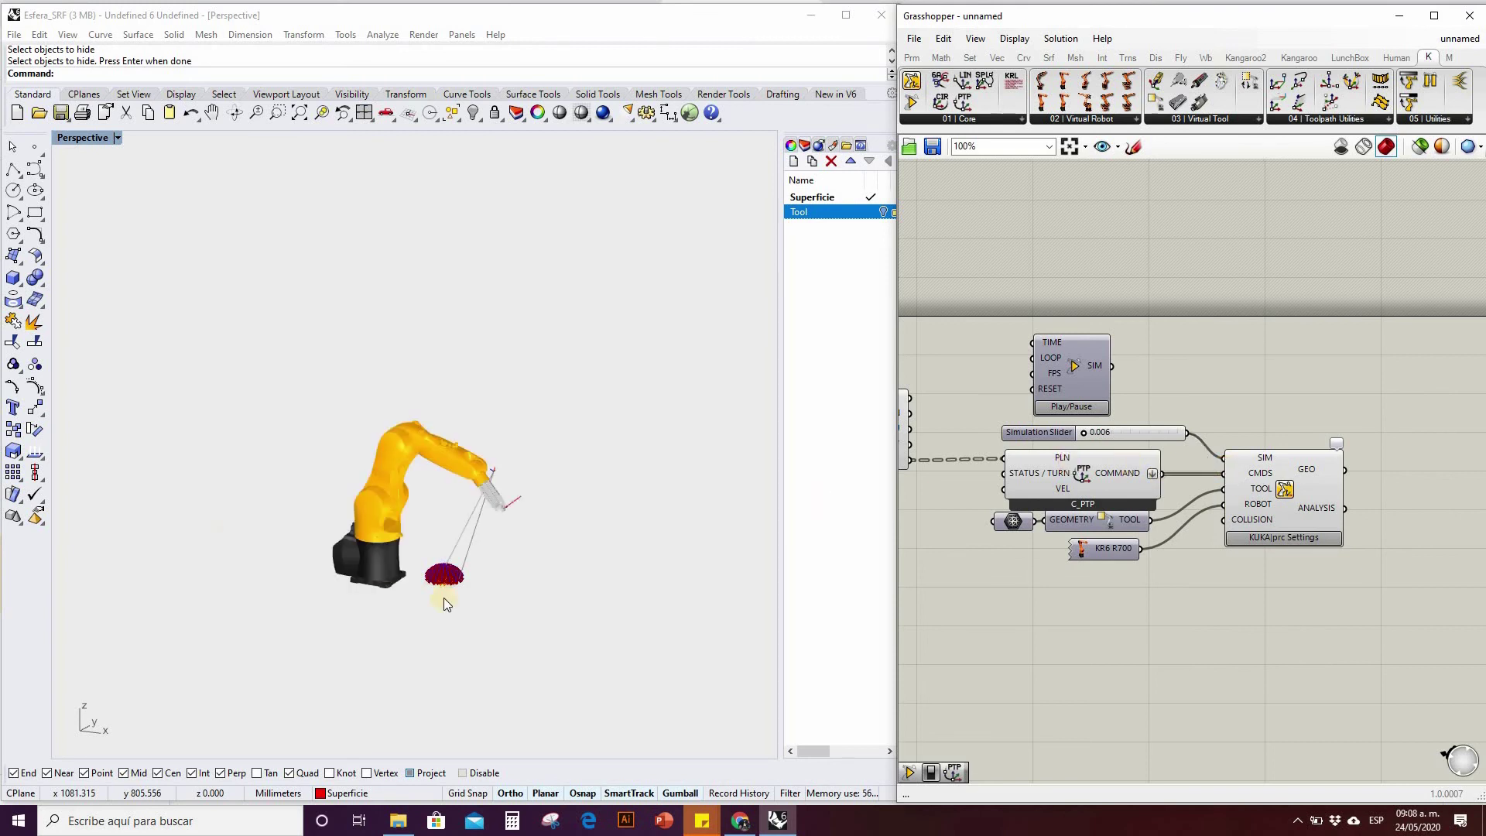
Examine the robot's pose, the tool's orientation axes and the dome's frames from several angles and distances.
{"action": "key", "text": "ctrl+shift+e"}
{"action": "scroll", "coordinate": [552, 451], "scroll_direction": "down", "scroll_amount": 2}
{"action": "right_click_drag", "start_coordinate": [601, 410], "coordinate": [322, 446]}
{"action": "scroll", "coordinate": [455, 462], "scroll_direction": "up", "scroll_amount": 2}
{"action": "scroll", "coordinate": [346, 421], "scroll_direction": "up", "scroll_amount": 2}
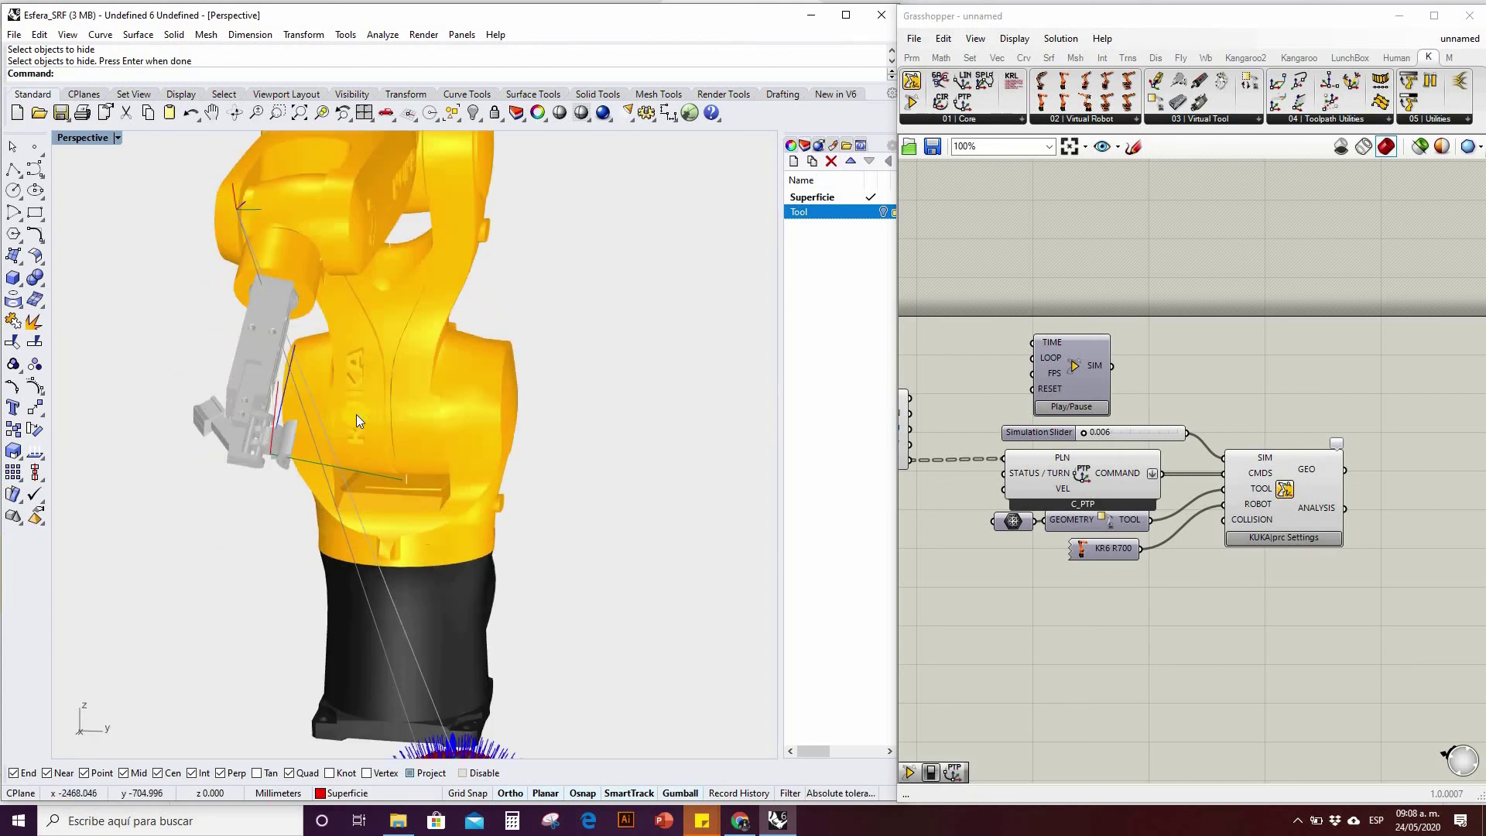
{"action": "right_click_drag", "start_coordinate": [285, 393], "coordinate": [215, 462]}
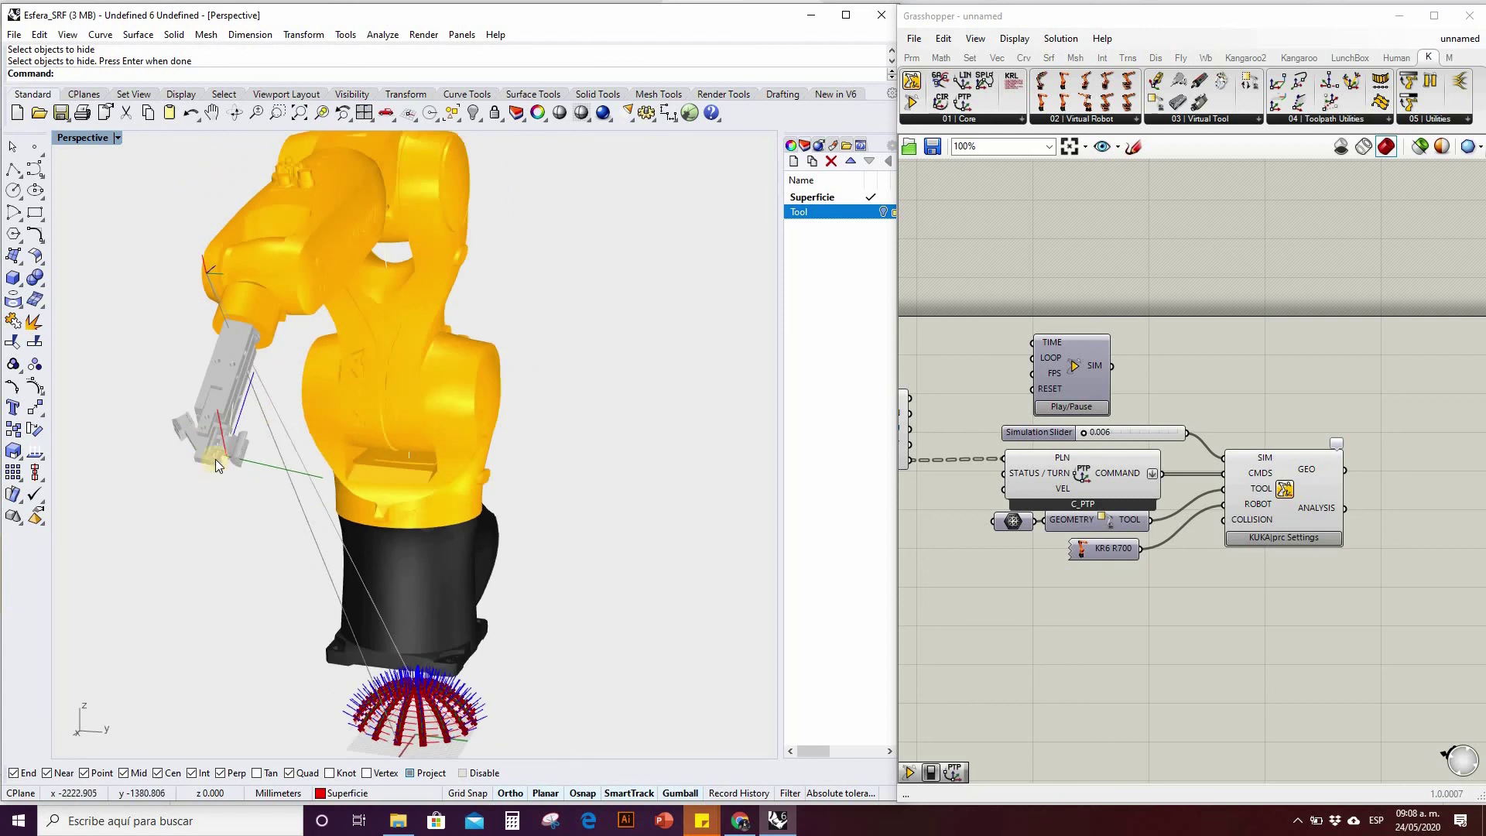
{"action": "scroll", "coordinate": [235, 457], "scroll_direction": "up", "scroll_amount": 1}
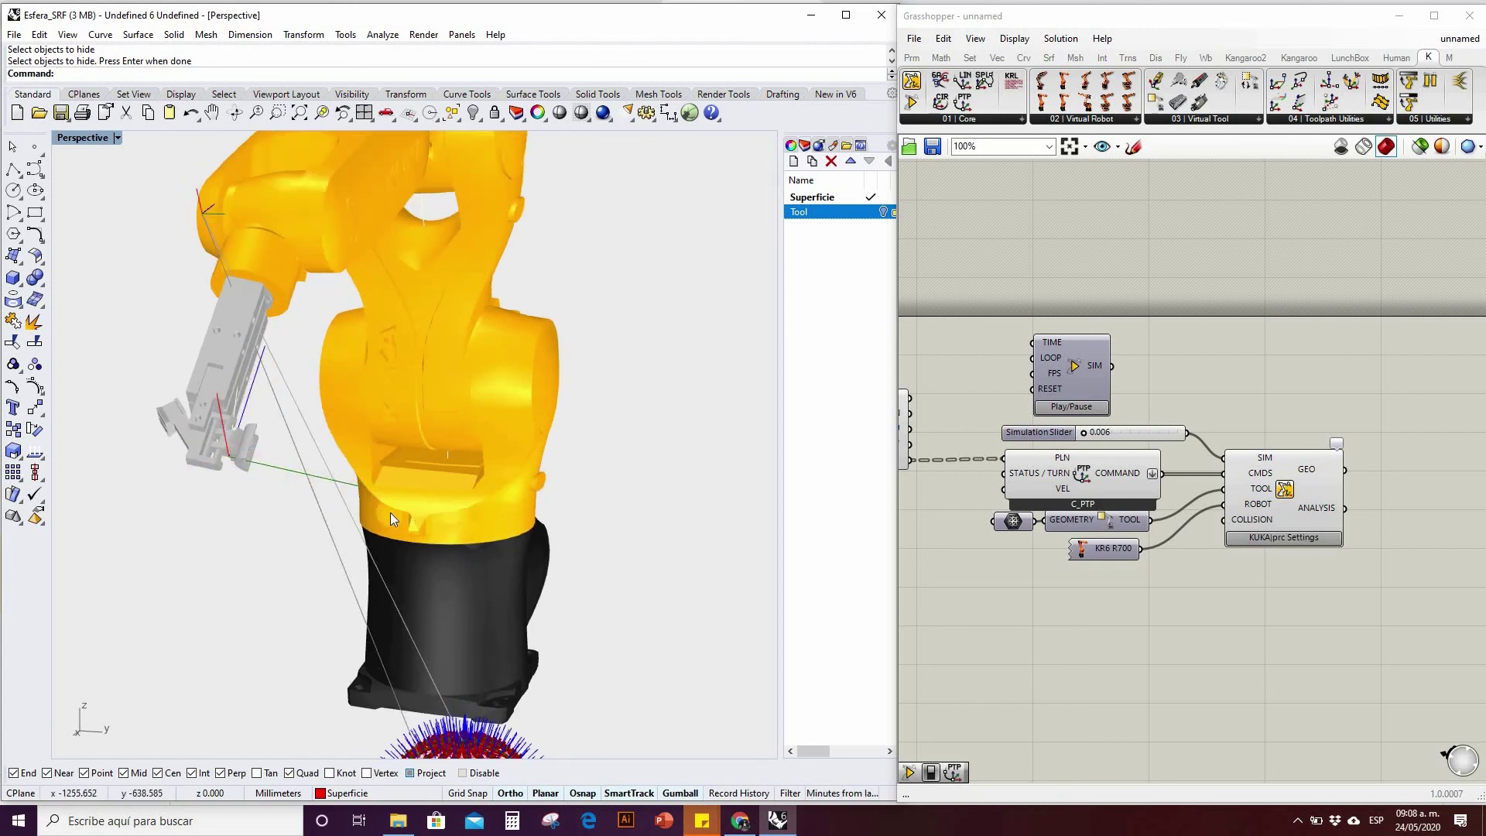
{"action": "scroll", "coordinate": [305, 434], "scroll_direction": "down", "scroll_amount": 2}
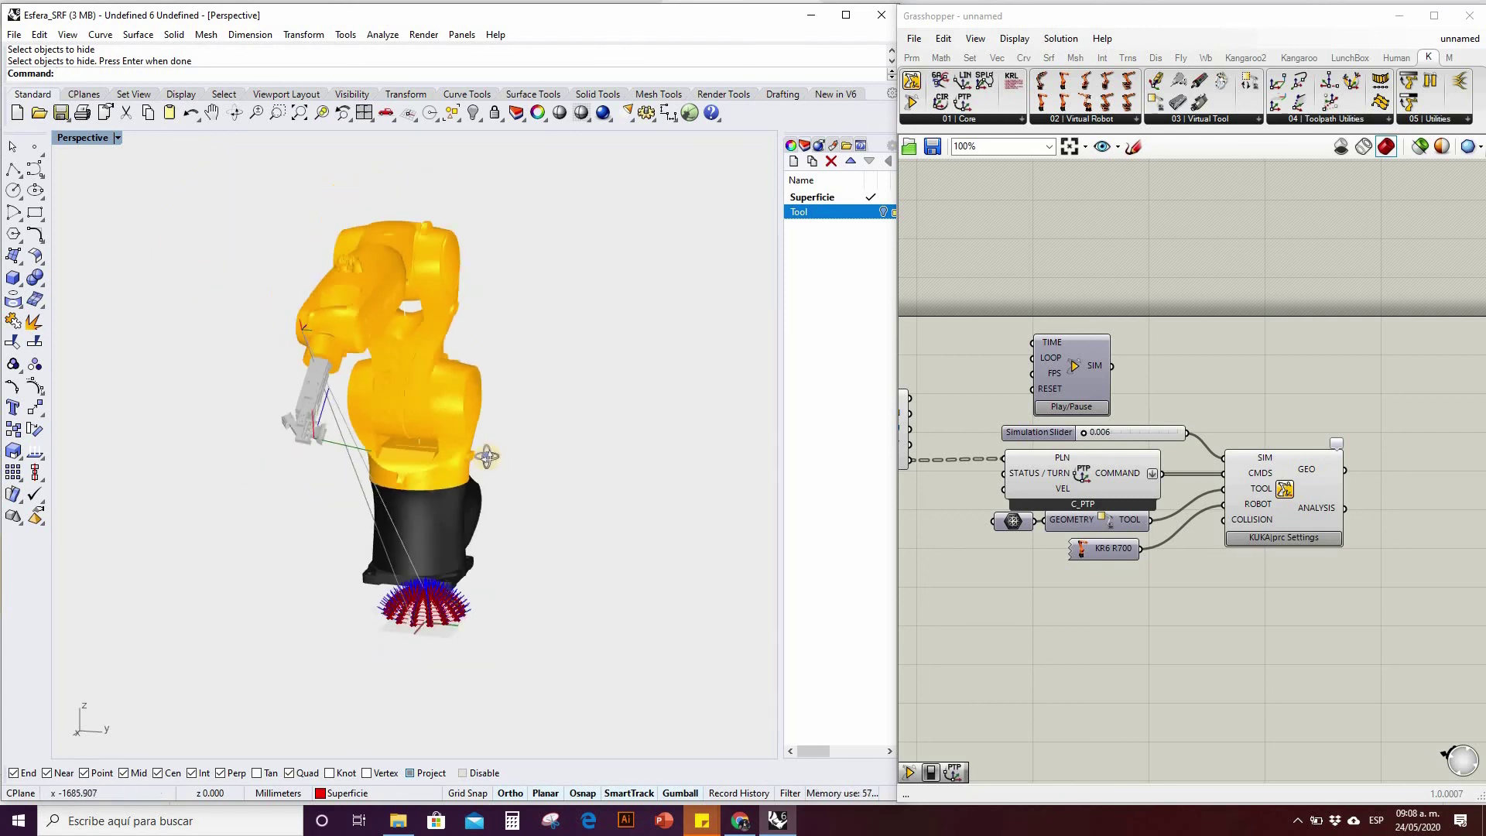
{"action": "right_click_drag", "start_coordinate": [607, 431], "coordinate": [612, 402]}
{"action": "scroll", "coordinate": [611, 402], "scroll_direction": "up", "scroll_amount": 3}
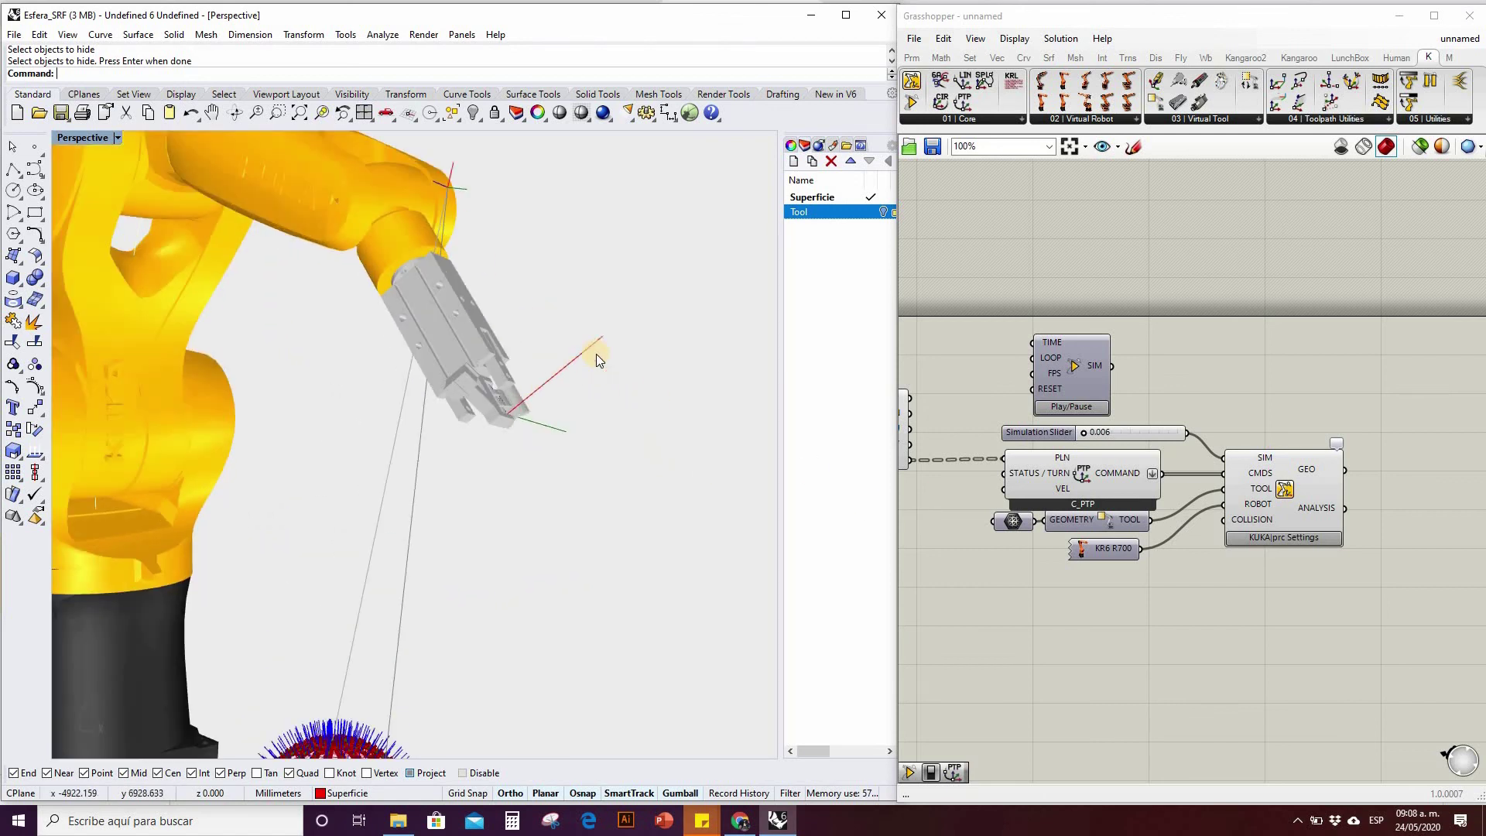
{"action": "scroll", "coordinate": [615, 369], "scroll_direction": "down", "scroll_amount": 4}
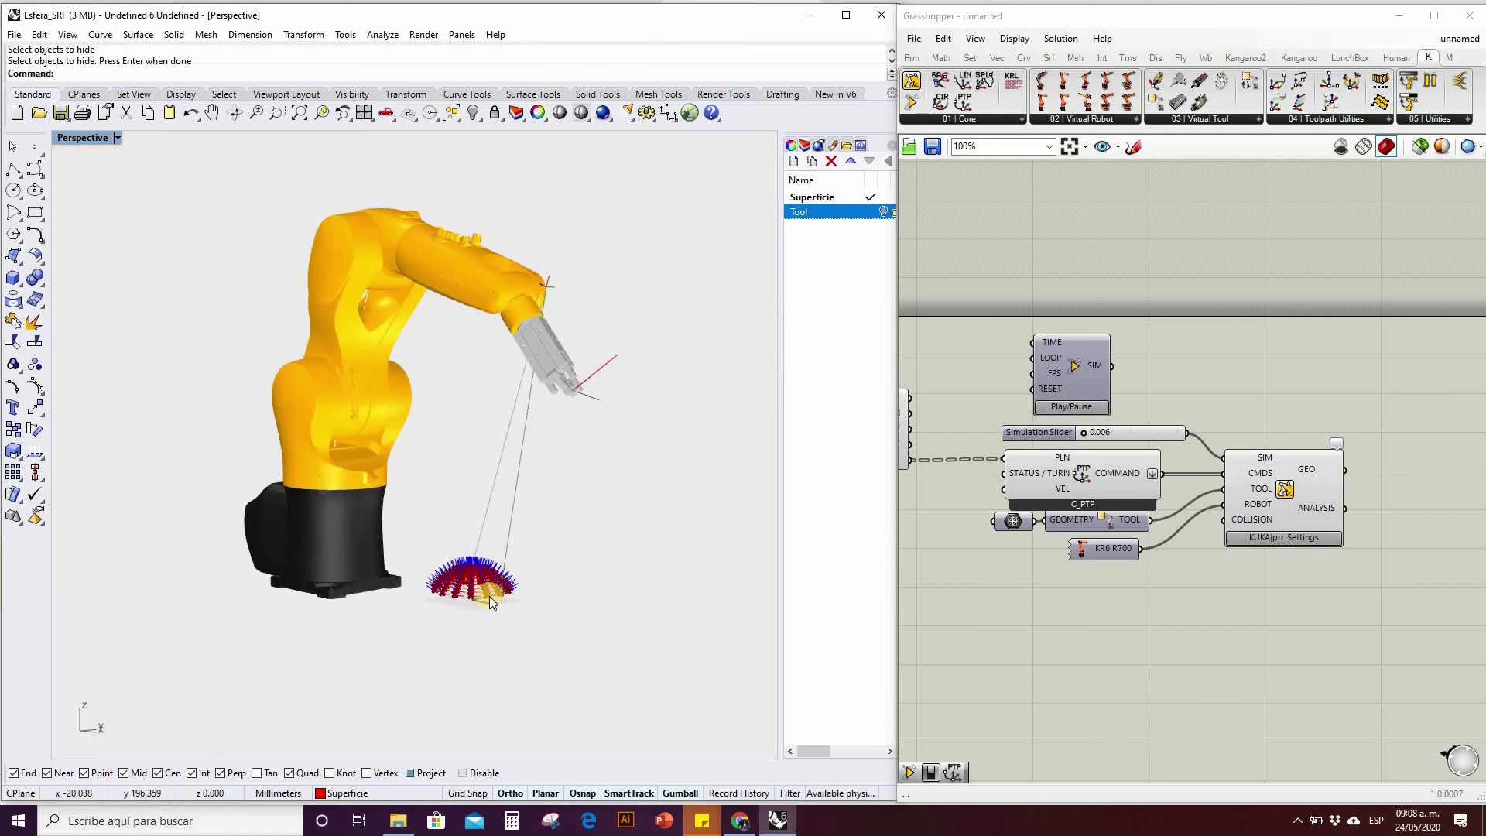
{"action": "scroll", "coordinate": [495, 602], "scroll_direction": "up", "scroll_amount": 5}
{"action": "scroll", "coordinate": [487, 581], "scroll_direction": "down", "scroll_amount": 6}
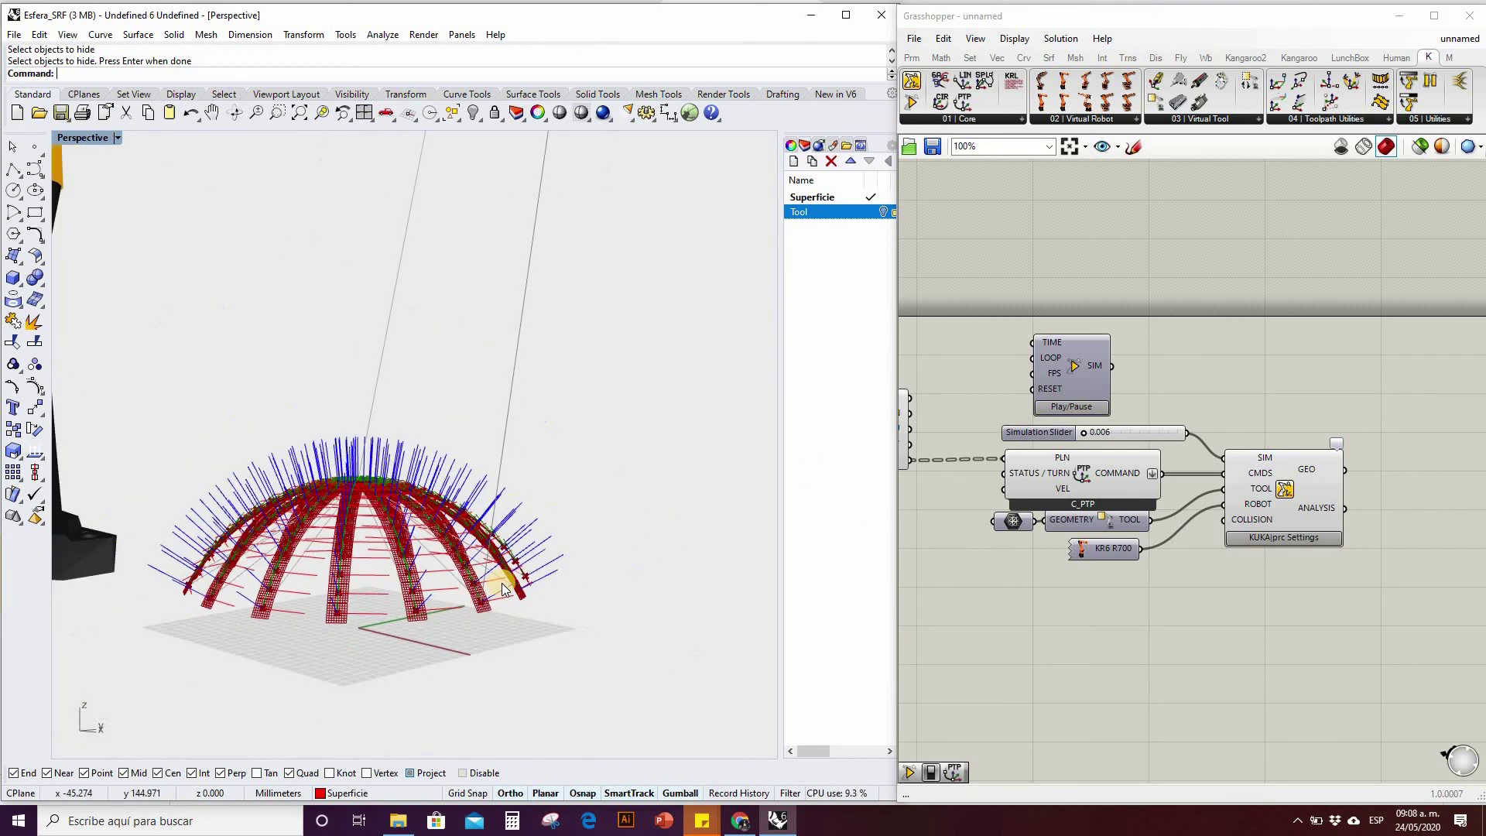
{"action": "scroll", "coordinate": [614, 406], "scroll_direction": "down", "scroll_amount": 2}
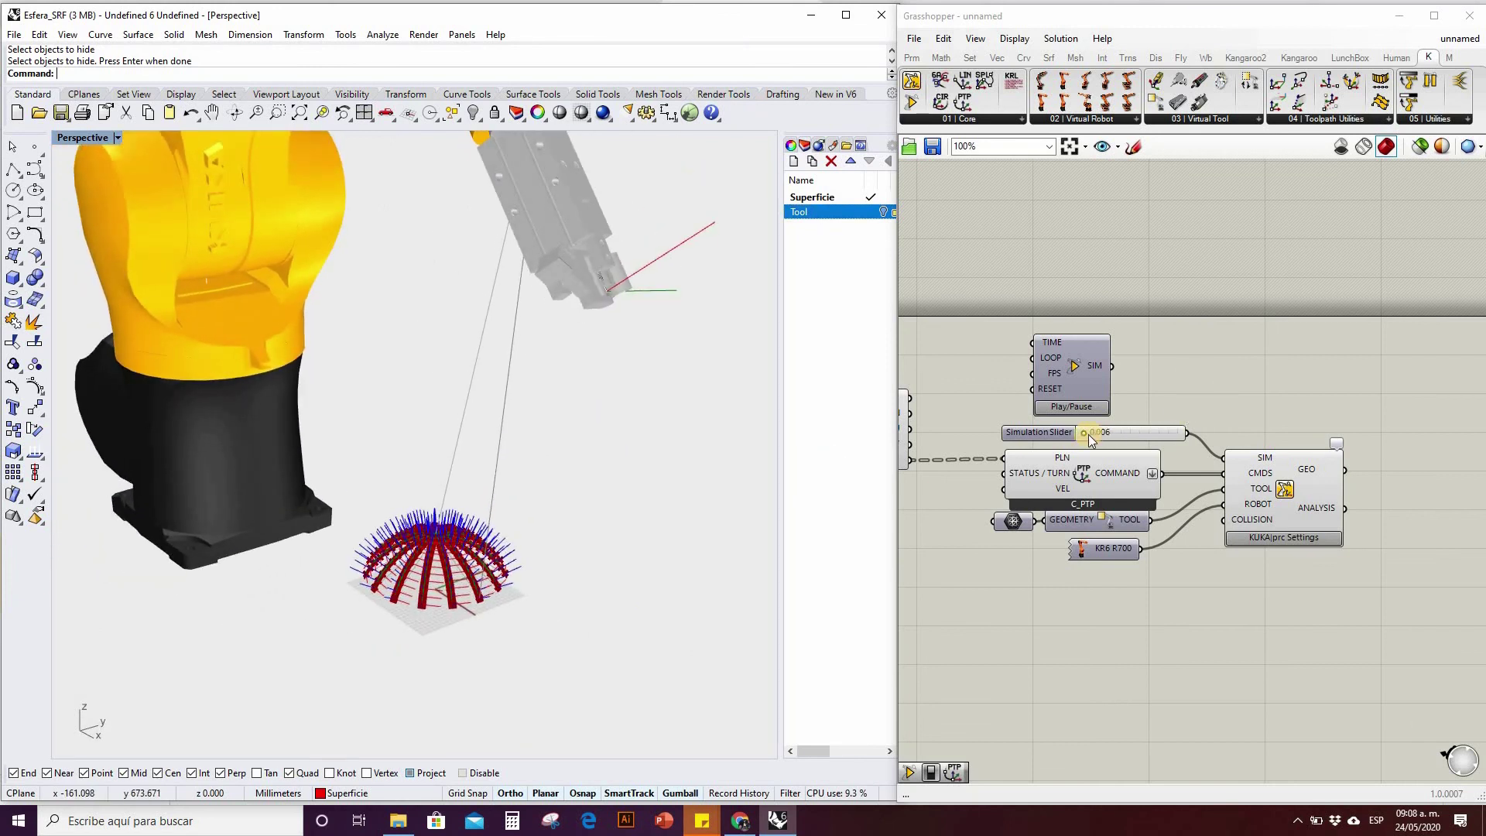
Set the Simulation Slider to 0.088 and inspect the tool's contact with the edge of the dome up close and from the side.
{"action": "left_click_drag", "start_coordinate": [1084, 432], "coordinate": [1097, 435]}
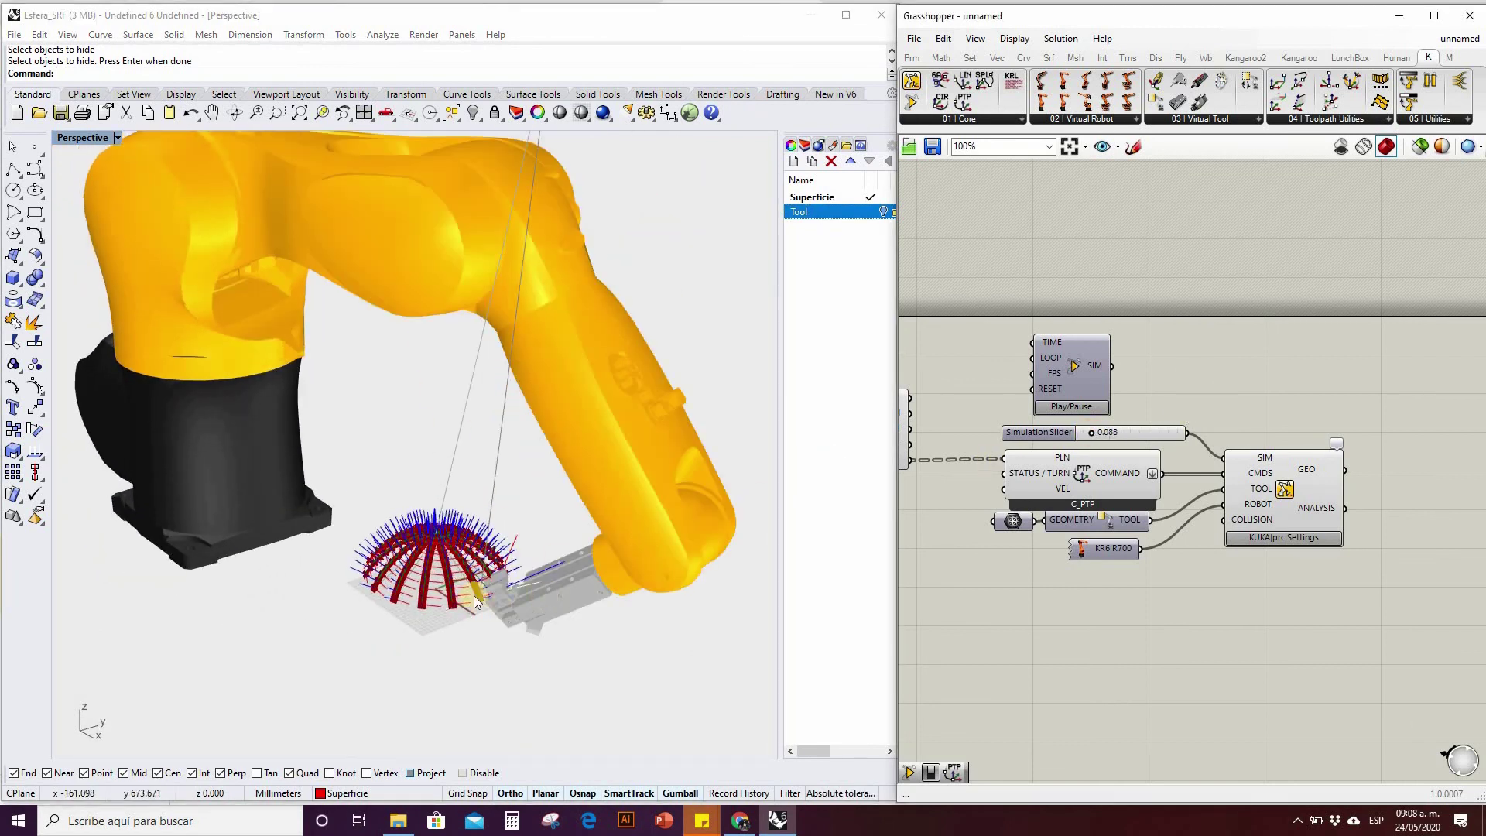
{"action": "scroll", "coordinate": [490, 602], "scroll_direction": "up", "scroll_amount": 5}
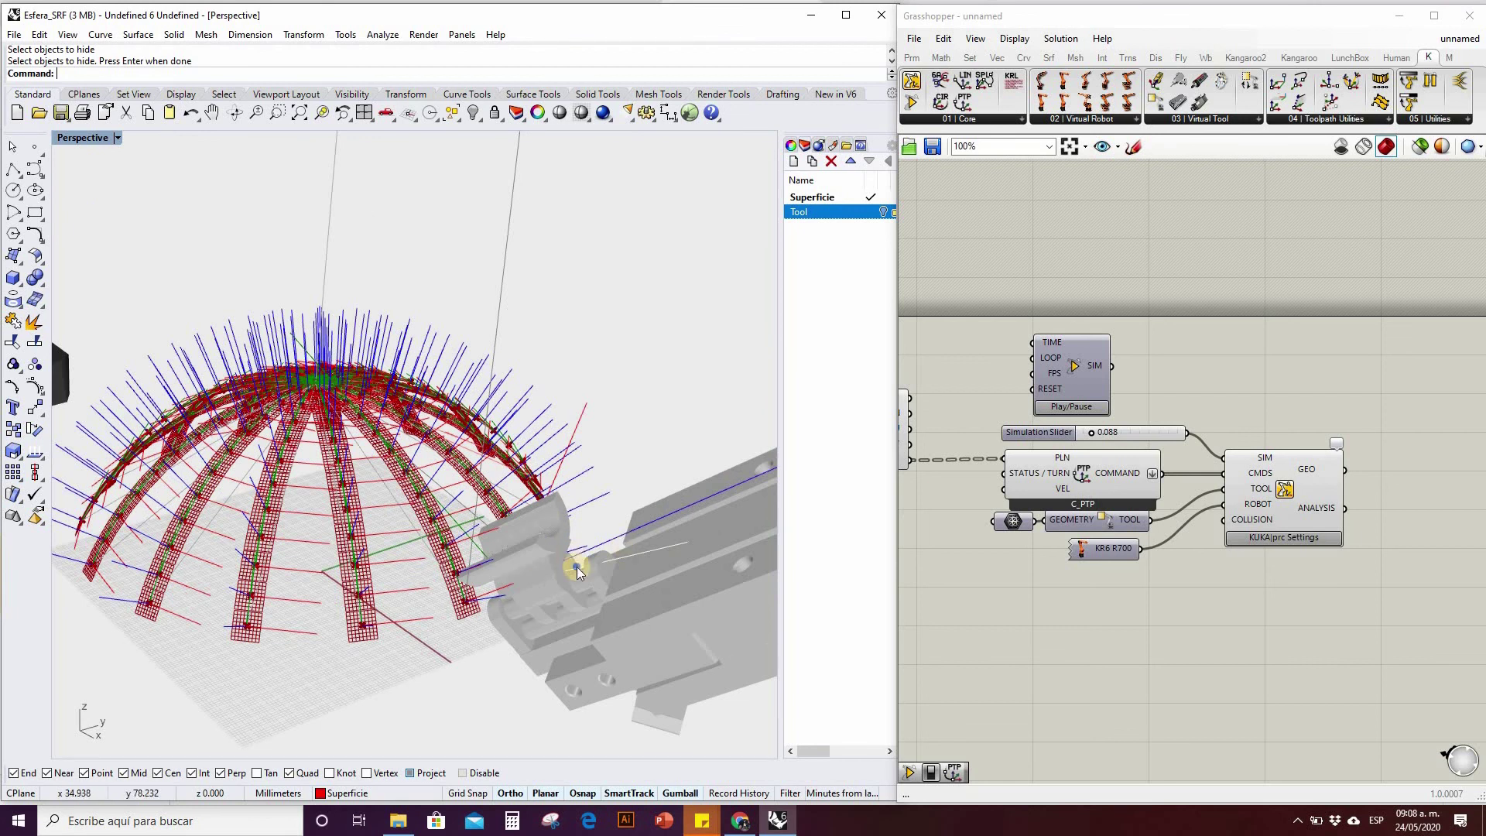
{"action": "scroll", "coordinate": [543, 557], "scroll_direction": "down", "scroll_amount": 7}
{"action": "right_click_drag", "start_coordinate": [759, 559], "coordinate": [642, 484]}
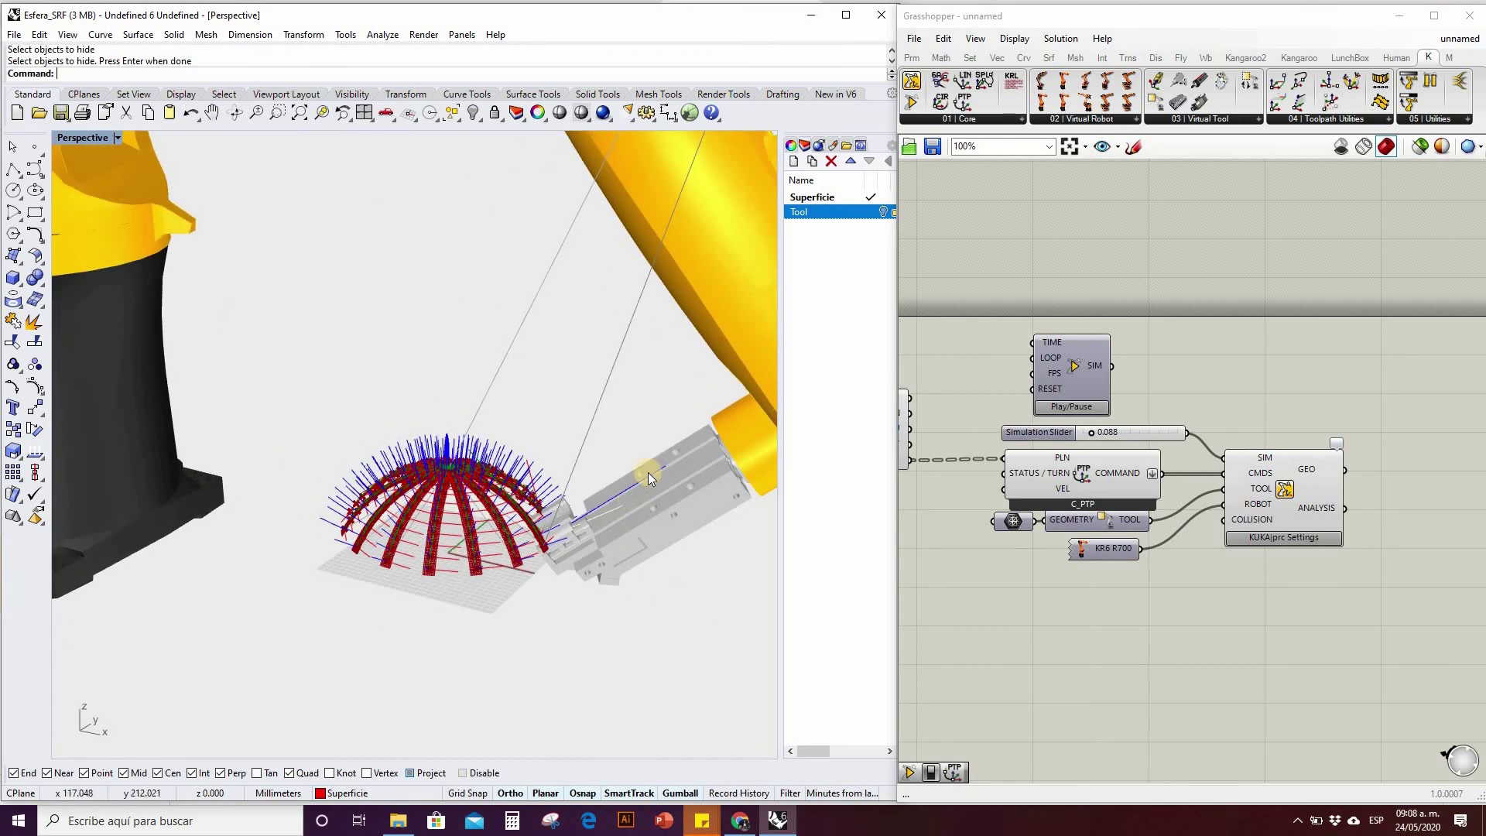
{"action": "scroll", "coordinate": [642, 487], "scroll_direction": "up", "scroll_amount": 2}
{"action": "right_click_drag", "start_coordinate": [475, 469], "coordinate": [542, 533]}
Run the Simulation Slider through 0.416, 0.178 and 0.137 to check the tool's poses over the dome, and return it to 0.000.
{"action": "left_click", "coordinate": [1076, 408]}
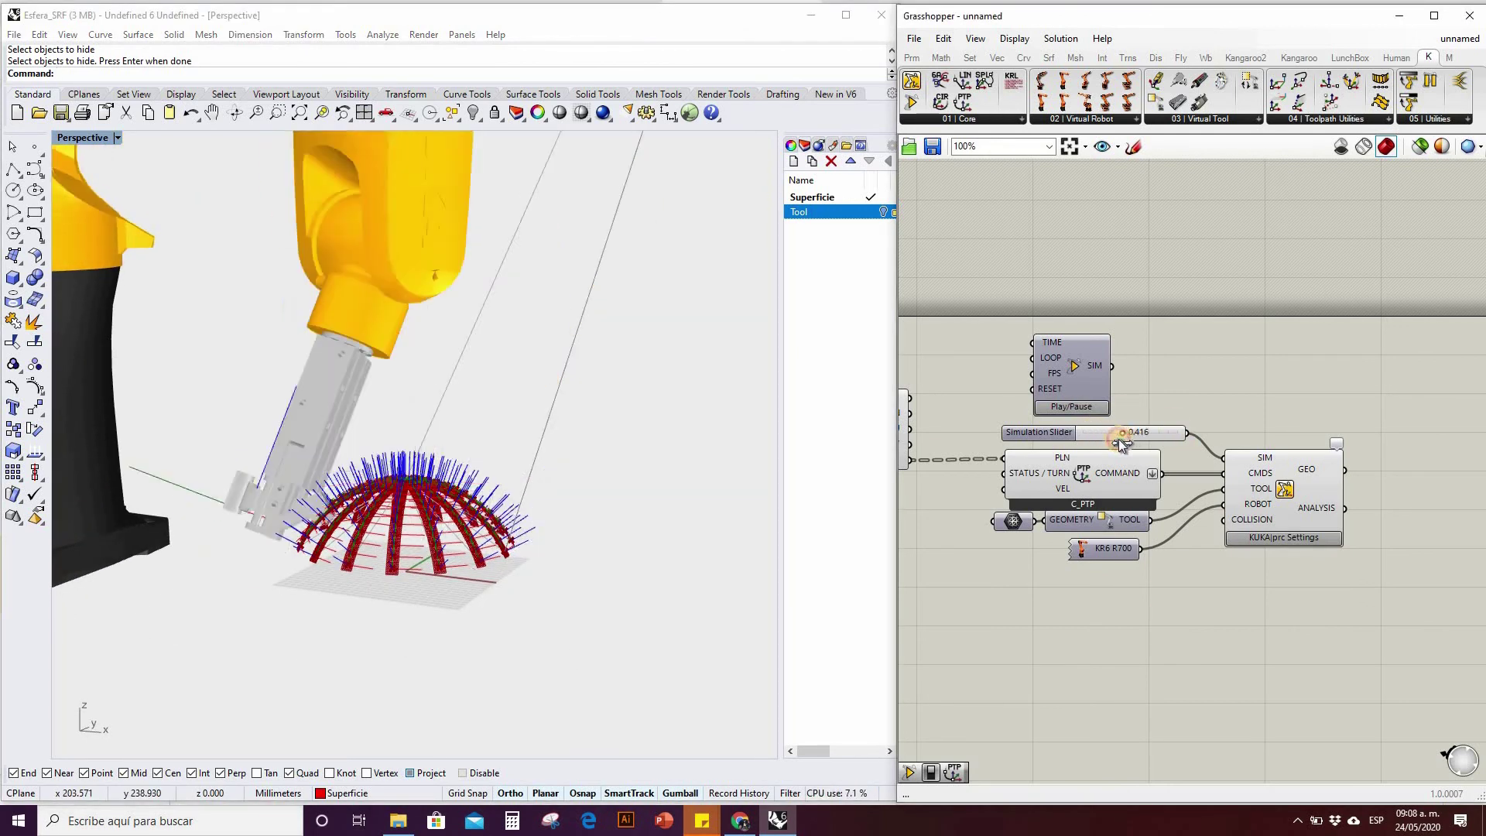
{"action": "left_click_drag", "start_coordinate": [1111, 442], "coordinate": [1101, 442]}
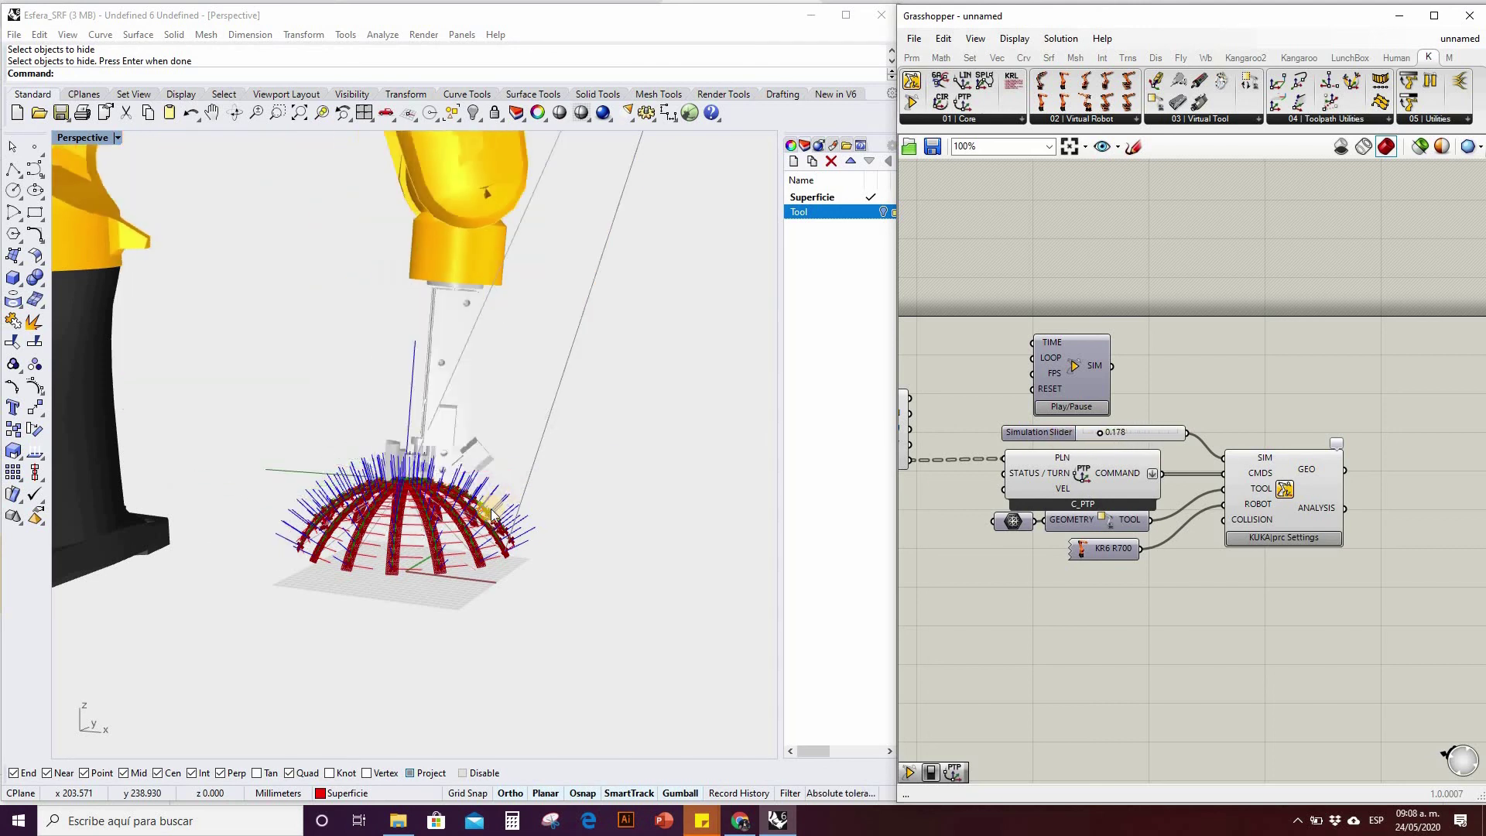
{"action": "scroll", "coordinate": [460, 530], "scroll_direction": "up", "scroll_amount": 4}
{"action": "right_click_drag", "start_coordinate": [448, 531], "coordinate": [371, 545]}
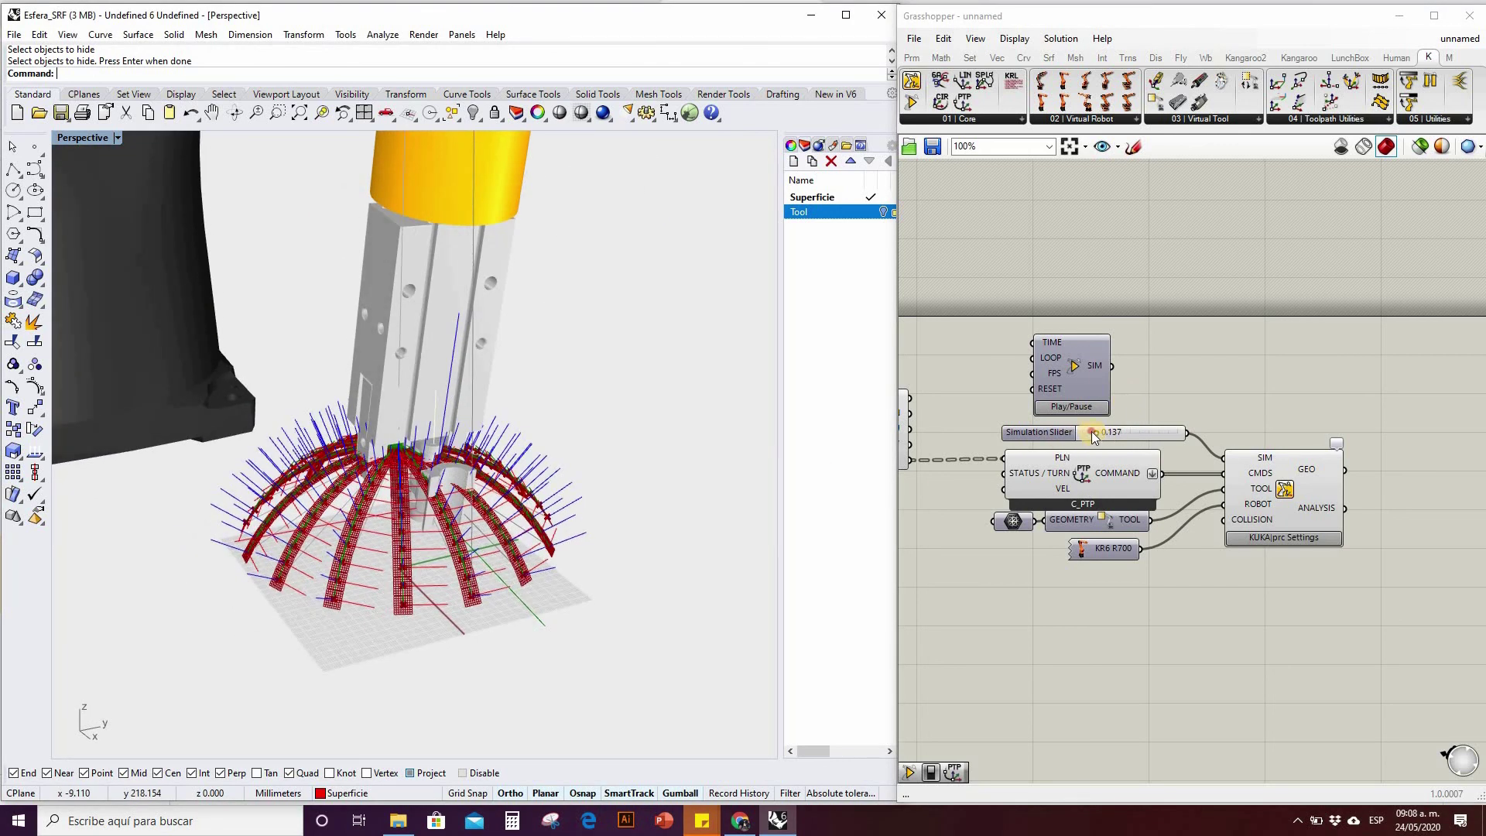
{"action": "left_click_drag", "start_coordinate": [1095, 434], "coordinate": [1075, 433]}
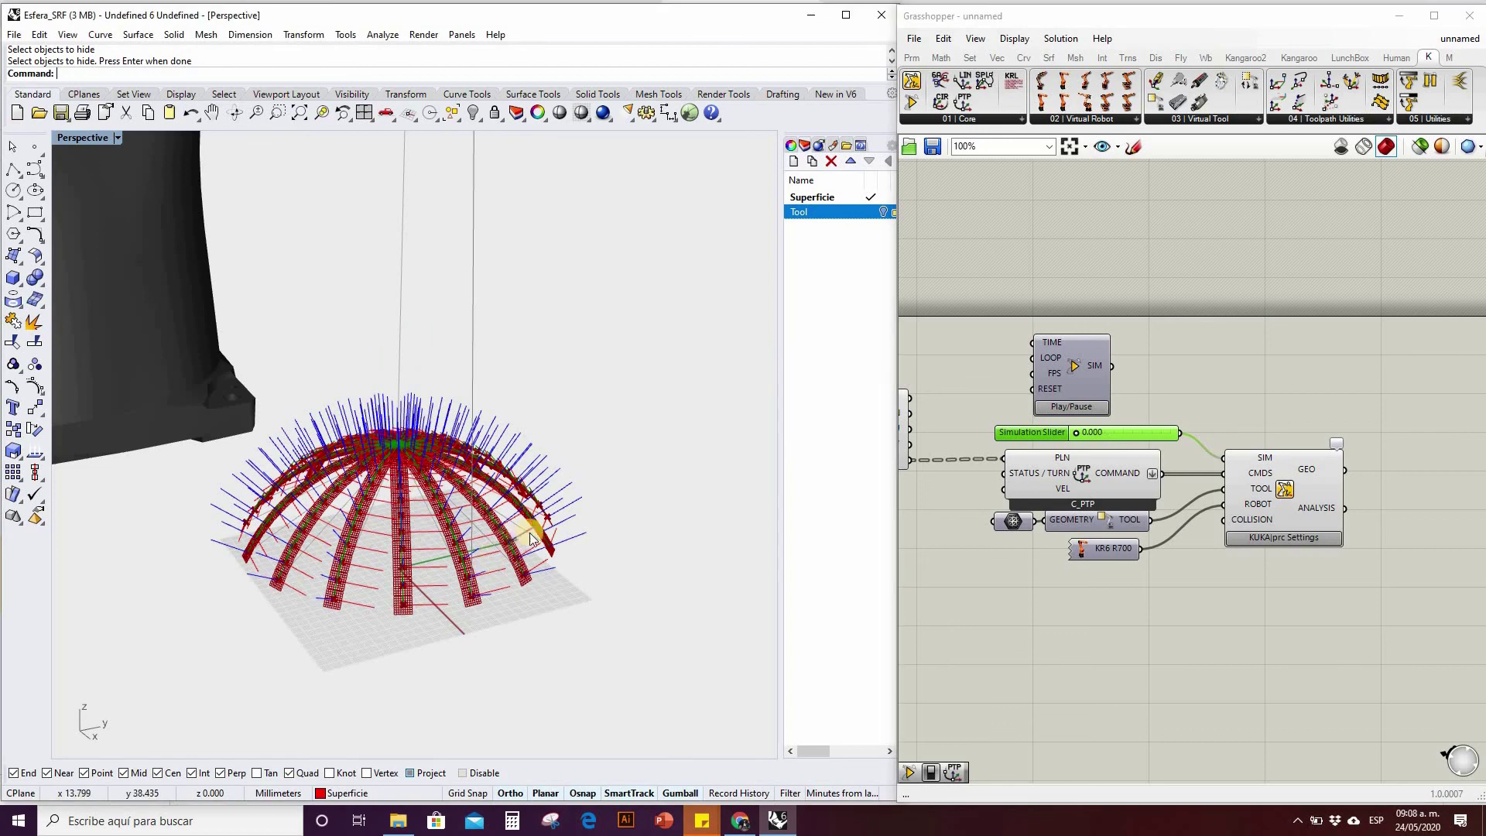
Examine the orientation of the frame axes along the dome's strips, from the crown to the lower edges, from several angles.
{"action": "scroll", "coordinate": [521, 532], "scroll_direction": "up", "scroll_amount": 8}
{"action": "scroll", "coordinate": [555, 554], "scroll_direction": "down", "scroll_amount": 4}
{"action": "scroll", "coordinate": [614, 573], "scroll_direction": "up", "scroll_amount": 3}
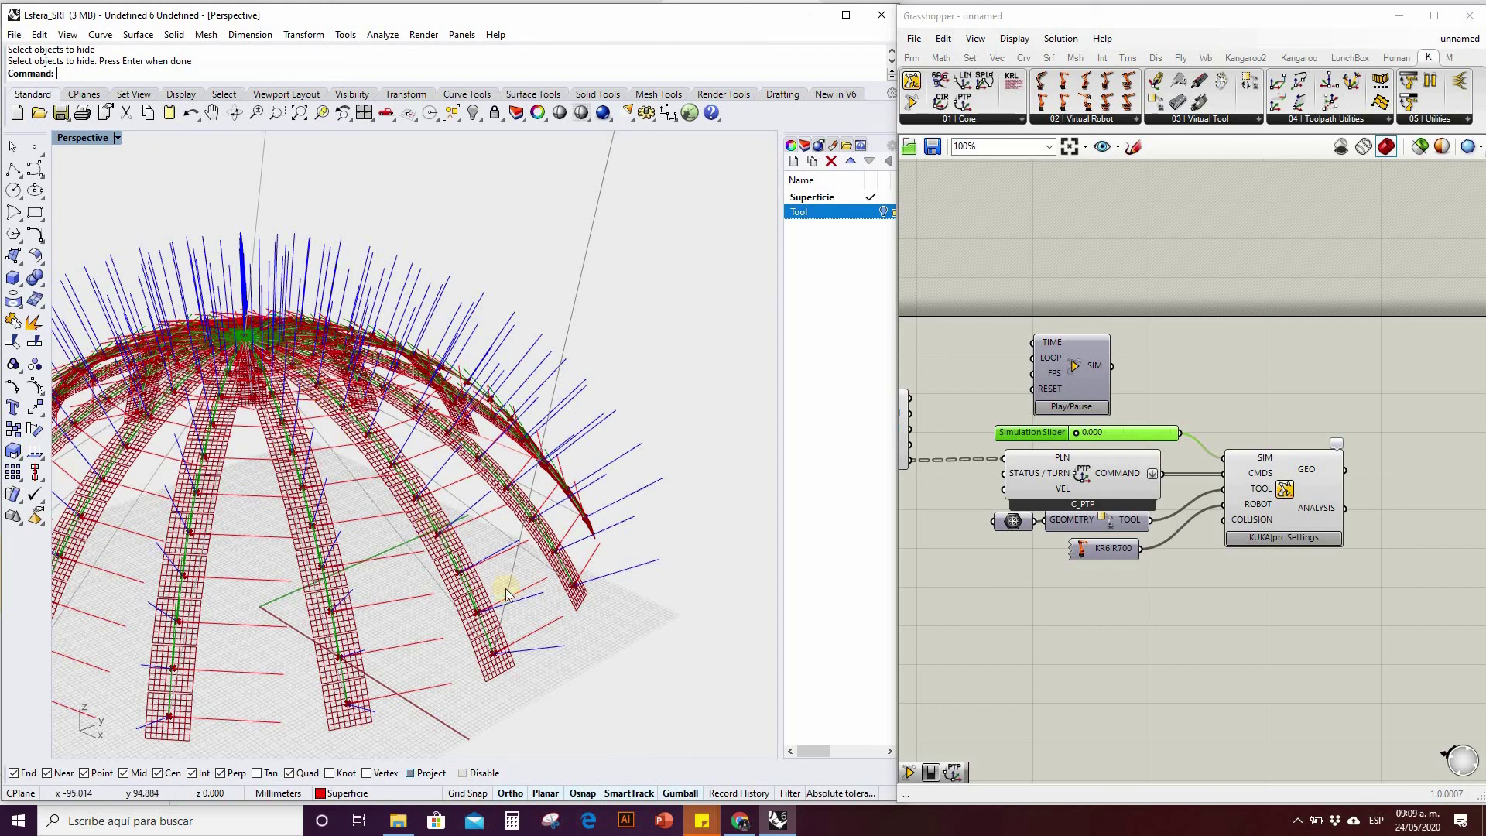
{"action": "right_click_drag", "start_coordinate": [530, 624], "coordinate": [504, 531]}
{"action": "scroll", "coordinate": [501, 526], "scroll_direction": "up", "scroll_amount": 2}
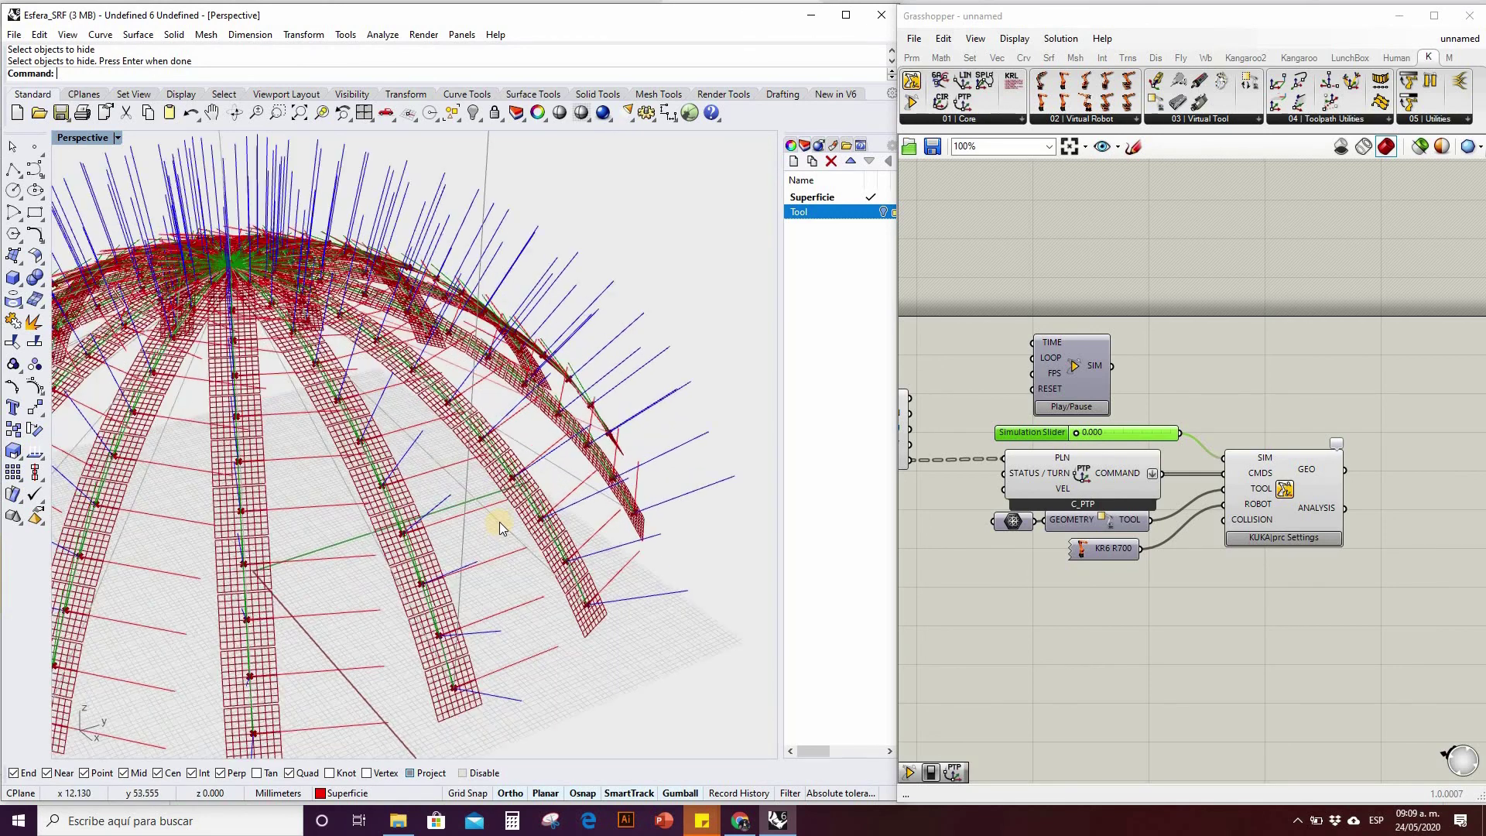
{"action": "right_click_drag", "start_coordinate": [587, 477], "coordinate": [302, 294]}
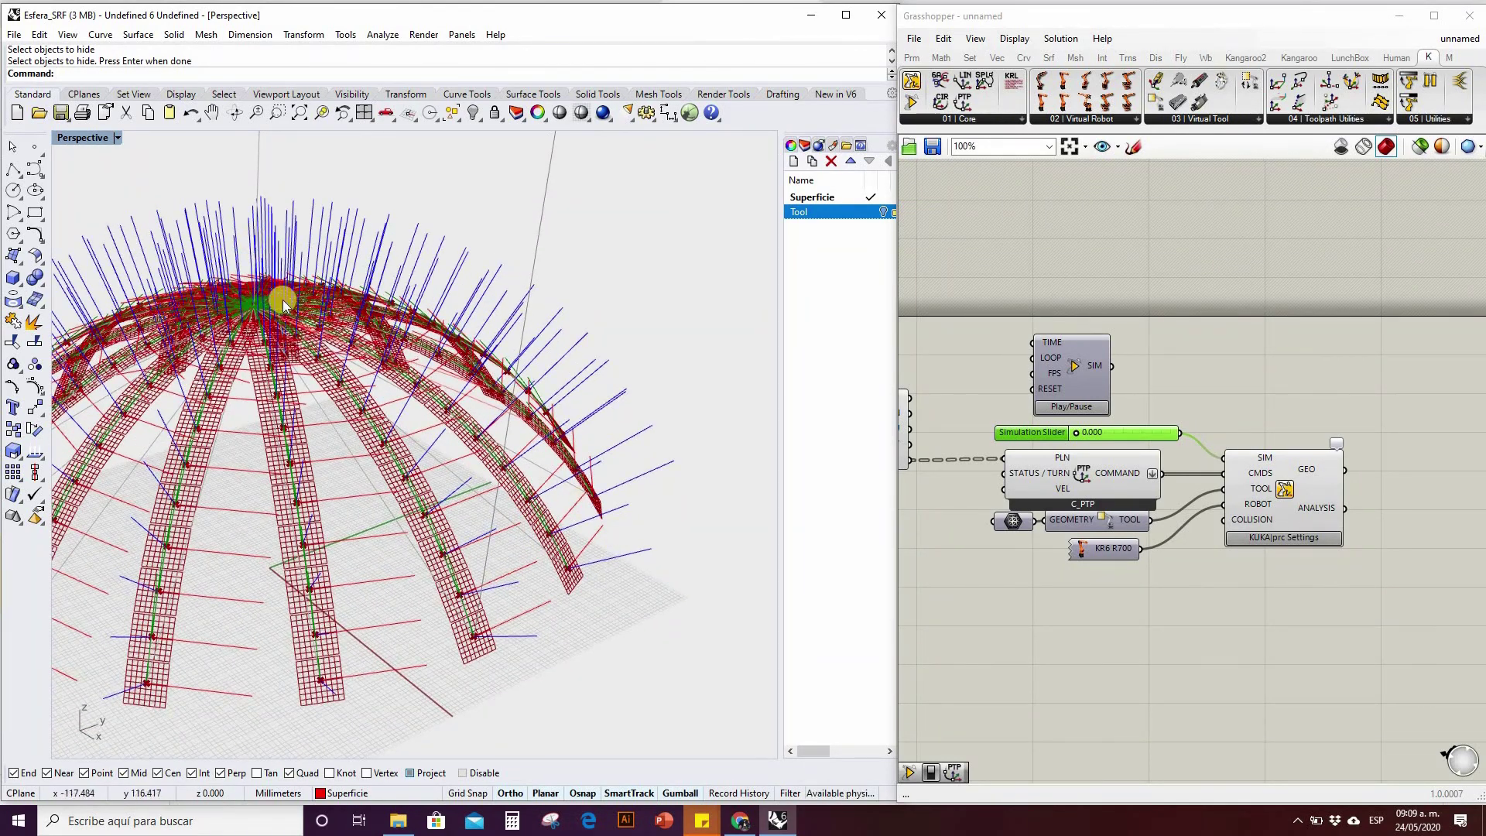
{"action": "right_click_drag", "start_coordinate": [527, 501], "coordinate": [444, 408]}
{"action": "right_click_drag", "start_coordinate": [372, 419], "coordinate": [485, 427]}
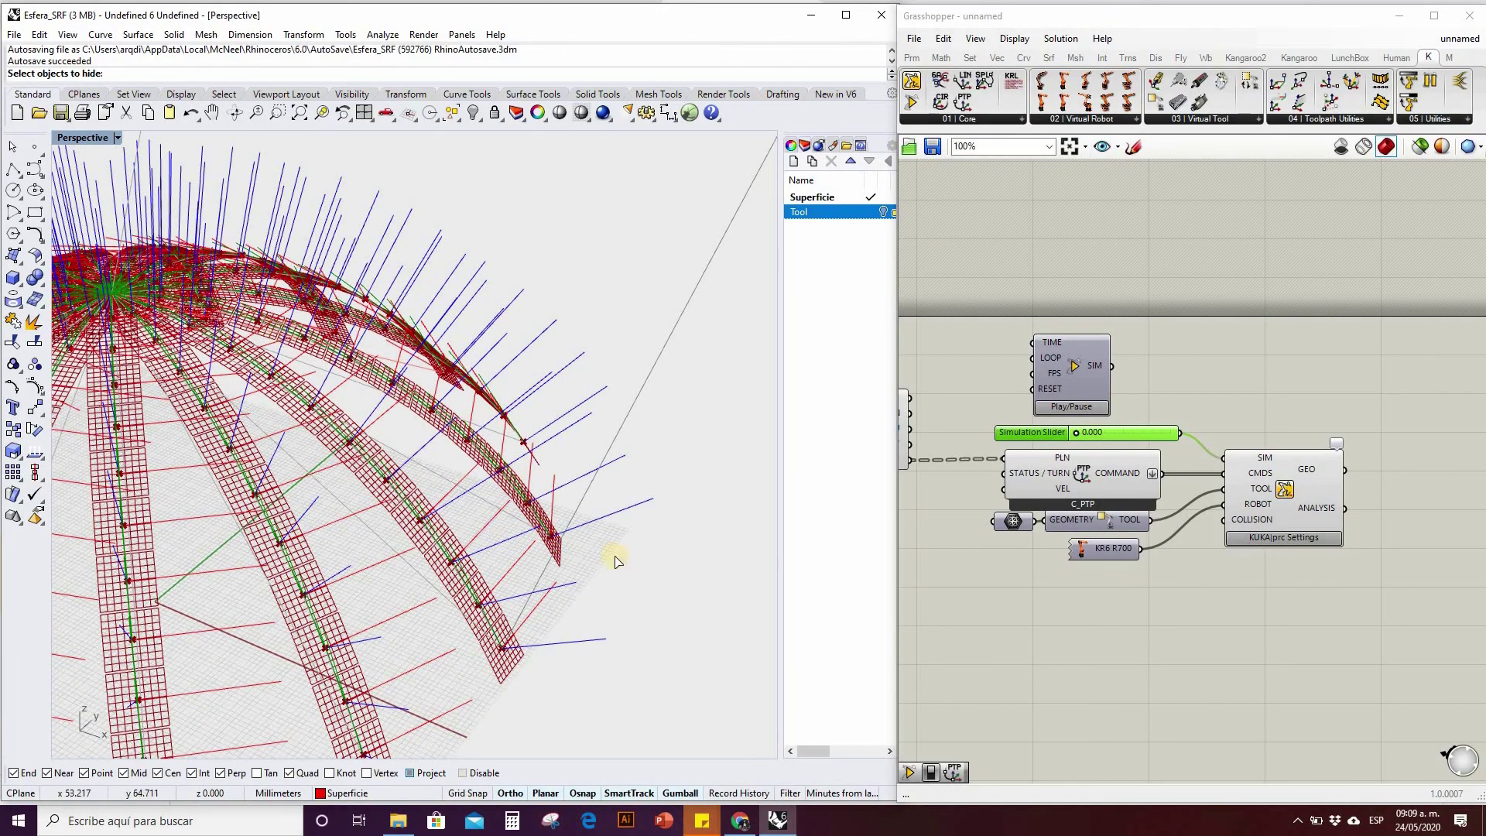
{"action": "right_click_drag", "start_coordinate": [565, 499], "coordinate": [510, 524]}
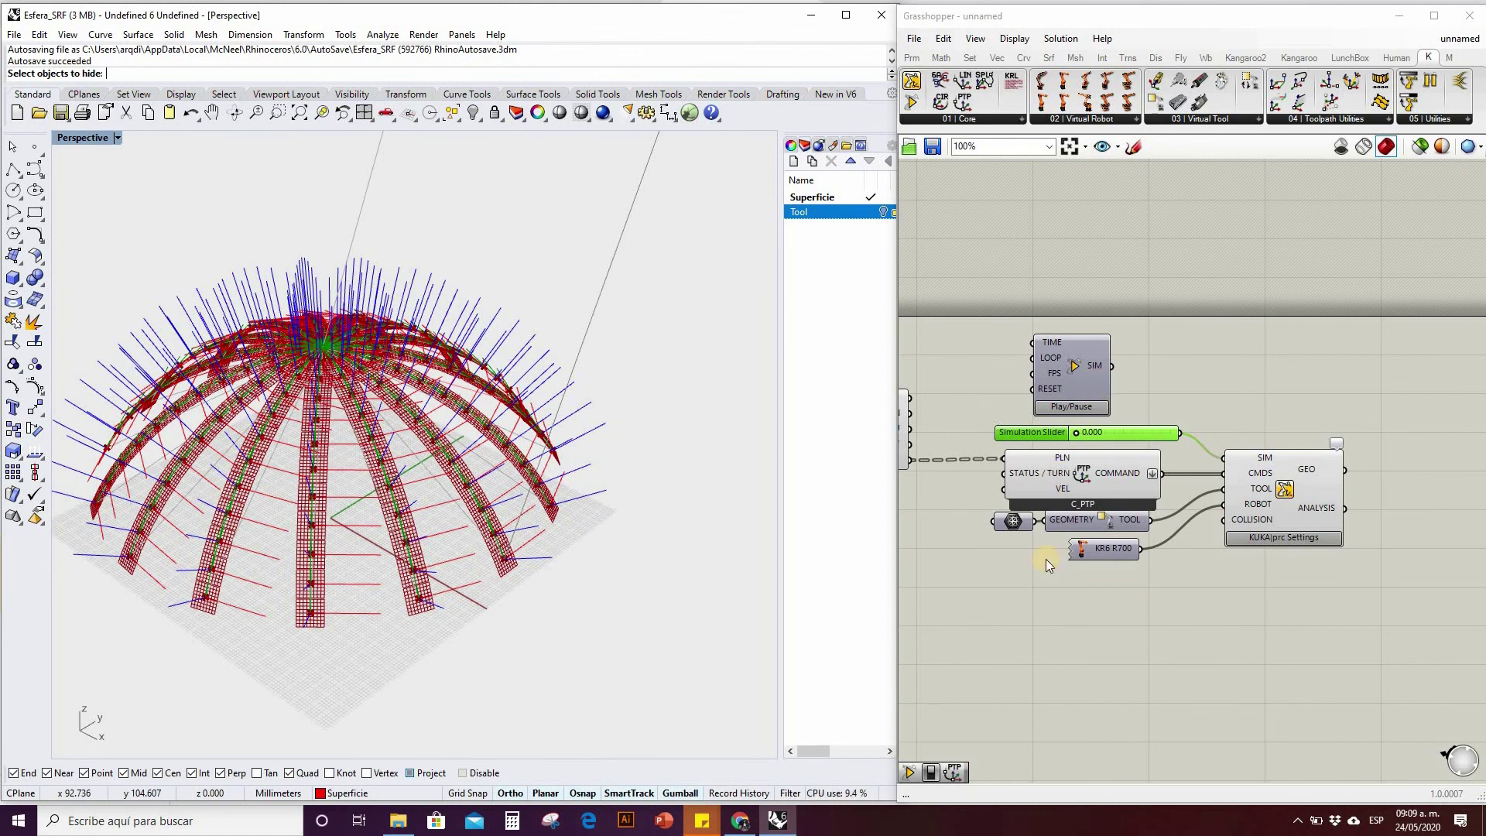
{"action": "right_click_drag", "start_coordinate": [317, 447], "coordinate": [1159, 382]}
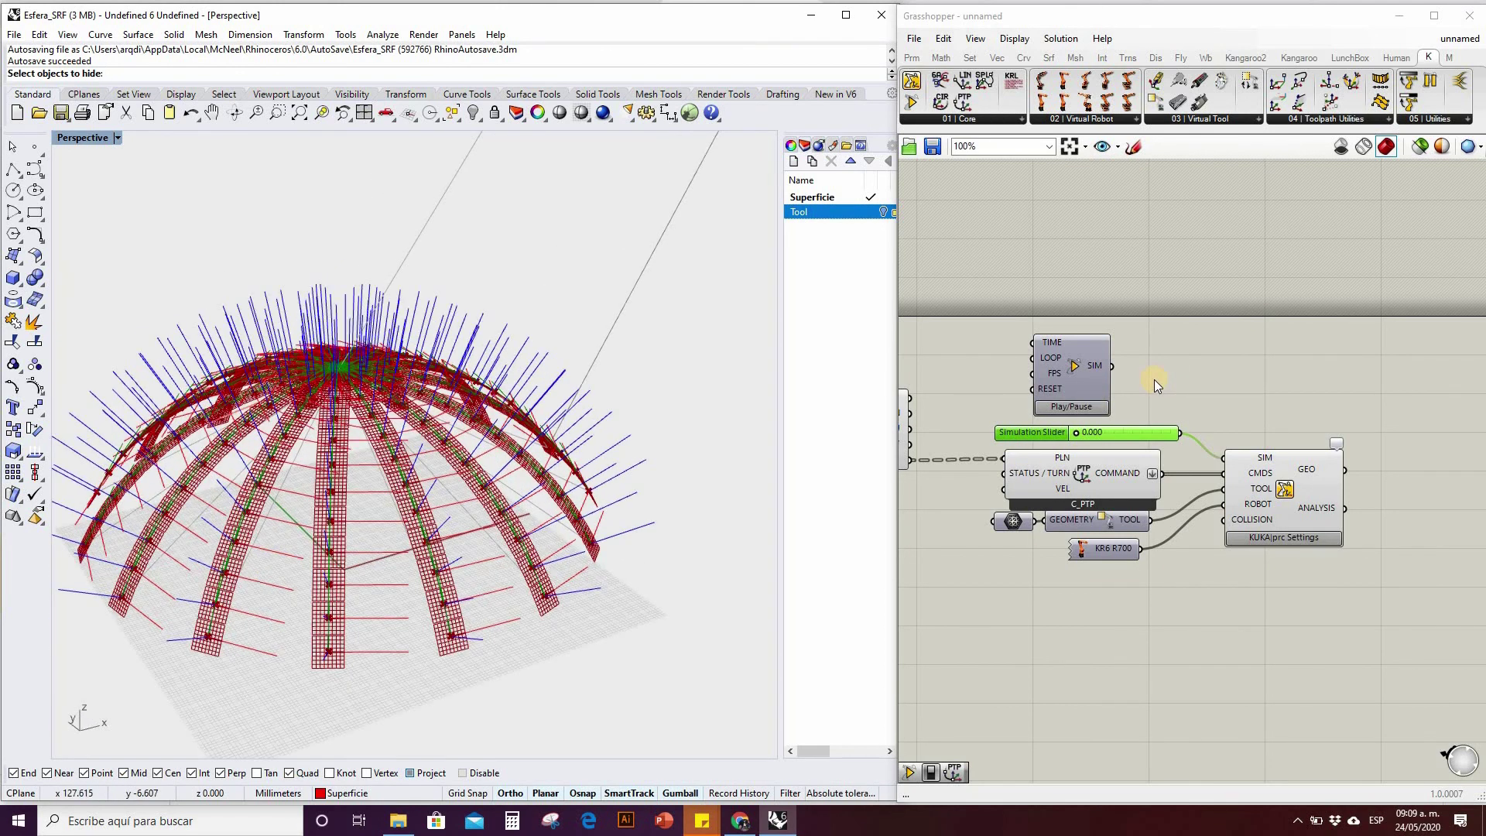